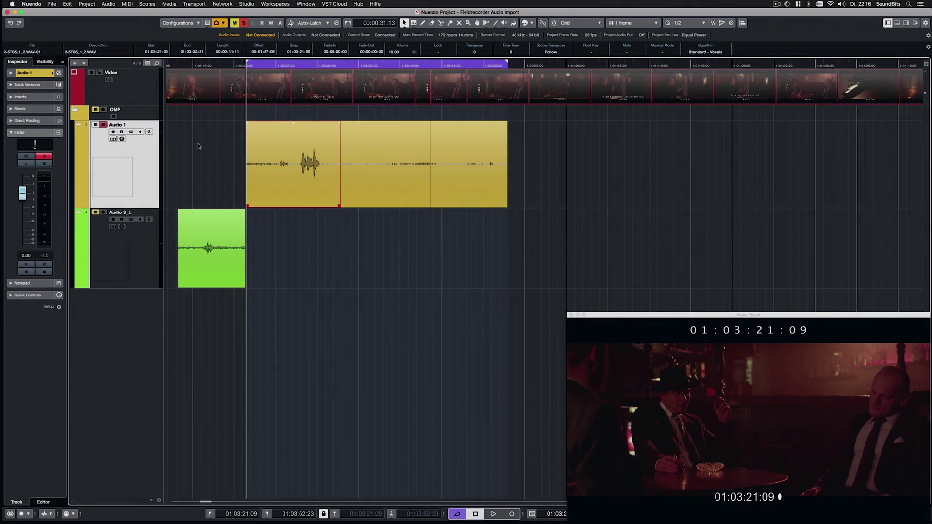
- Open Field Recorder Audio Import and add the Fallacia NT folder as a source of recordings
click(86, 4)
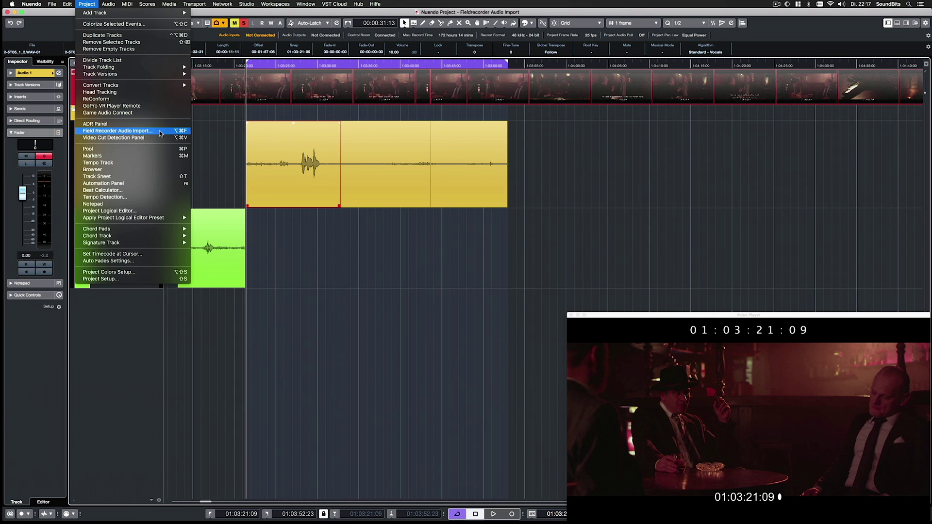
click(143, 131)
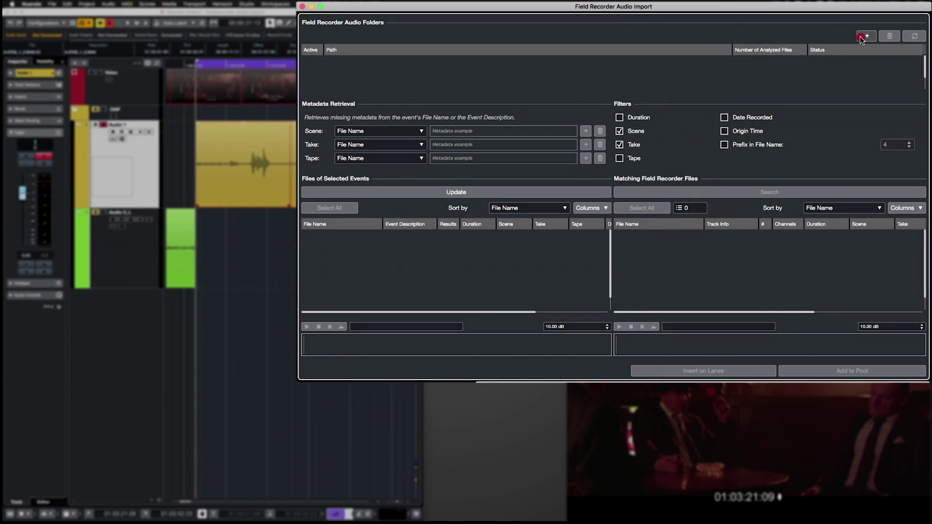
click(860, 36)
double_click(389, 66)
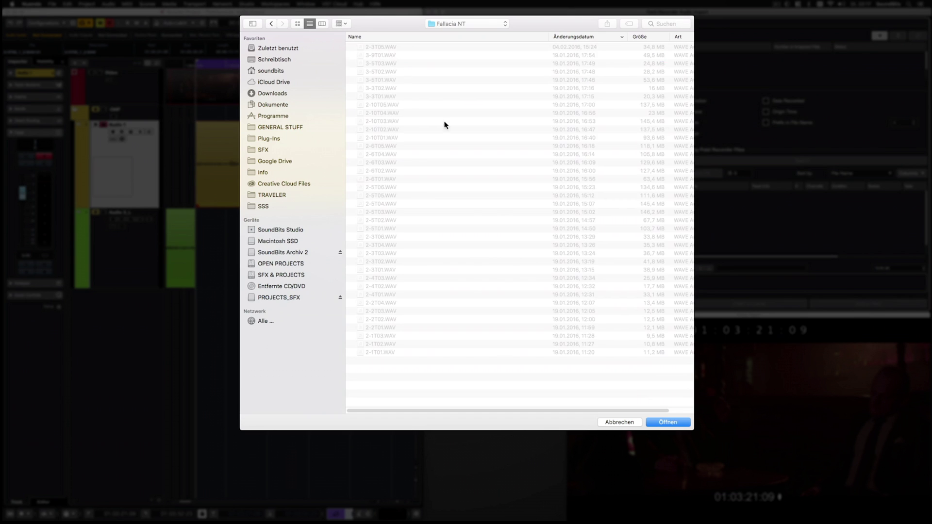
click(652, 422)
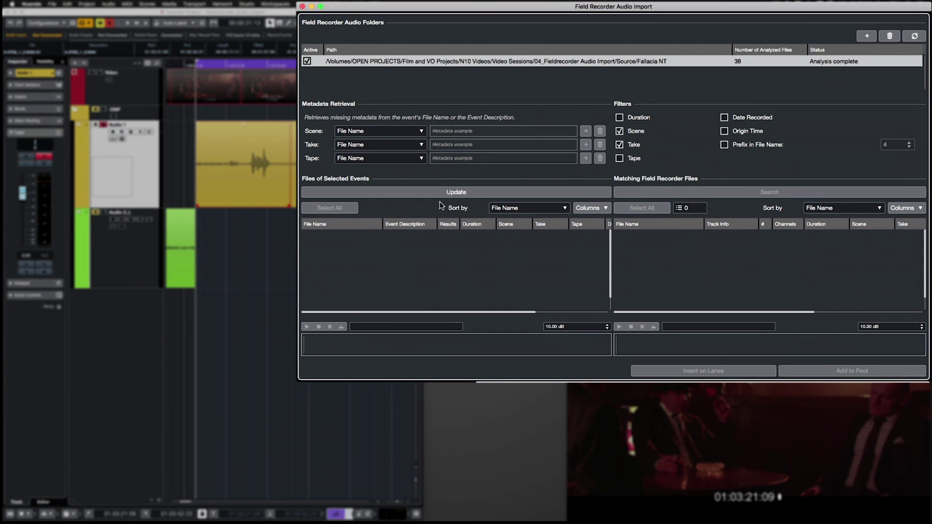
- List the selected event, mark 2-5 as scene and 05 as take in its file name, and search for matching recorder files
click(438, 192)
click(368, 132)
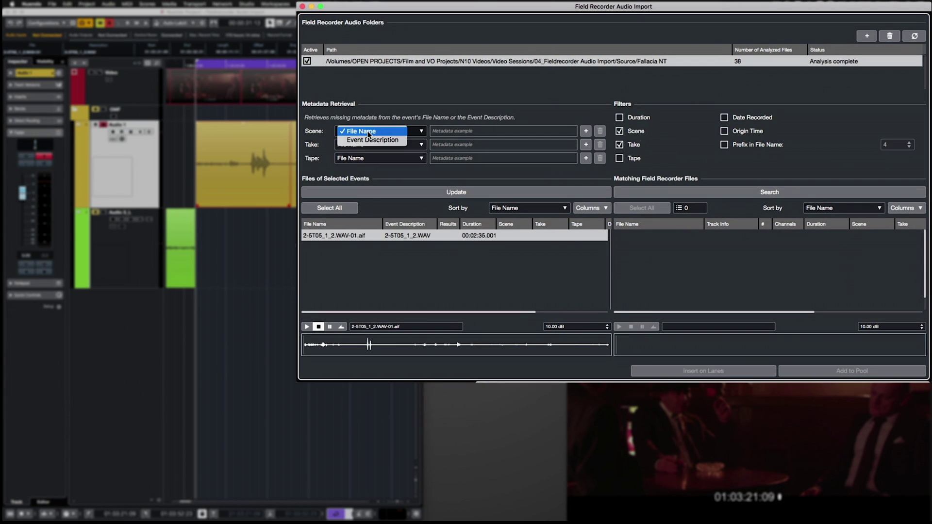
click(576, 134)
click(586, 131)
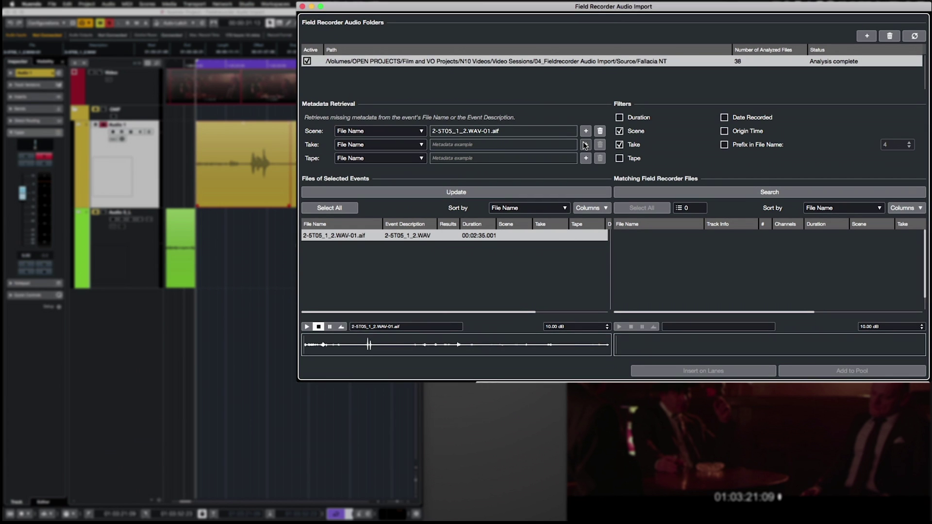
click(585, 145)
drag(432, 131, 452, 145)
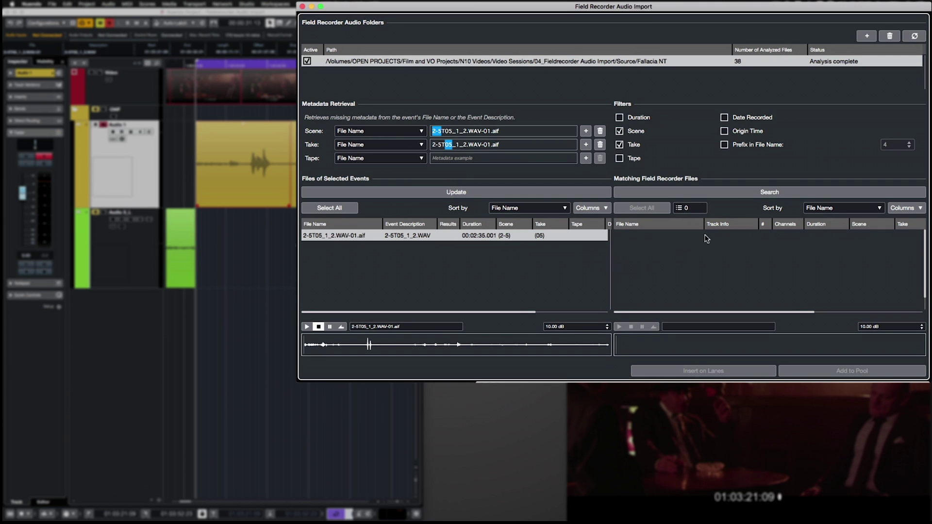
click(714, 192)
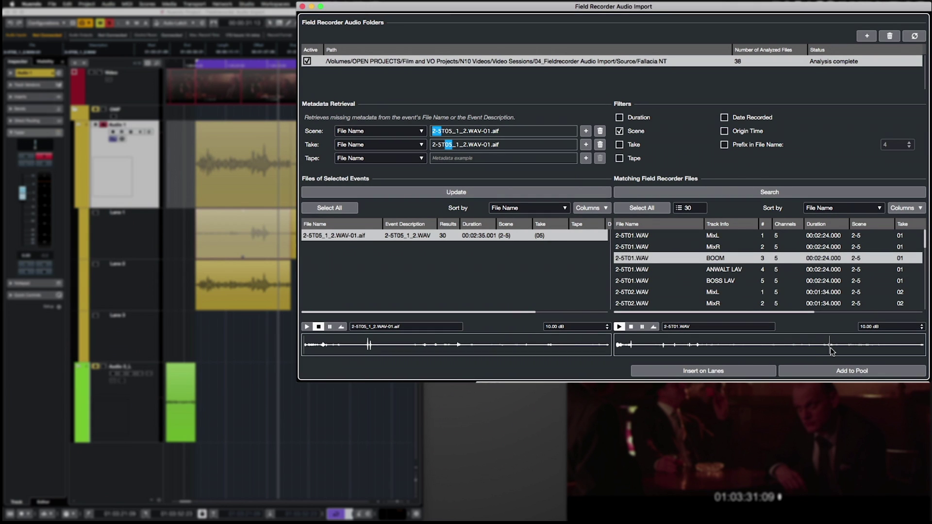
- Step through the matching scene 2-5 field recorder files to audition the BOOM tracks of the different takes
key(Down)
key(Down)
key(Down)
key(Down)
key(Down)
key(Down)
key(Down)
key(Down)
key(Down)
key(Down)
key(Down)
key(Down)
key(Down)
key(Down)
key(Down)
key(Down)
key(Down)
key(Down)
key(Down)
key(Down)
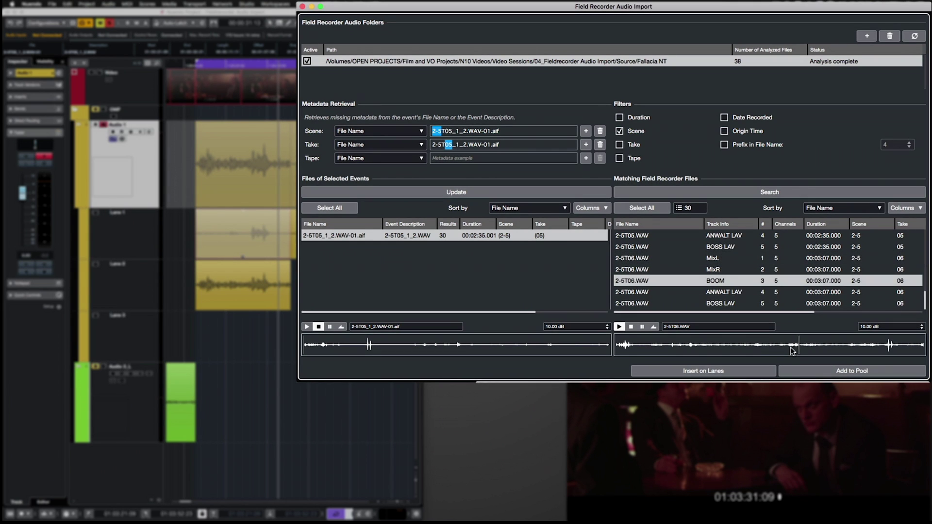
key(Up)
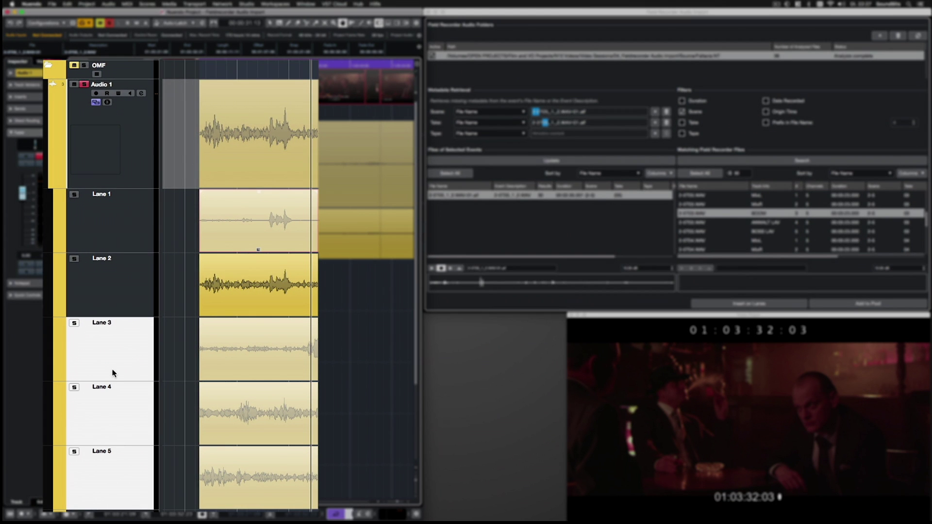
- Create separate tracks from Lanes 3 to 5 of Audio 1 and check the resulting events
right_click(121, 356)
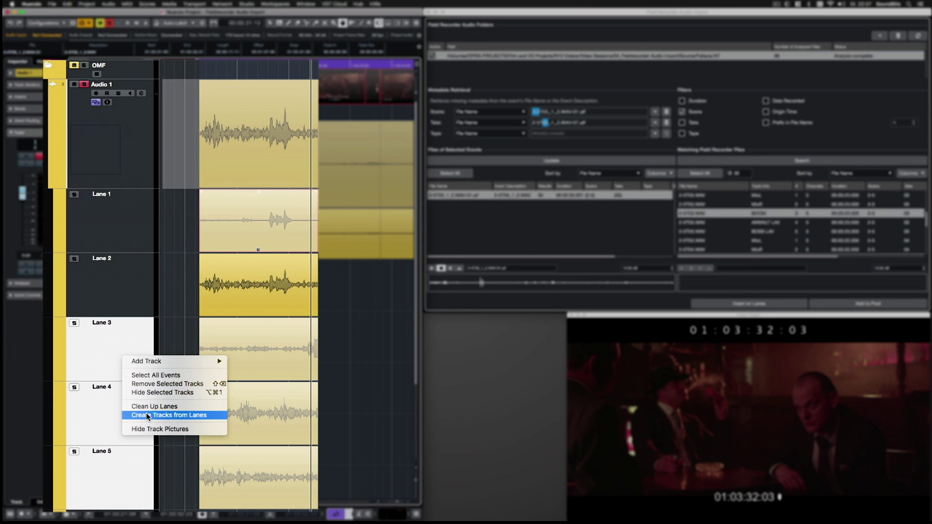
click(213, 415)
click(268, 208)
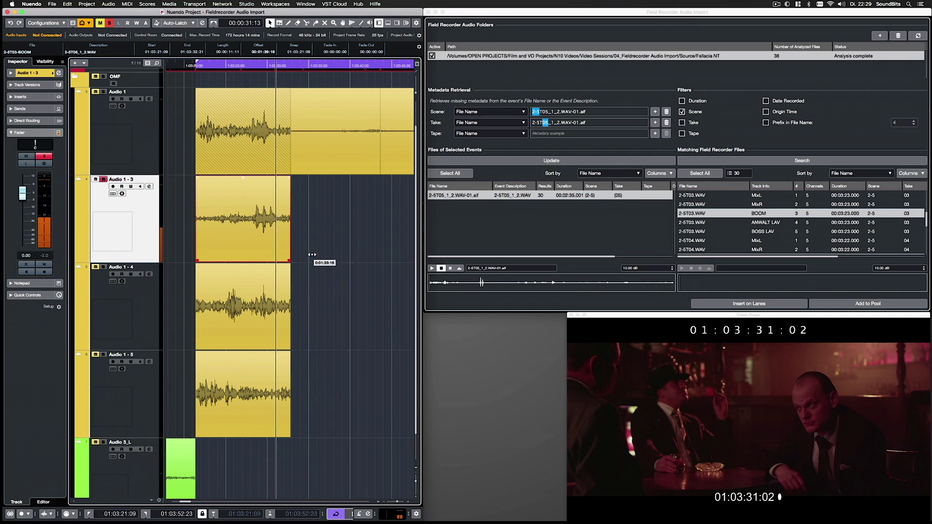
key(h)
click(267, 282)
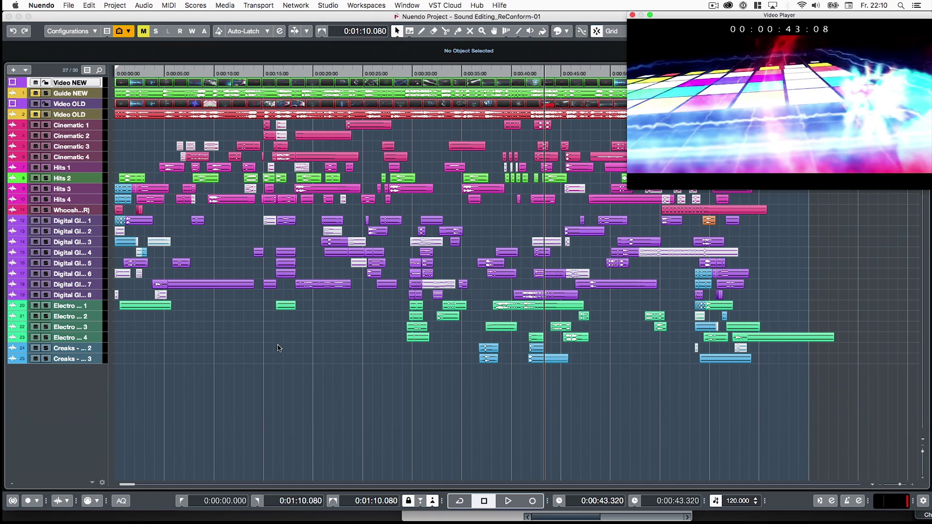
- Select all tracks from Video OLD down to the last Creaks track and open ReConform
click(63, 104)
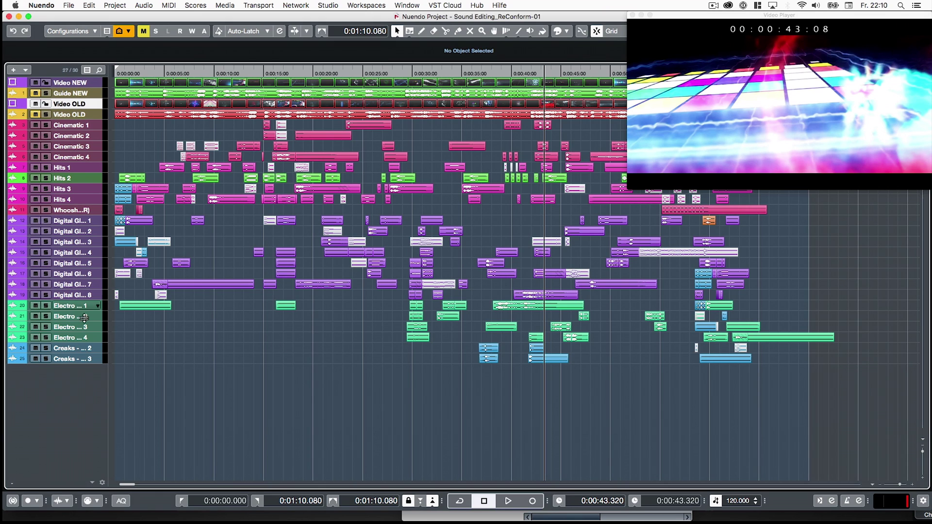
shift+click(83, 359)
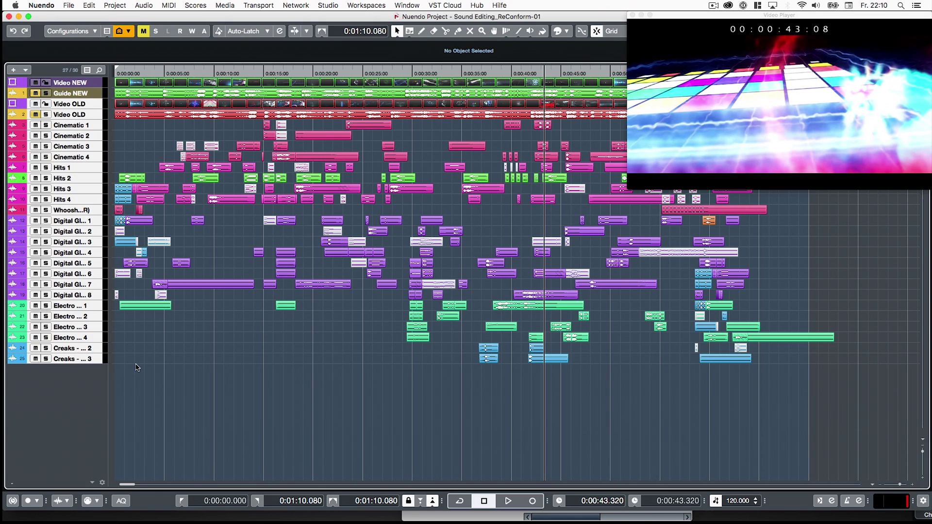
click(115, 6)
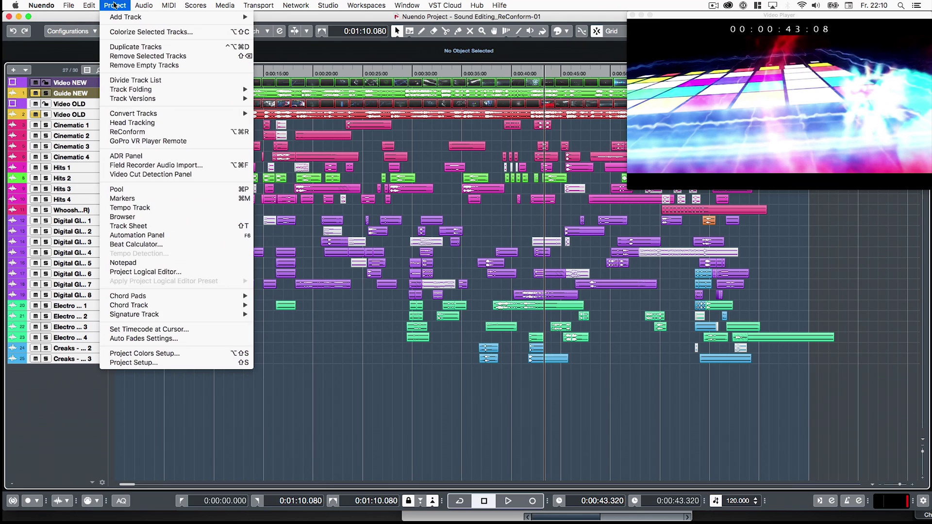
click(150, 130)
- Add EDL_old.edl to the Old EDL list
click(173, 136)
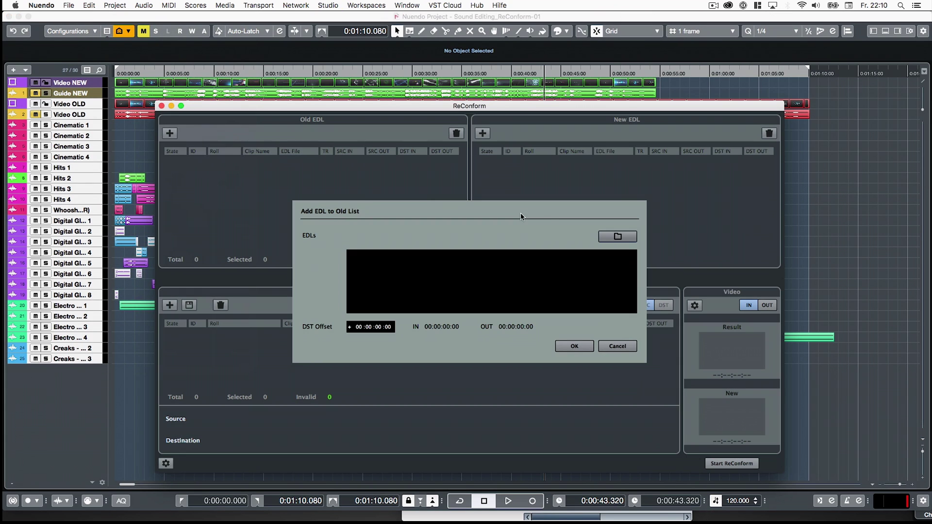
click(600, 238)
double_click(417, 184)
click(568, 349)
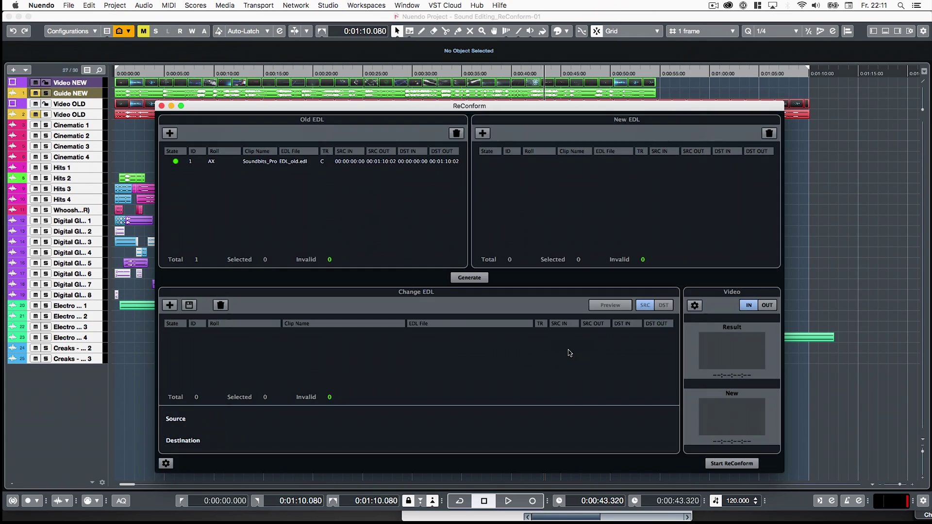
- Add EDL_new.edl to the New EDL list
click(483, 134)
click(614, 235)
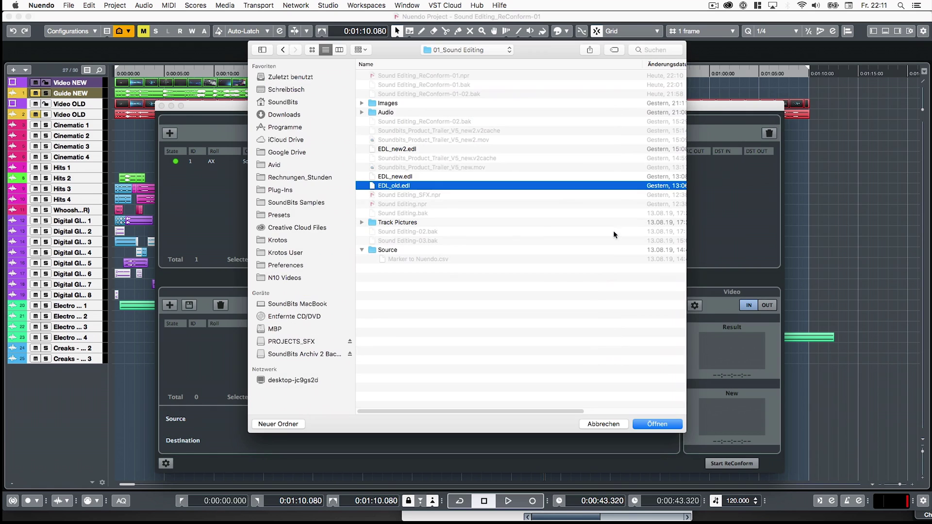
double_click(419, 181)
click(581, 348)
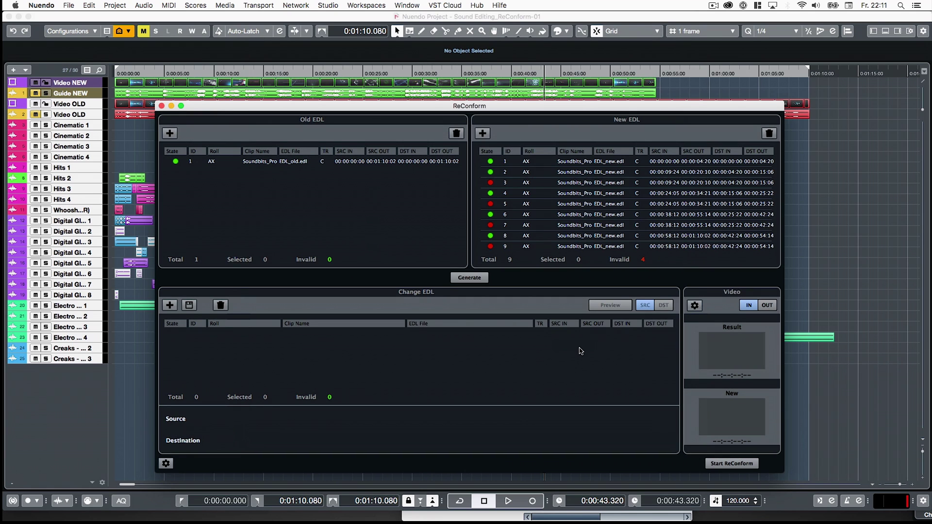
- Generate the Change EDL from both lists and go through events 2 to 5 to preview their video frames
click(476, 278)
click(378, 344)
click(369, 354)
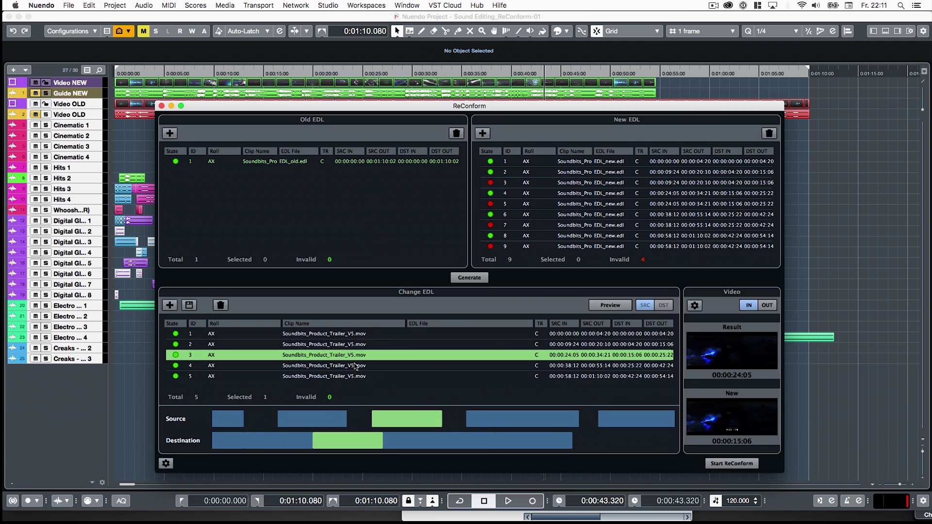
click(359, 366)
click(357, 376)
- Review the ReConform processing options and the old and new video track assignment without changing anything
click(166, 463)
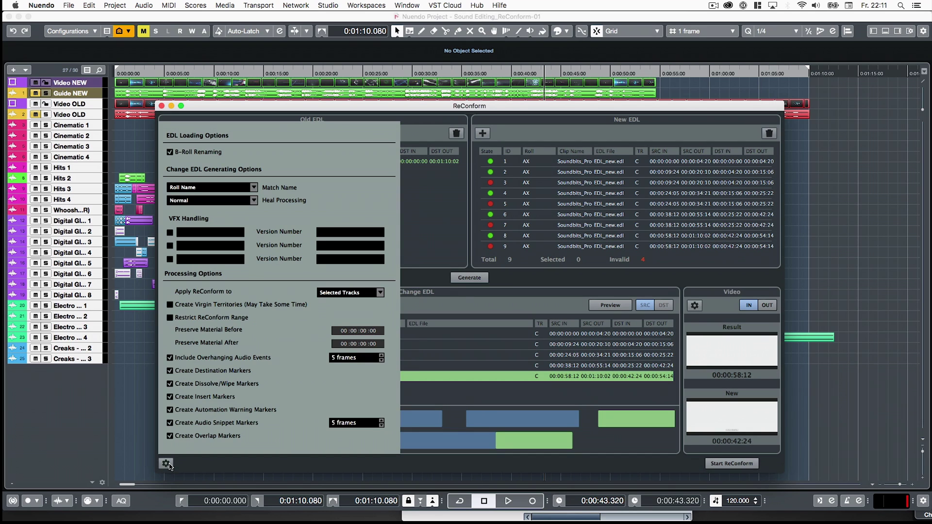
click(166, 463)
click(695, 306)
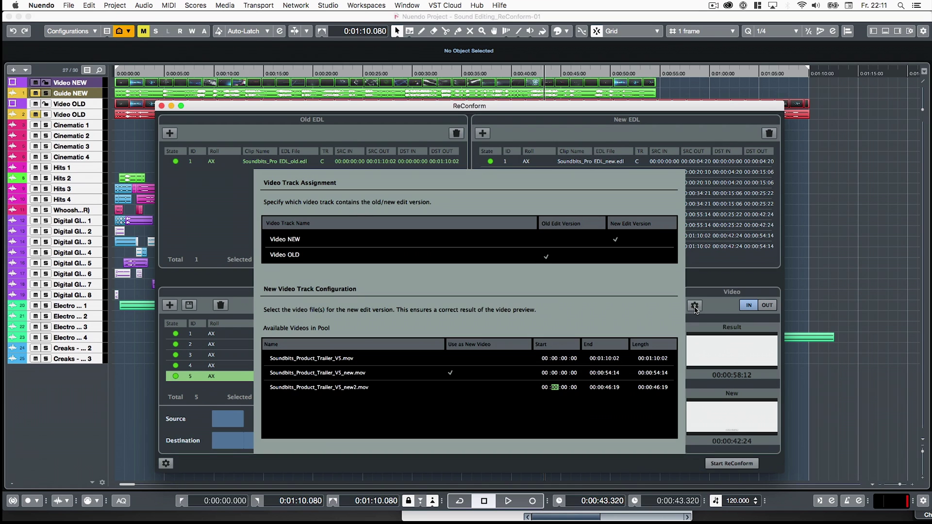
click(695, 307)
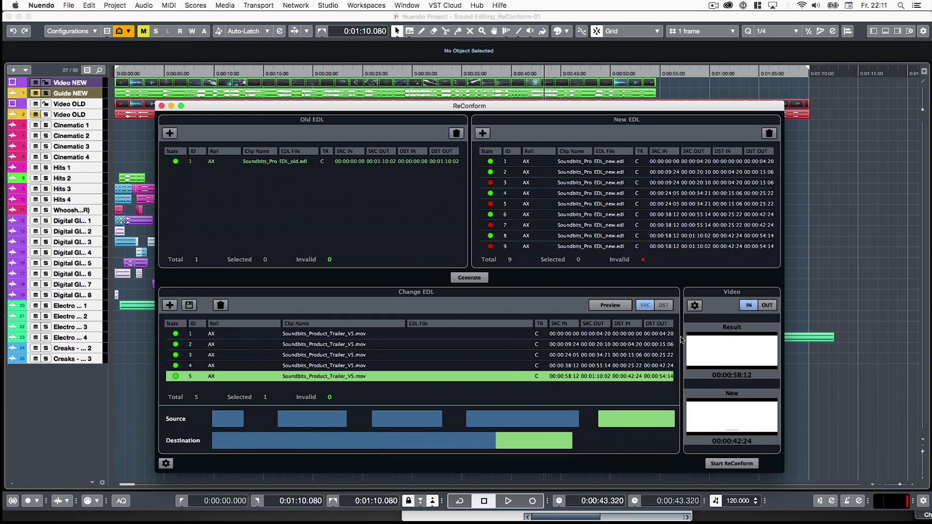
- Run ReConform on the selected tracks, compare the timeline by undoing and redoing it, and check the Event 4 destination marker
click(731, 463)
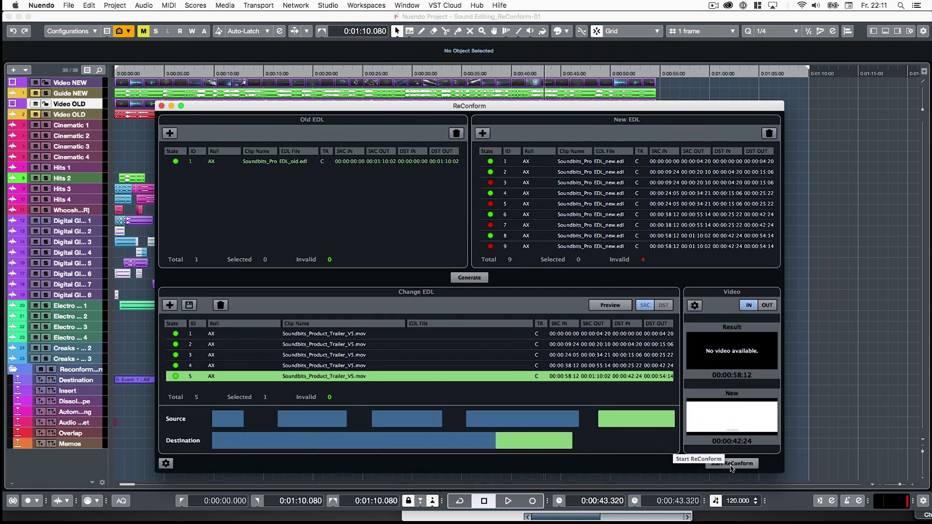
key(super+z)
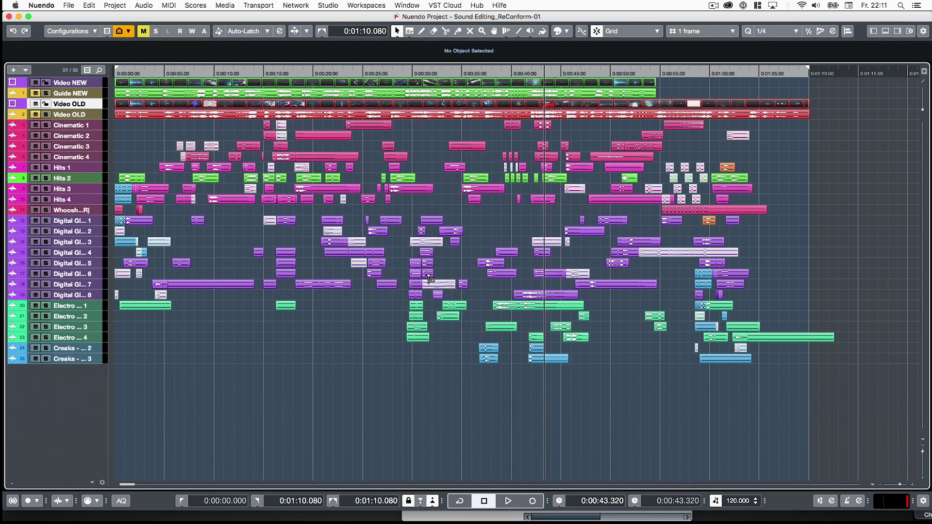
key(super+shift+z)
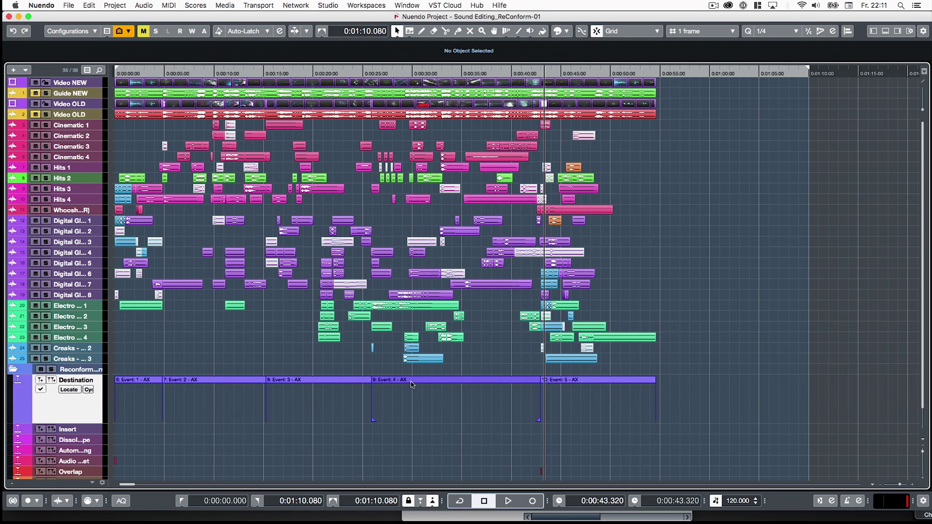
double_click(418, 419)
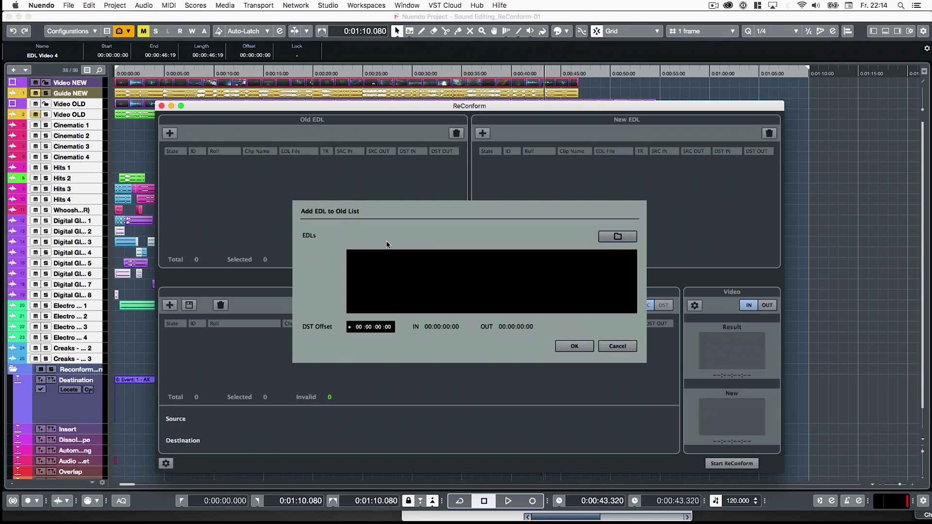
- Load EDL_new.edl into the Old EDL list for a second reconform
click(617, 236)
key(Return)
click(574, 346)
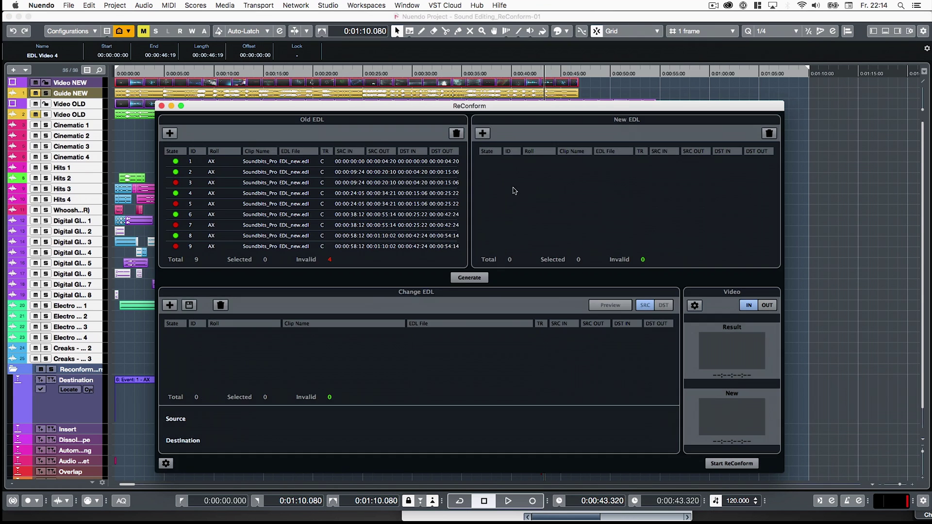
- Add EDL_new2.edl to the New EDL list
click(482, 133)
click(617, 236)
click(408, 150)
double_click(408, 150)
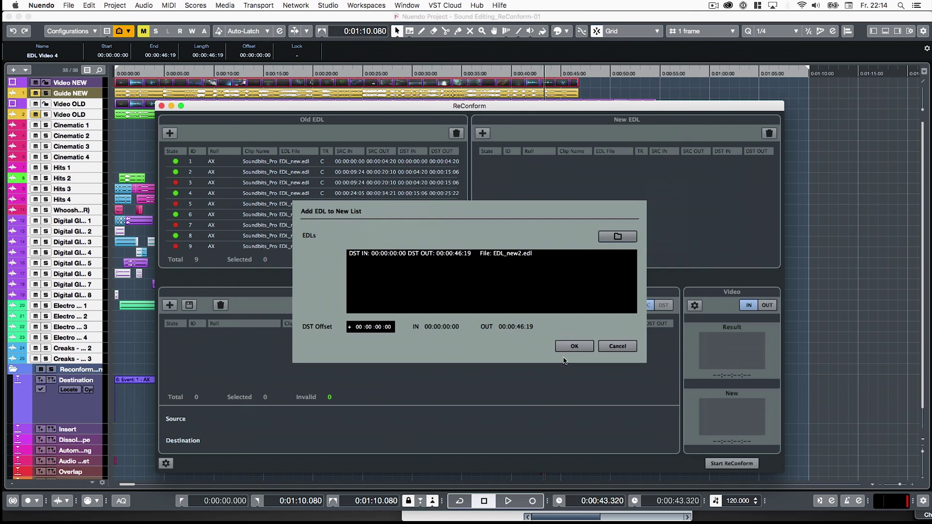
click(574, 346)
- Generate the Change EDL for the second edit and start ReConform with it
click(469, 277)
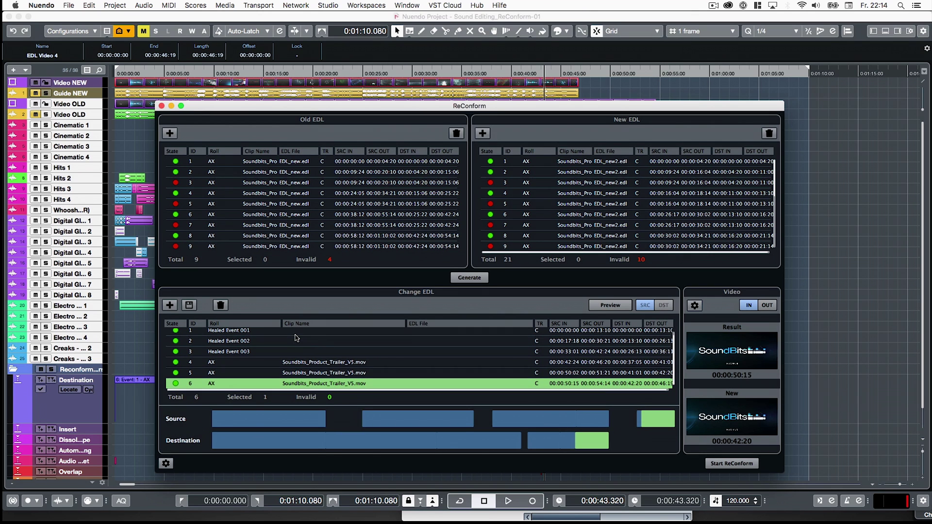
click(731, 464)
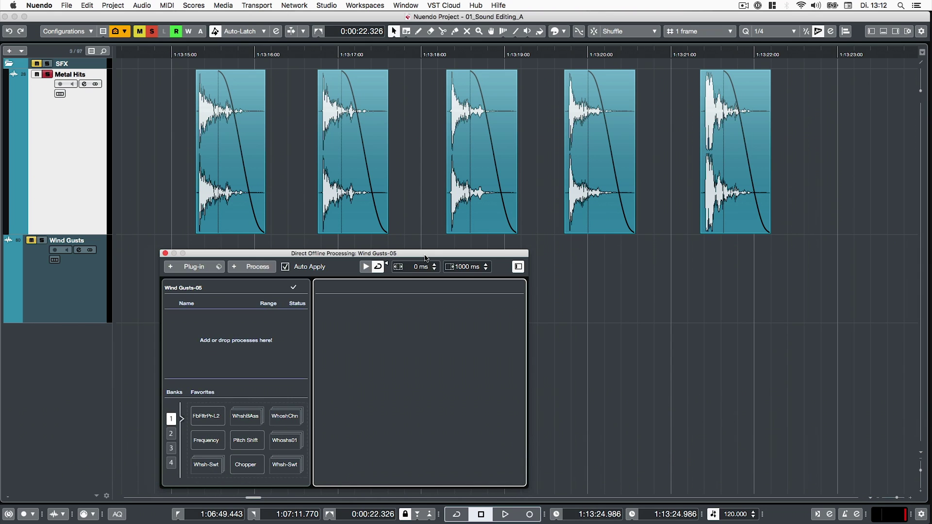
- Look through the processes and plug-ins offered in Direct Offline Processing for Wind Gusts-05
click(252, 266)
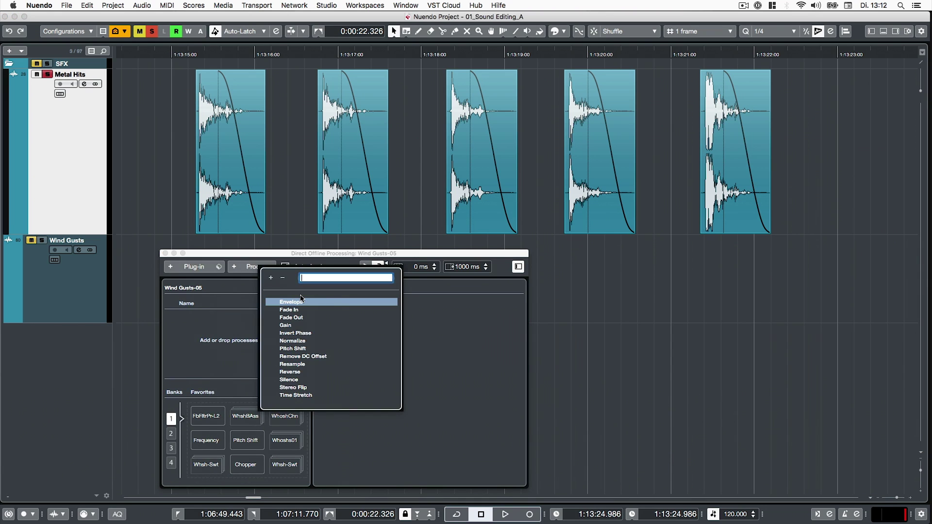
click(306, 258)
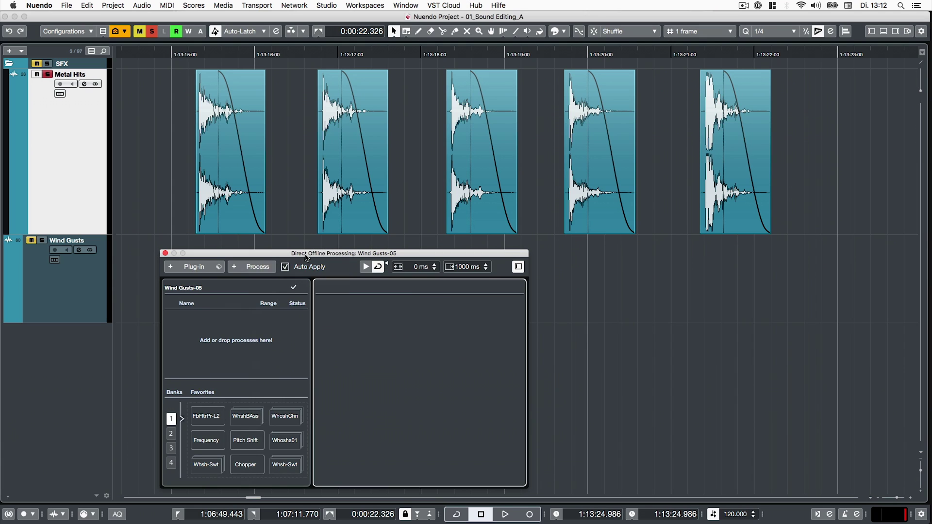
click(198, 268)
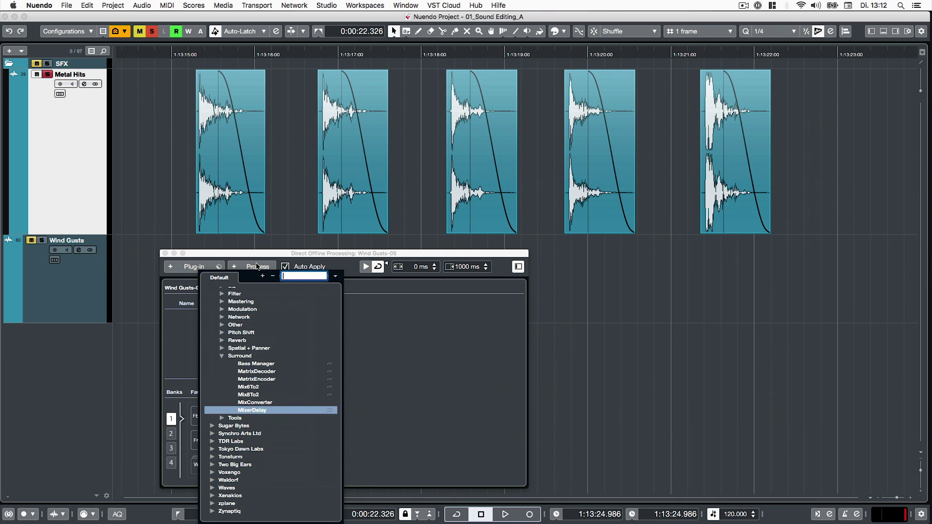
- Select all five Metal Hits events, set their processing tail to 2000 ms and search the plug-ins for "re"
key(Escape)
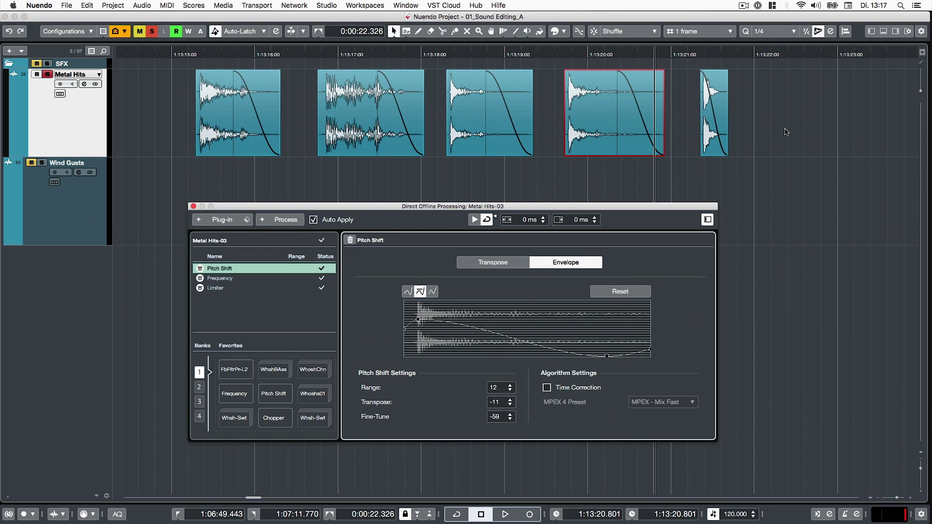
drag(786, 132, 236, 91)
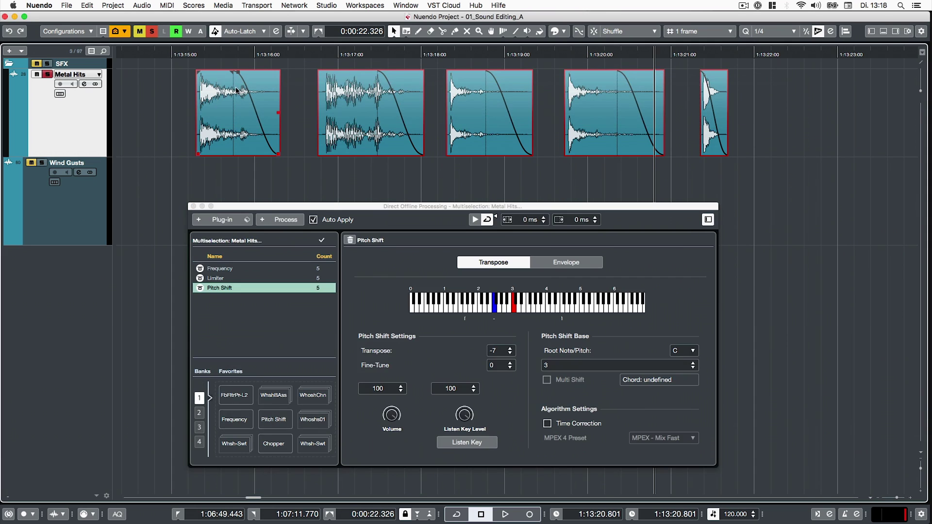
double_click(583, 220)
key(Return)
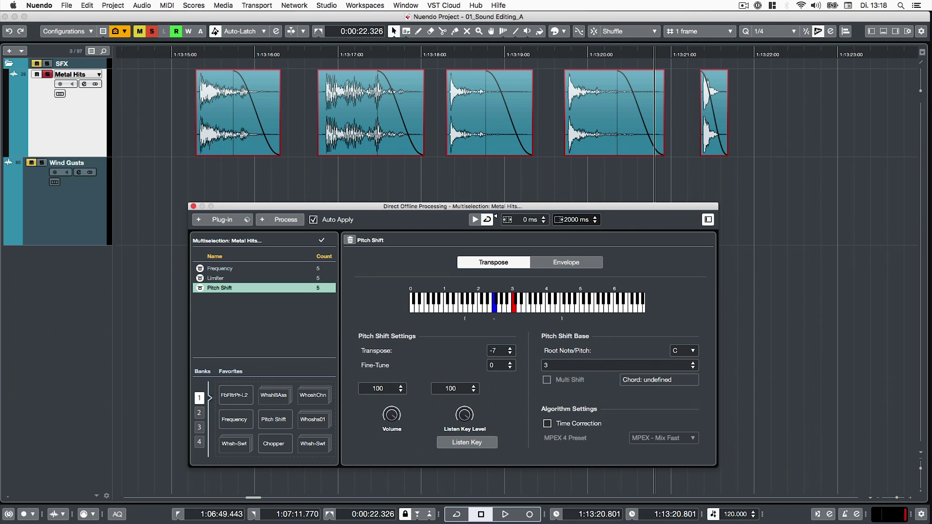
click(222, 219)
text(re)
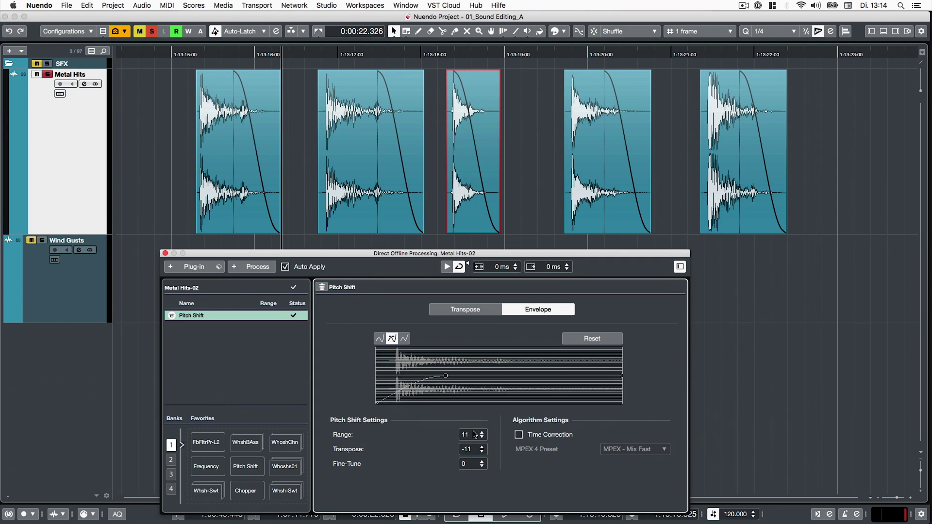
- Set the Pitch Shift envelope range of Metal Hits-02 to 12 and reshape its curve with a peak near the start
scroll(475, 434, up, 1)
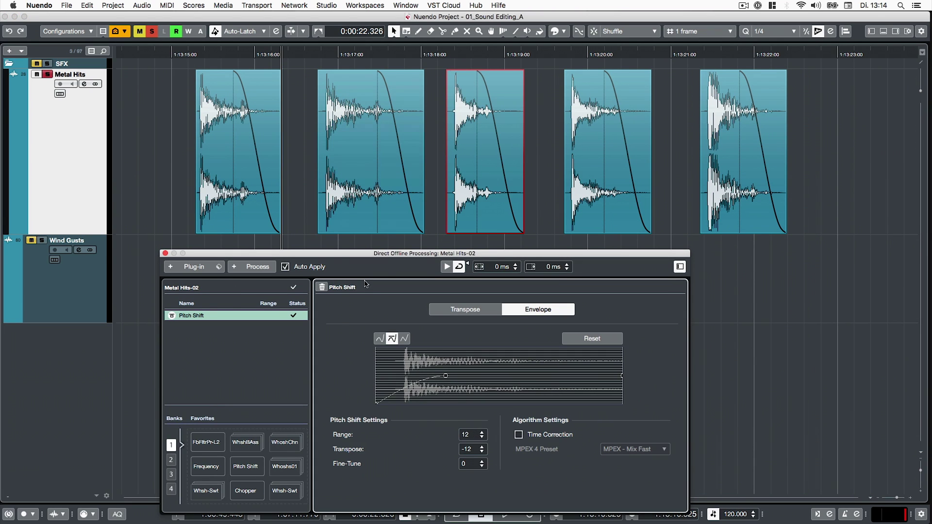
drag(411, 377, 404, 349)
- Copy the Pitch Shift process from Metal Hits-02 and replace the Pitch Shift on Metal Hits-03 with it
right_click(198, 314)
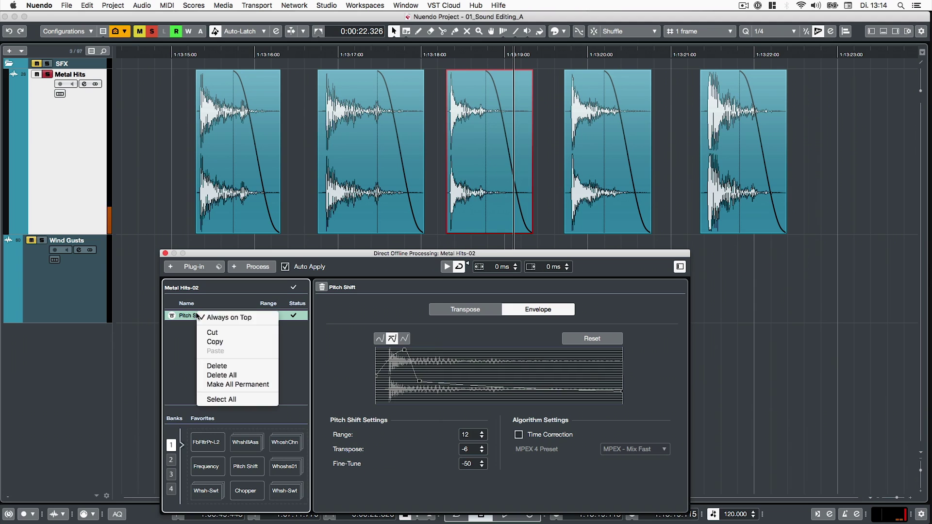
click(209, 342)
key(Right)
right_click(202, 316)
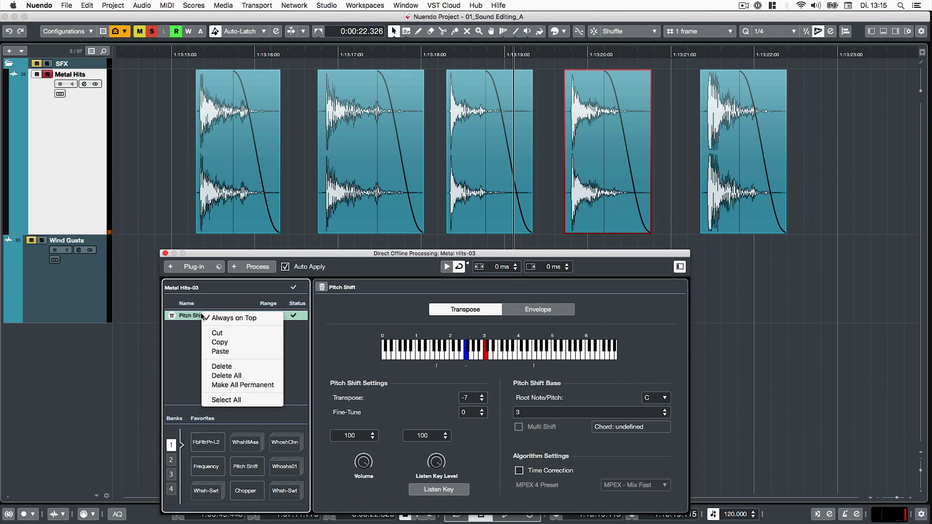
click(221, 366)
key(super+v)
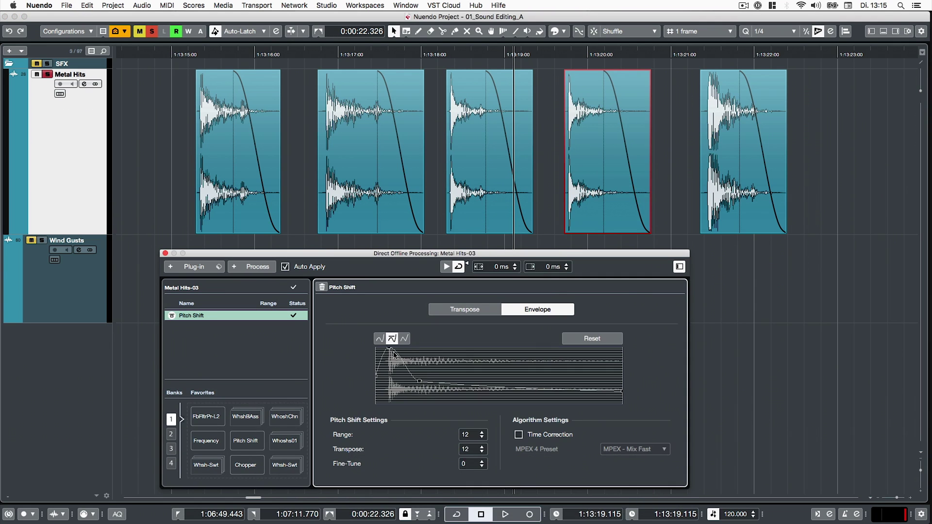
- Set a 2000 ms tail for all Metal Hits events together and add the REVelation reverb to them
key(Right)
key(super+a)
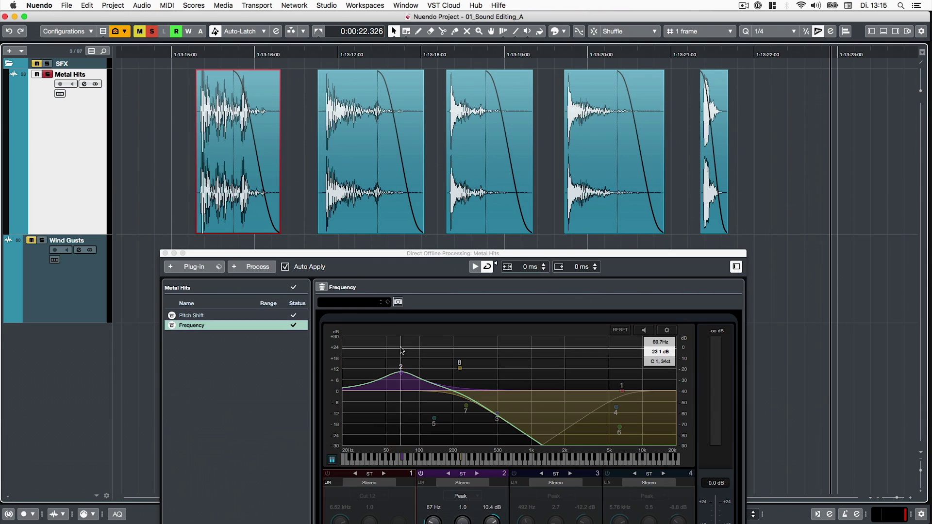
drag(171, 253, 304, 114)
click(297, 112)
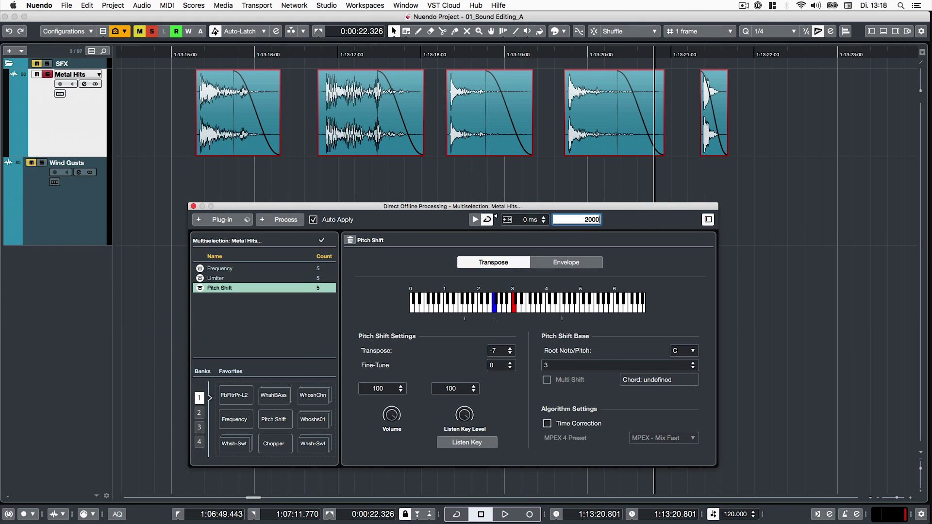
key(Return)
click(218, 220)
text(revel)
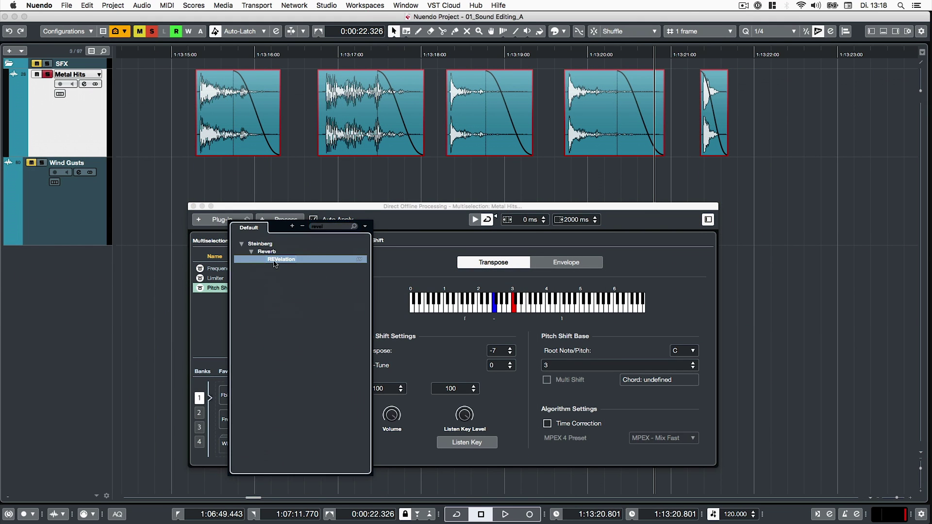
click(275, 261)
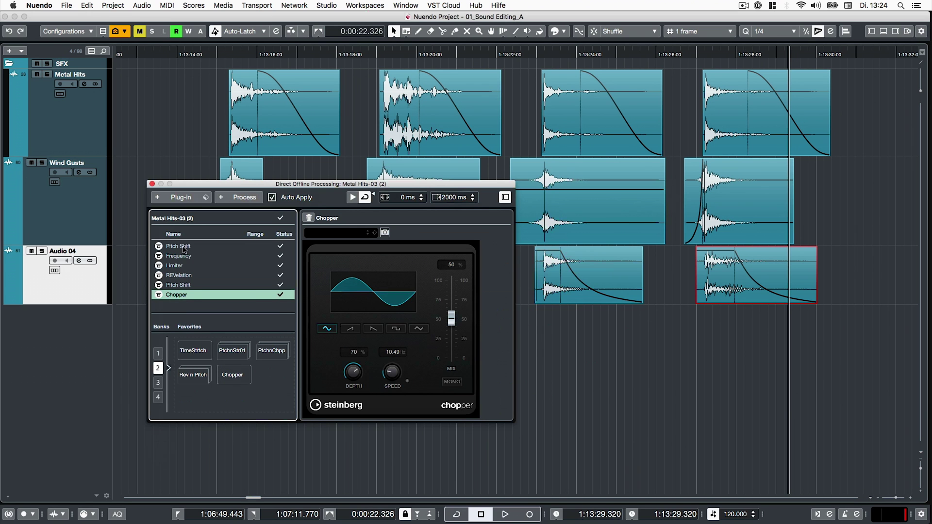
- Save all six processes of Metal Hits-03 (2) as the bank 2 favorite "Whoosh Sweetener" and apply it to Wind Gusts-06
shift+click(184, 247)
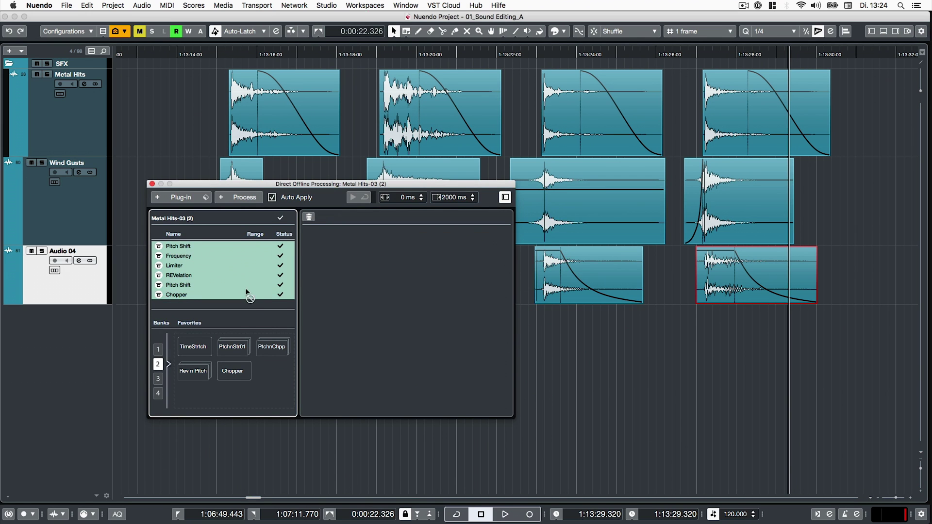
drag(246, 291, 266, 398)
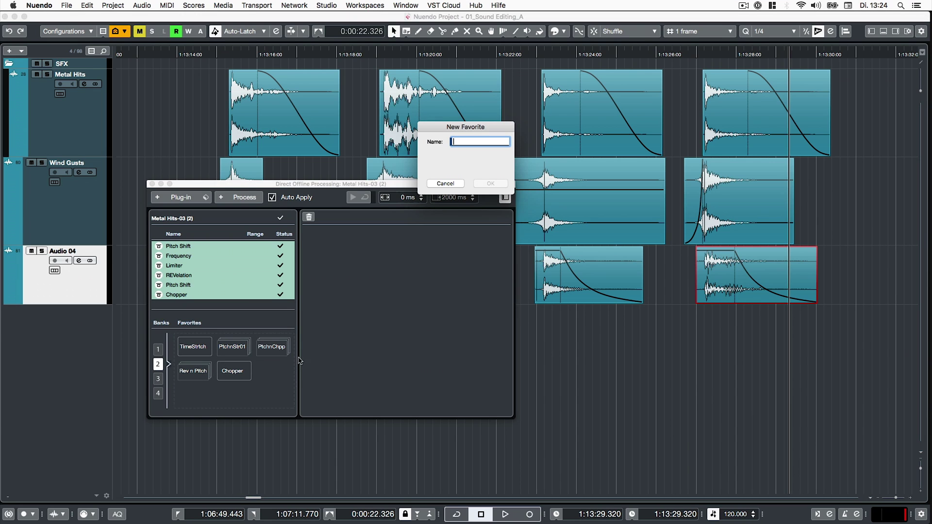
text(Whoosh Sweetener)
key(Return)
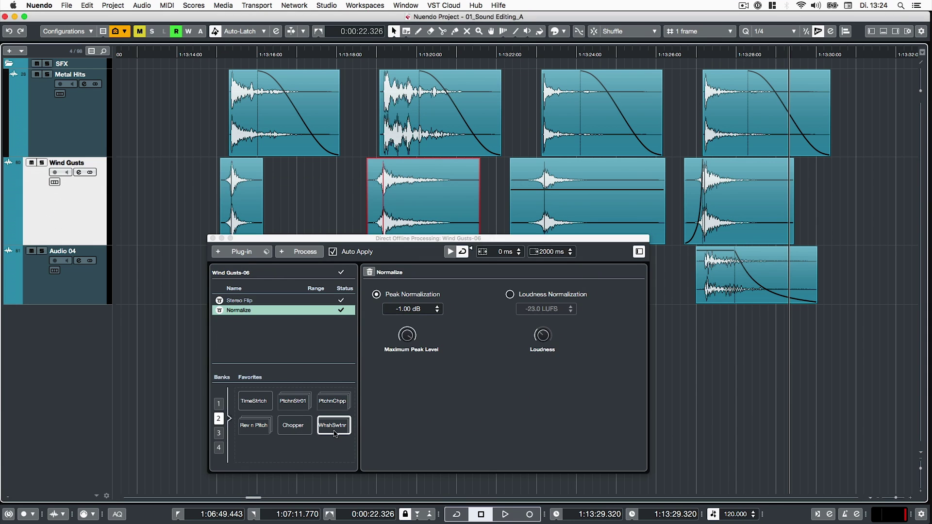
click(334, 426)
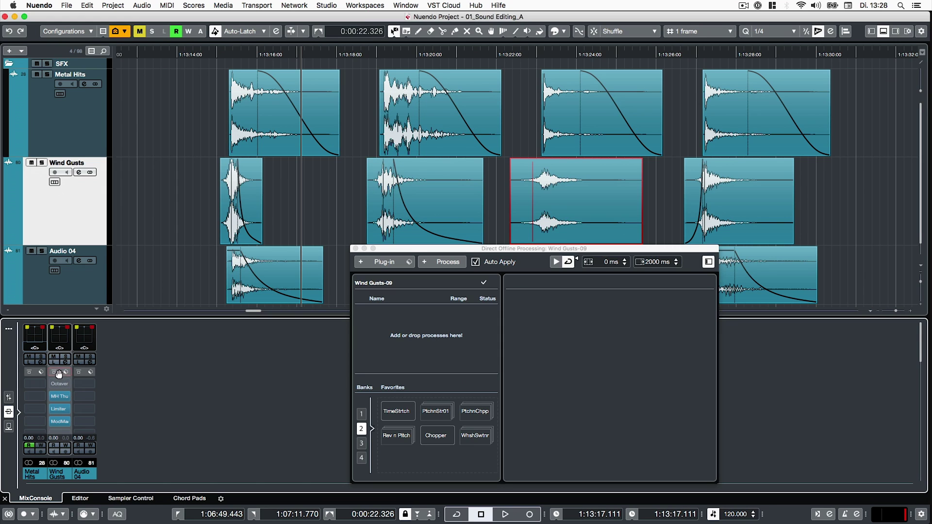
- Transfer the Wind Gusts channel's insert chain to Wind Gusts-09 and load the Whoosh Bass FX chain preset for Wind Gusts-05
drag(59, 374, 406, 349)
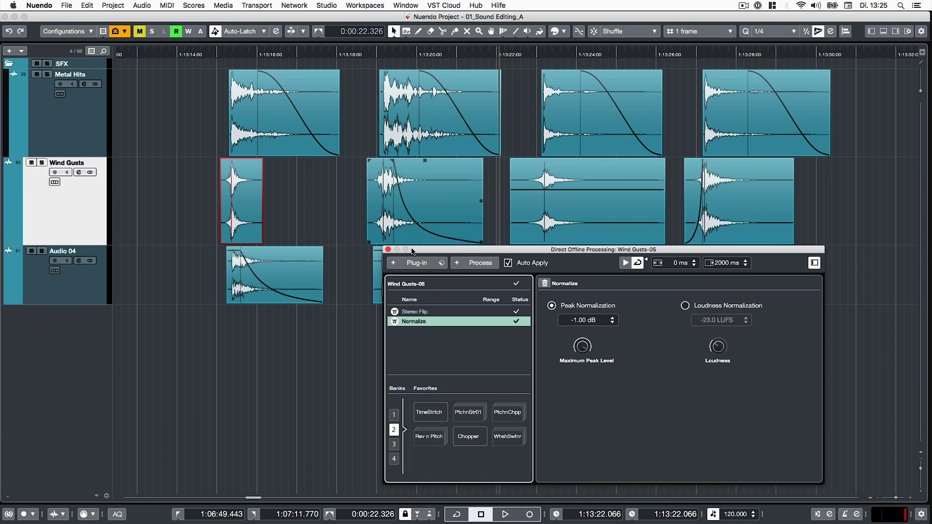
click(438, 265)
click(450, 266)
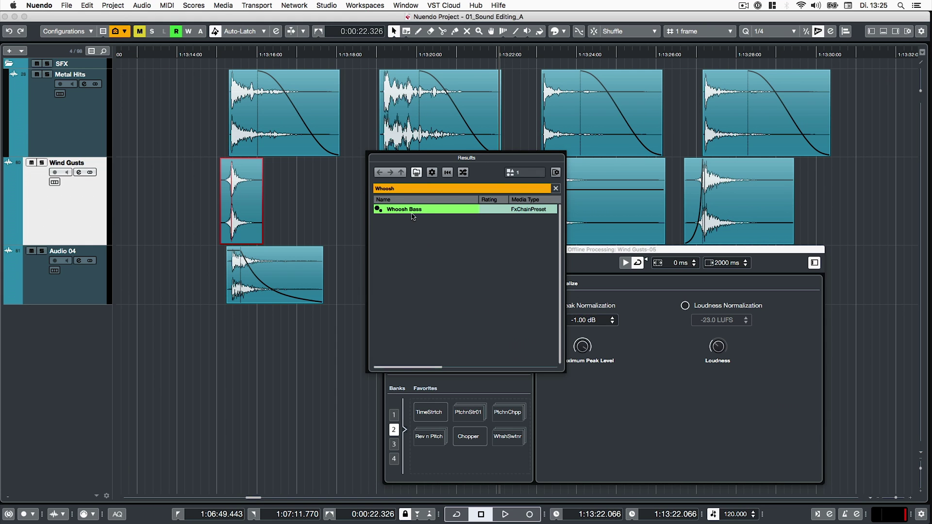
double_click(412, 212)
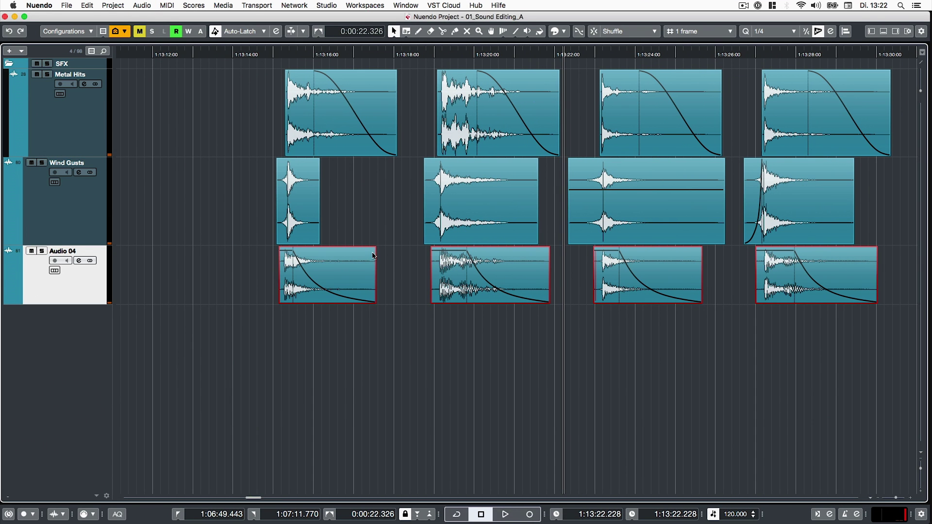
- Play back the Metal Hits, Wind Gusts and Audio 04 events to listen to the processed sounds together
click(256, 65)
key(space)
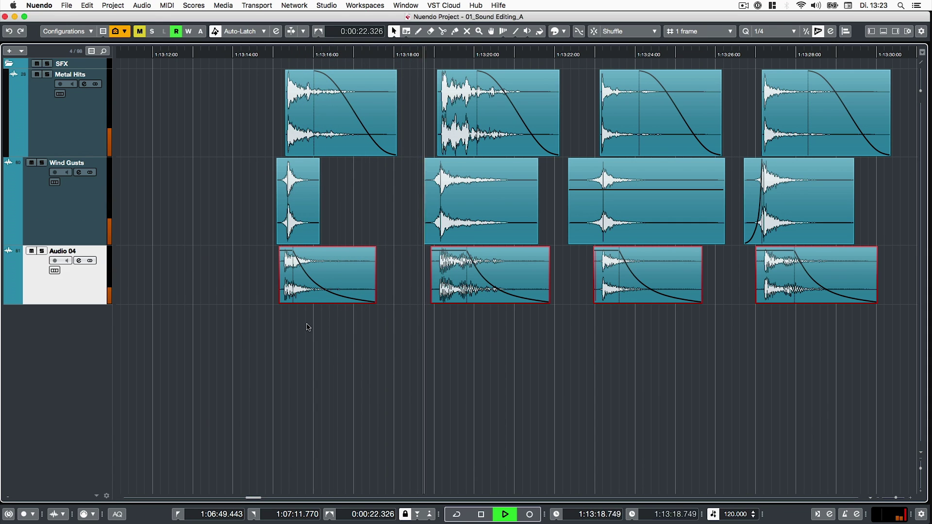
scroll(308, 327, down, 3)
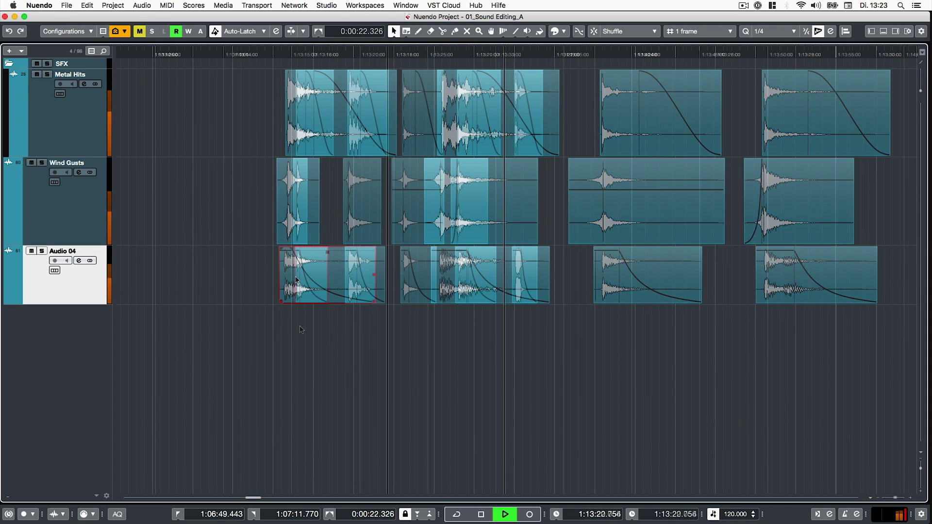
scroll(421, 327, up, 3)
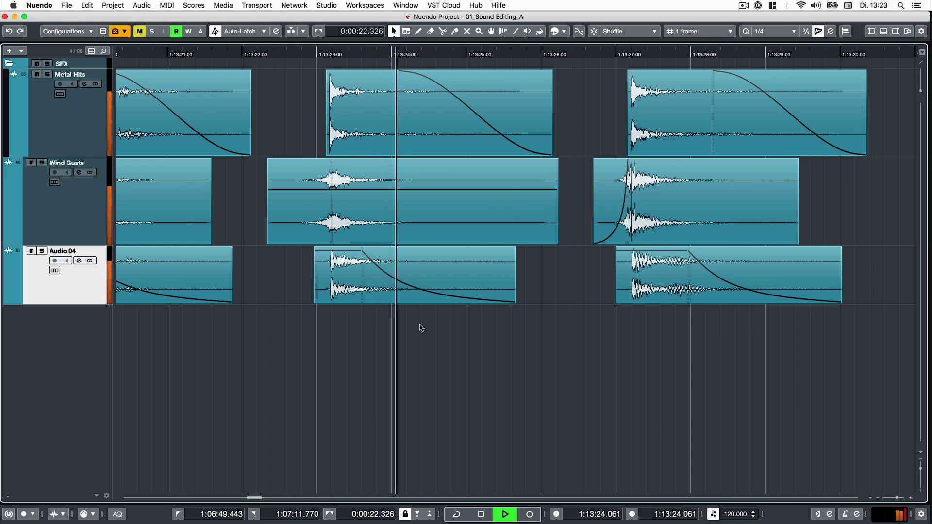
scroll(422, 328, down, 3)
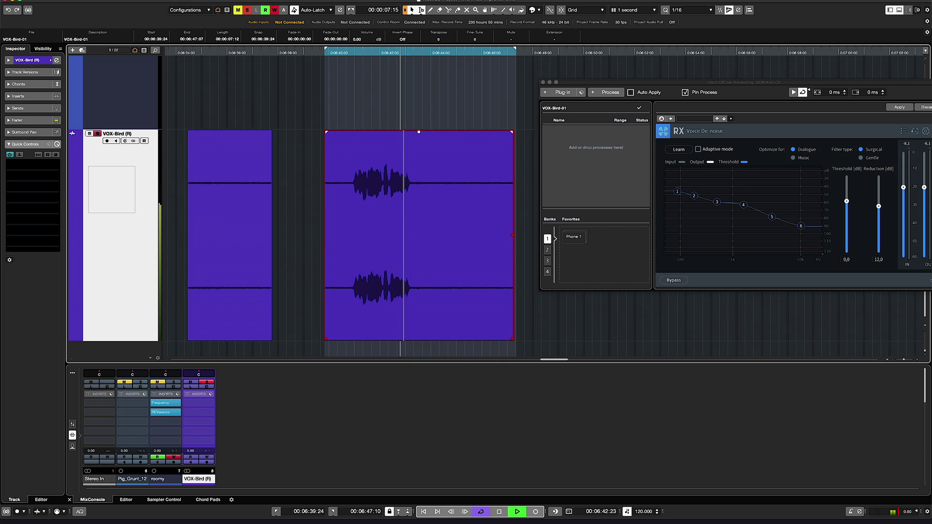
- Stop playback and load RX 8 Voice De-noise in Direct Offline Processing for VOX-Bird-01
key(space)
click(563, 92)
text(de-no)
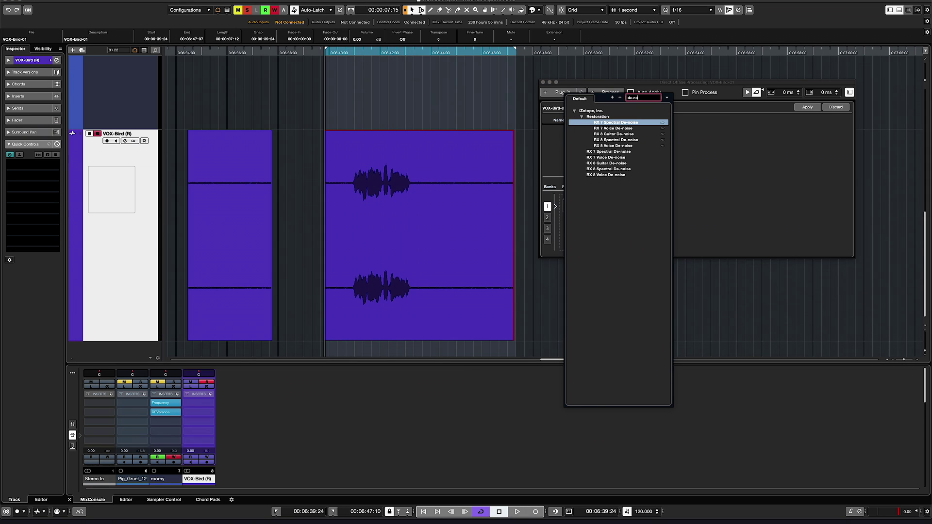
click(614, 145)
- Learn the noise profile from the noise-only VOX-Bird clip, and apply Voice De-noise to the voice clip
click(238, 285)
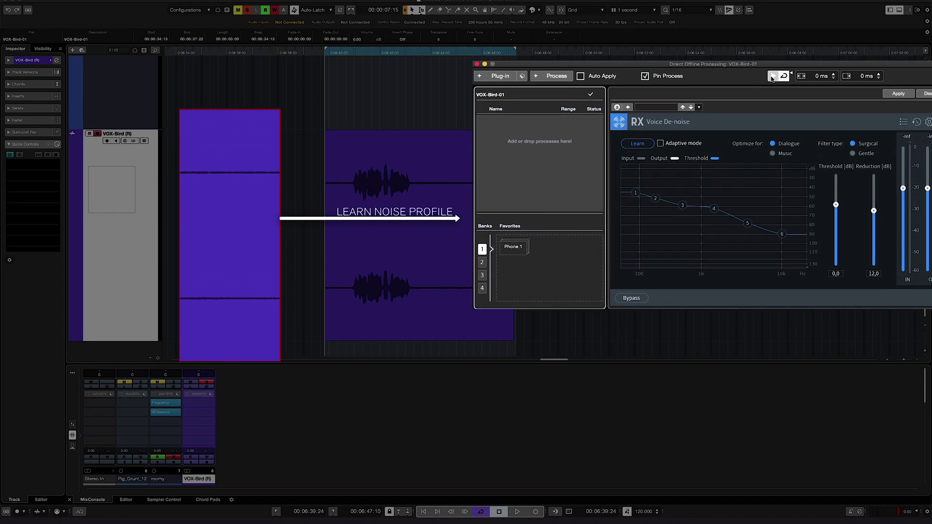
click(793, 92)
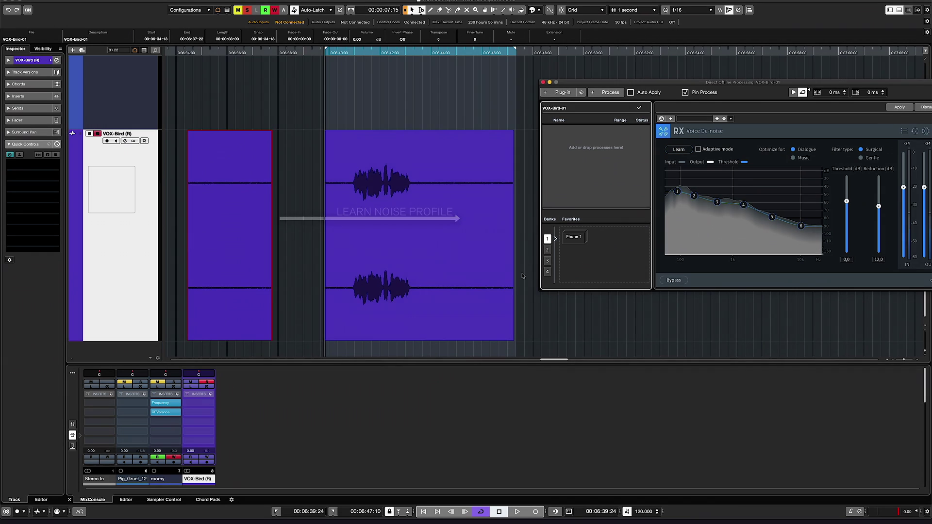
click(451, 286)
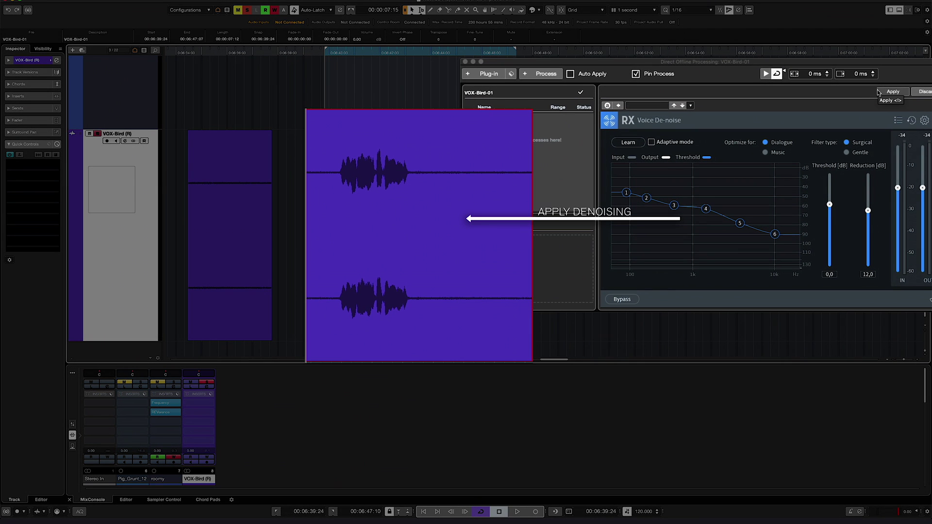
click(892, 92)
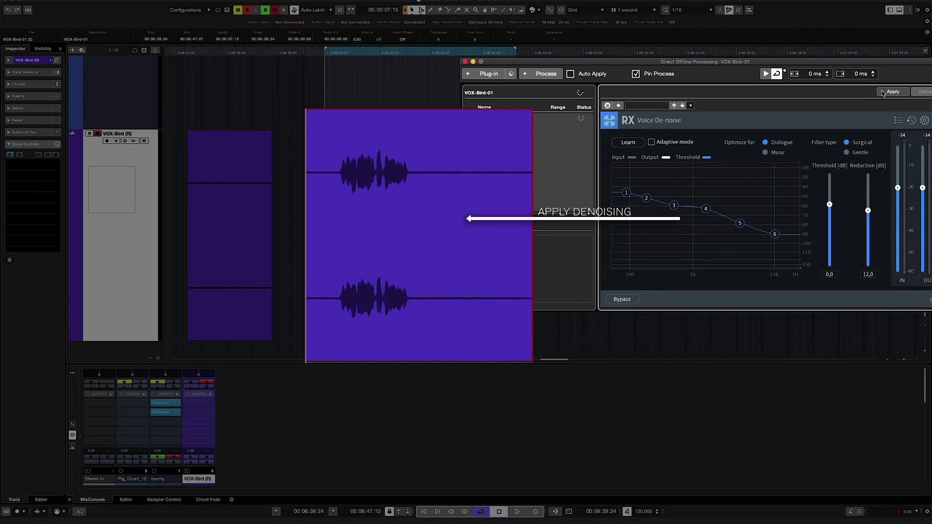
click(495, 334)
key(space)
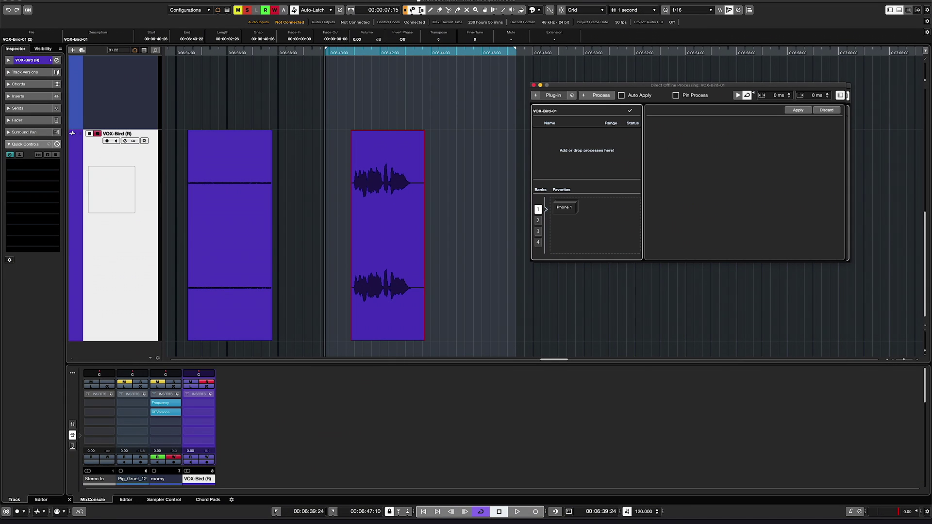
- Apply the Normalize process to the VOX-Bird voice clip with dialogue-gated loudness normalization at -27.0 LUFS and a 15 % threshold
click(601, 95)
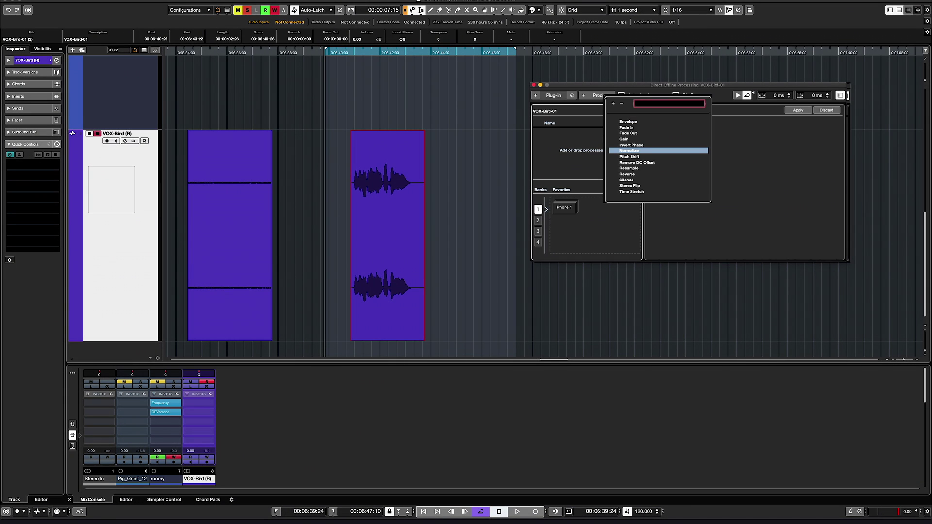
click(629, 150)
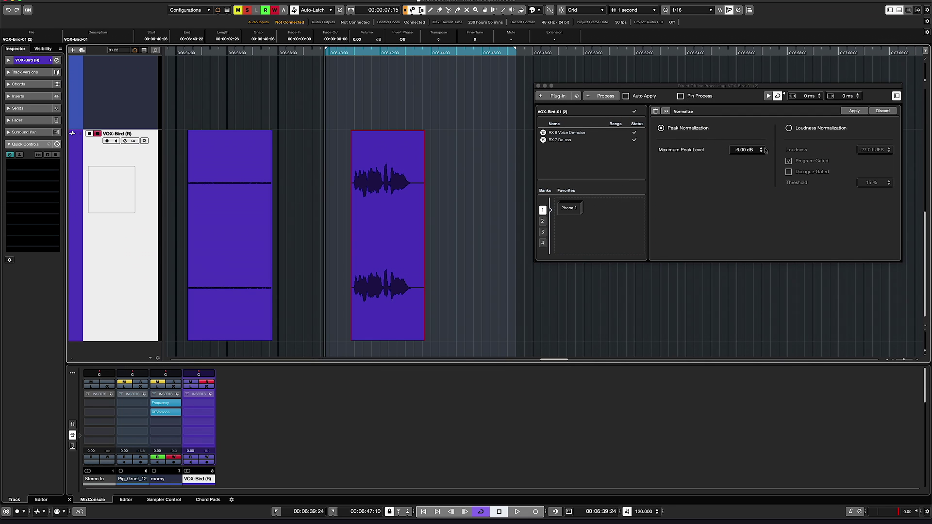
click(820, 129)
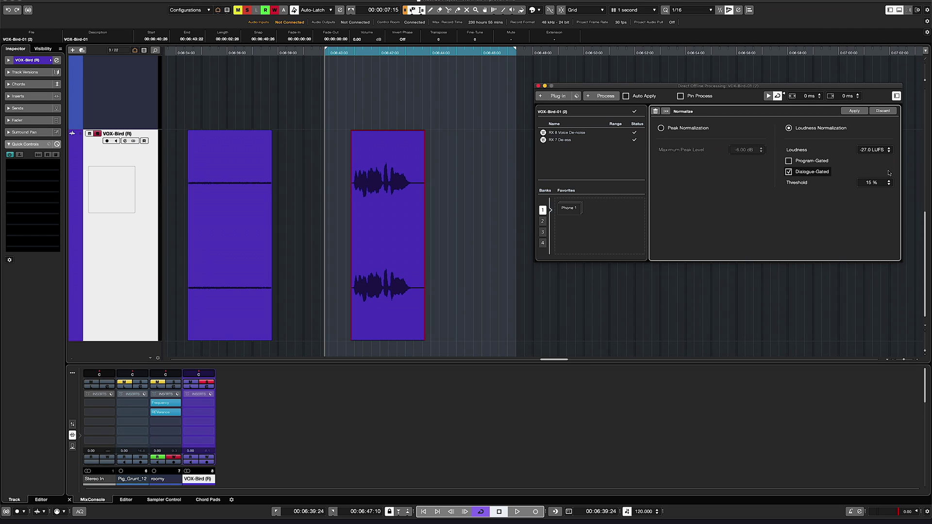
click(855, 112)
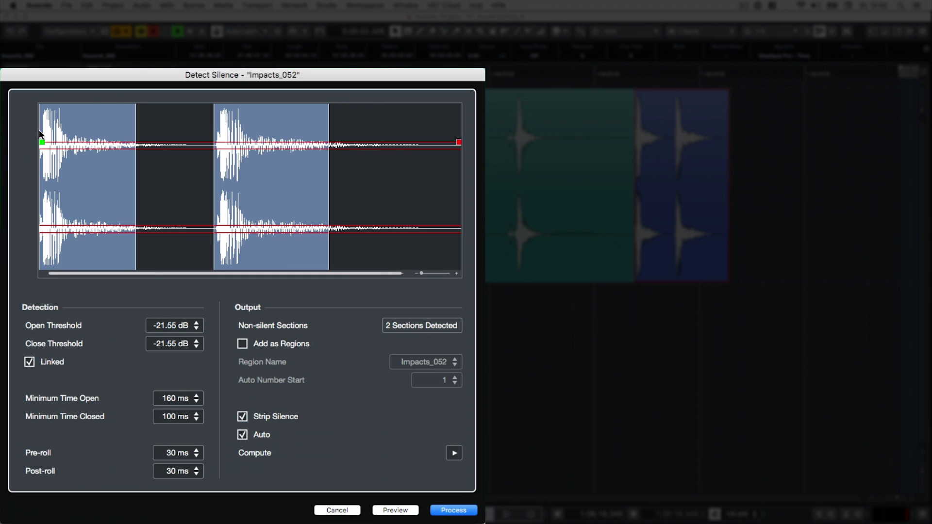
- Set the linked open and close thresholds for Impacts_052 to -6.71 dB in Detect Silence and adjust the minimum time
drag(41, 141, 1, 132)
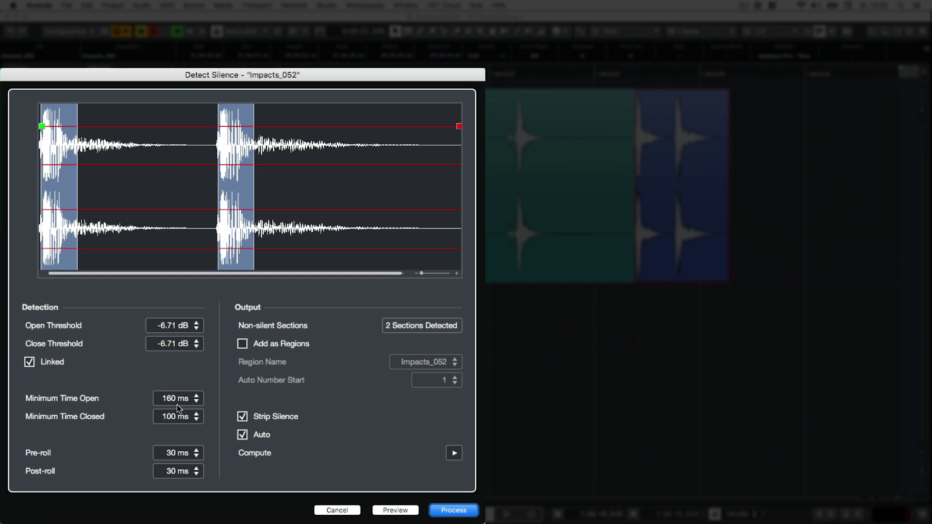
scroll(178, 403, up, 3)
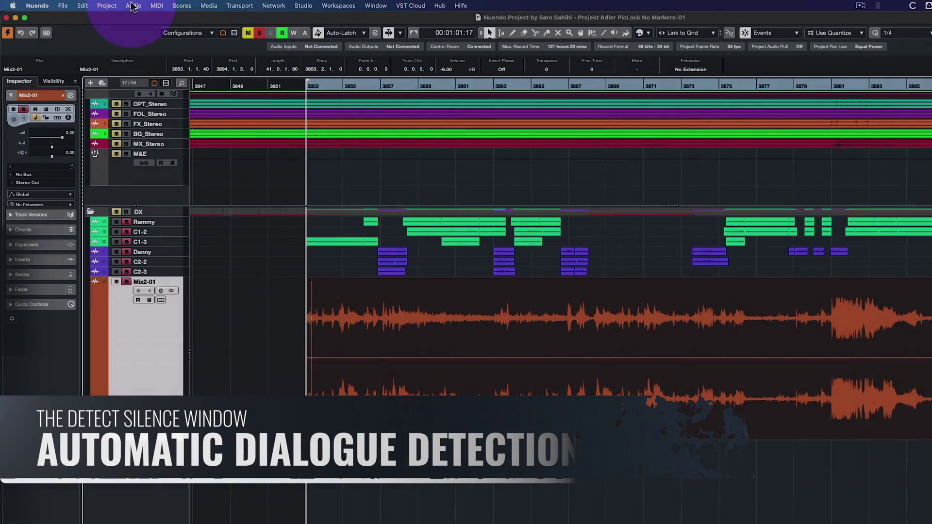
- Open Detect Silence for the Mix2-01 event and set the peak-level open threshold to -7.57 dB and close threshold to -8.53 dB
click(132, 6)
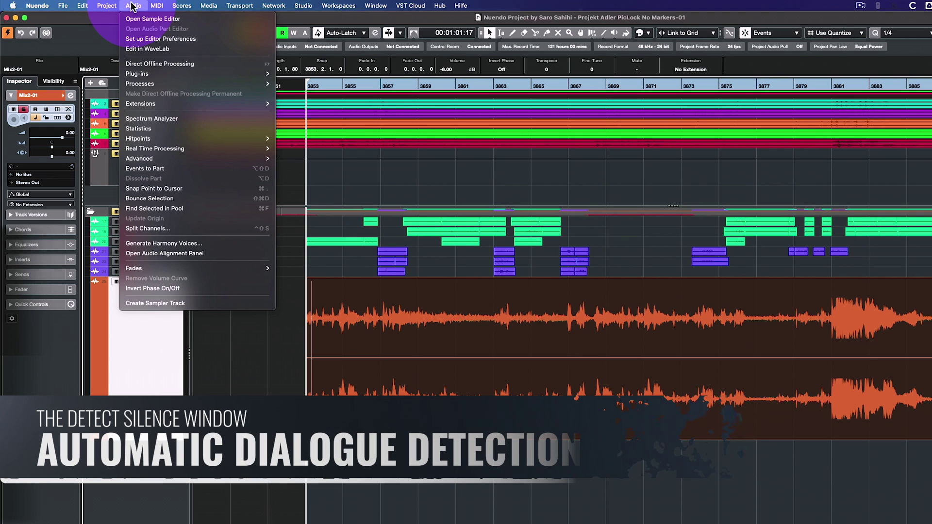
mouse_move(209, 158)
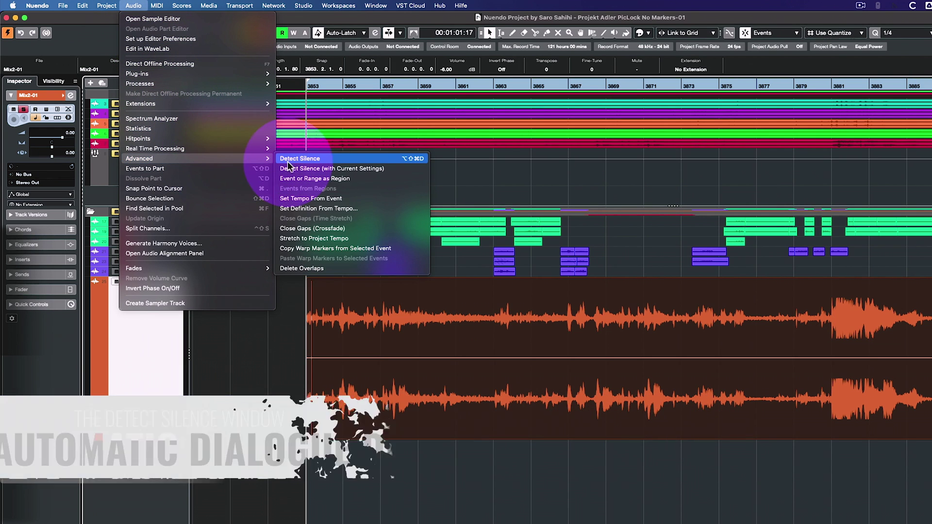
click(310, 159)
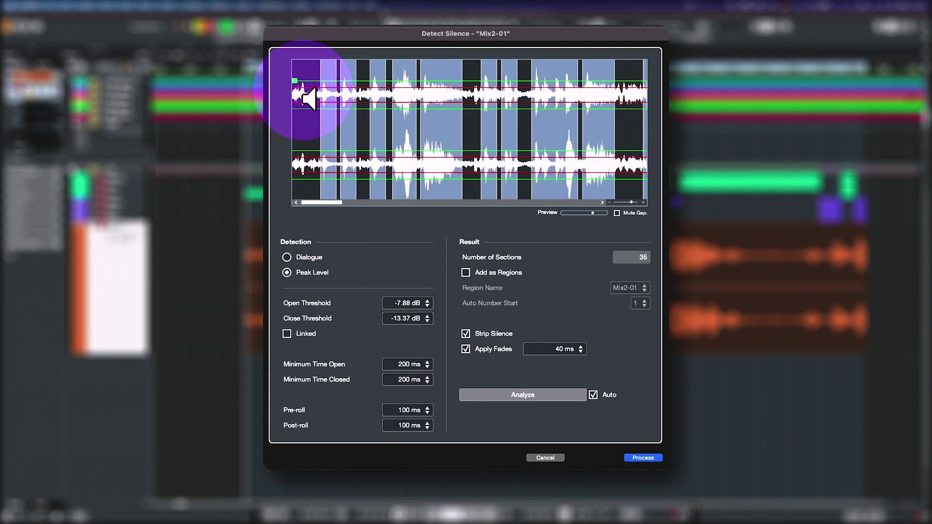
drag(297, 82, 297, 79)
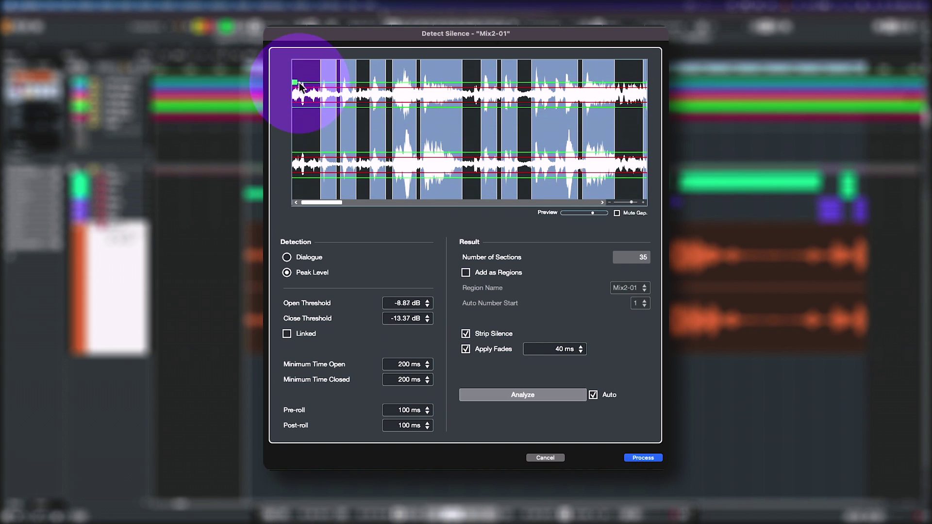
drag(631, 202, 608, 201)
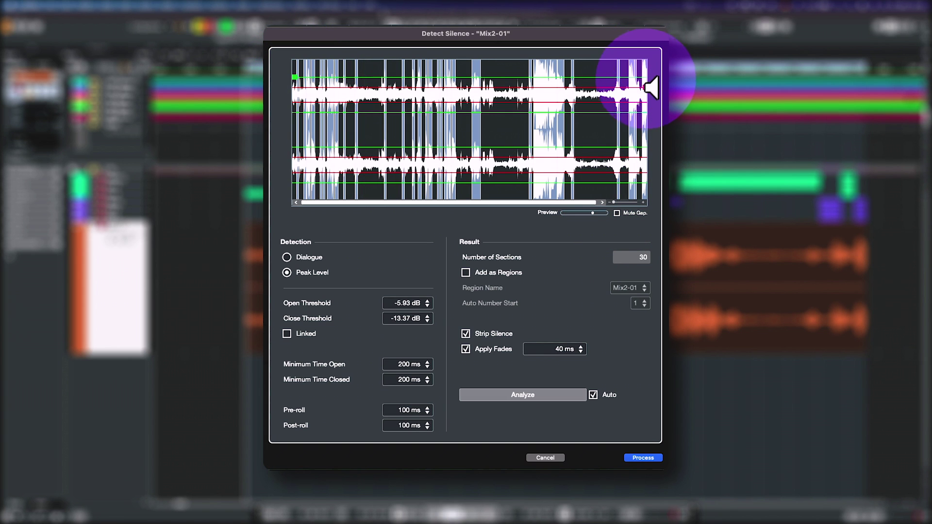
mouse_move(644, 87)
mouse_down()
mouse_move(647, 72)
mouse_move(644, 80)
mouse_up()
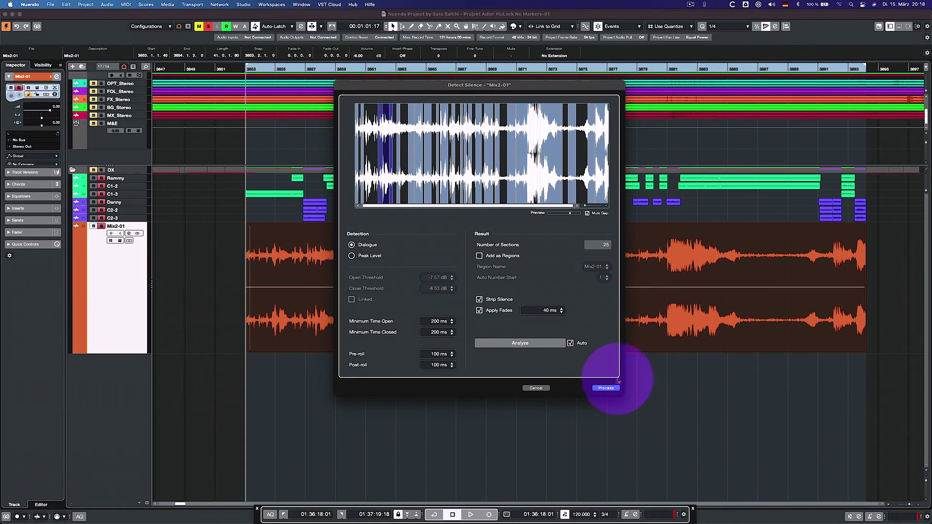
- Strip silence from Mix2-01 using Dialogue detection with 40 ms fades, and mute the gaps in the preview
click(604, 389)
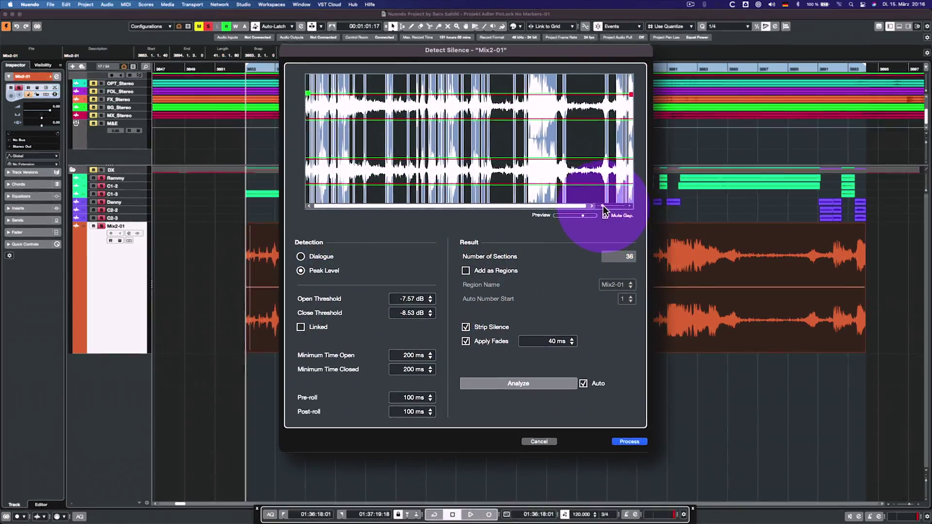
drag(603, 207, 631, 205)
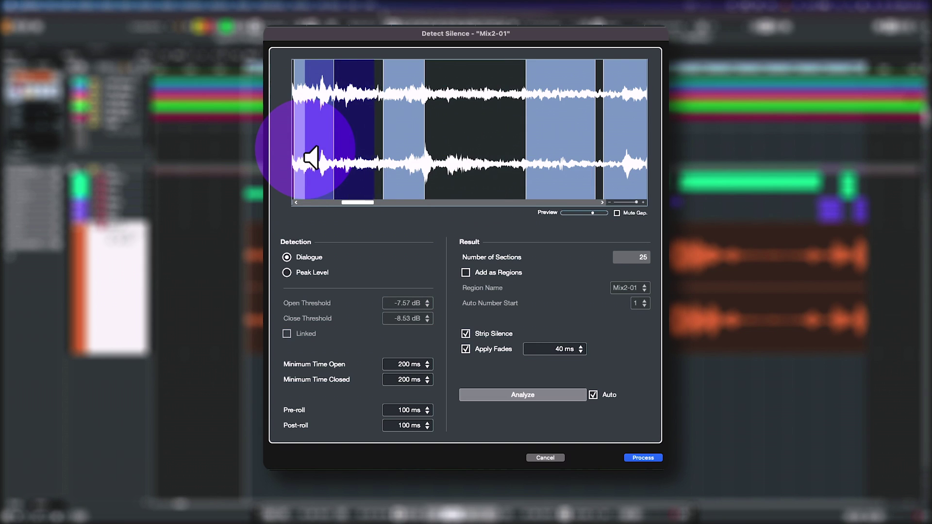
scroll(310, 158, down, 5)
click(635, 212)
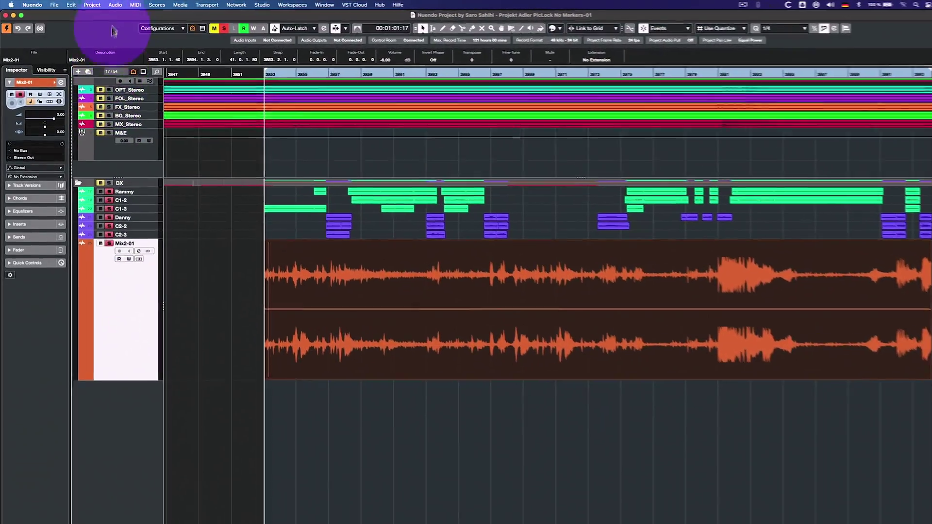
- Run Detect Silence with the current settings on the Mix2-01 event
click(127, 6)
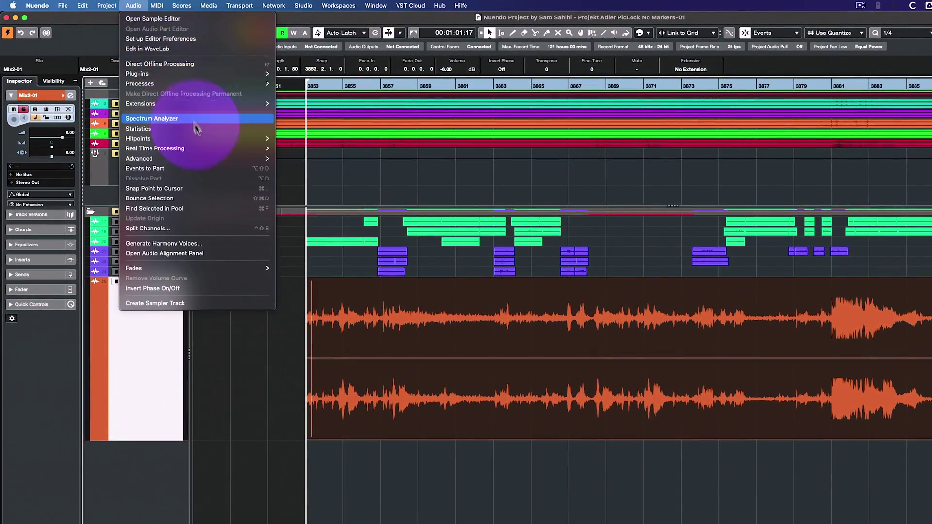
mouse_move(194, 152)
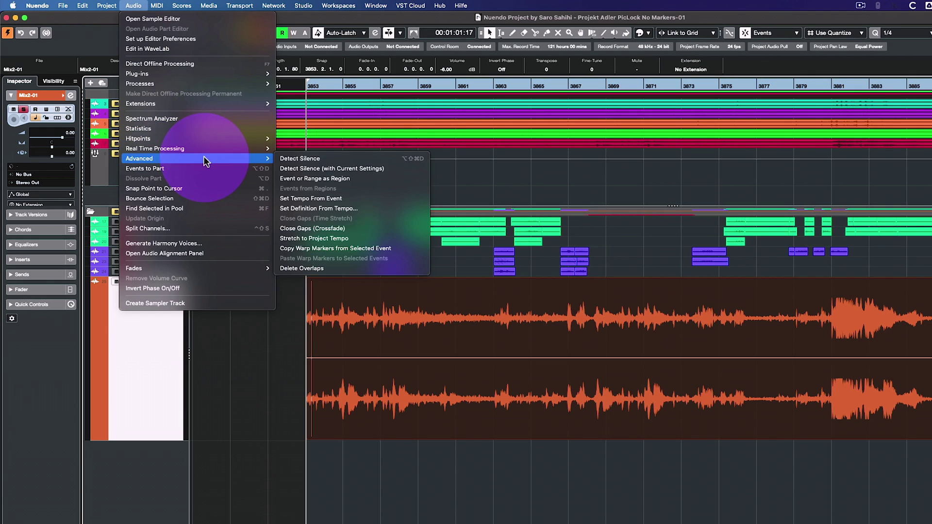
click(312, 172)
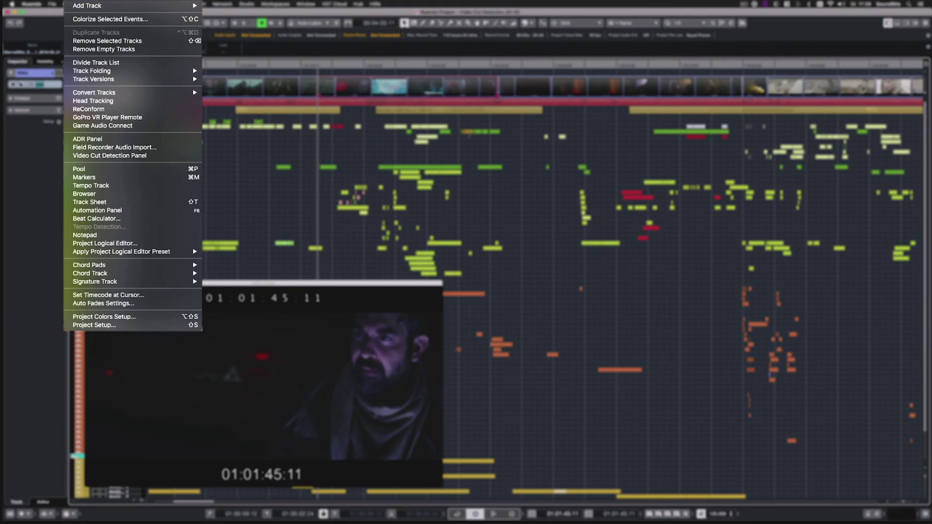
- Analyze a selected range of the video track for cuts with Video Cut Detection at 70 % sensitivity
click(140, 155)
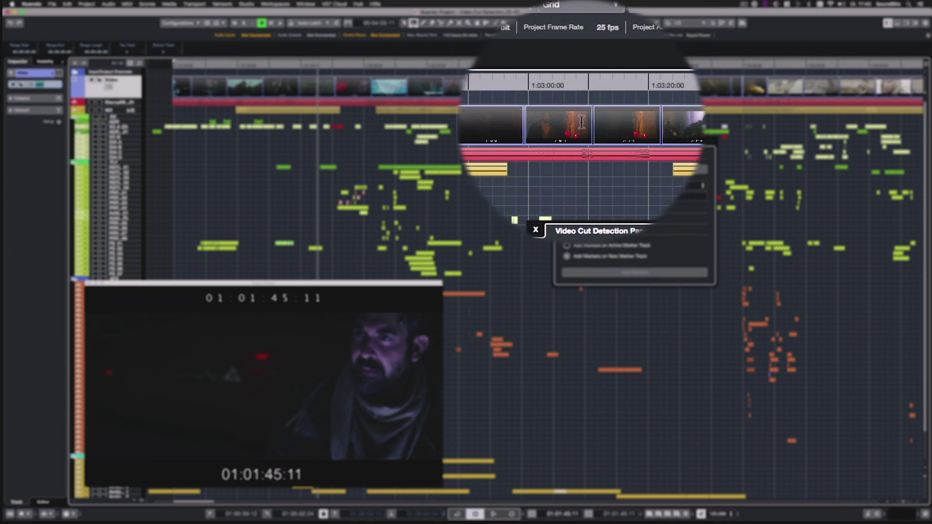
drag(565, 122, 690, 121)
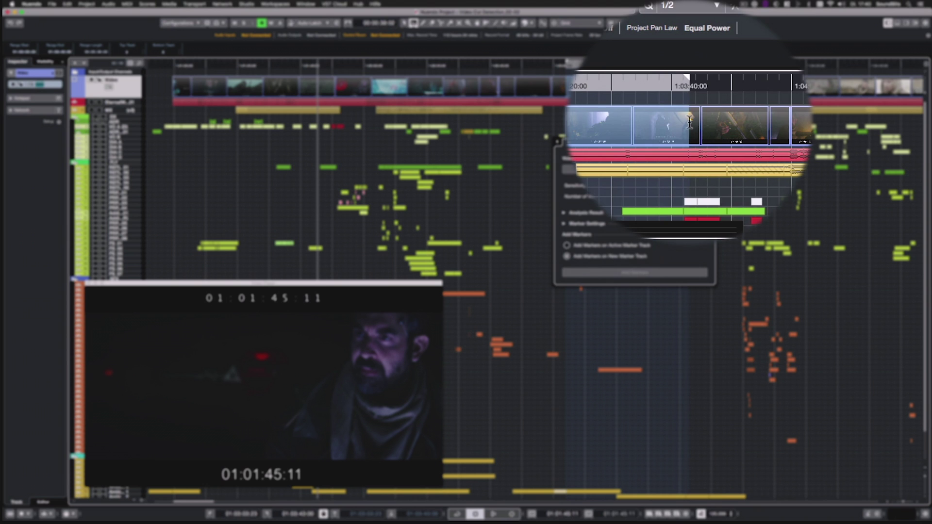
click(634, 168)
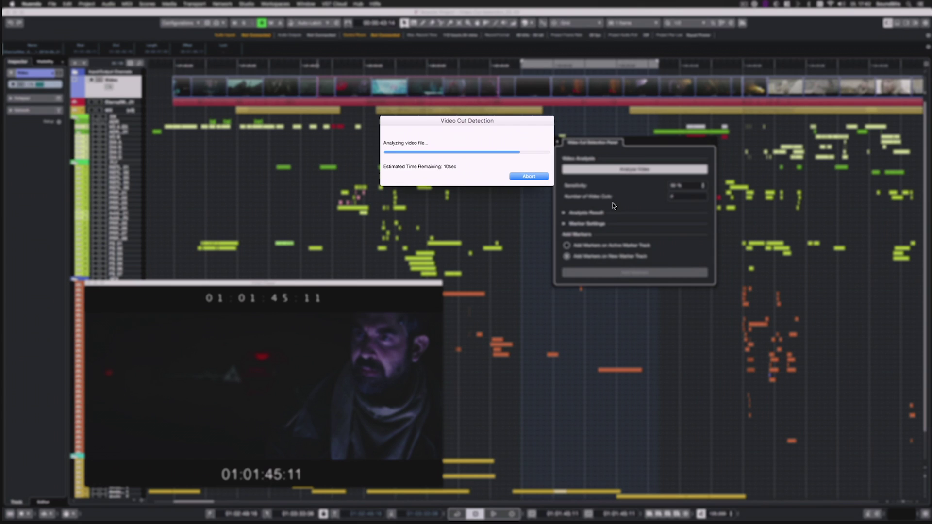
click(685, 187)
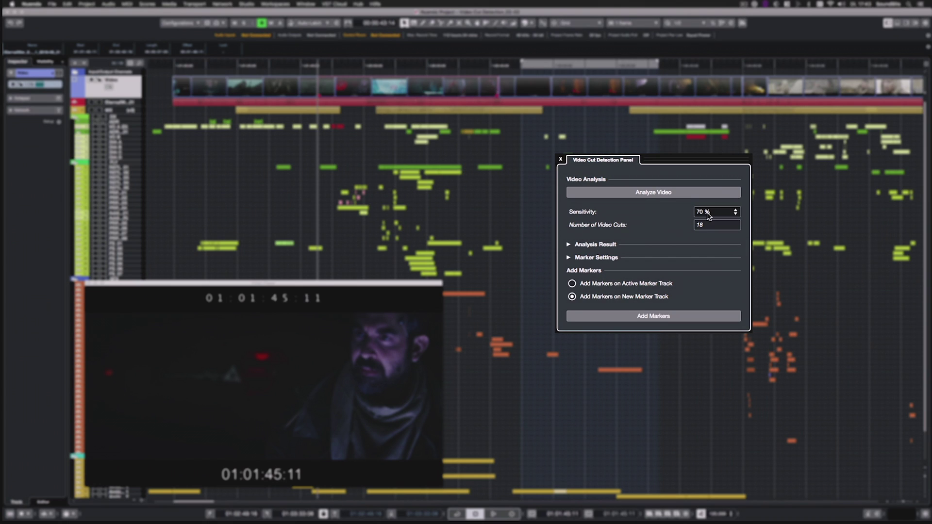
- Examine the detected cuts one after another in the analysis result of the video cut detection
click(578, 246)
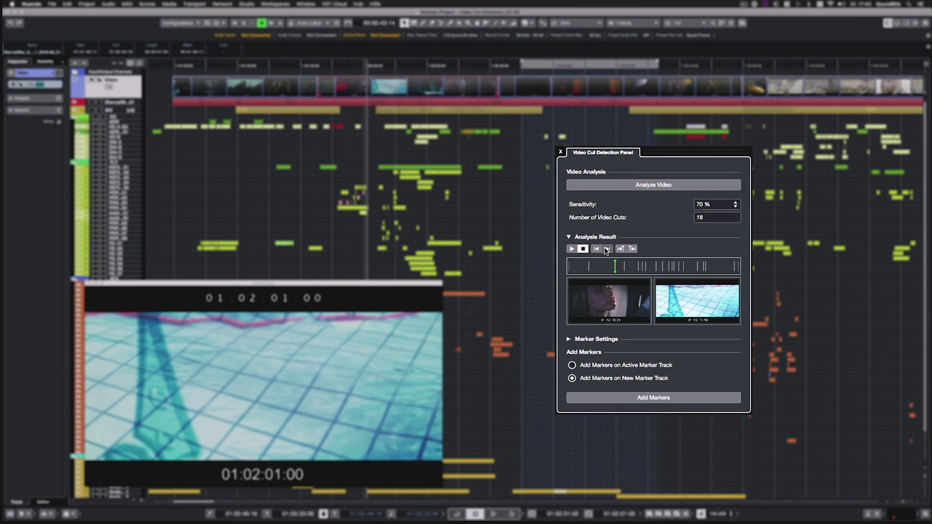
click(608, 249)
click(608, 249)
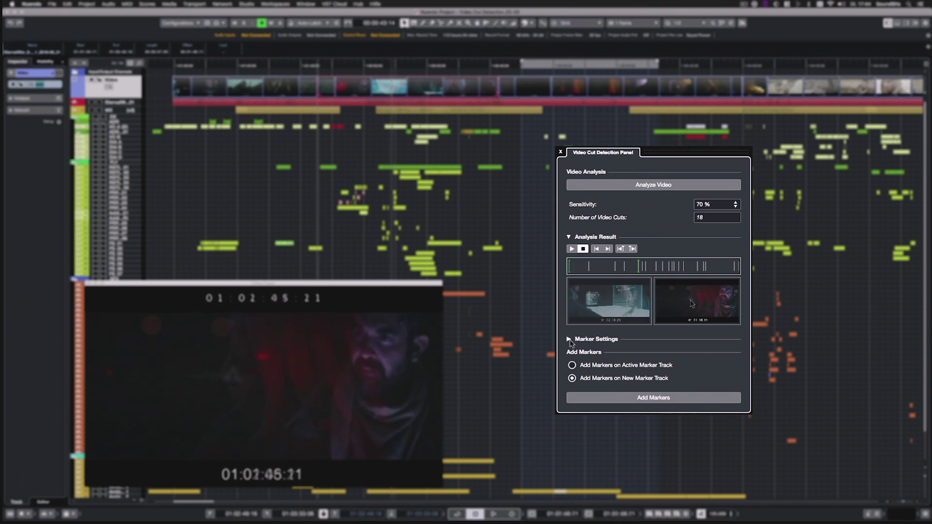
- Add colorized cycle markers described as "Part 01 Cuts" with suffixes for shot identification on a new marker track
click(587, 339)
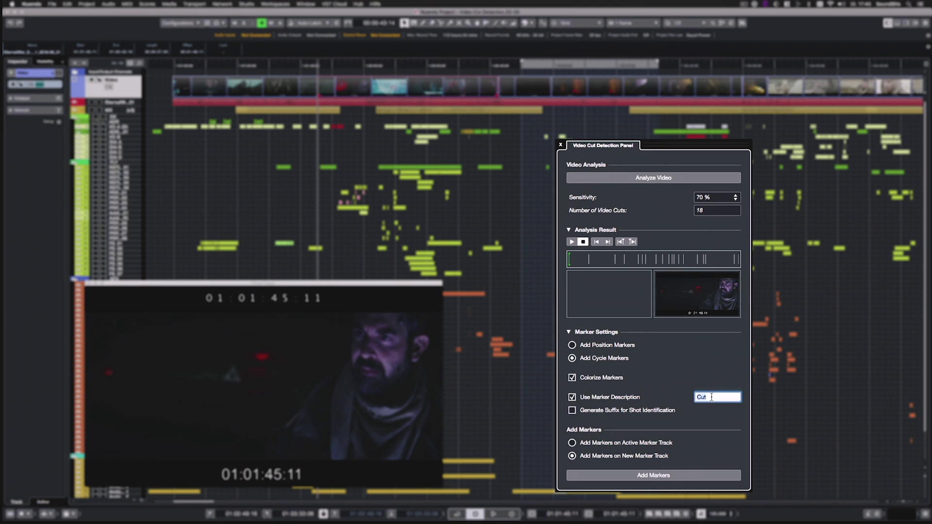
text(Part 01)
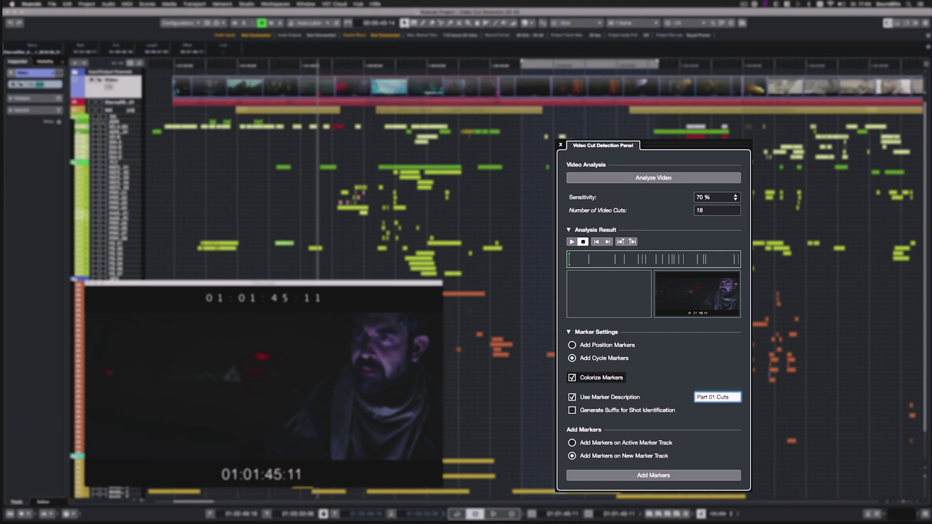
click(586, 394)
click(653, 448)
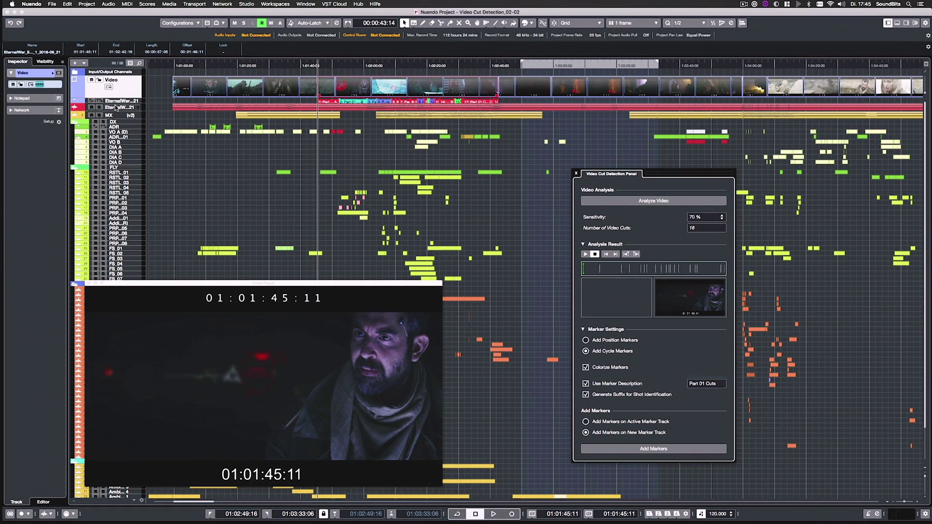
- Enlarge the new marker track's height and go through its cut markers in the ADR Panel list
drag(113, 107, 113, 143)
scroll(348, 215, up, 5)
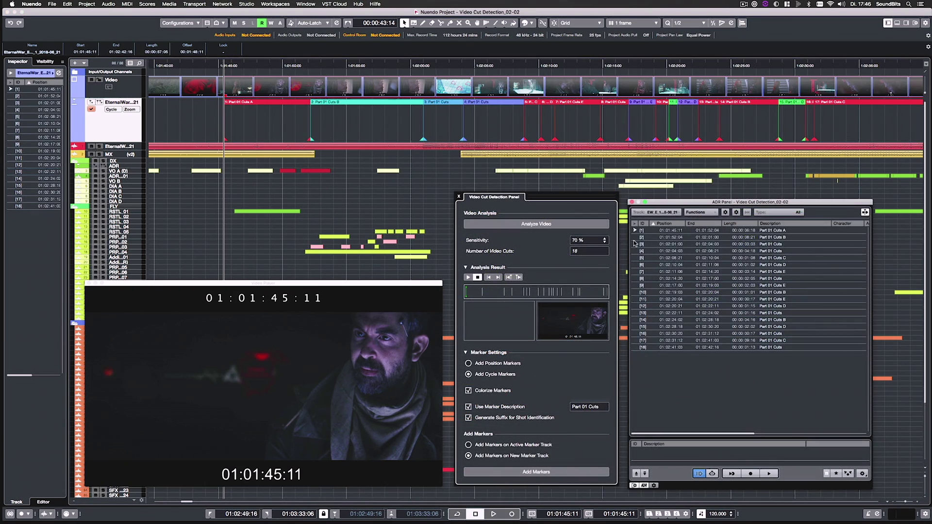
click(635, 231)
drag(635, 232, 636, 320)
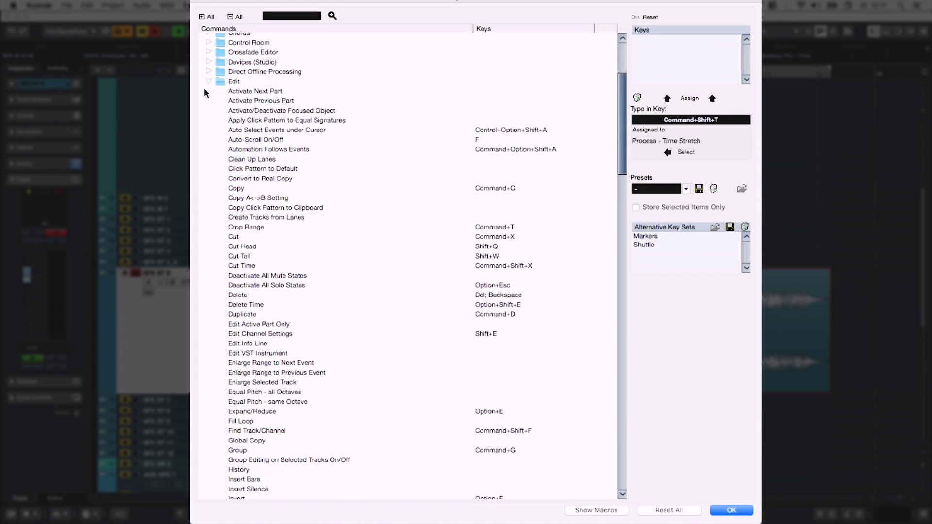
- Examine the key commands available in the Edit, Process and Process Plug-in categories
click(209, 81)
click(207, 209)
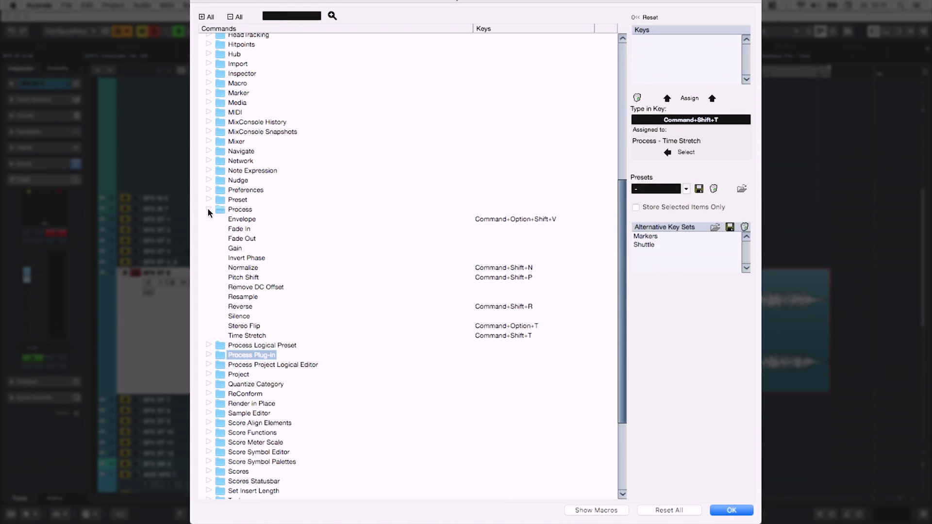
click(208, 209)
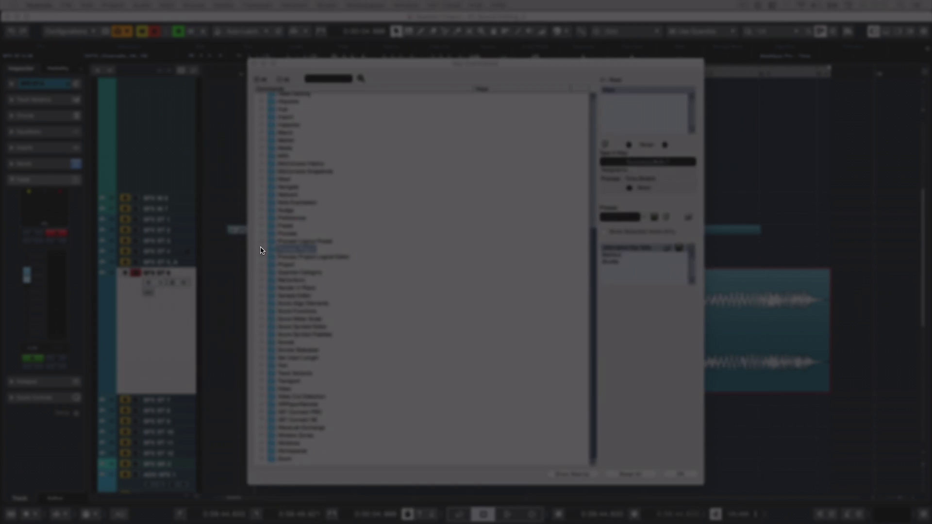
click(208, 228)
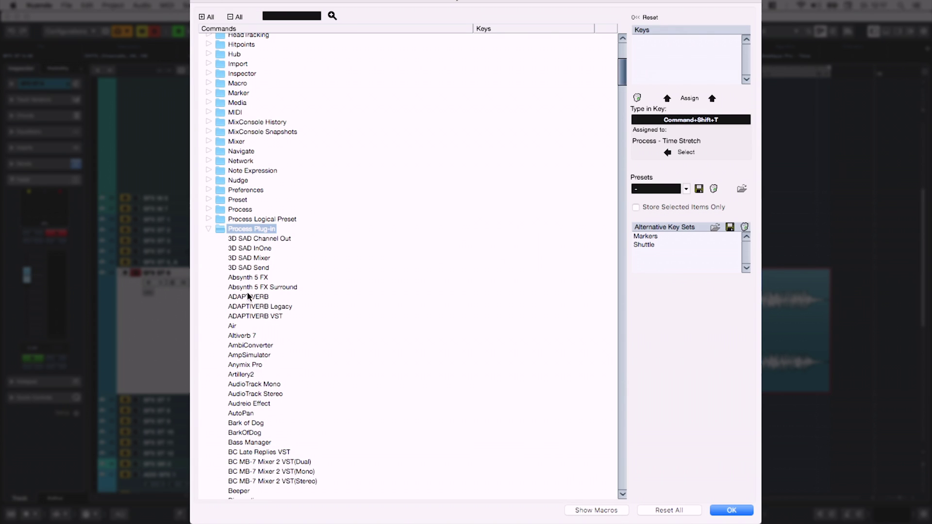
scroll(208, 242, down, 1)
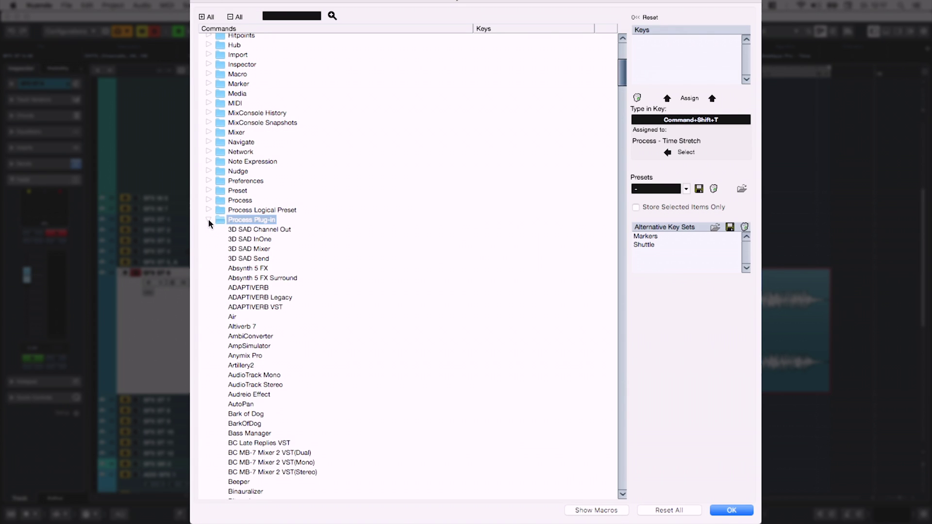
click(209, 219)
- Toggle Cycle Follows Range Selection and Automation Follows Events on and back off with their key commands
key(alt+c)
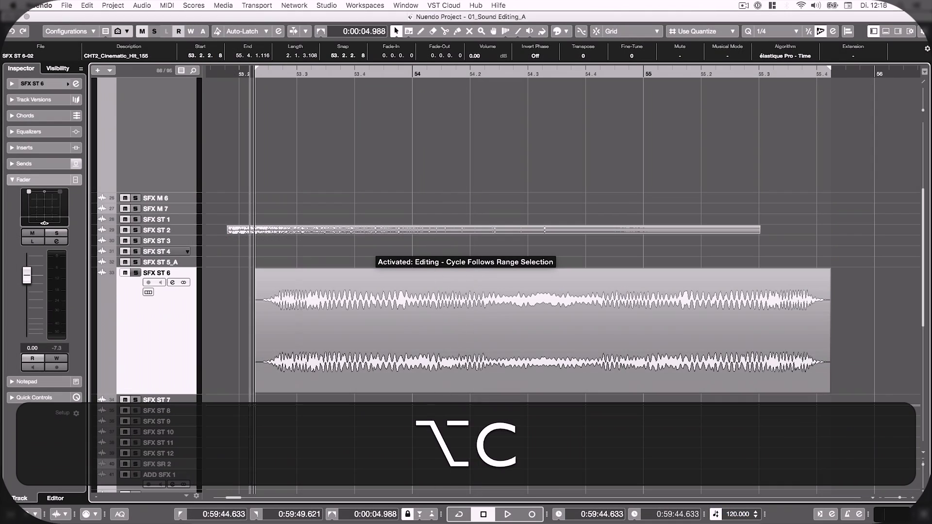
key(alt+c)
key(alt+shift+super+a)
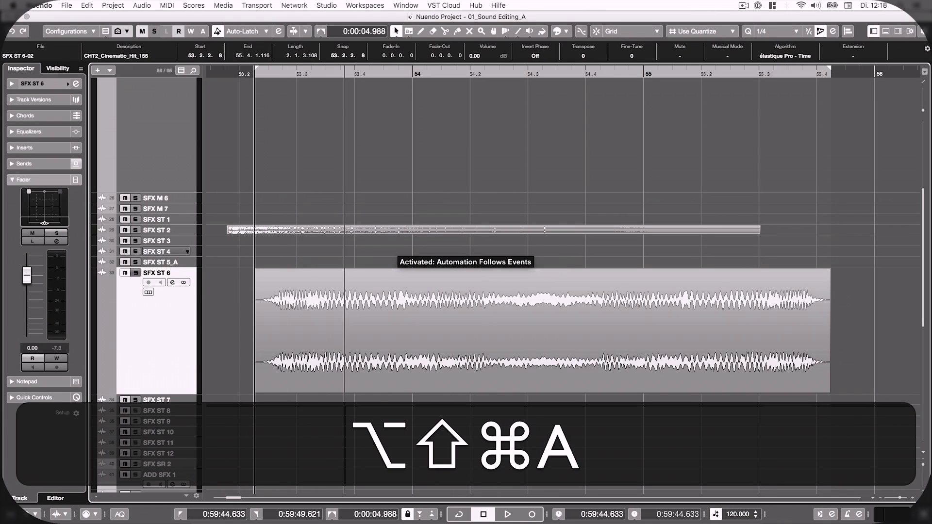
key(alt+shift+super+a)
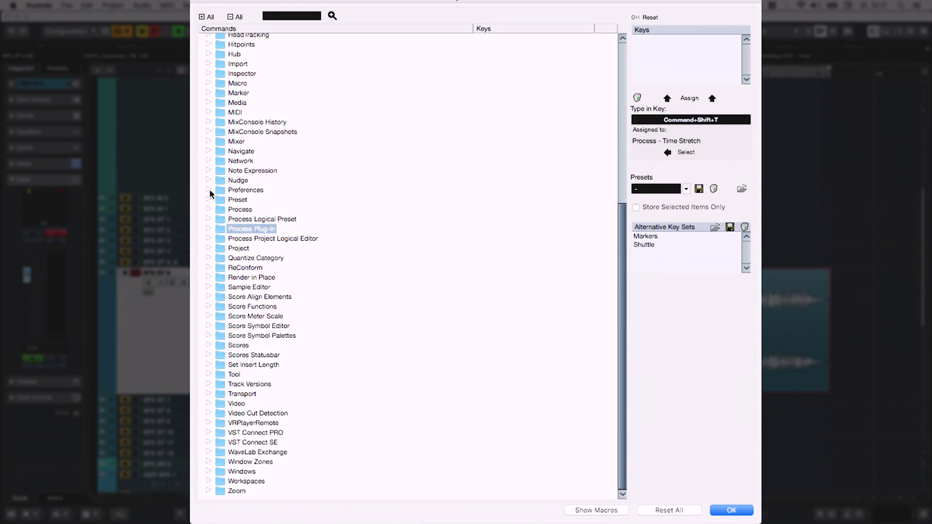
- Show the macros in the Key Commands window and look through the list of existing macros
scroll(209, 188, up, 4)
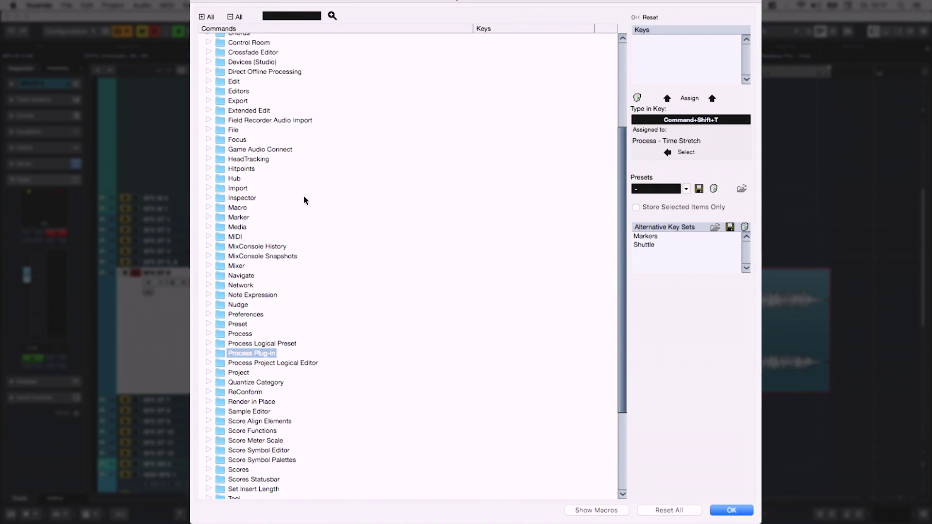
click(594, 510)
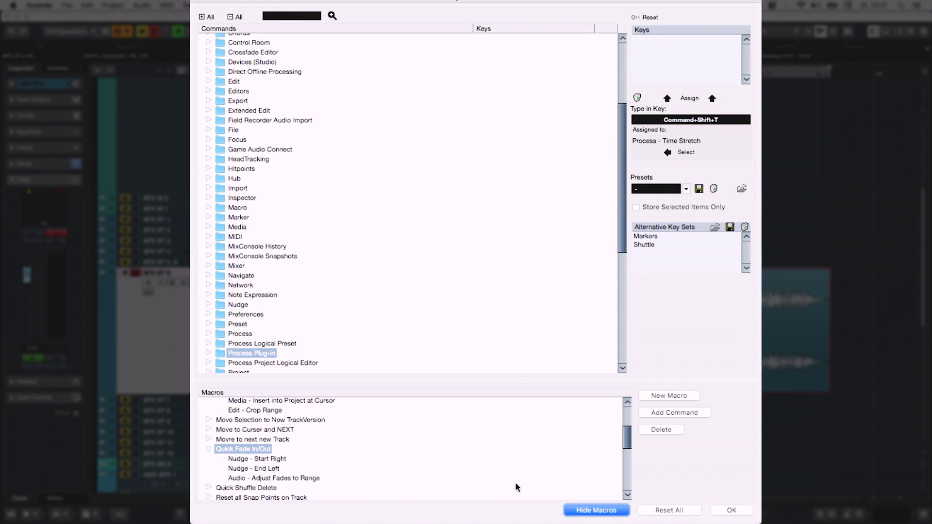
scroll(515, 482, up, 5)
scroll(516, 483, up, 4)
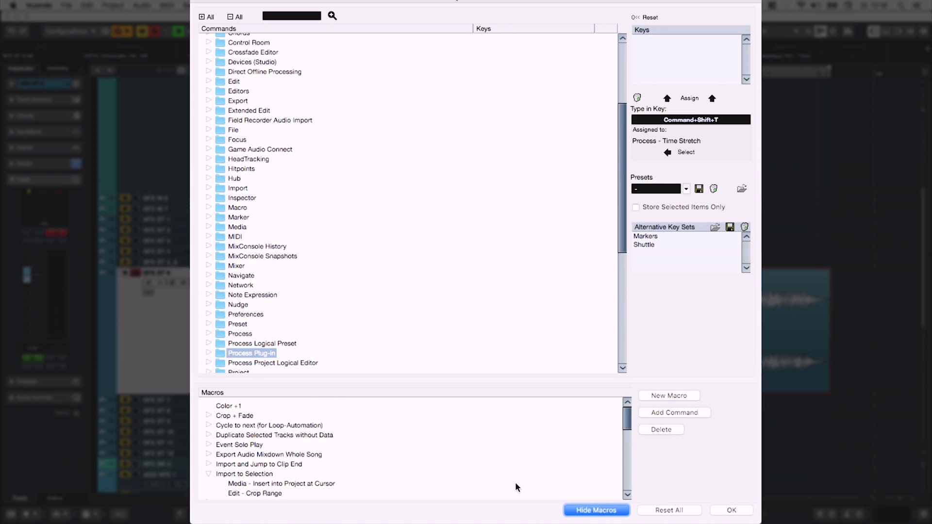
scroll(488, 482, down, 2)
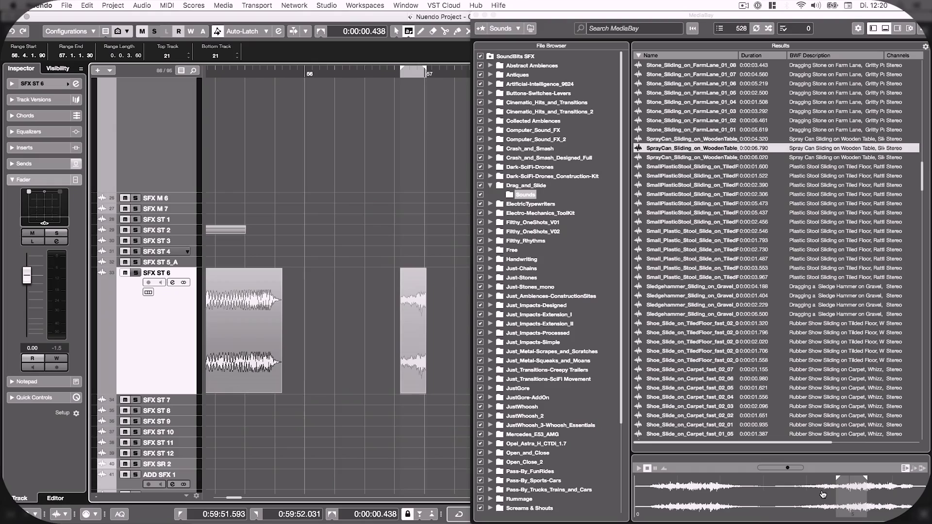
- Select a range on track SFX ST 6 and adjust the audio event's fades to the selected range
drag(319, 291, 374, 272)
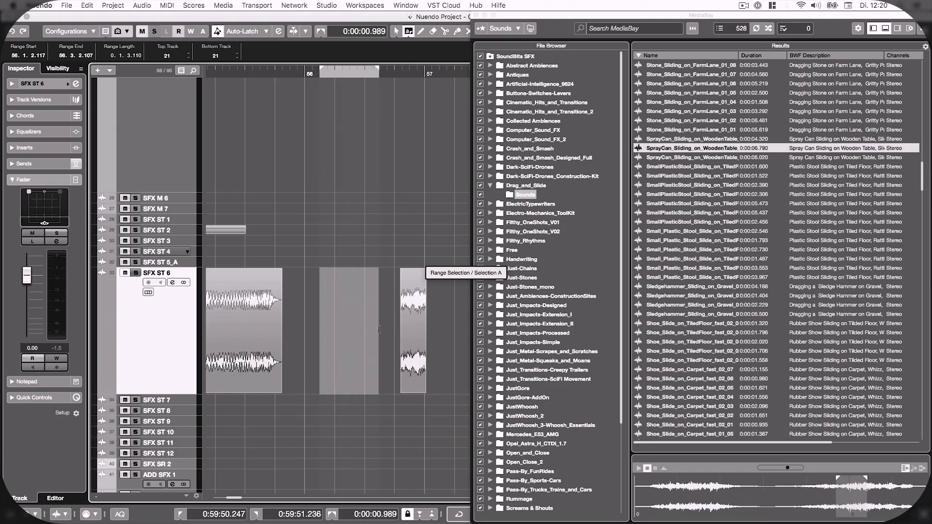
key(alt+super+a)
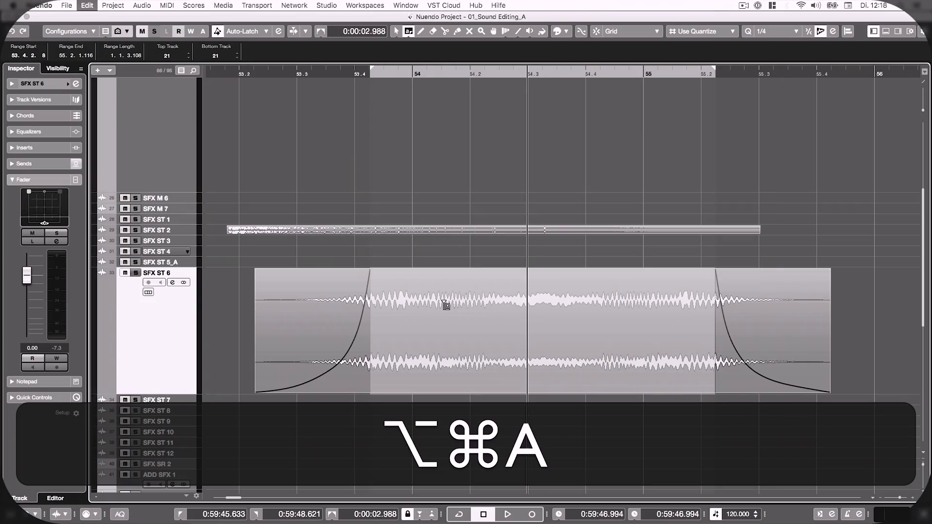
key(alt+super+a)
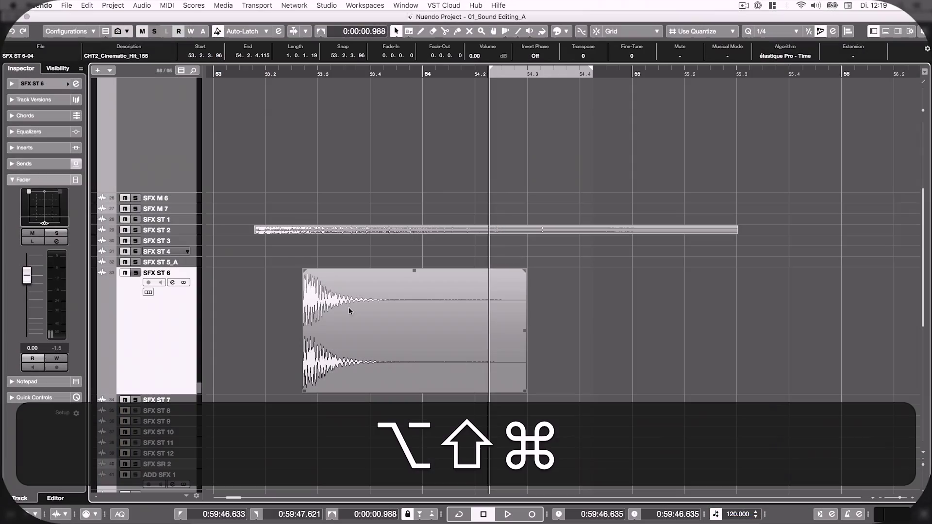
- Reverse the cinematic hit event on track SFX ST 6
key(alt+shift+super+r)
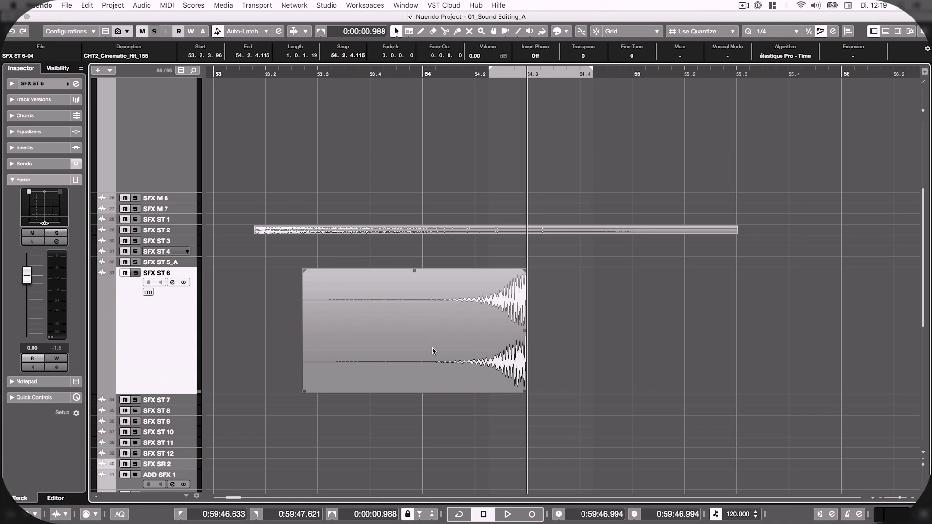
drag(432, 347, 379, 348)
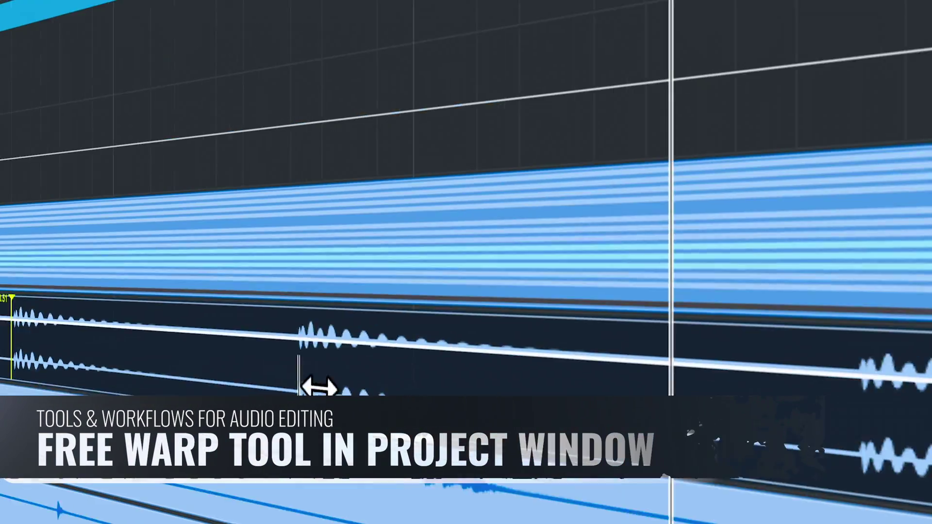
- Free-warp the whoosh events on the SFX 11 and SFX B 12 tracks to shift their peaks in time
mouse_move(301, 386)
mouse_down()
mouse_move(401, 362)
mouse_move(346, 331)
mouse_up()
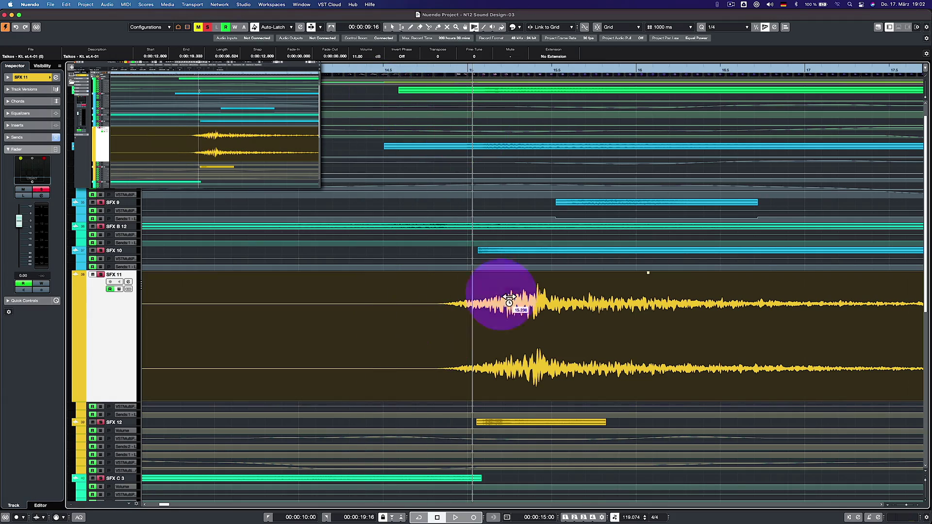
drag(508, 298, 531, 311)
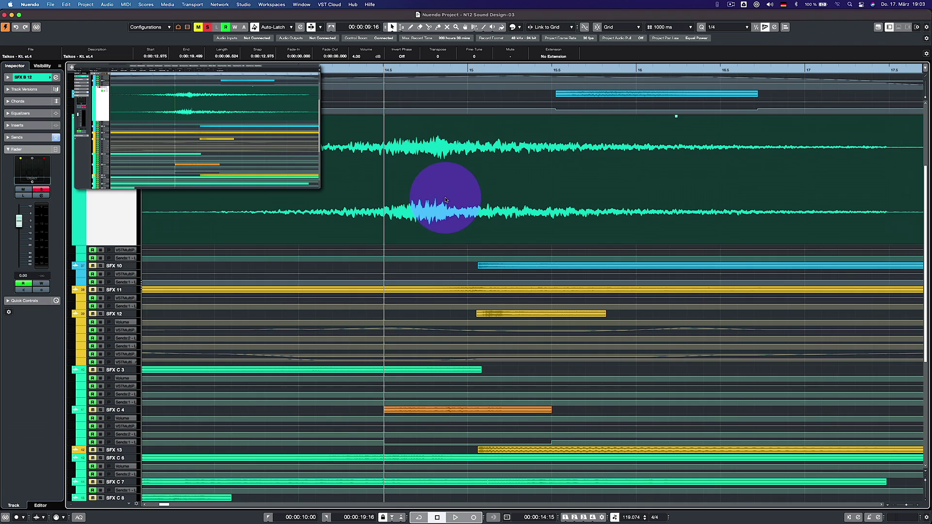
drag(451, 187, 457, 187)
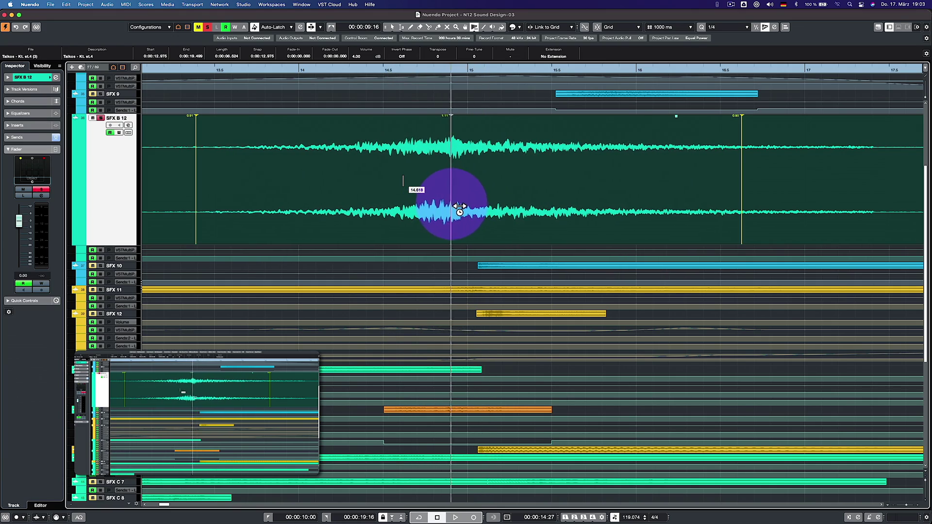
mouse_move(459, 207)
mouse_down()
mouse_move(447, 208)
mouse_move(463, 208)
mouse_up()
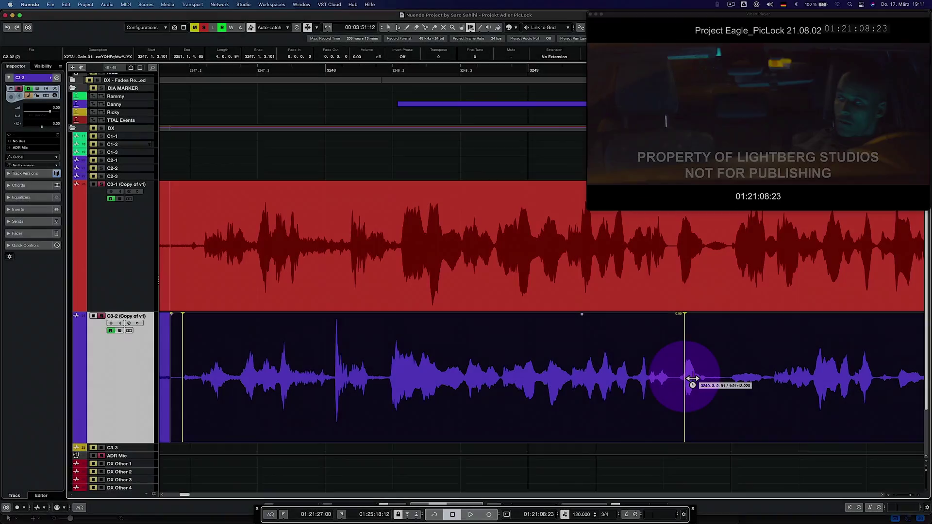
- Free-warp the dialogue event on C3-2 (Copy of v1) at several points to match the timing of the C3-1 take
click(405, 374)
drag(336, 374, 354, 374)
click(297, 355)
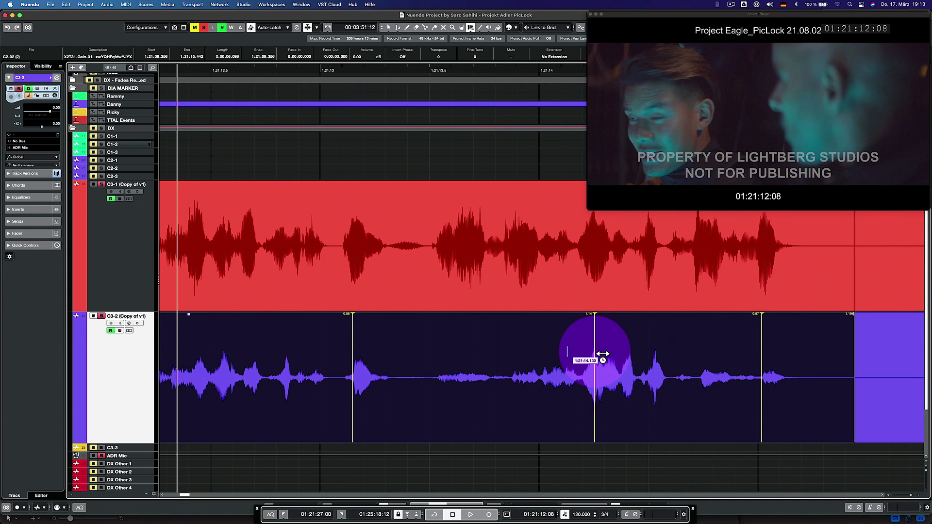
drag(603, 354, 495, 422)
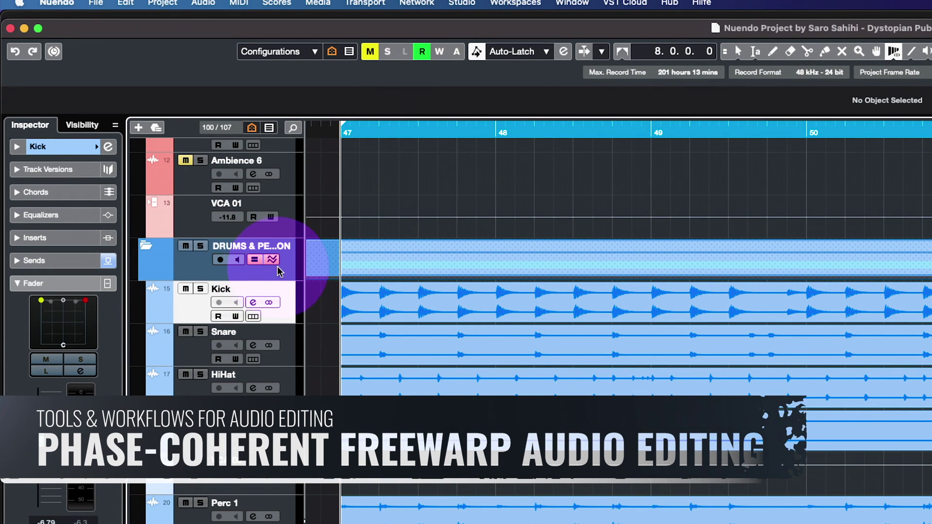
- Free-warp the grouped tracks of the drums and percussion folder together, placing warp markers on kick hits at bar 50 and in other bars
click(293, 273)
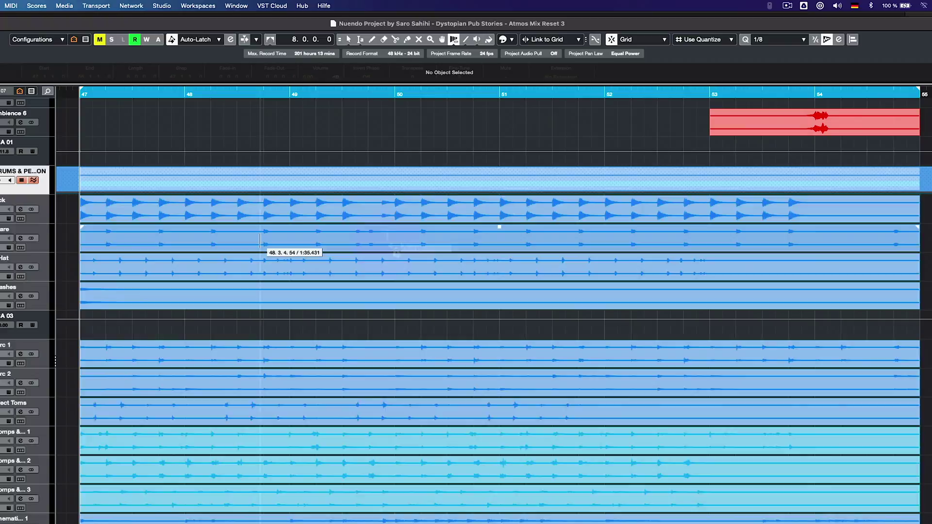
click(395, 209)
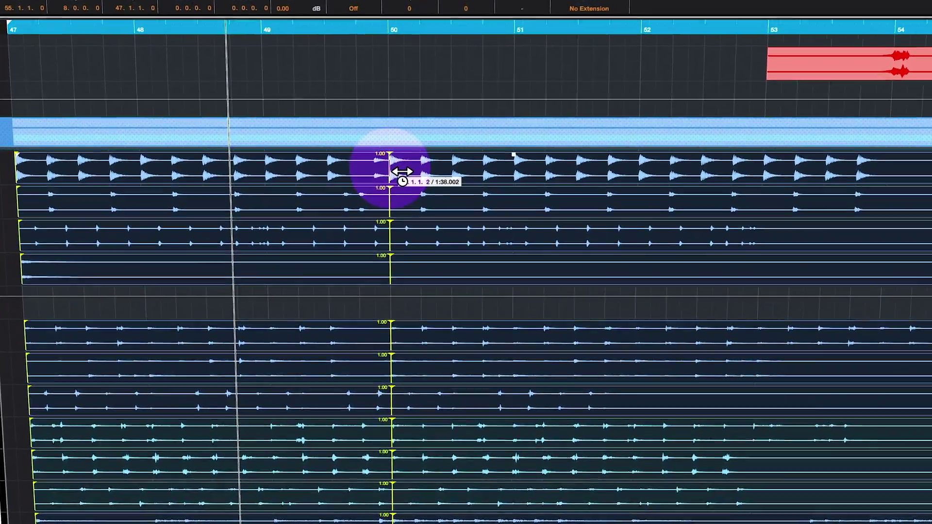
drag(402, 171, 376, 174)
drag(354, 90, 248, 109)
mouse_move(774, 78)
mouse_down()
mouse_move(768, 88)
mouse_move(720, 68)
mouse_move(466, 62)
mouse_move(530, 67)
mouse_up()
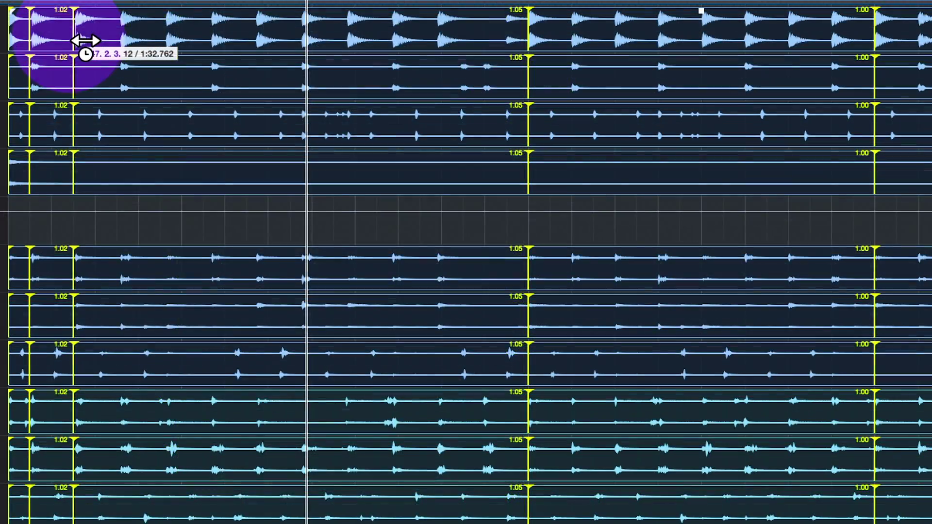
mouse_move(85, 40)
mouse_down()
mouse_move(72, 40)
mouse_move(119, 41)
mouse_move(79, 58)
mouse_move(156, 62)
mouse_move(170, 76)
mouse_move(142, 77)
mouse_move(292, 396)
mouse_up()
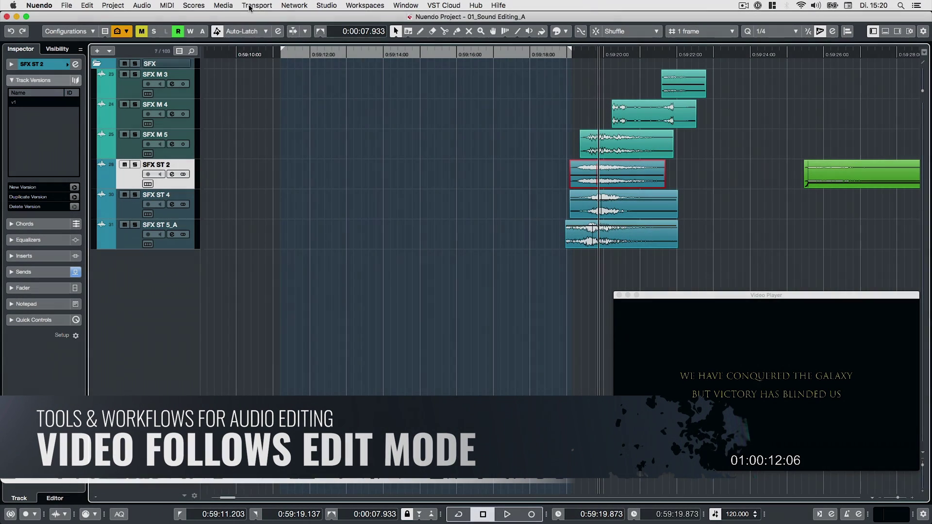
- Turn on Video Follows Edit Mode, and solo and select the SFX ST 5_A, SFX ST 4 and SFX ST 2 events in turn
click(257, 5)
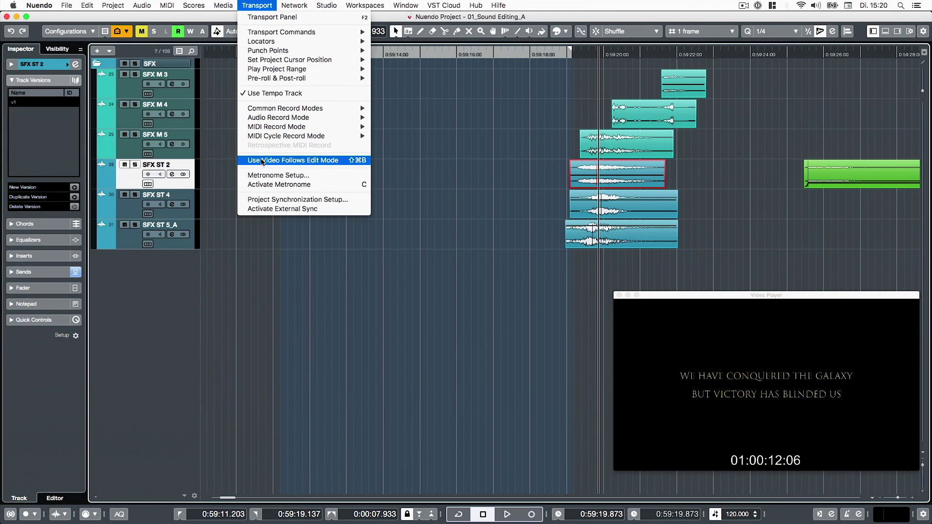
click(260, 161)
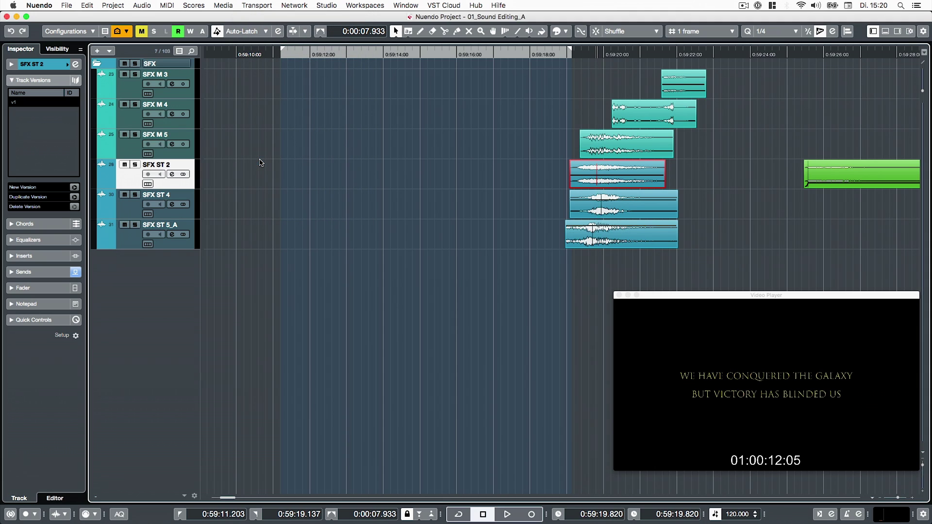
click(588, 241)
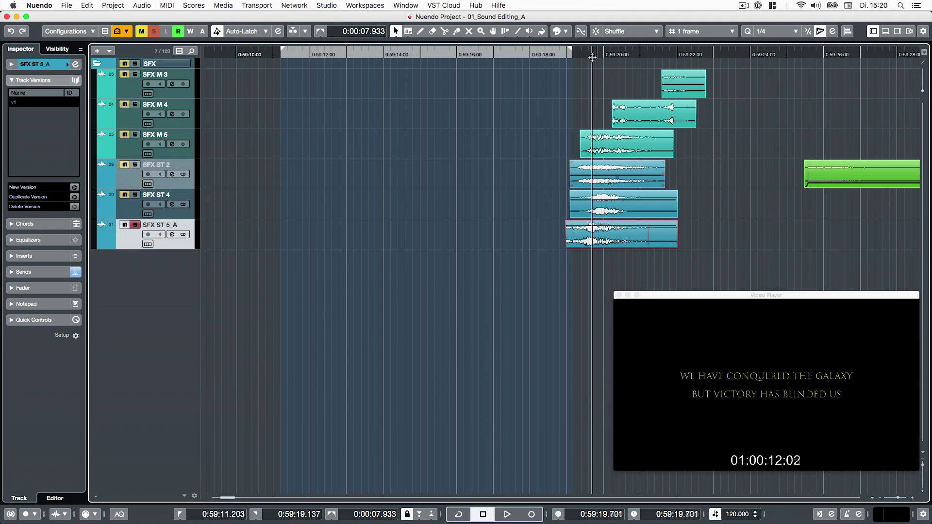
click(596, 204)
key(s)
click(608, 54)
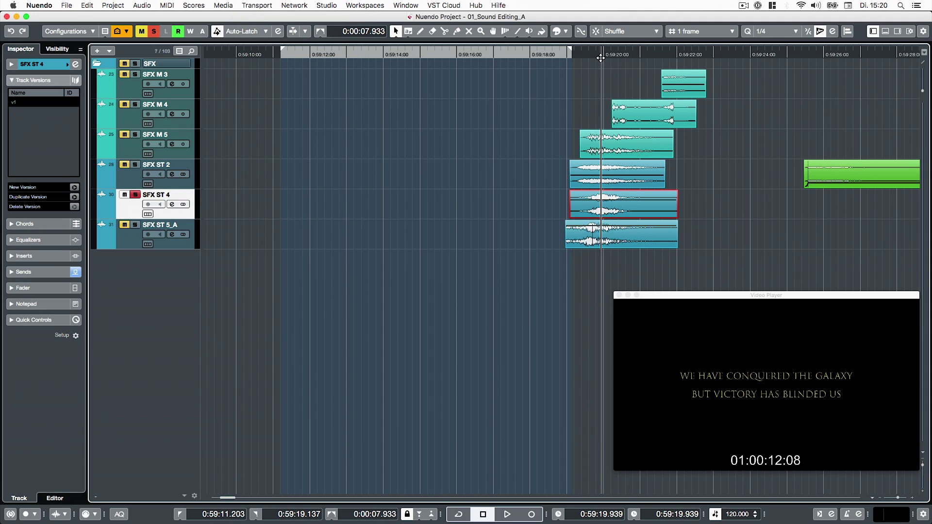
key(Up)
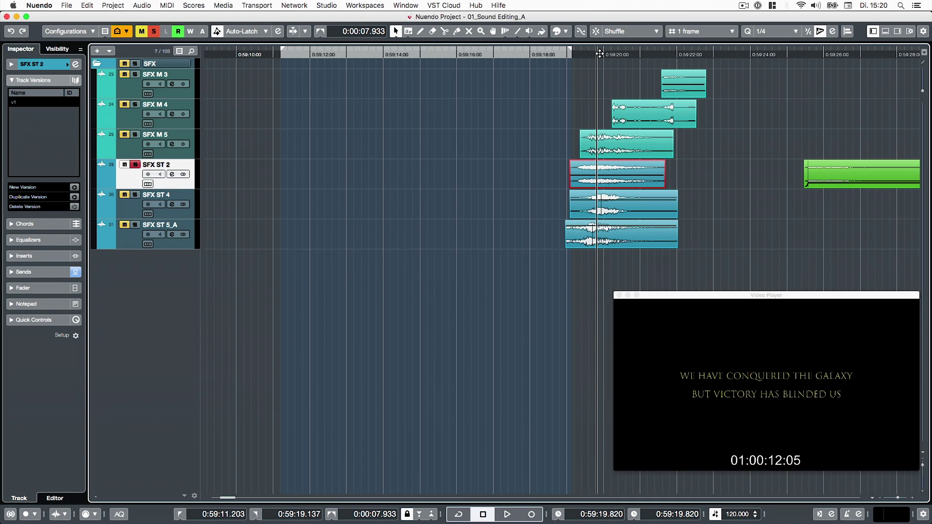
- Move the SFX ST 5_A, SFX ST 4 and SFX ST 2 events earlier to align with the spaceship shot around 0:59:13, and play the section
click(605, 242)
drag(605, 241, 360, 228)
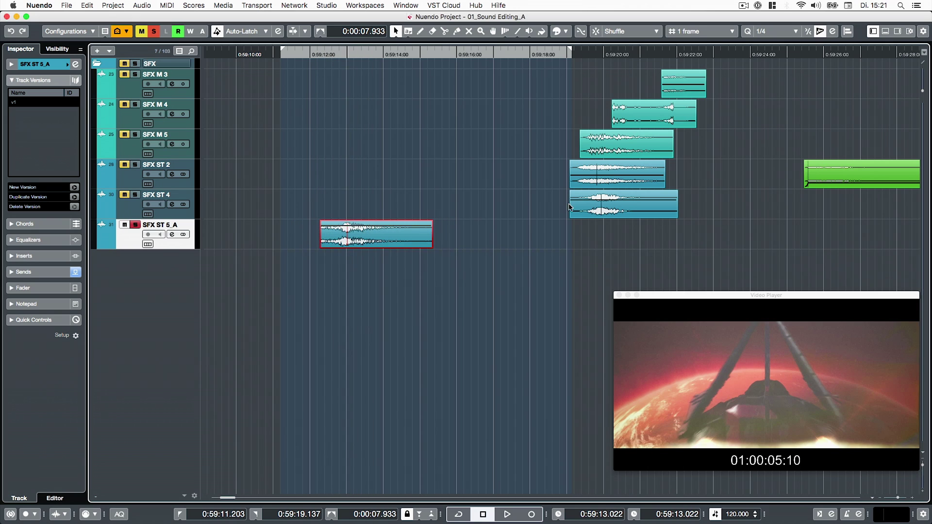
drag(572, 207, 345, 207)
drag(639, 186, 388, 187)
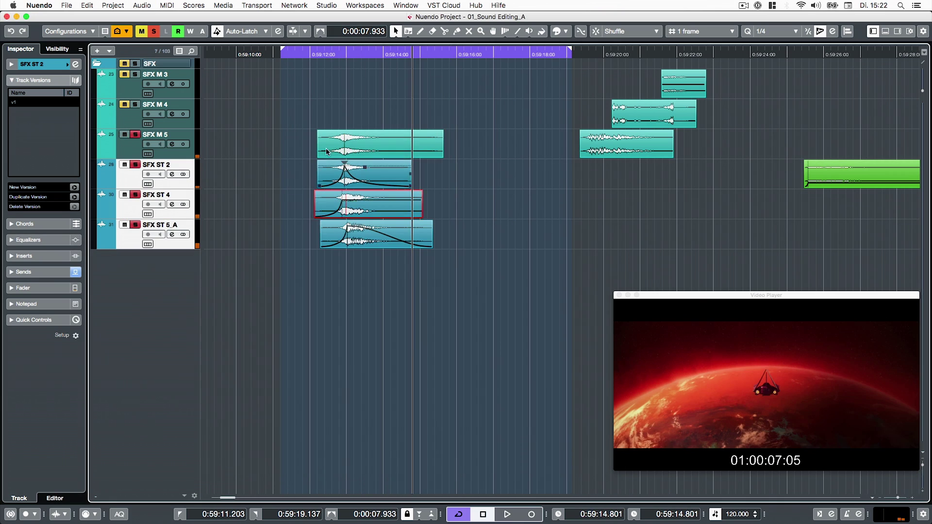
key(space)
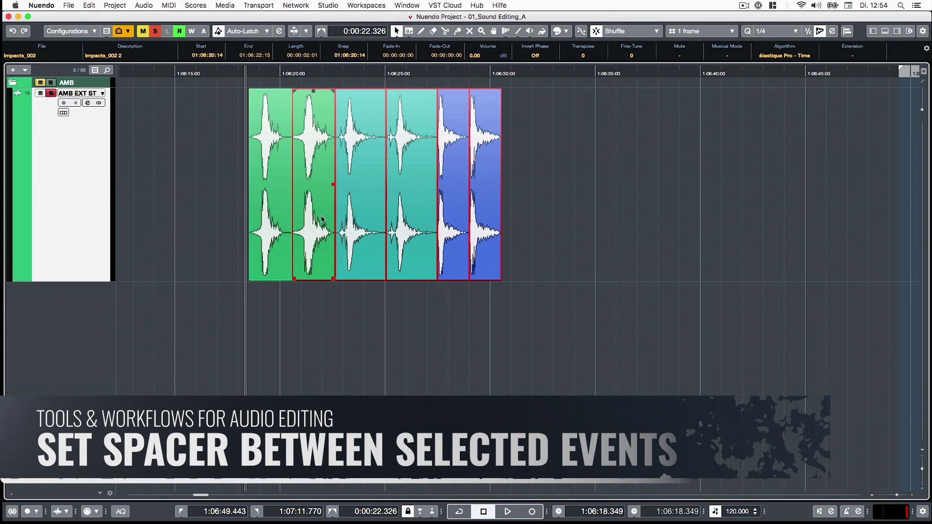
- Set a spacer of 1.0 seconds between the six selected impact events on the AMB EXT ST track
key(h)
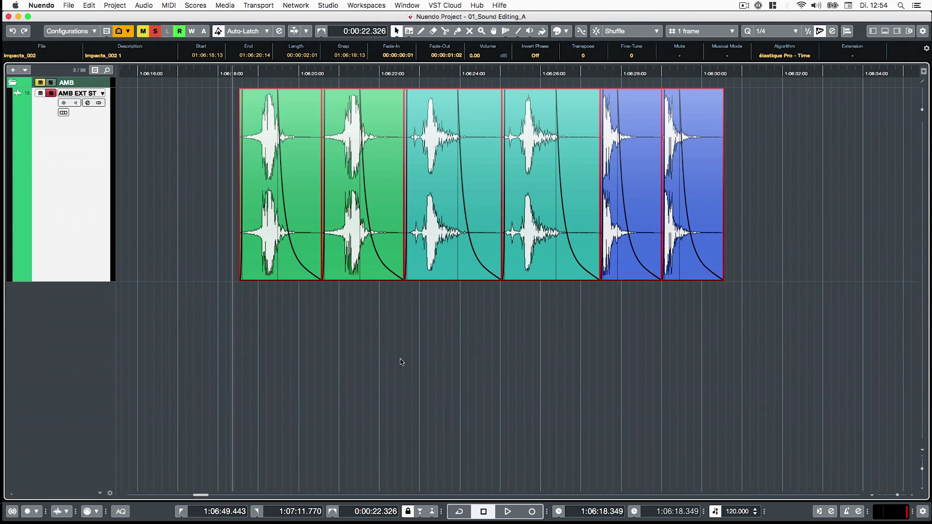
click(88, 6)
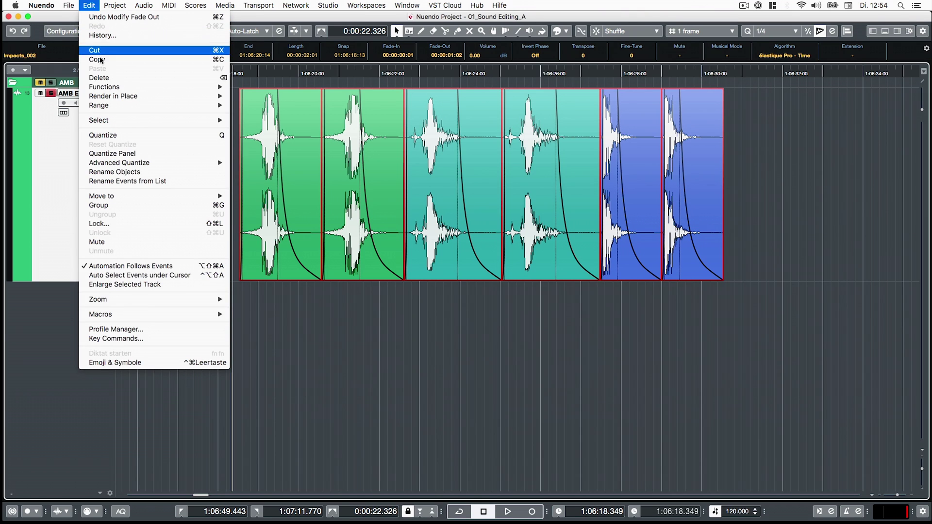
mouse_move(117, 86)
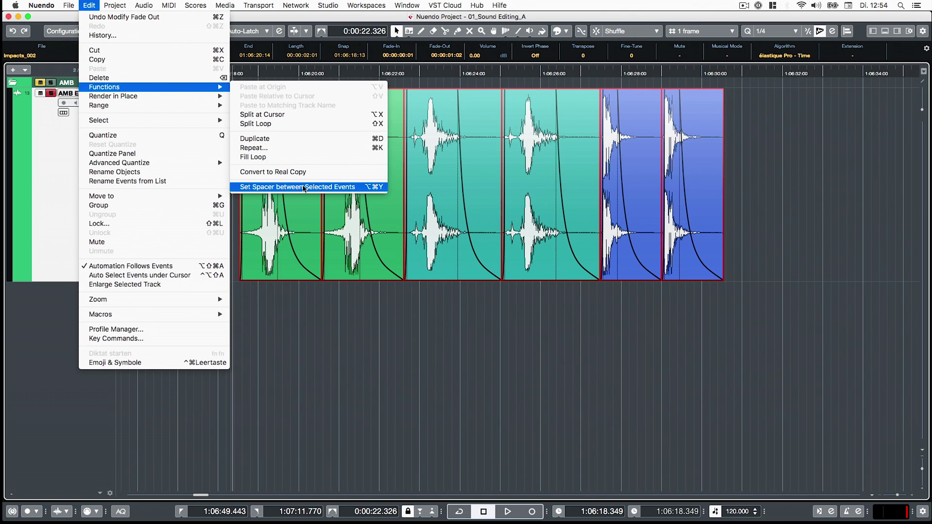
click(304, 187)
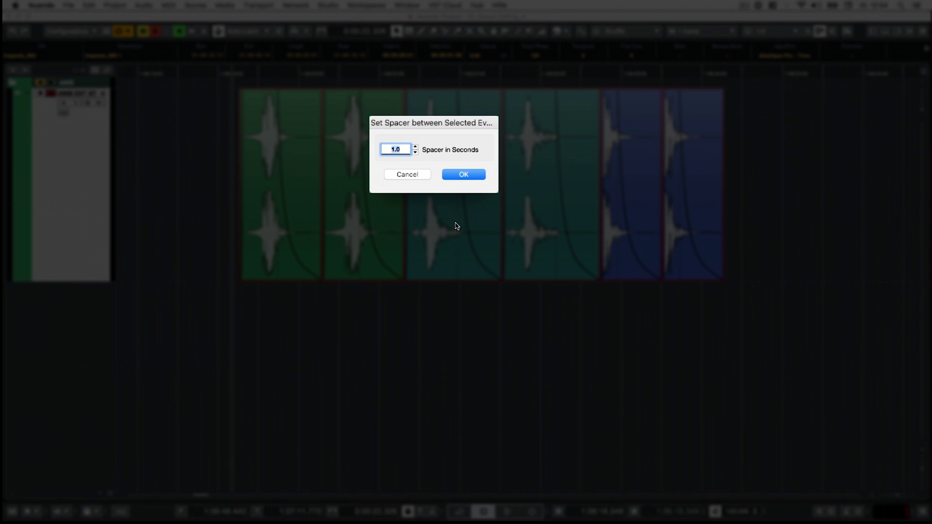
click(458, 178)
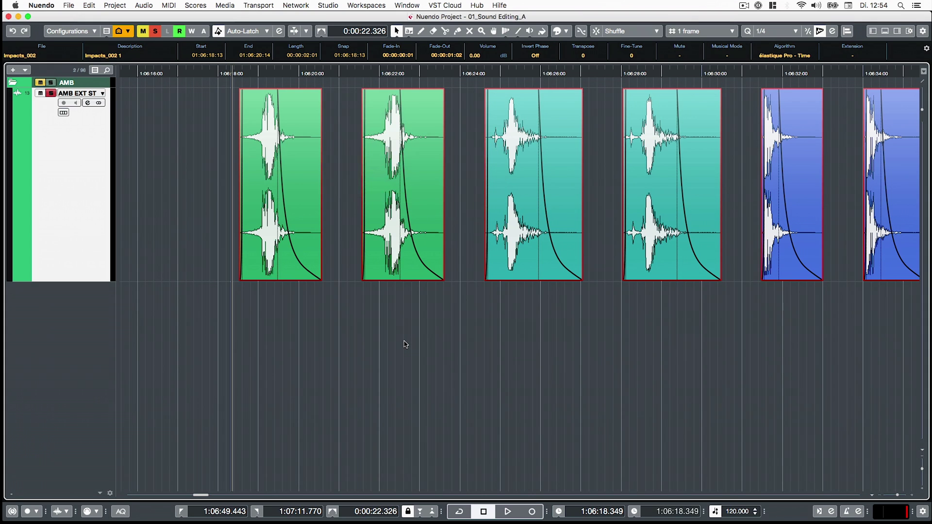
scroll(406, 344, down, 3)
scroll(406, 345, right, 3)
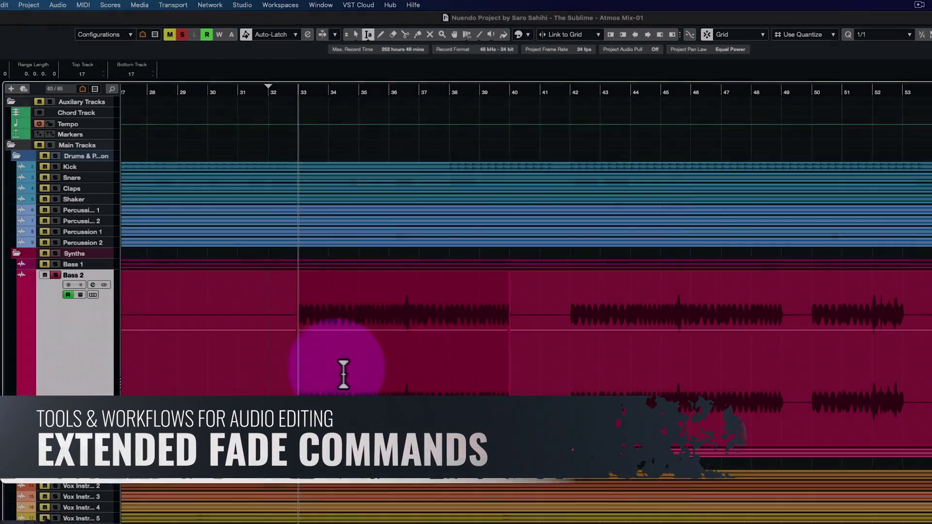
- Select the range from bar 34 to 39 on Bass 2, and apply Fade In to Range Start and Fade Out from Range End
drag(343, 370, 483, 378)
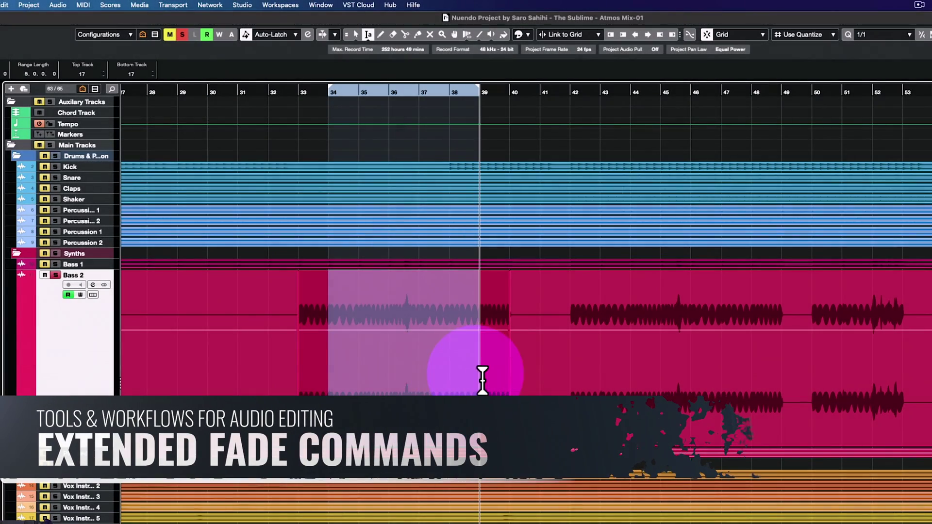
click(56, 5)
mouse_move(192, 359)
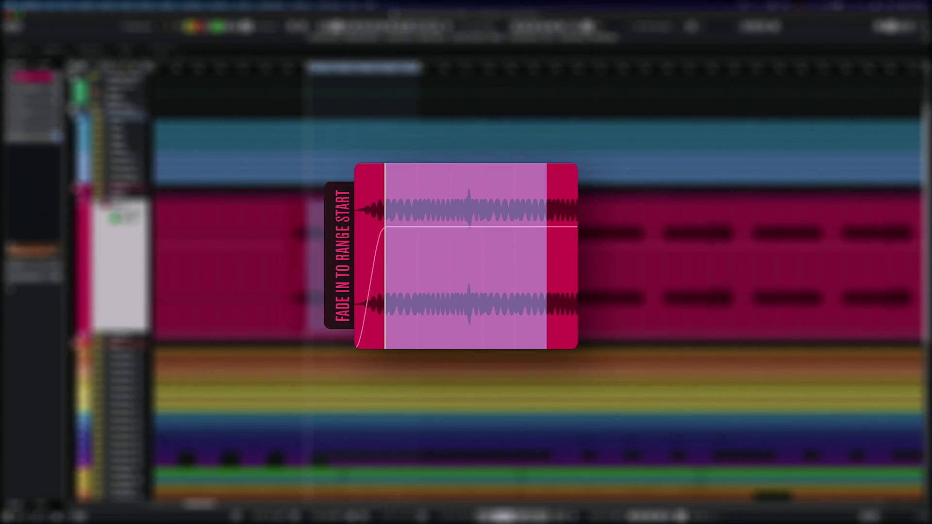
click(110, 4)
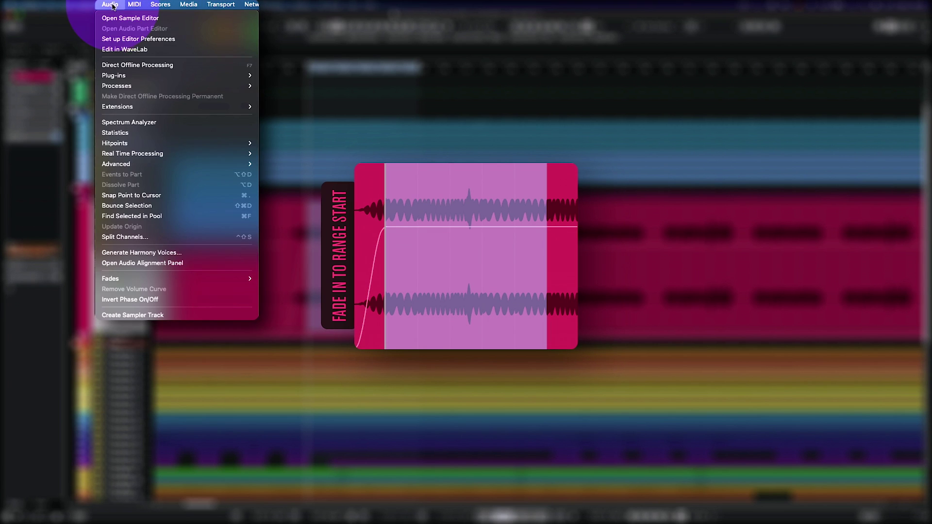
mouse_move(209, 278)
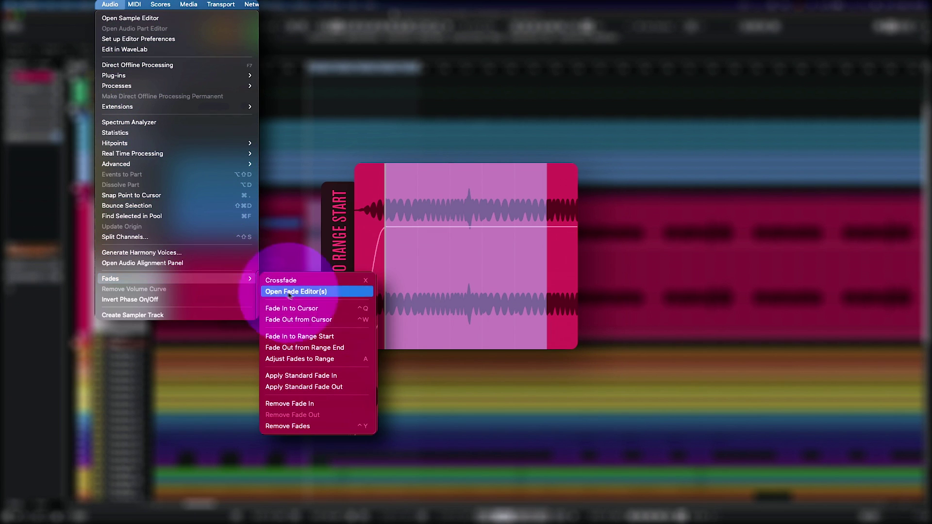
click(301, 348)
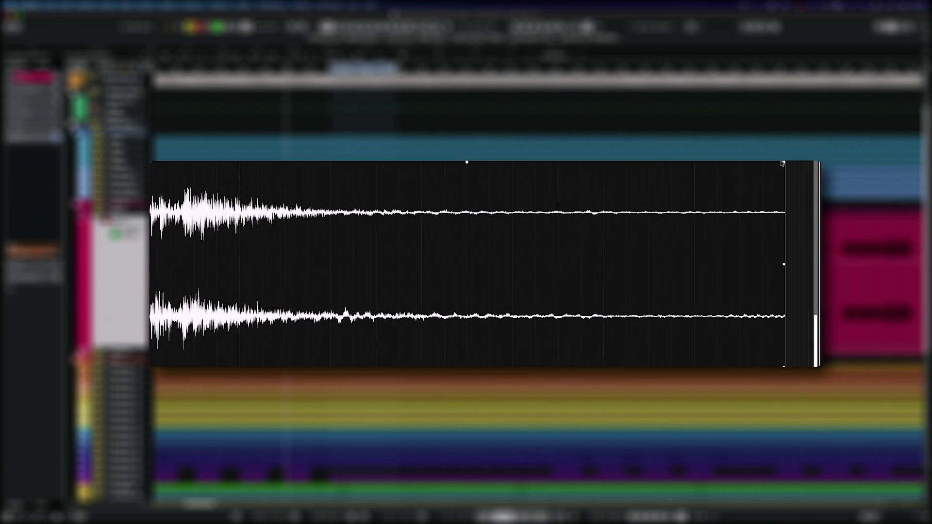
- Extend a long fade-out from the audio event's end back to just after its loud opening section
drag(785, 165, 289, 204)
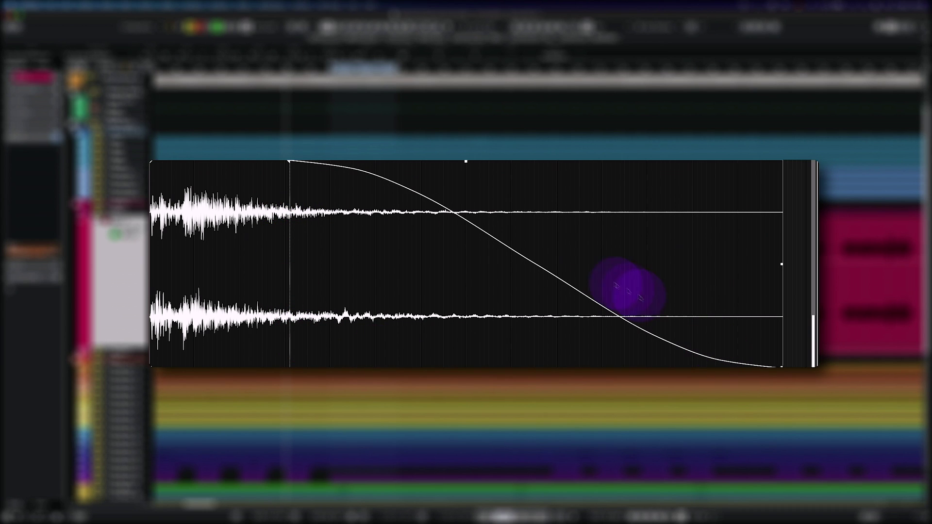
drag(783, 369, 722, 338)
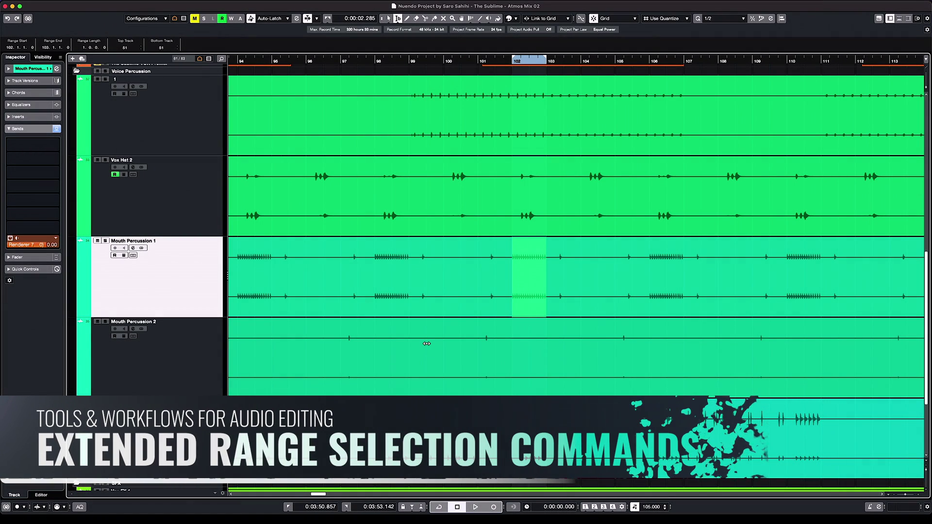
- Widen the range selection on Mouth Percussion 1 to bars 99–106 and extend it up across Vox Hat 2 and track 1
key(alt+shift+Right)
key(alt+shift+Right)
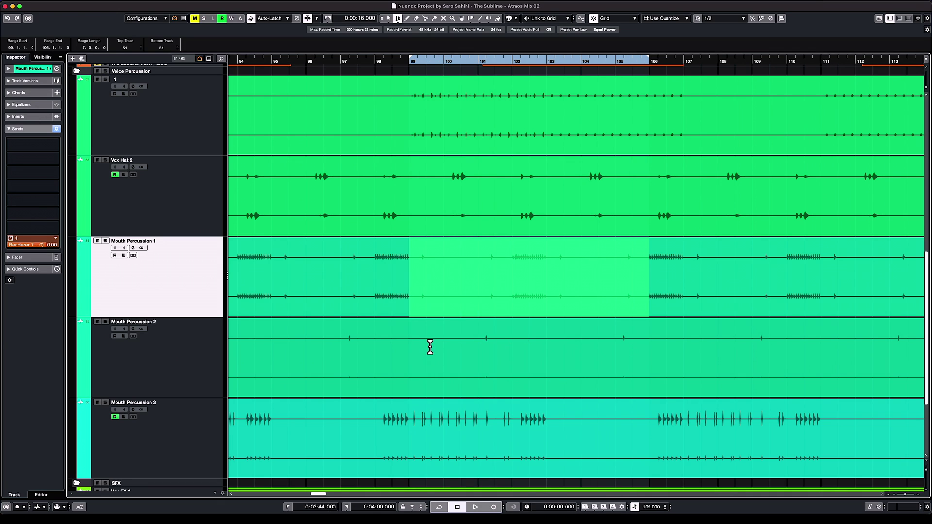
key(alt+shift+Up)
key(alt+shift+Up)
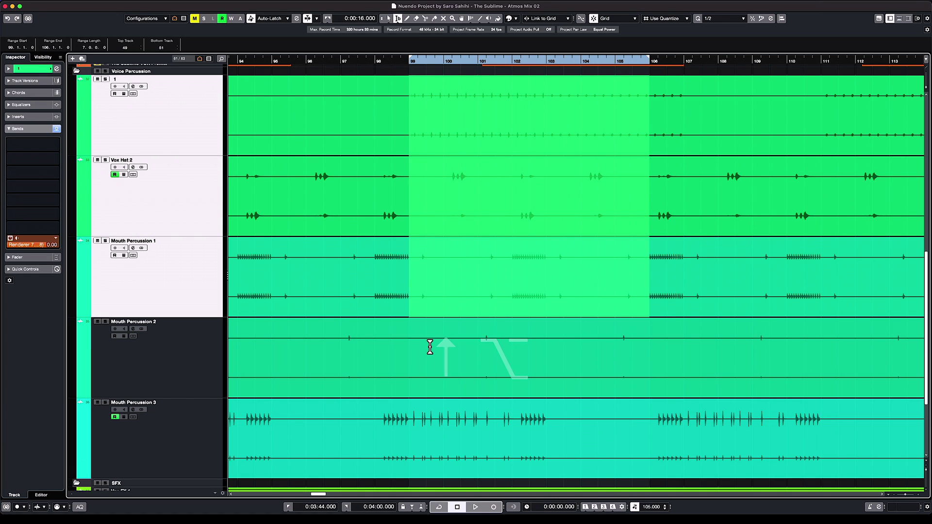
- Extend the range selection down across the Mouth Percussion 2 and Mouth Percussion 3 tracks
key(alt+shift+Down)
key(alt+shift+Down)
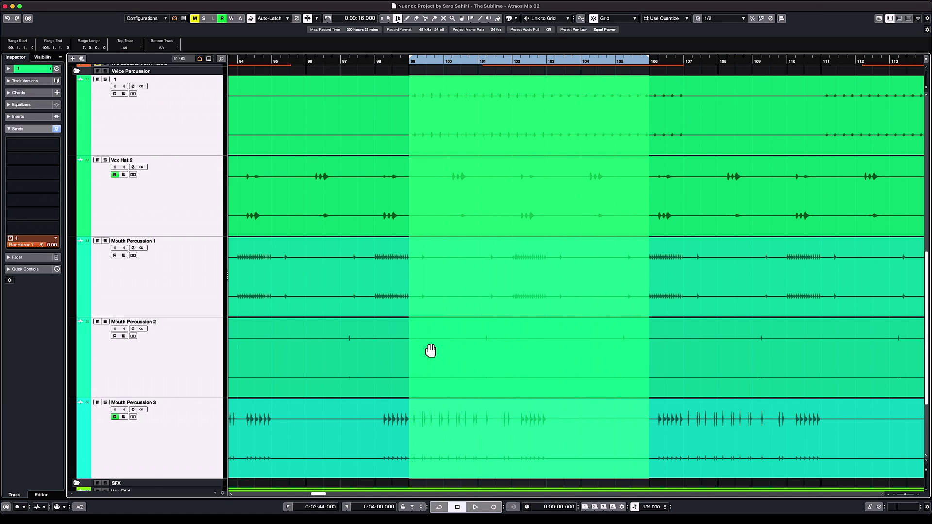
key(alt+shift+Down)
key(alt+shift+Down)
key(alt+shift+Up)
key(alt+shift+Up)
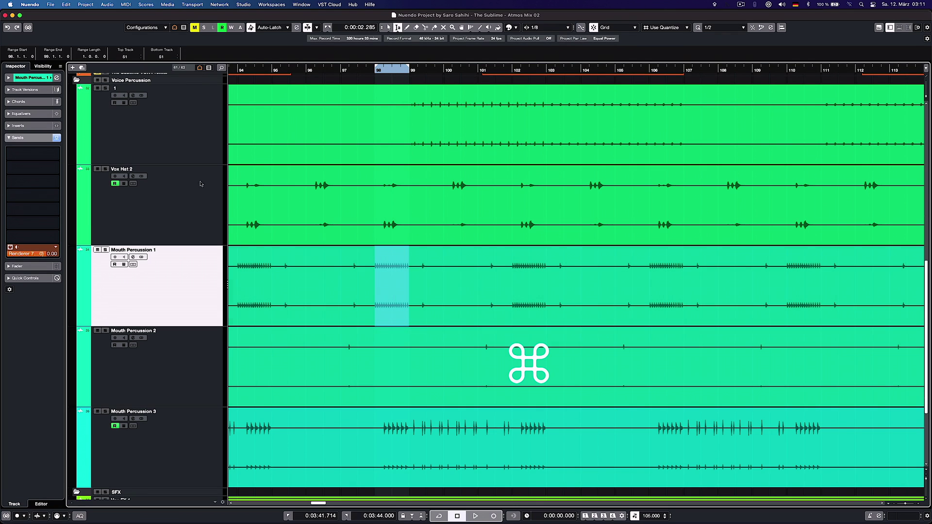
- Add track 1 and Mouth Percussion 3 to the bar 98 range selection and duplicate the range seven times up to bar 106
super+click(197, 155)
super+click(172, 447)
key(super+d)
key(super+d)
key(super+d)
key(super+d)
key(super+d)
key(super+d)
key(super+d)
- Extend the start of the range selection back to bar 99 so it covers all the duplicated copies on the three tracks
key(alt+Left)
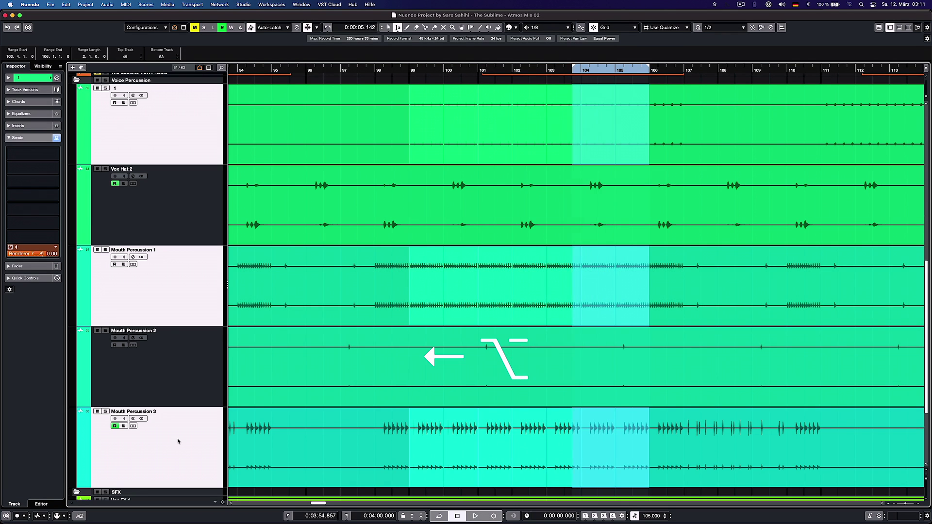
key(alt+Left)
key(alt+Left)
key(alt+Left)
key(alt+Left)
key(alt+Left)
key(alt+Left)
key(alt+Left)
key(alt+Left)
key(alt+Left)
key(alt+Left)
key(alt+Left)
key(alt+Left)
key(alt+Left)
key(alt+Left)
key(alt+Left)
key(alt+Left)
key(alt+Left)
key(alt+Left)
key(alt+Left)
key(super+t)
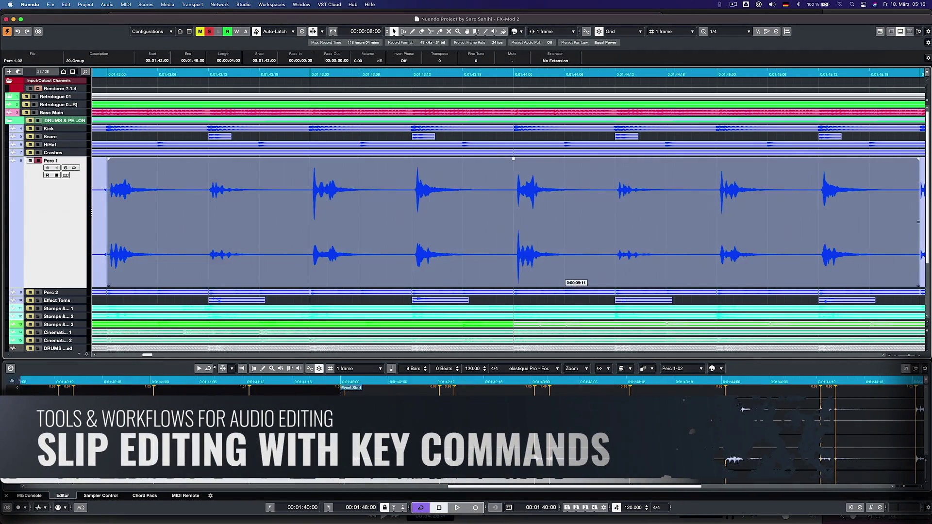
- Check the key commands for Slip Event Content Left and Right, and slip the audio inside the selected Perc 1 event
key(ctrl+alt+Left)
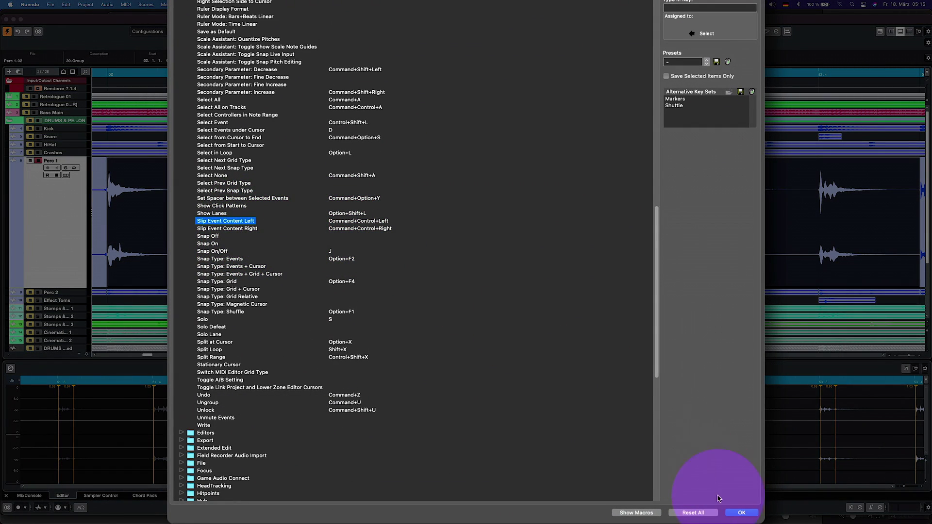
click(740, 513)
key(ctrl+super+Left)
key(ctrl+super+Right)
key(ctrl+super+Right)
key(ctrl+super+Right)
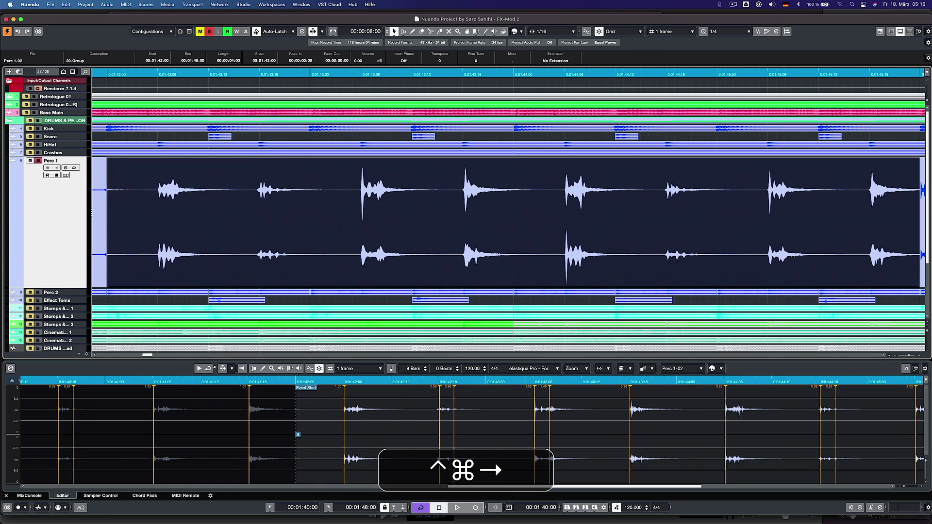
- Slip the Perc 1 event's content further left and right using the 1/16 nudge value, and open the nudge value setting
key(ctrl+super+Left)
key(ctrl+super+Left)
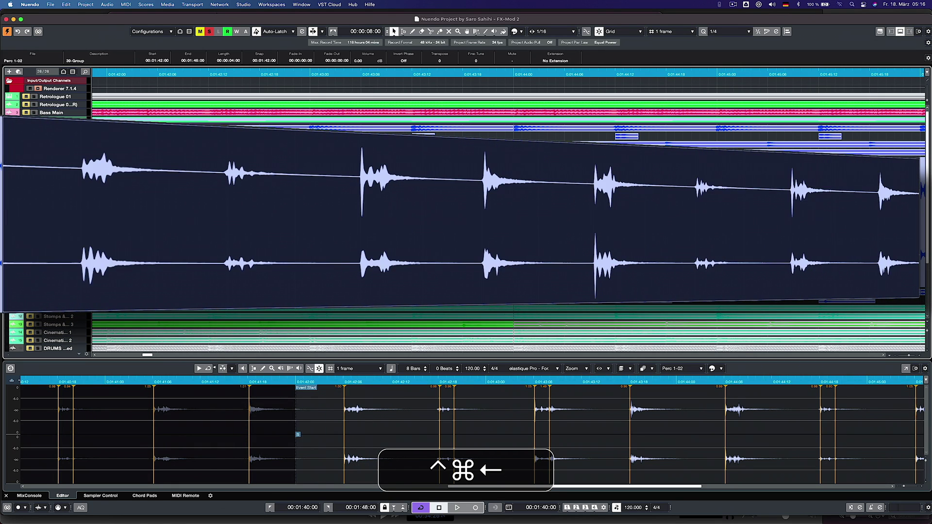
key(ctrl+super+Left)
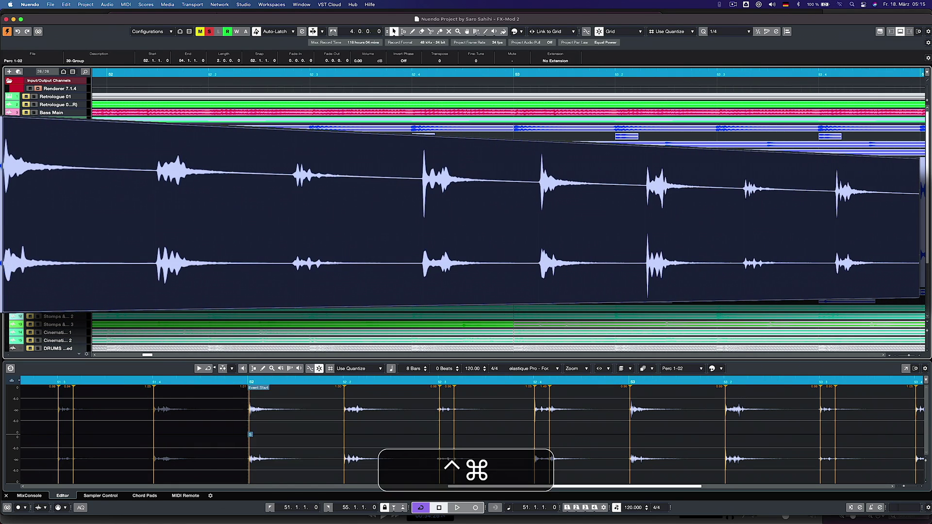
key(ctrl+super+Right)
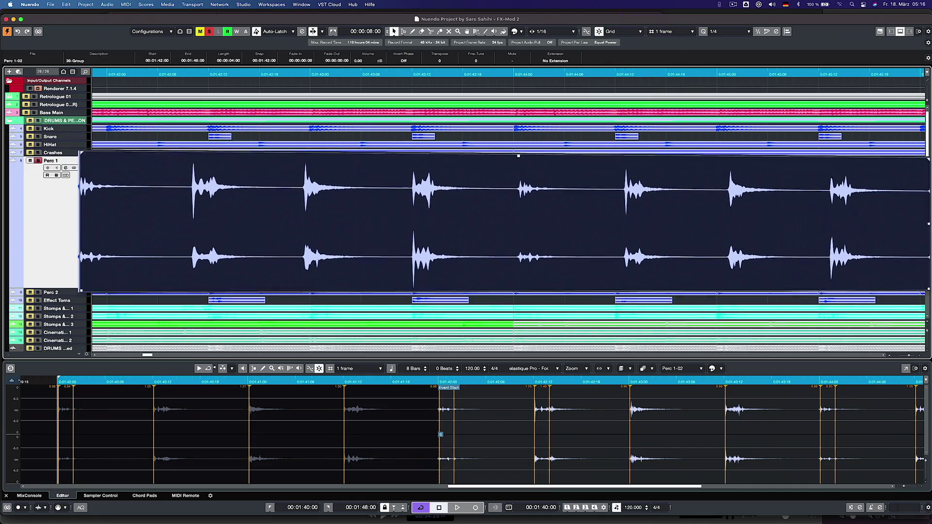
click(505, 108)
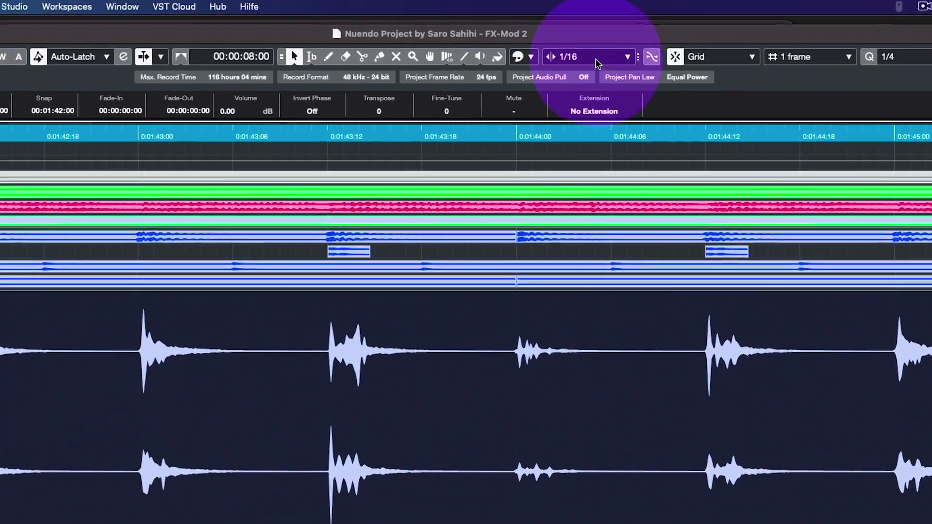
click(553, 32)
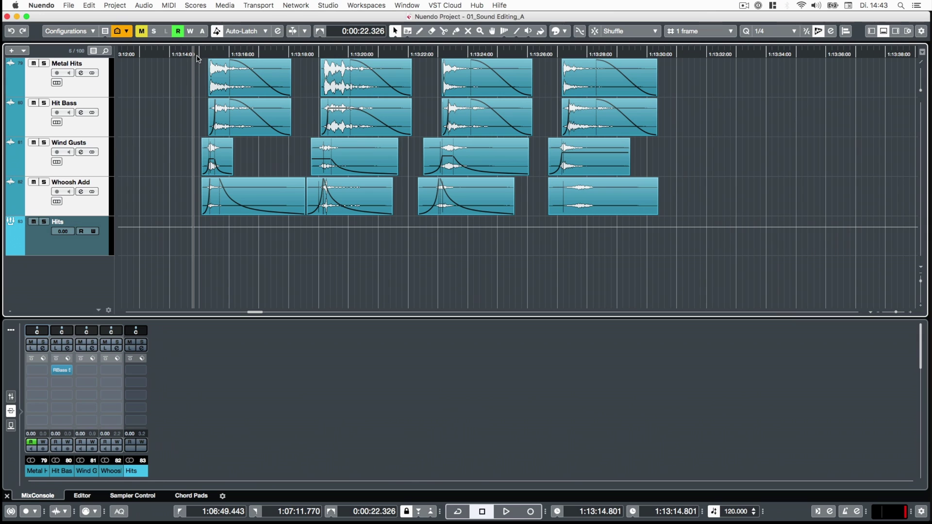
- Select each of the four hit groups with the project cursor and colour them red, orange, yellow and green in turn
click(210, 56)
key(g)
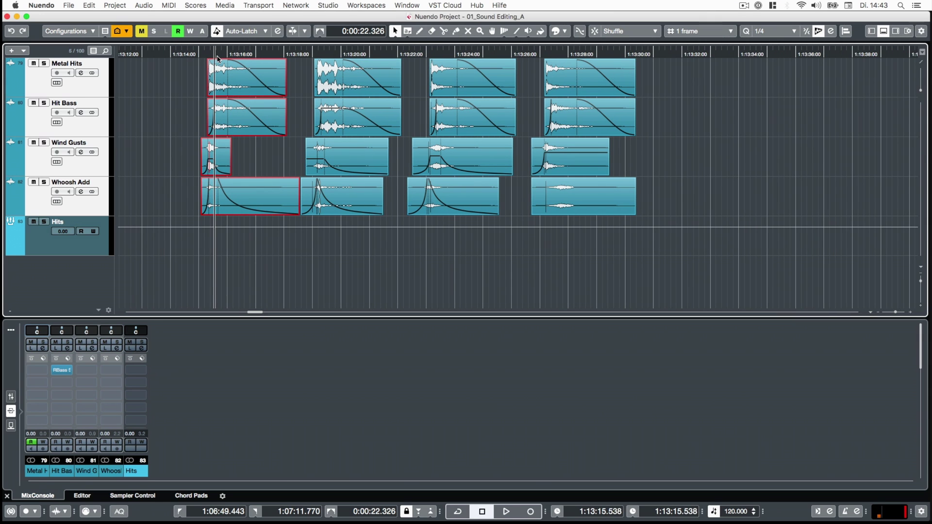
drag(217, 59, 222, 94)
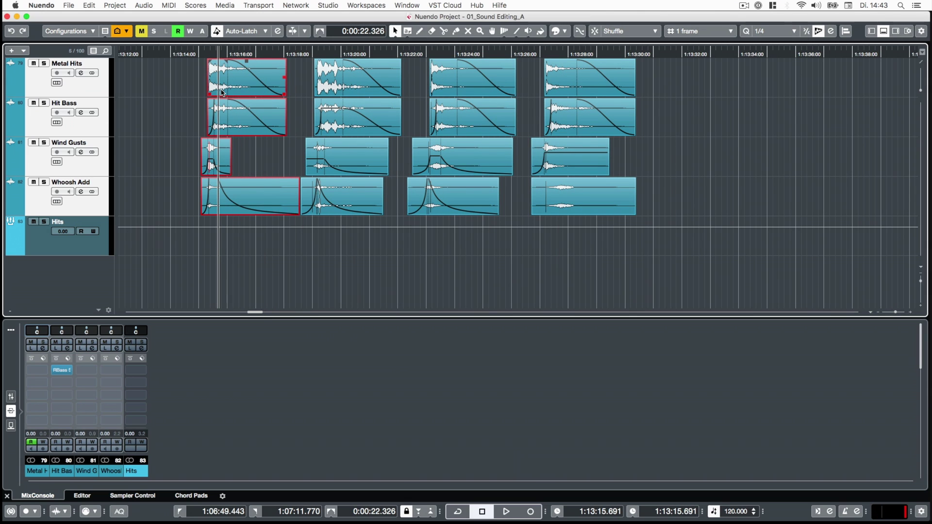
key(ctrl+shift+c)
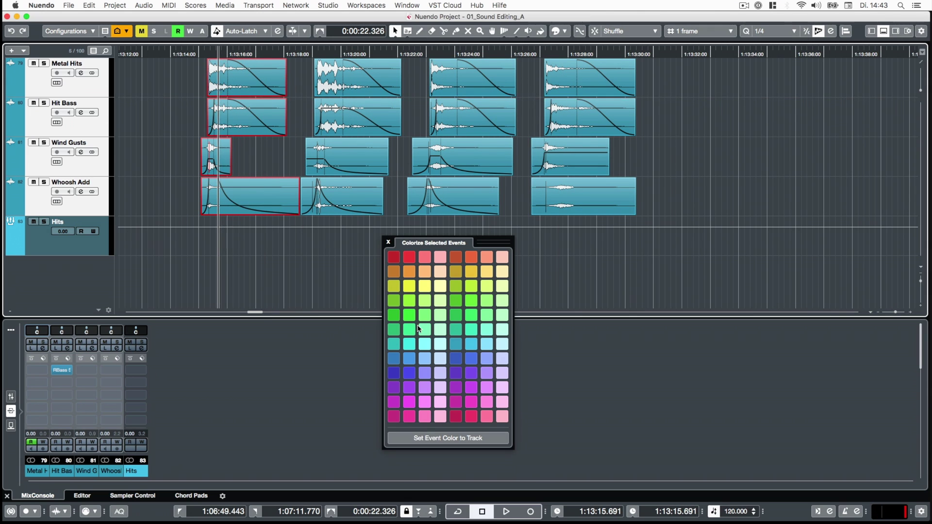
click(394, 256)
click(393, 271)
click(424, 286)
click(409, 314)
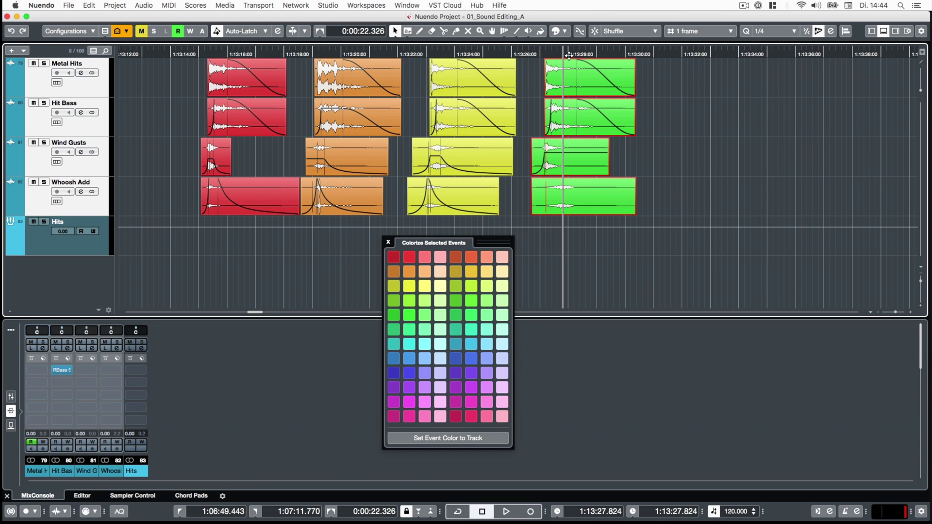
- Move the project cursor through the coloured hit groups and start the fade-outs of the events under it at the cursor
drag(568, 55, 337, 55)
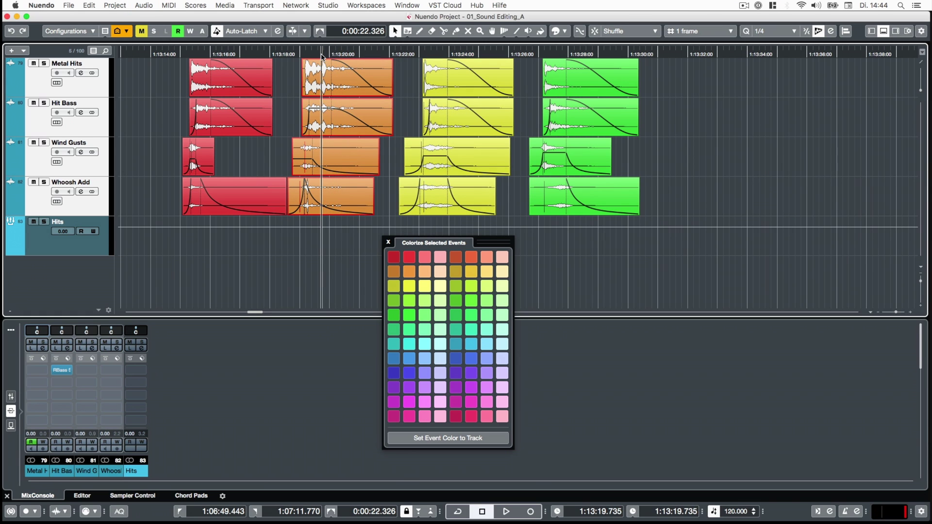
click(202, 54)
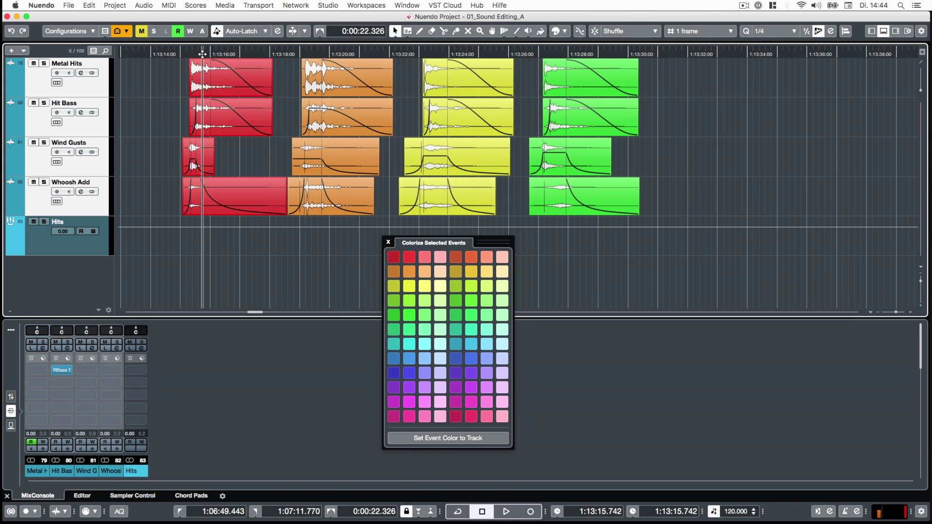
drag(221, 54, 219, 53)
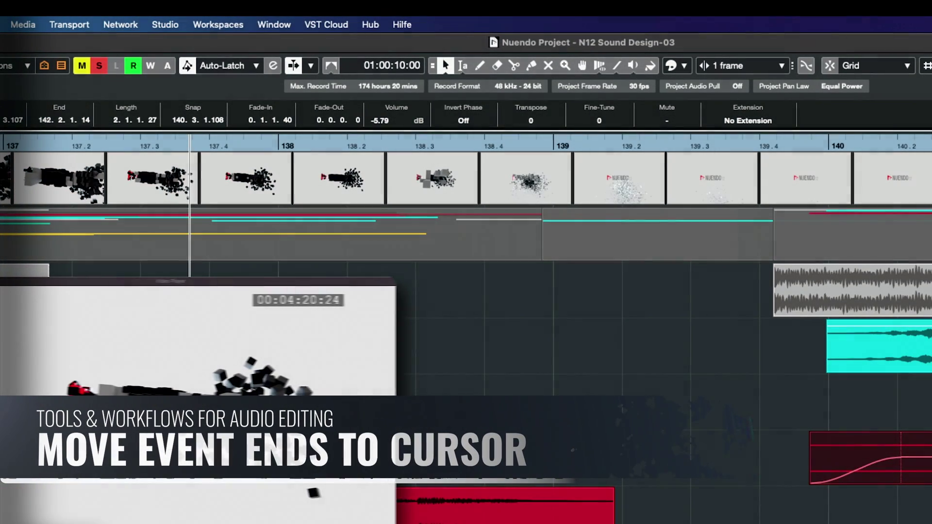
- Apply Move Event Starts to Cursor to the grey event and the red fade-in event, aligning them at the cursor between 138.2 and 138.3
click(286, 188)
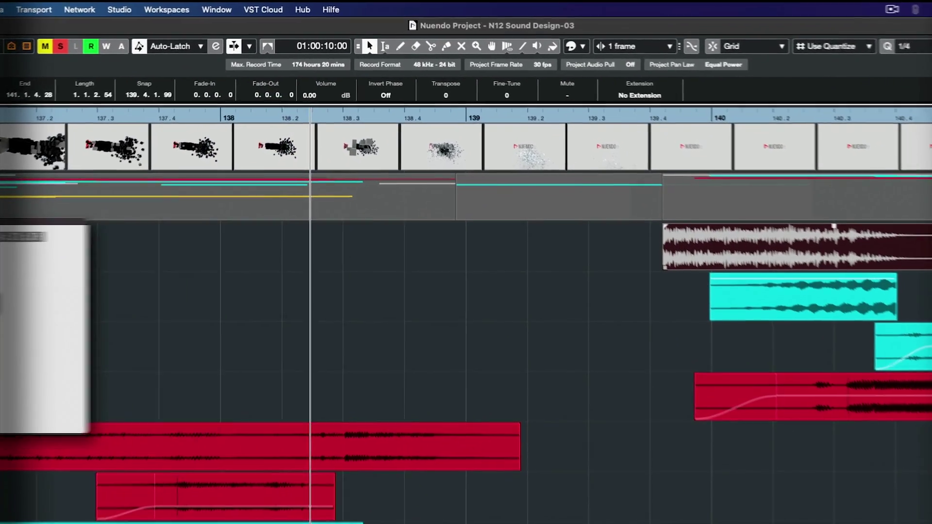
key(ctrl+l)
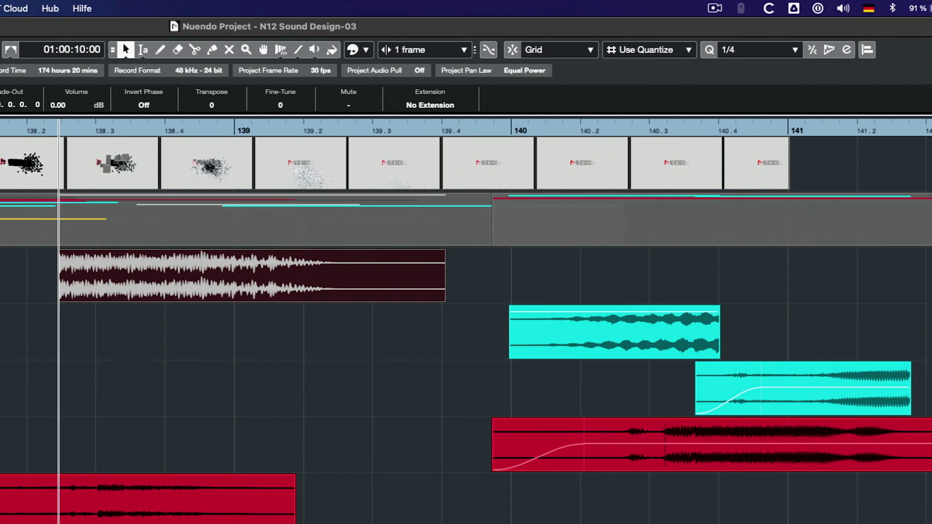
key(Down)
key(Down)
key(Down)
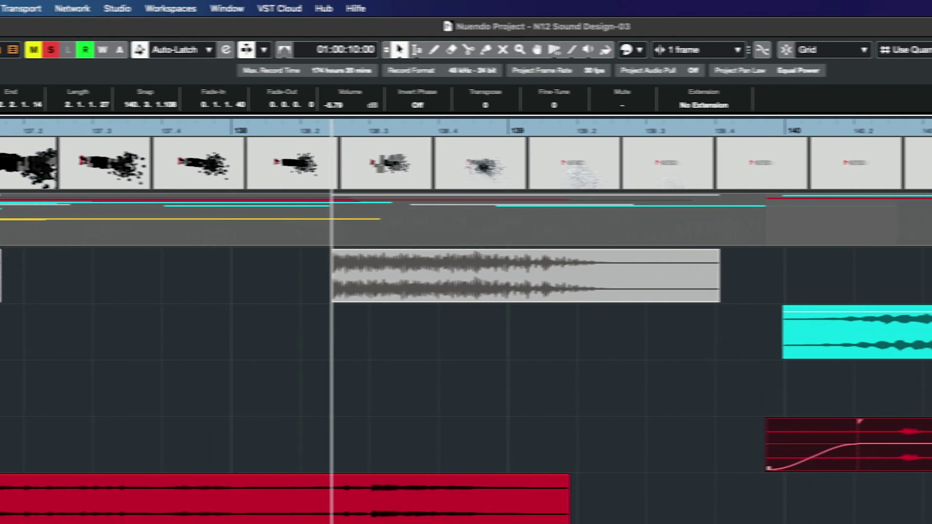
key(ctrl+l)
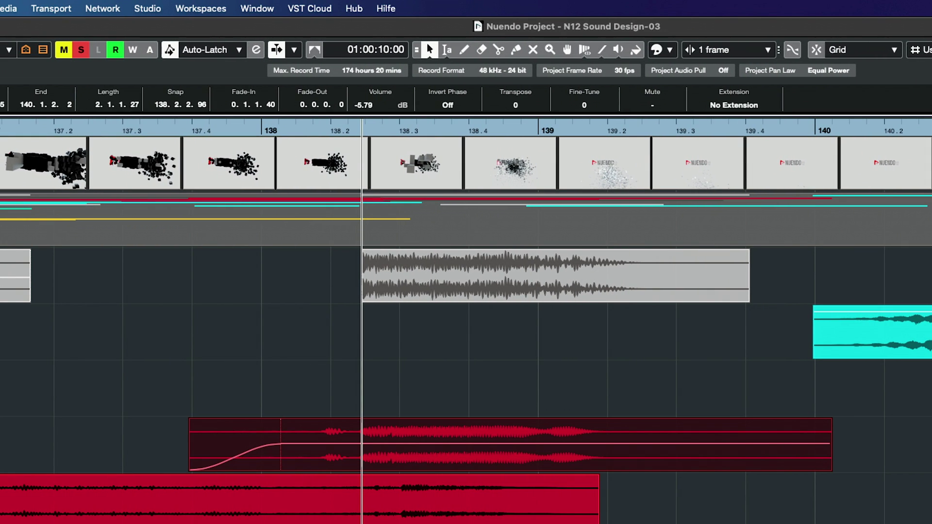
- Apply Move Event Ends to Cursor to the two turquoise events near bars 140 and 141
click(16, 7)
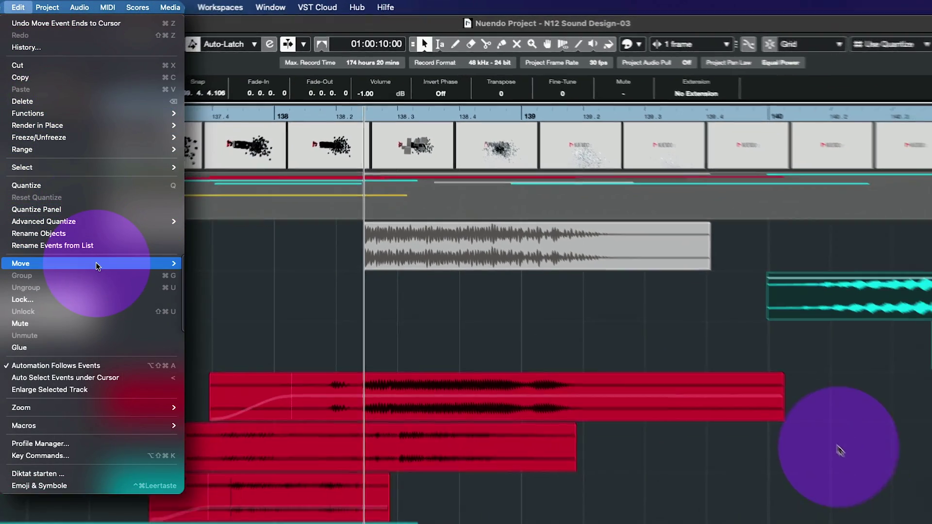
mouse_move(170, 263)
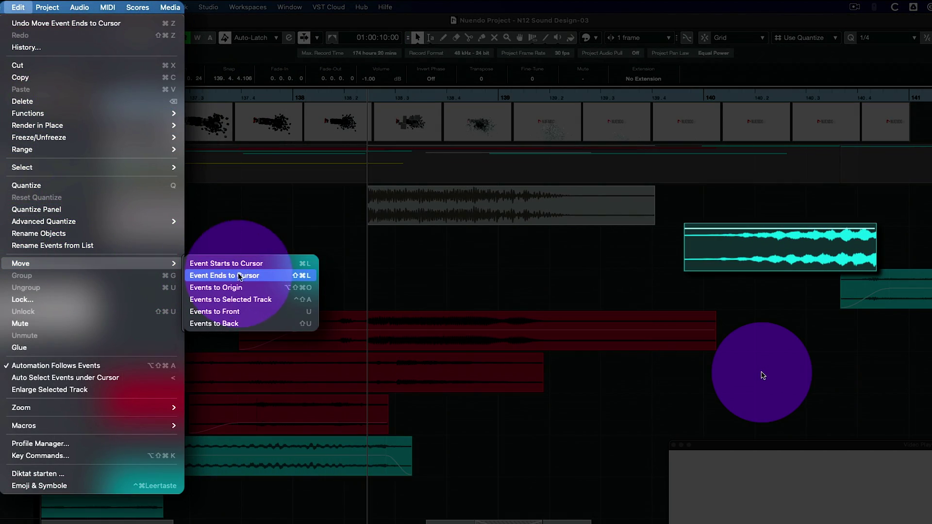
click(271, 277)
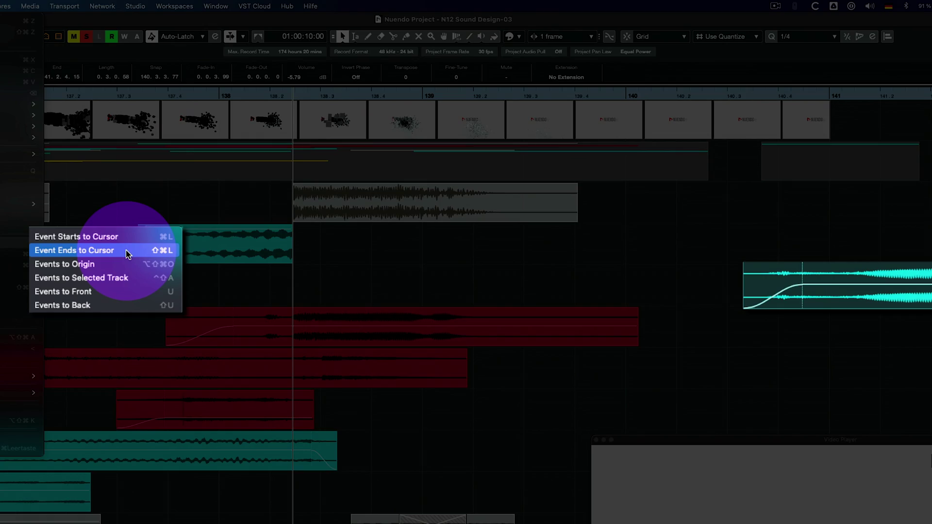
click(127, 251)
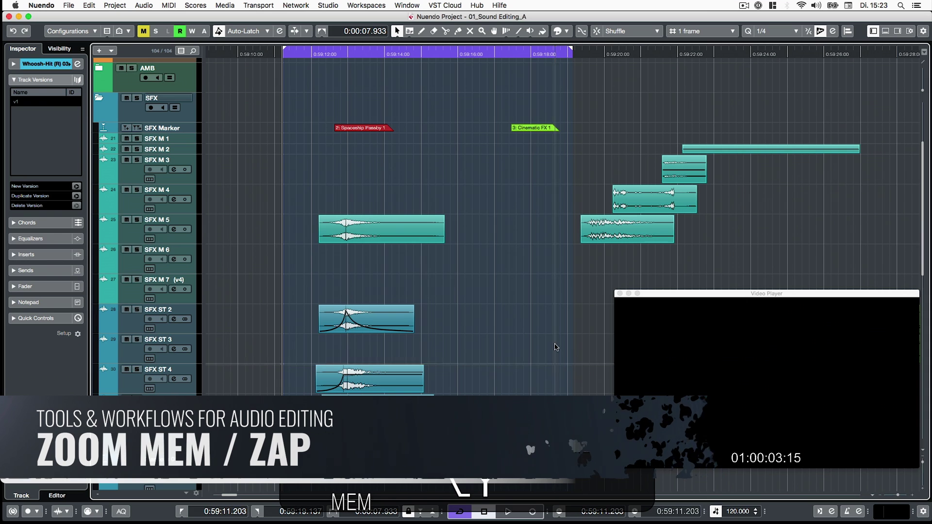
- Select the first two layered hit groups around 1:13:40 and render them in place onto a new whoosh track
scroll(488, 345, down, 5)
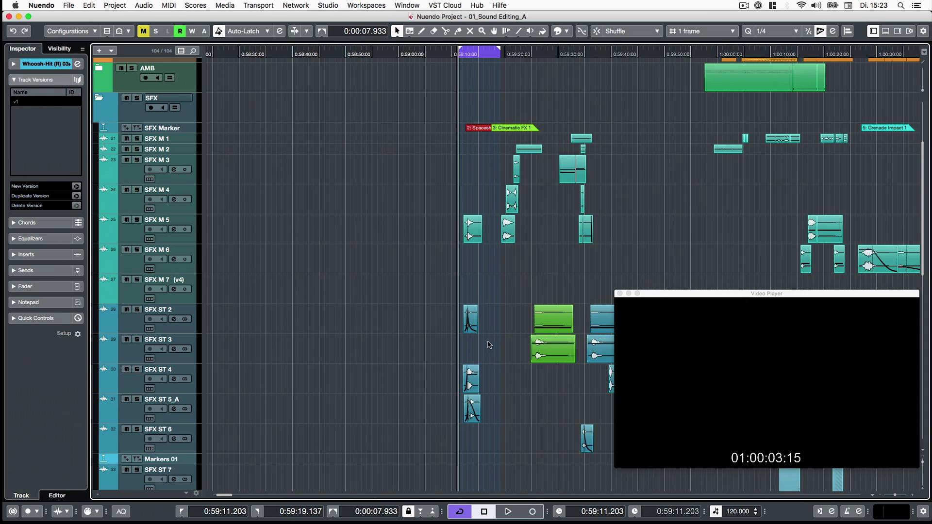
scroll(489, 344, right, 15)
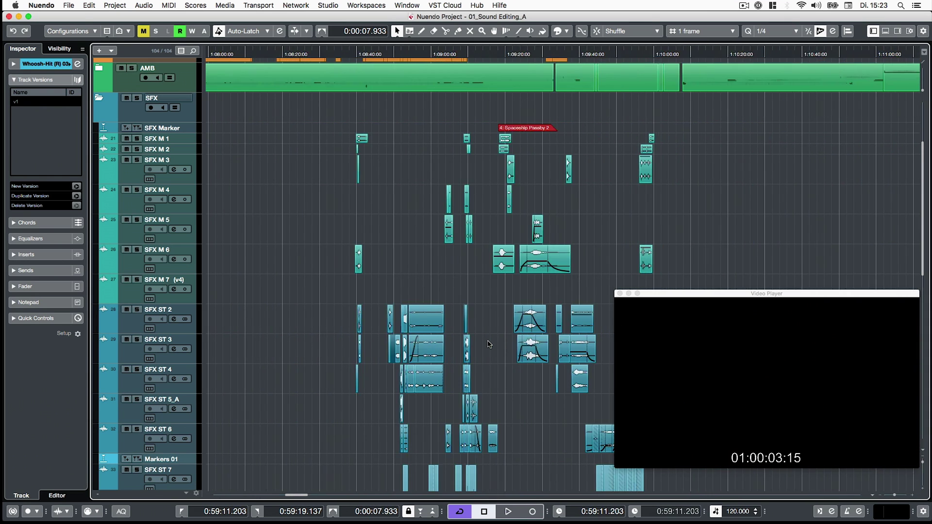
scroll(489, 345, right, 3)
scroll(437, 389, down, 15)
scroll(321, 443, right, 6)
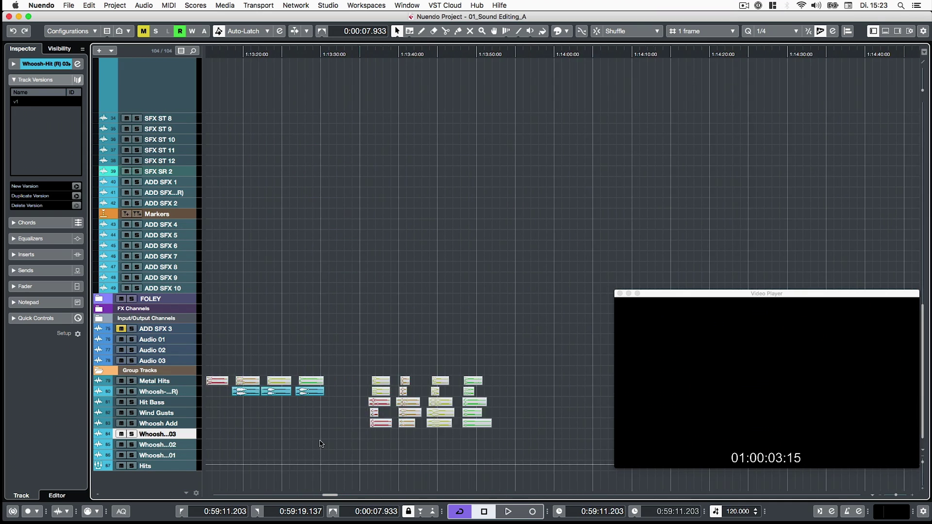
drag(362, 436, 424, 375)
key(super+b)
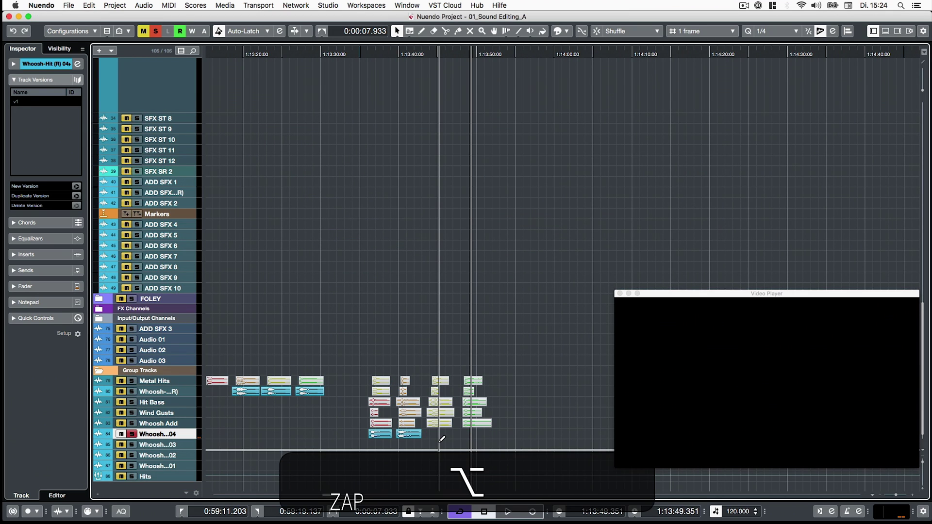
- Recall the stored zoom view and paste the two rendered whoosh events onto the SFX ST 6 track at 0:59:11
key(alt+a)
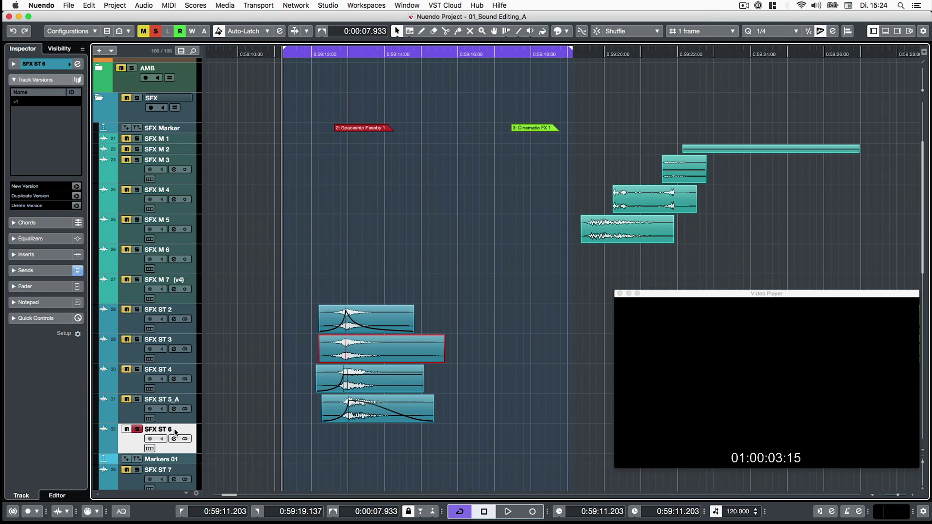
key(super+v)
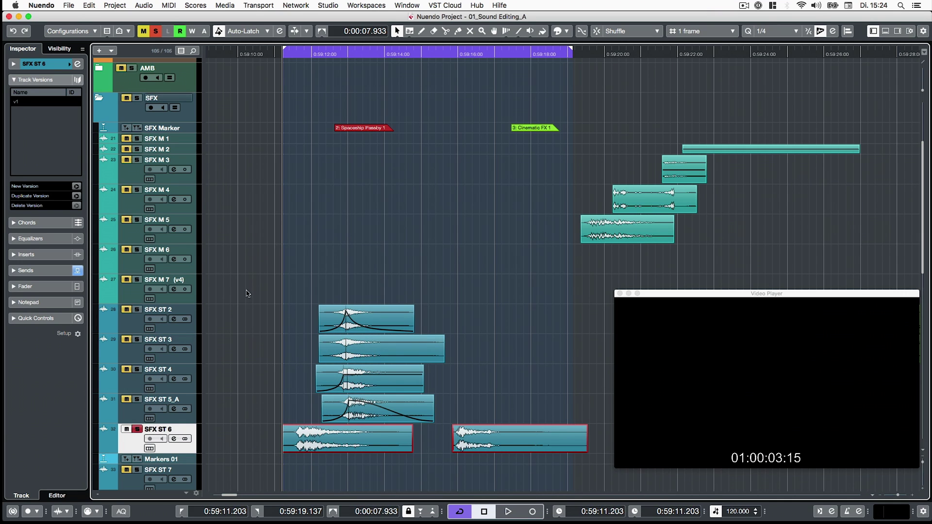
- Select the layered whoosh events on tracks SFX ST 2 to SFX ST 6 and play them back
drag(246, 286, 485, 438)
key(space)
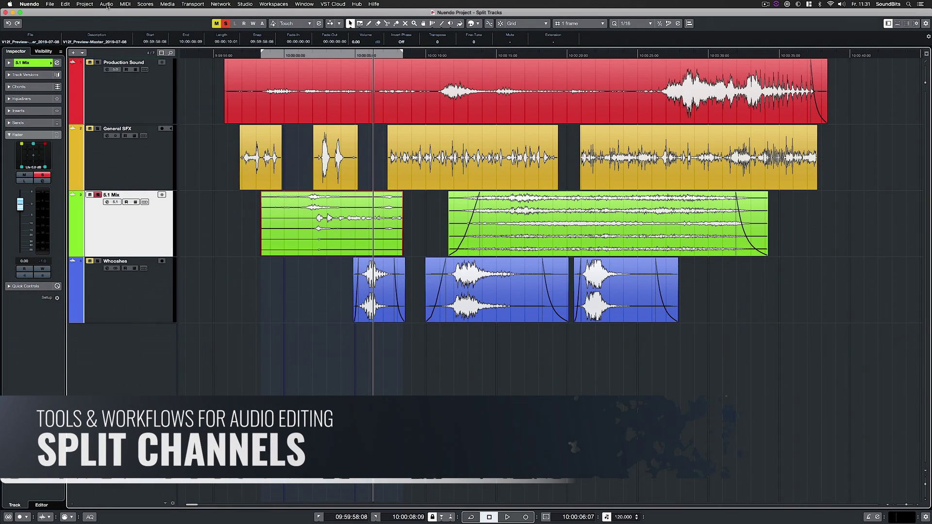
- Split the first 5.1 Mix event, extracting only channel 3 to lanes and the Pool with name format 2 ("audio_01.wav")
click(106, 4)
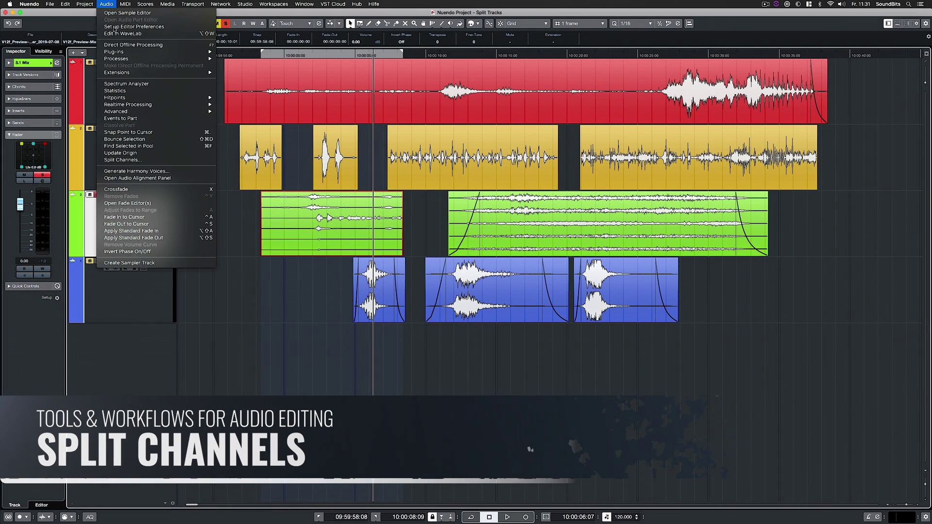
click(125, 159)
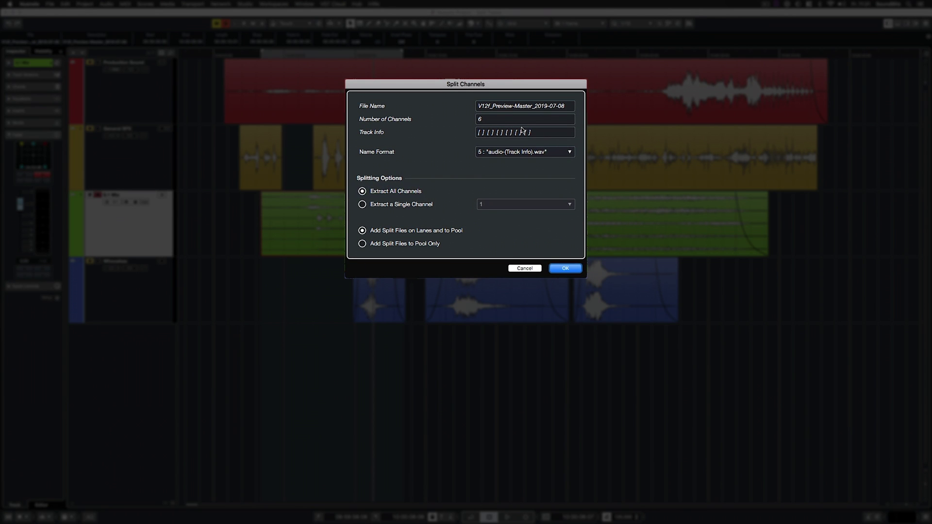
click(514, 153)
click(561, 161)
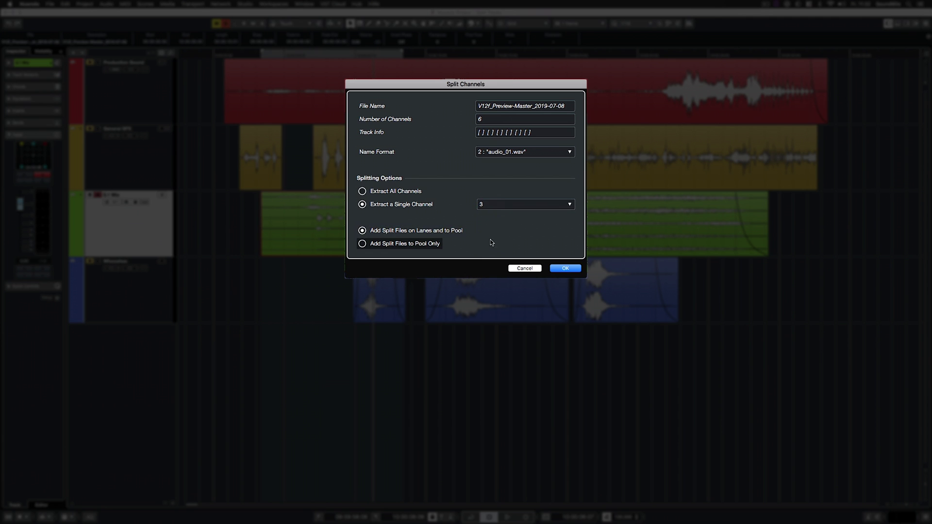
click(567, 269)
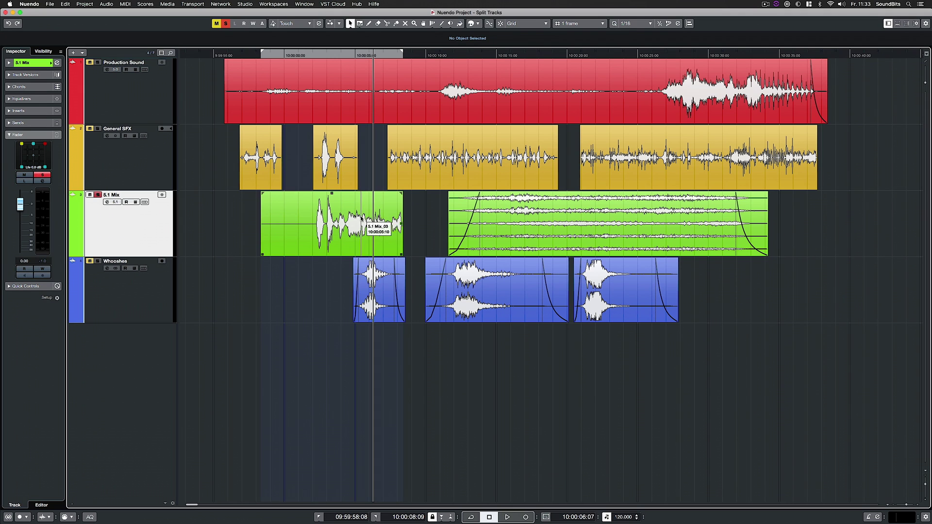
key(space)
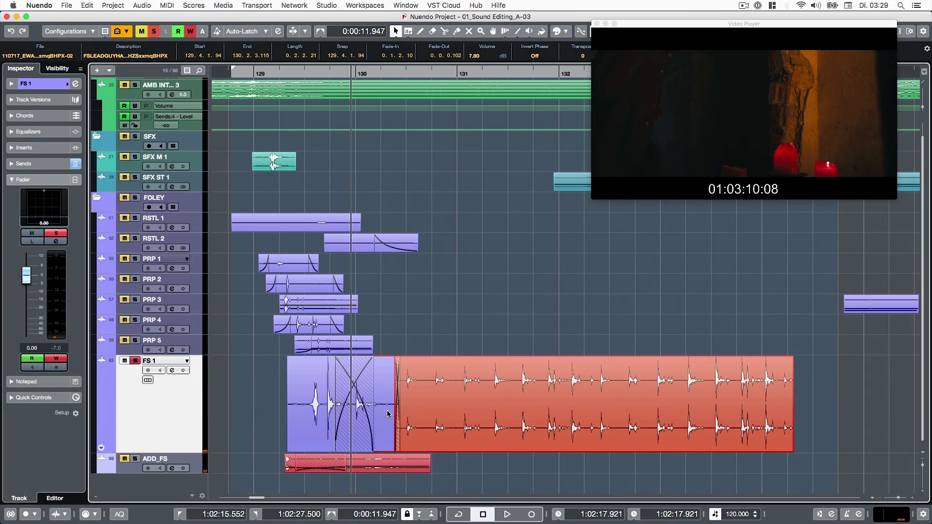
- Split the stereo footsteps event on FS 1, extracting only channel 1 and adding it on lanes and to the Pool
click(142, 5)
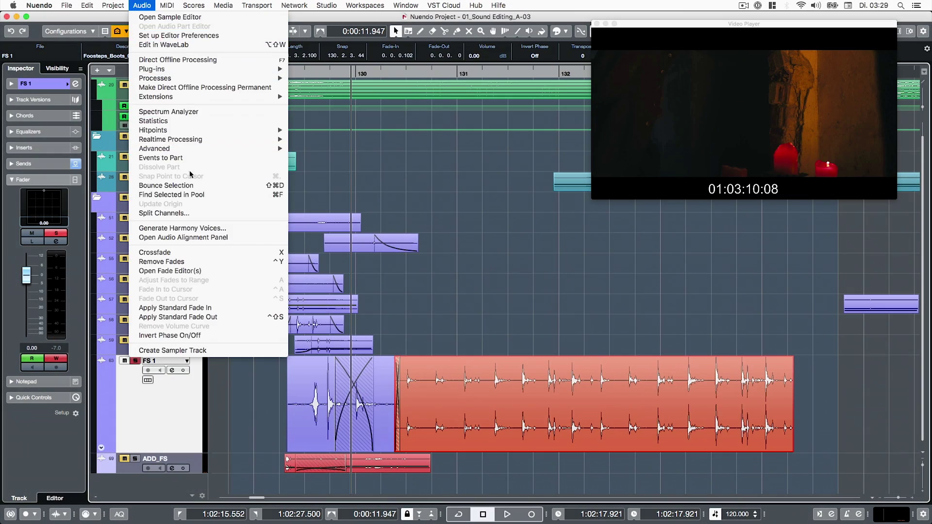
click(191, 213)
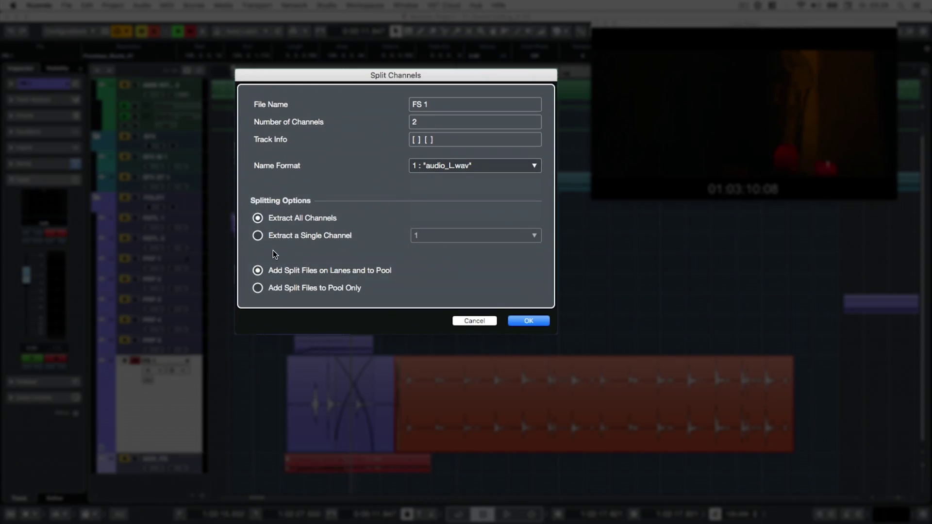
click(262, 236)
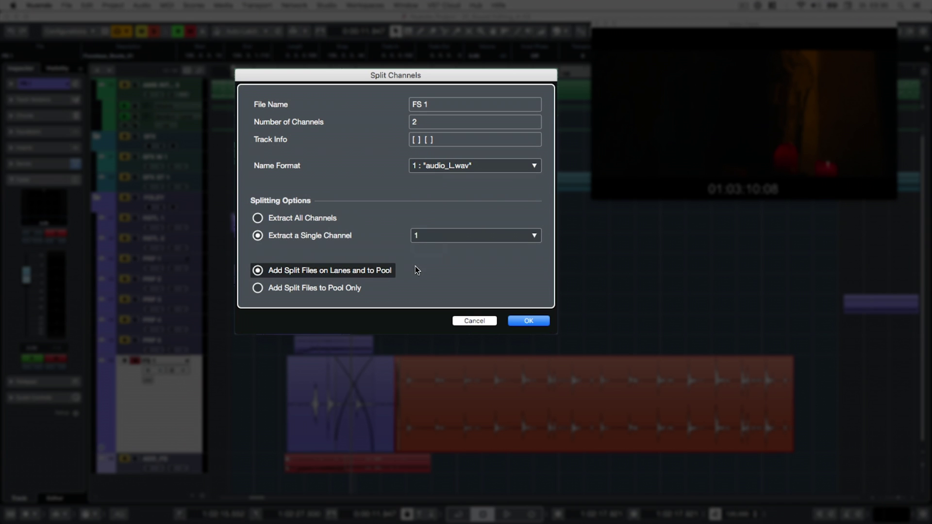
click(528, 320)
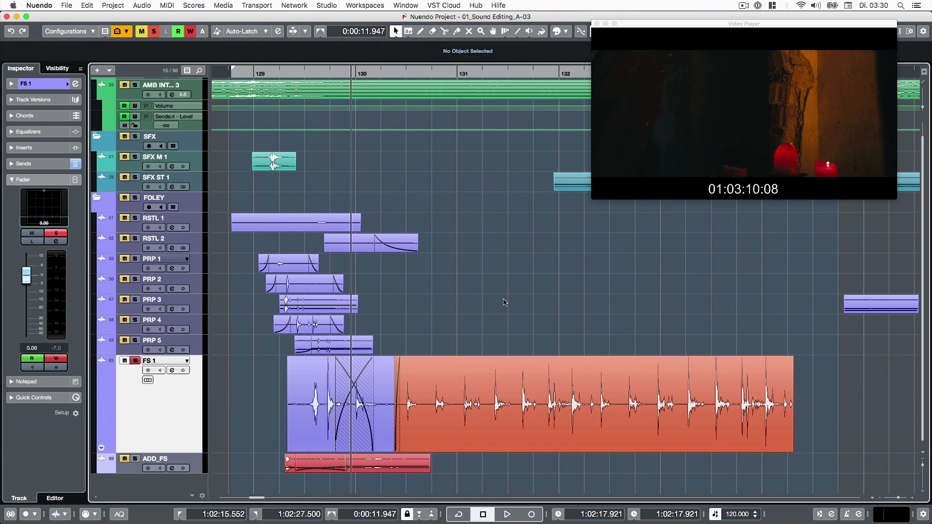
key(space)
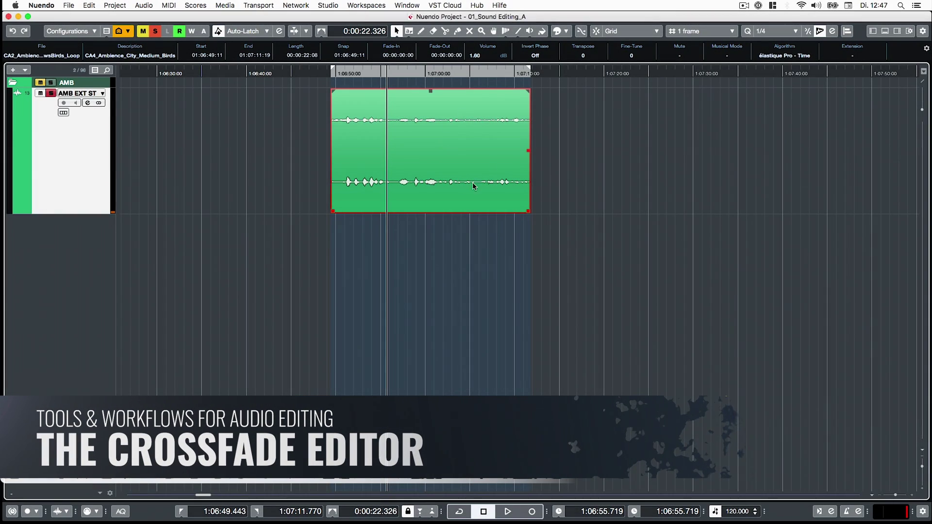
- Copy the city ambience event on AMB EXT ST with an overlap of about 4 s, crossfade the overlap and adjust the crossfades
drag(473, 182, 598, 191)
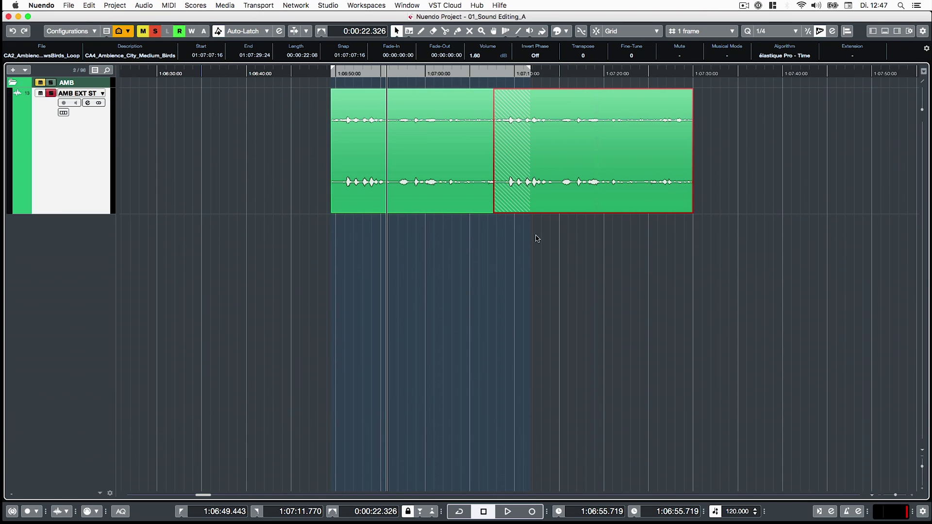
key(x)
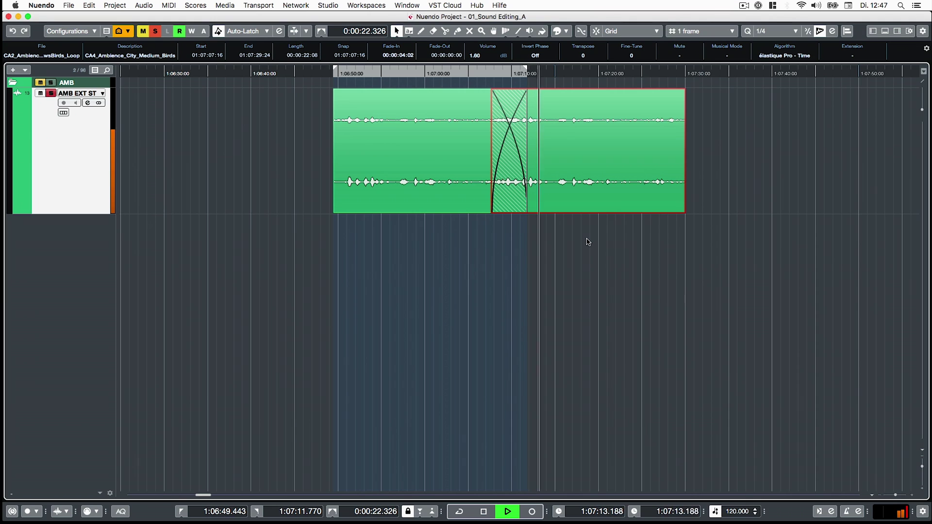
key(space)
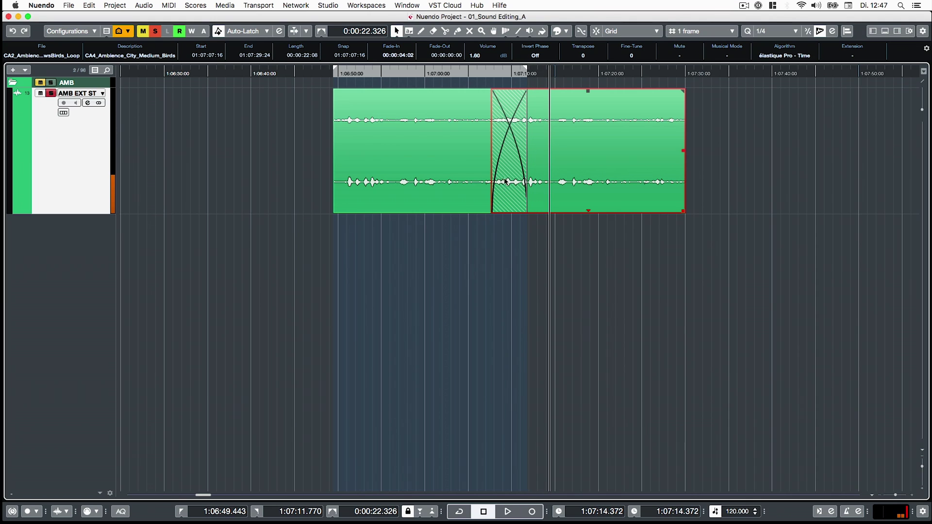
mouse_move(505, 181)
mouse_down()
mouse_move(458, 181)
mouse_move(558, 180)
mouse_move(401, 180)
mouse_move(514, 179)
mouse_up()
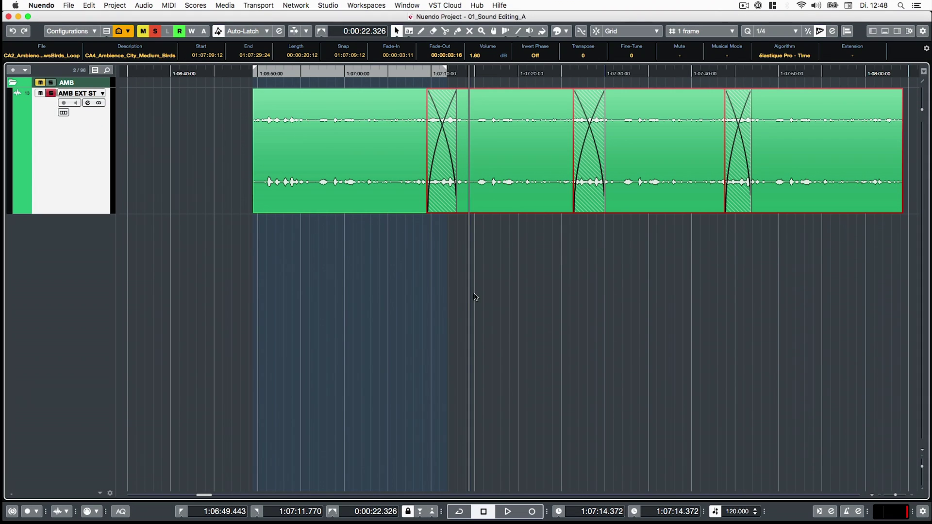
drag(604, 178, 613, 212)
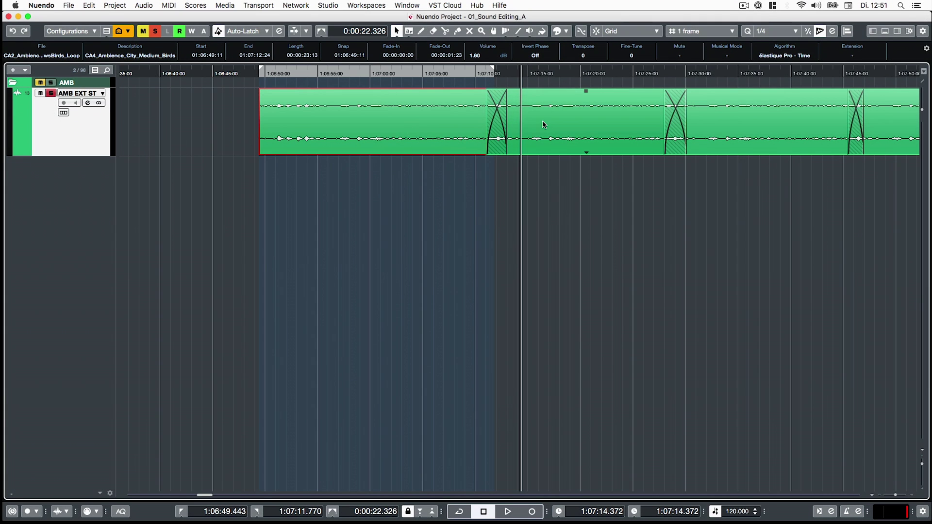
- Delete the second event of the crossfaded ambience chain and restore it
click(557, 125)
key(Delete)
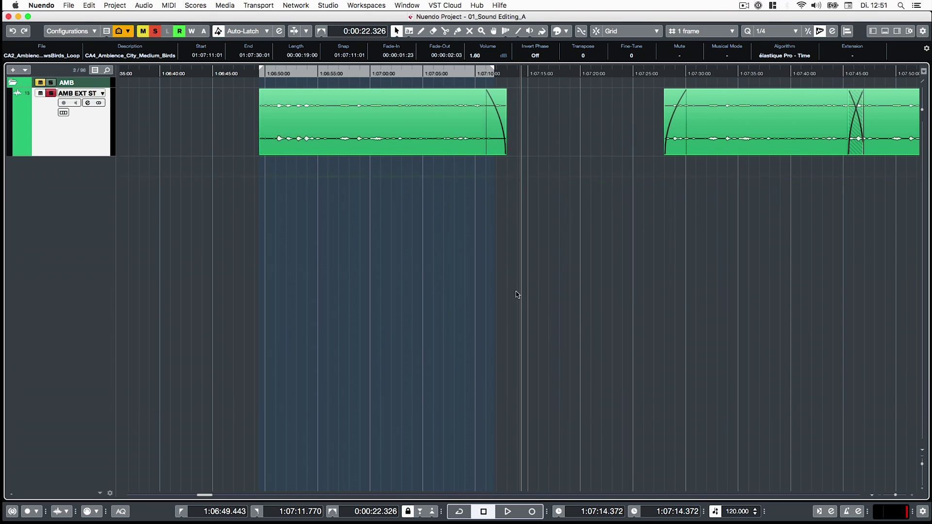
key(super+v)
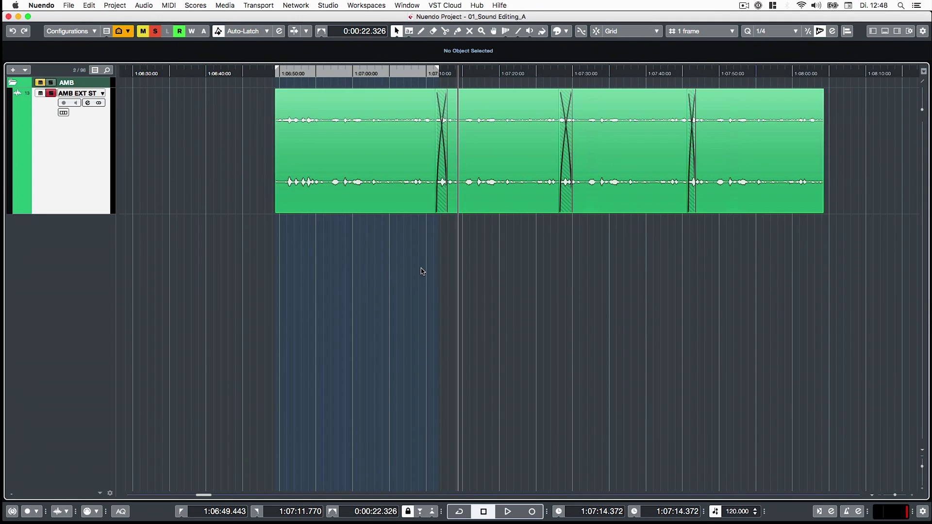
- Open the Crossfade Editor for all four ambience events, shift their crossfades earlier and set the fade length to about 1.933 s
drag(364, 282, 758, 165)
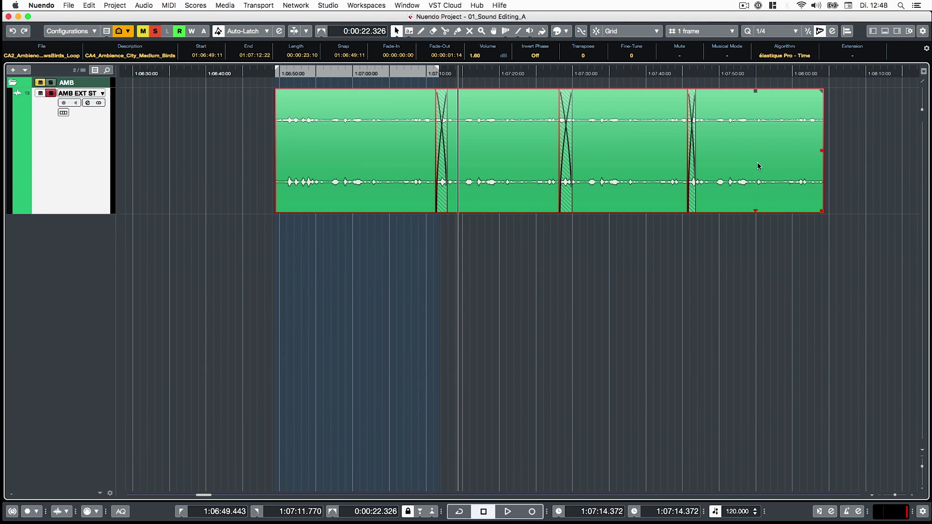
double_click(442, 193)
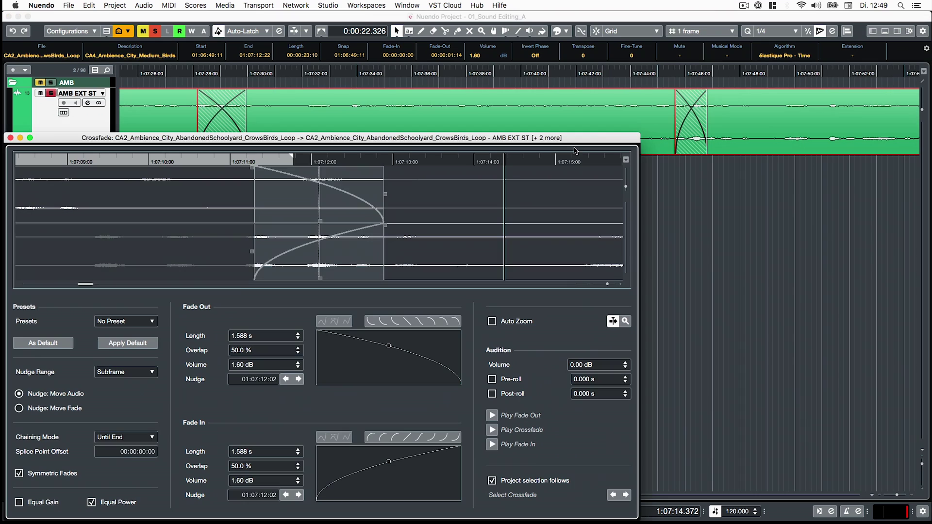
drag(320, 222, 295, 249)
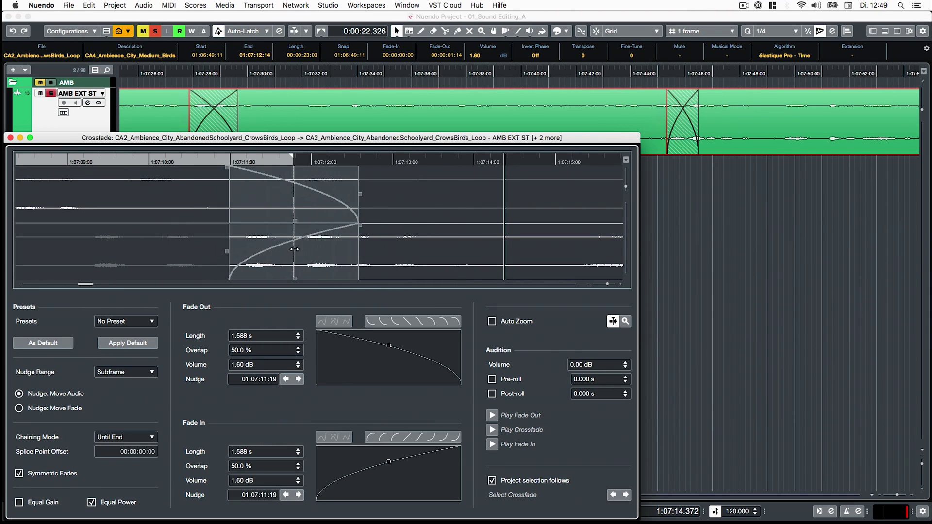
drag(360, 194, 393, 194)
mouse_move(219, 251)
mouse_down()
mouse_move(250, 250)
mouse_move(235, 250)
mouse_up()
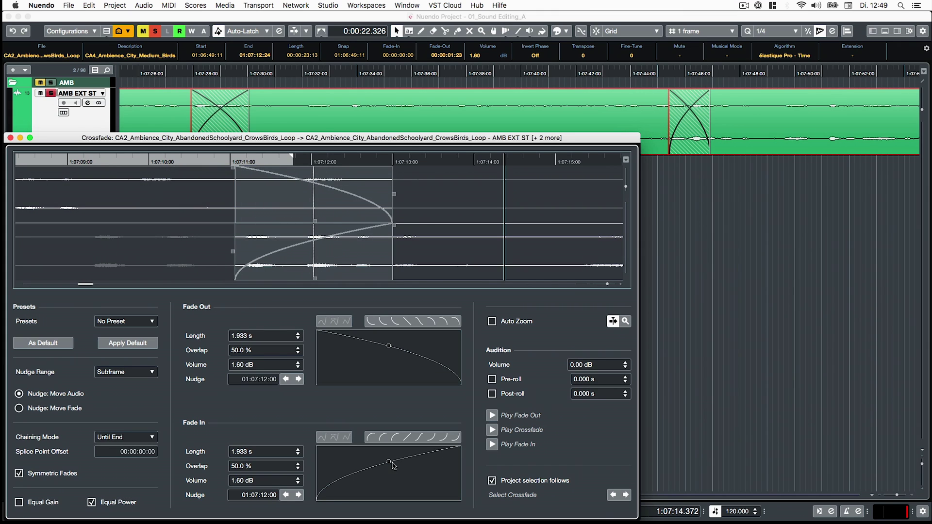
- Reshape the crossfade curves with a faster-rising fade-in and a steeply falling, concave fade-out
drag(393, 465, 354, 464)
drag(389, 346, 429, 381)
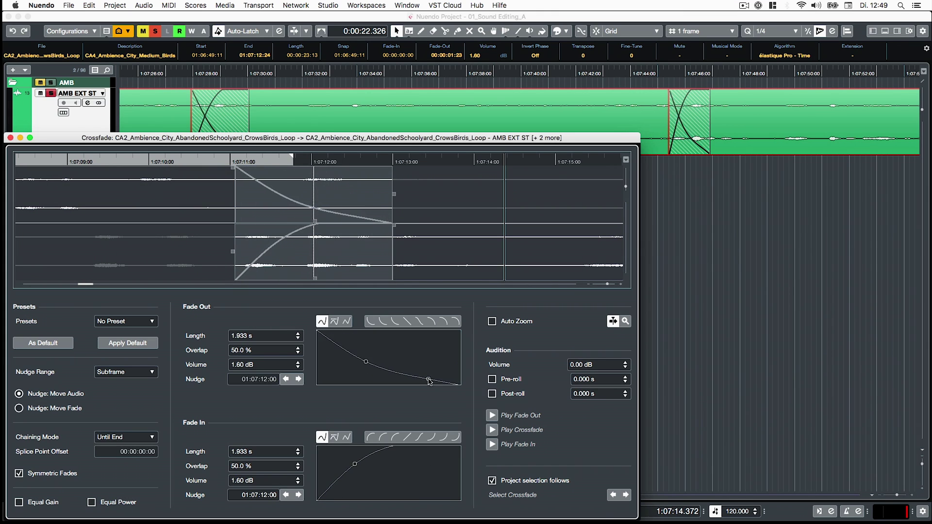
drag(369, 367, 376, 370)
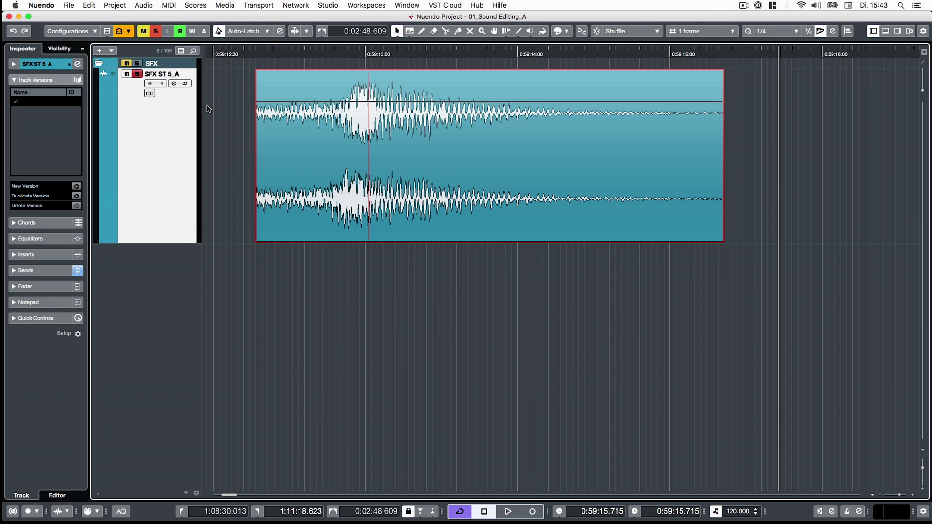
- Open the whoosh event on SFX ST 5_A for editing in WaveLab Pro and play it there
click(122, 8)
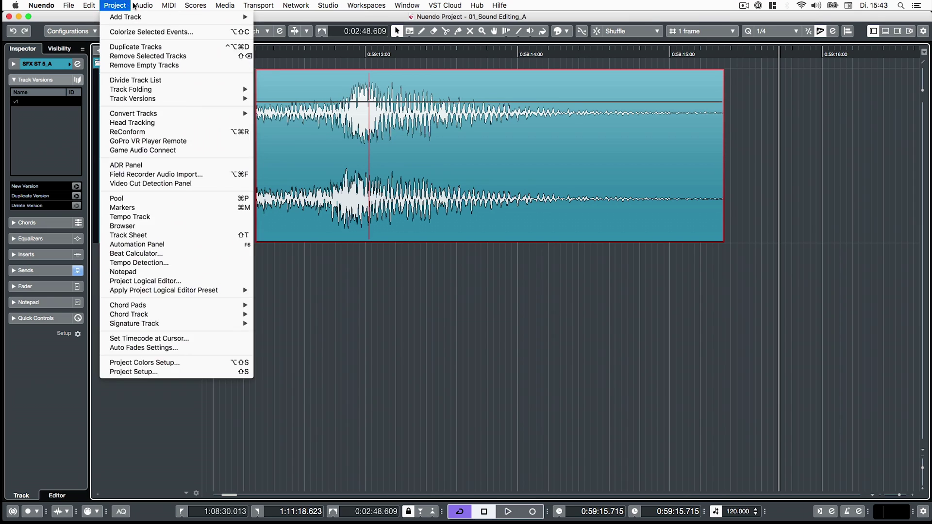
click(436, 208)
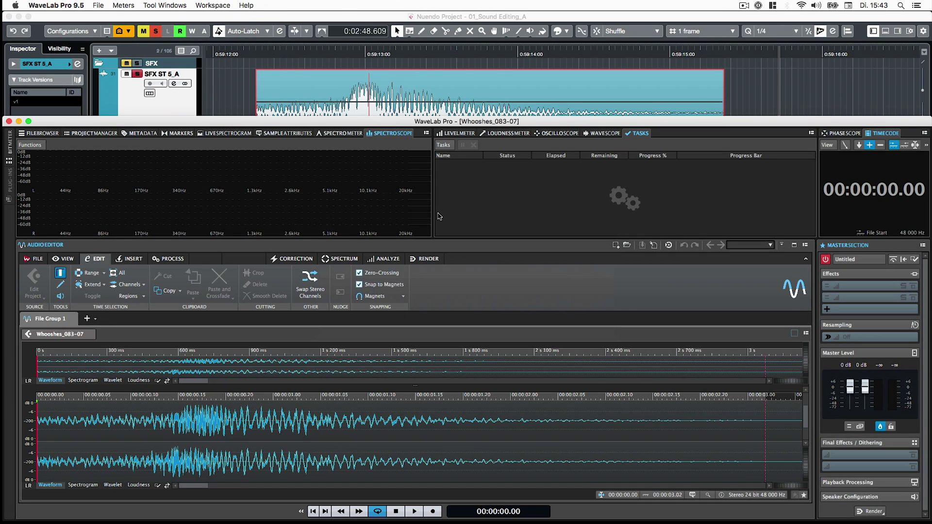
click(365, 53)
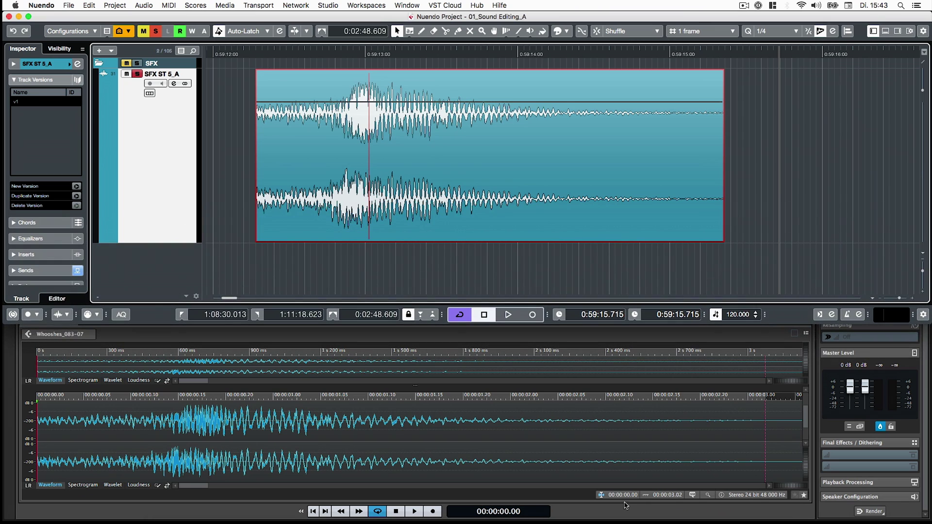
click(232, 416)
key(space)
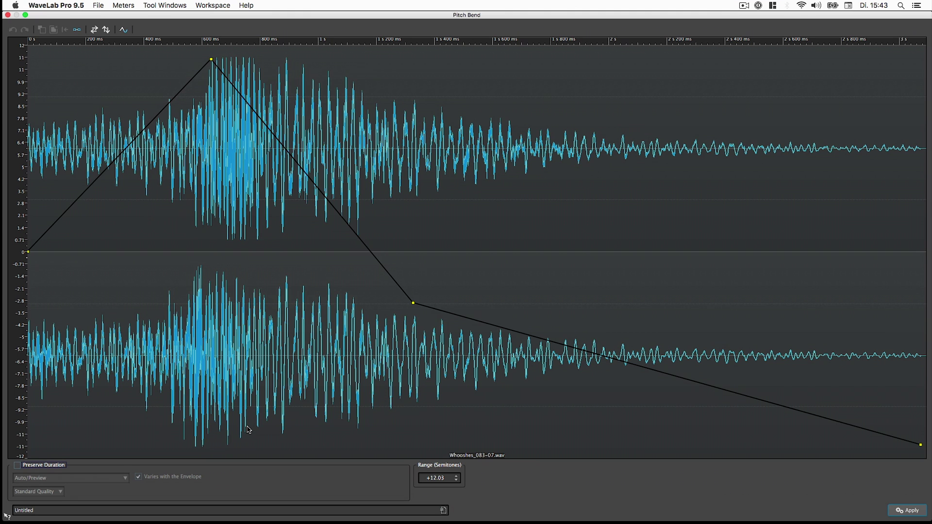
- Lower the Pitch Bend envelope's peak to about 7 semitones and its dip to about -5, apply it and update the audio in Nuendo
drag(218, 64, 181, 127)
drag(415, 306, 412, 342)
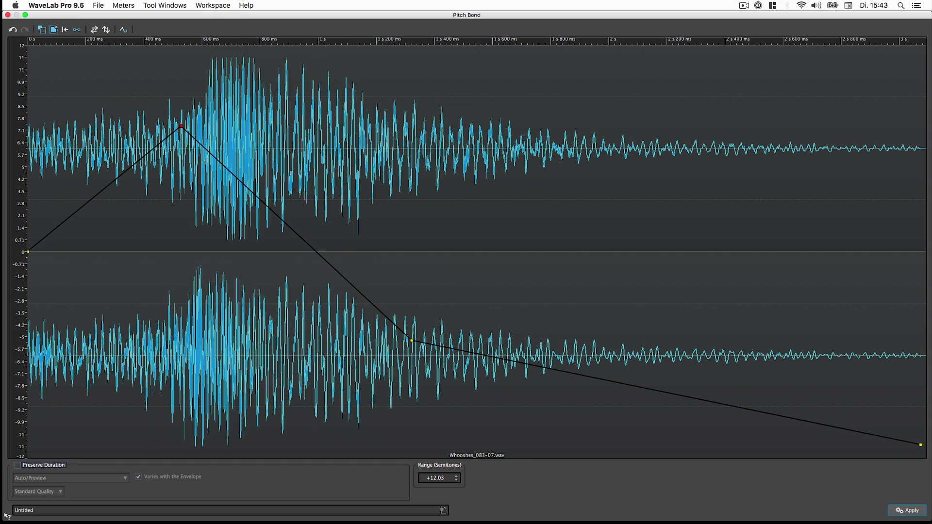
click(911, 510)
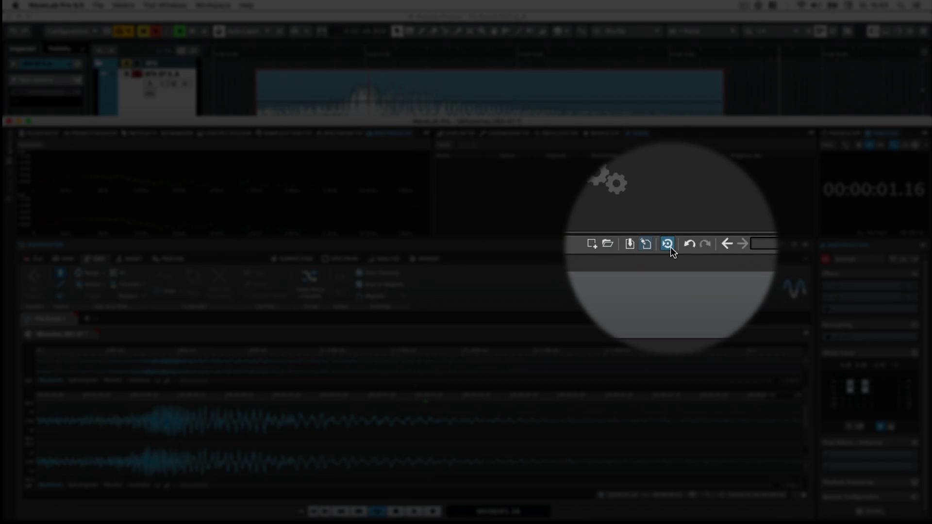
click(671, 247)
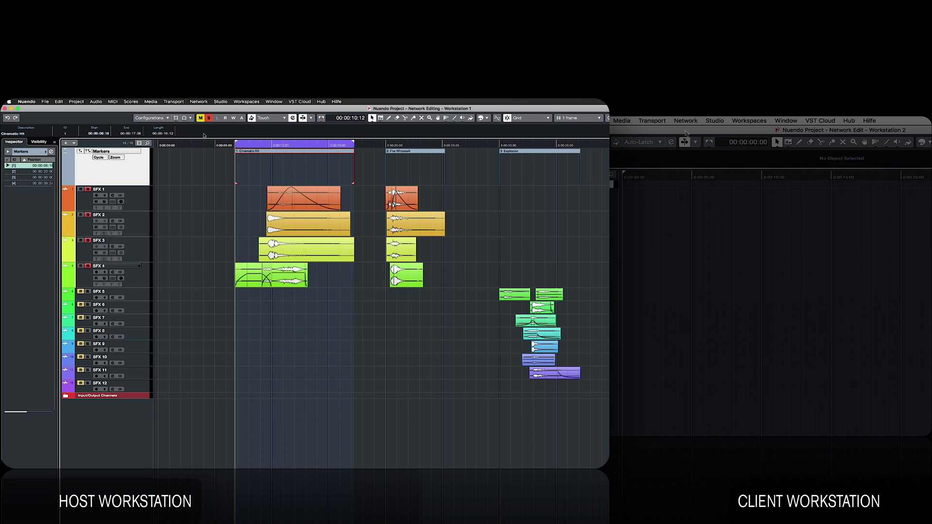
- Activate the network on the host and client workstations and assign a pool user to Default Permissions in the host's User Manager
click(199, 102)
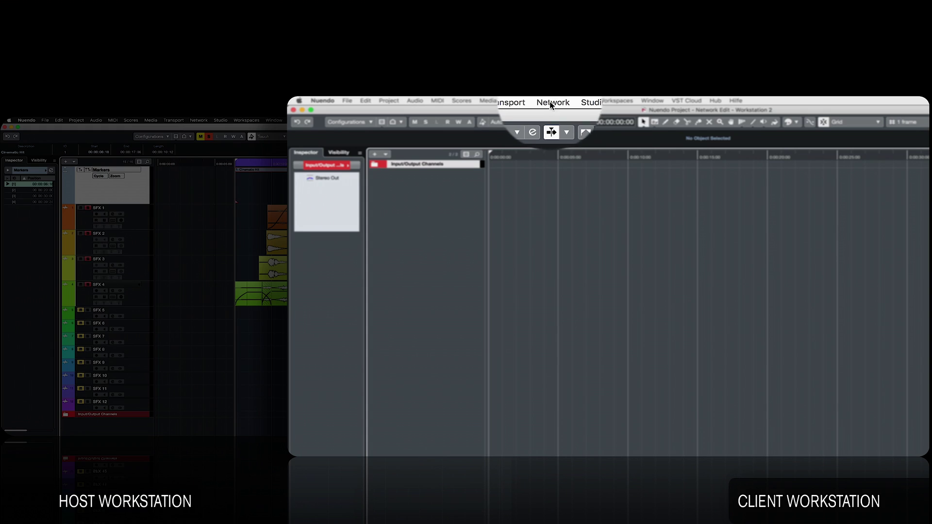
click(548, 101)
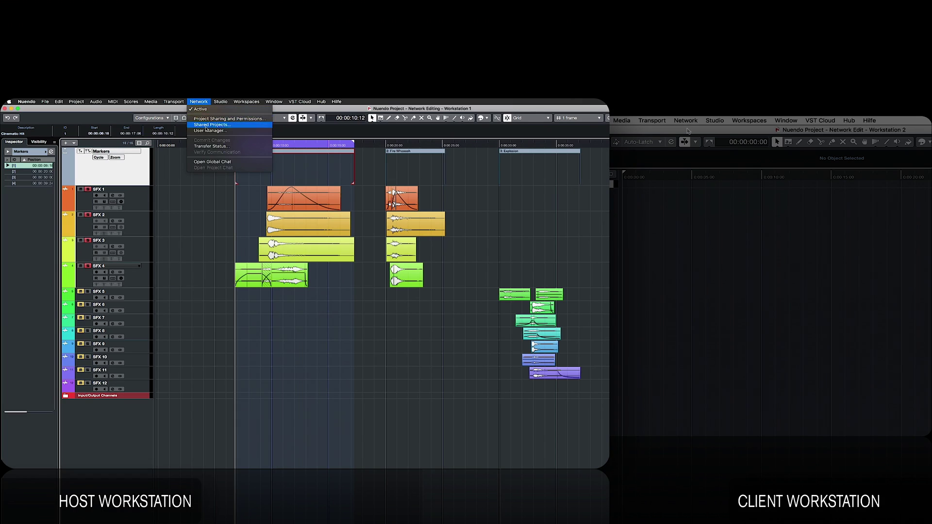
click(208, 131)
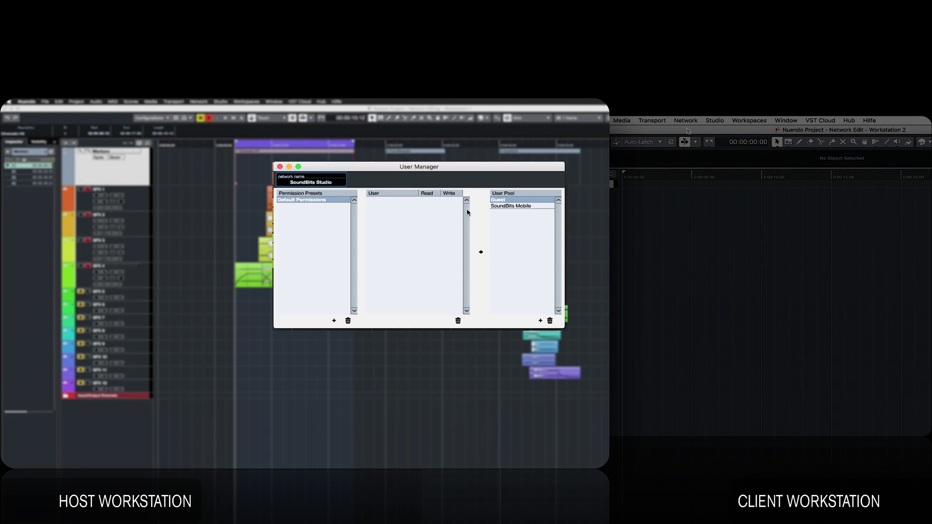
click(480, 252)
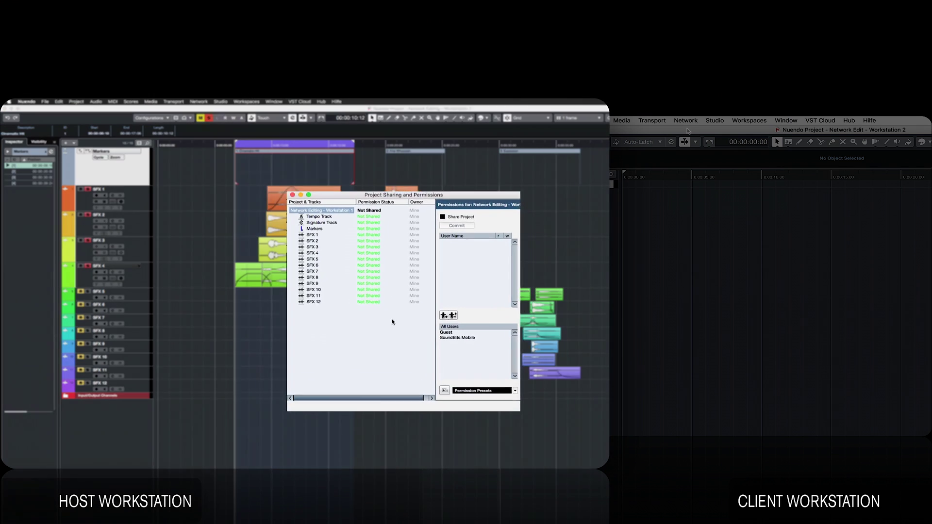
- Share the host project Network Editing - Workstation 1 with the pool user, allowing read and write access, and close the sharing permissions
click(475, 343)
drag(464, 342, 469, 248)
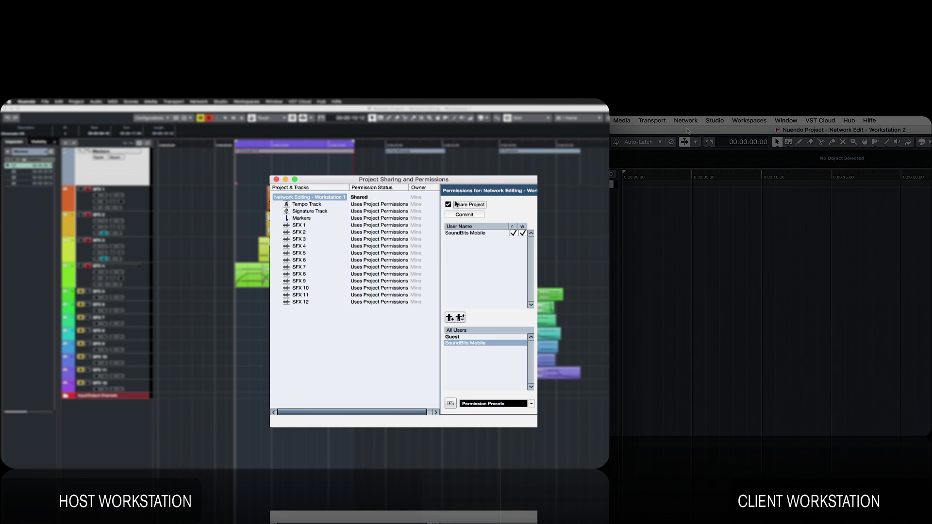
click(277, 180)
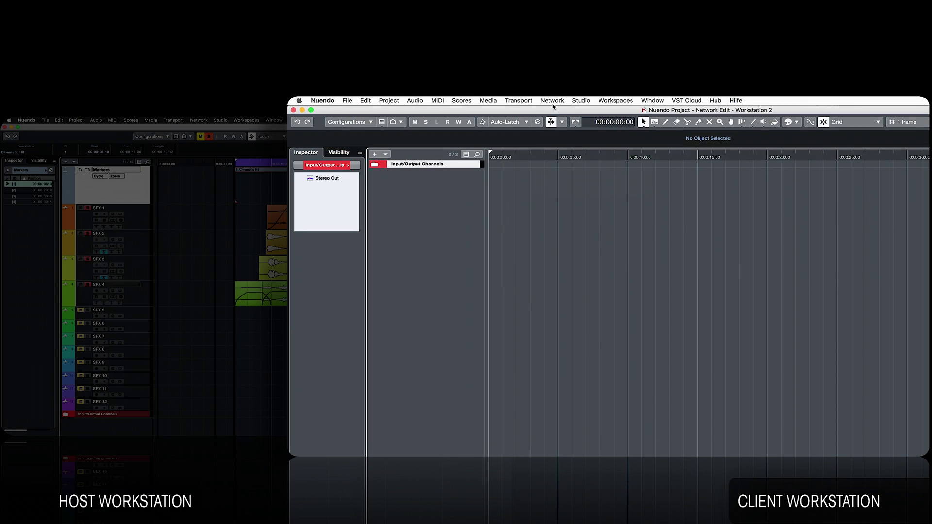
- On the client workstation, find Network Editing - Workstation 1 among the shared projects and join it
click(552, 103)
click(568, 141)
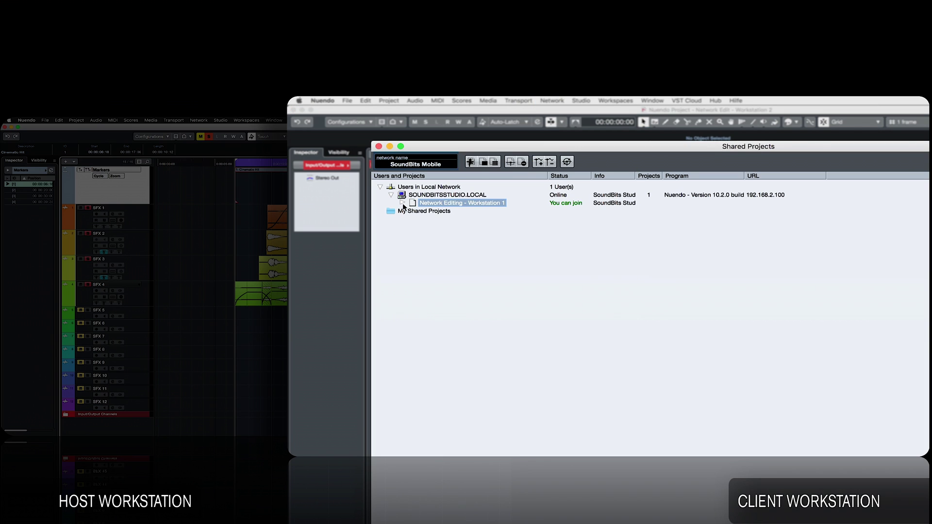
click(403, 203)
click(471, 162)
key(Return)
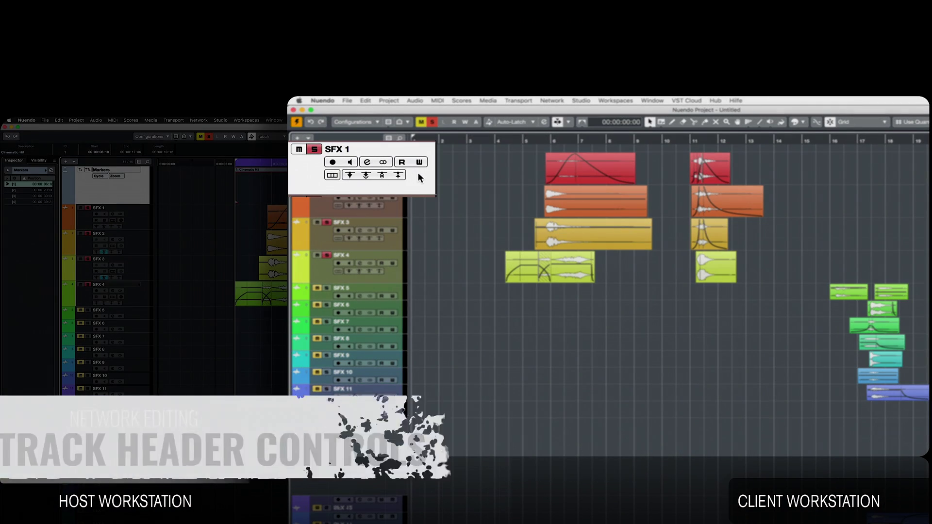
- In the audio Track Controls Settings, remove Network Controls from the visible controls, add it back and confirm
right_click(396, 180)
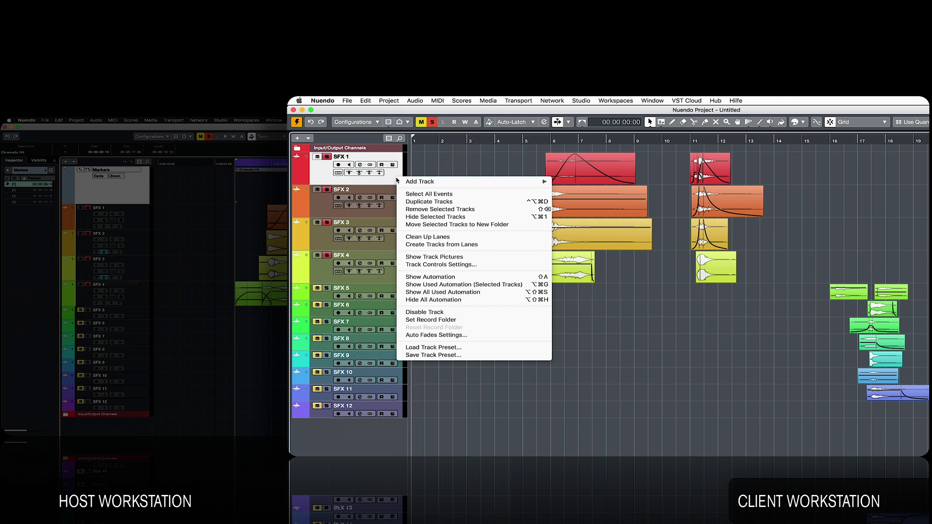
click(437, 264)
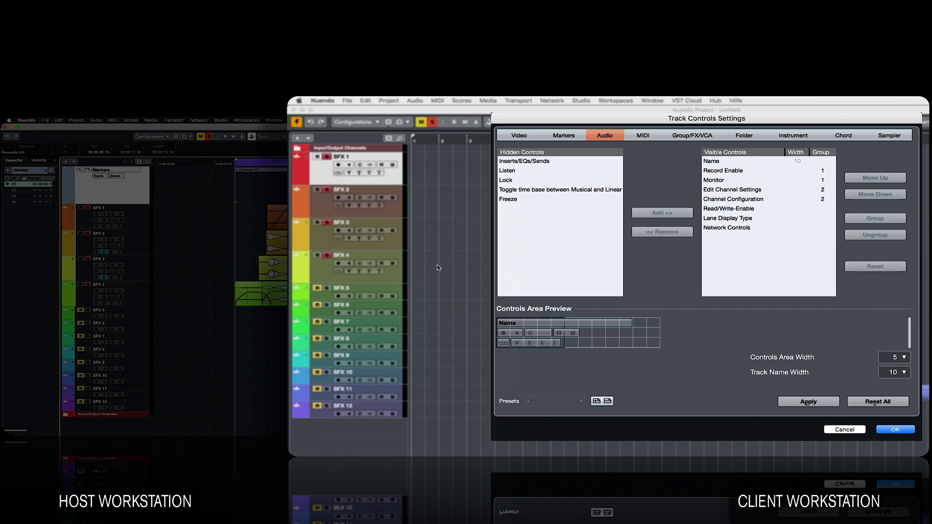
click(725, 226)
click(675, 233)
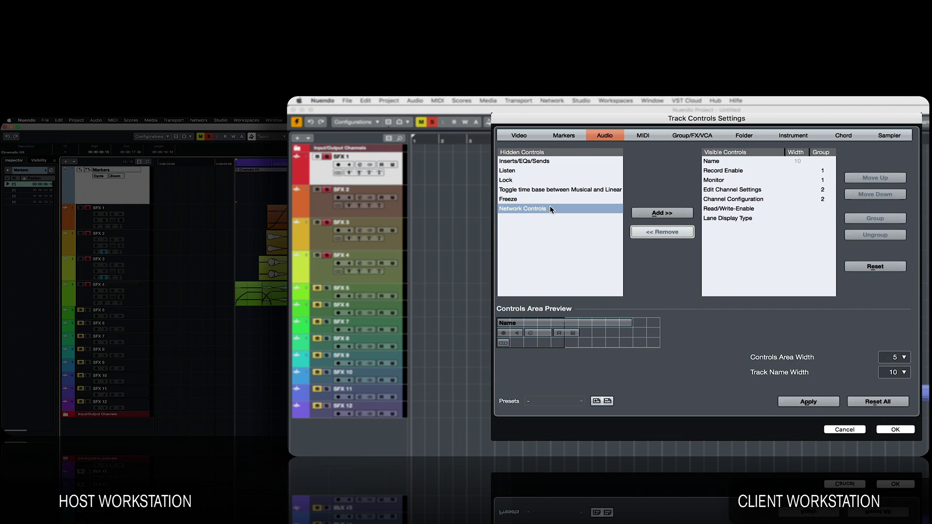
click(648, 218)
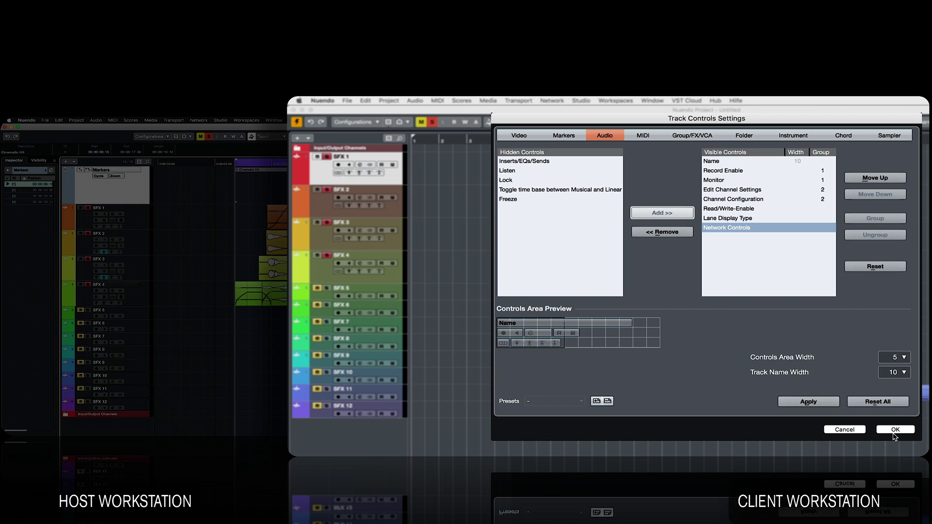
click(894, 430)
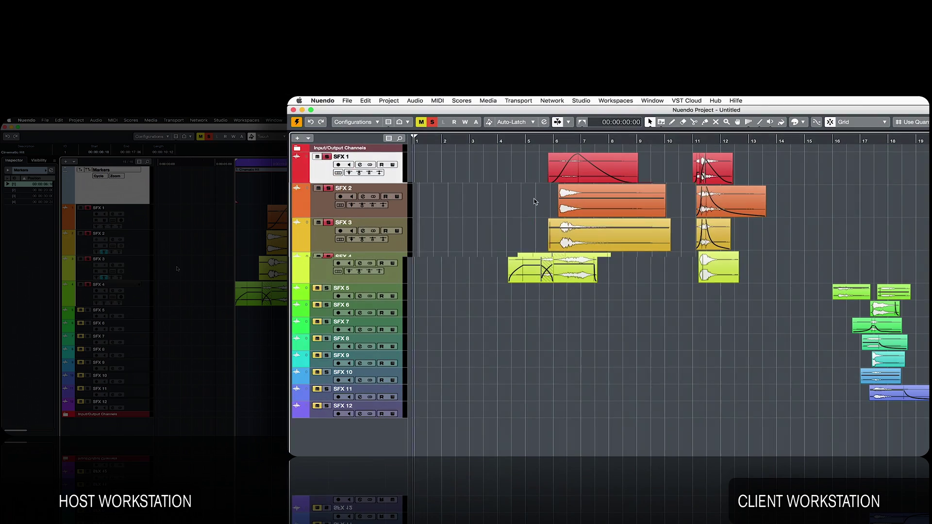
- Shorten the first events on SFX 2 and SFX 3 to end just before bar 7 and commit the changes to the host
drag(658, 222, 721, 238)
click(793, 242)
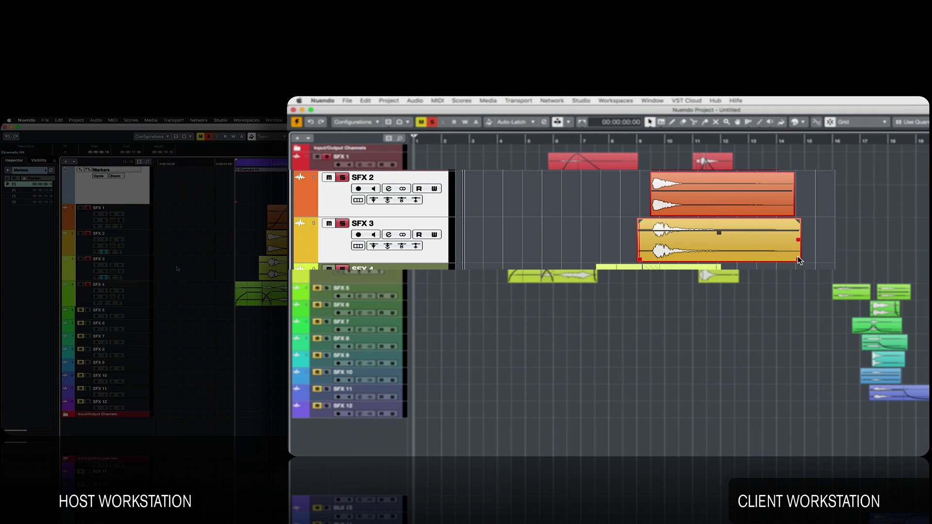
drag(799, 261, 699, 260)
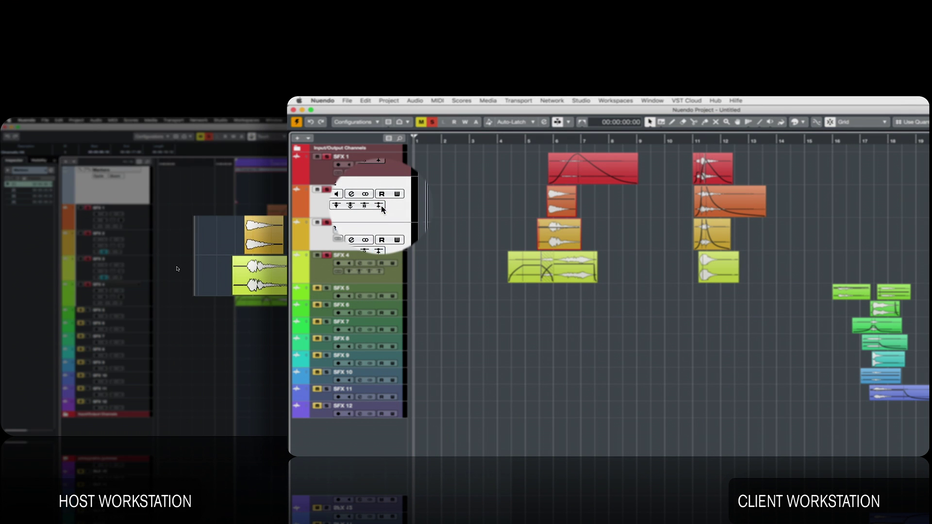
click(381, 205)
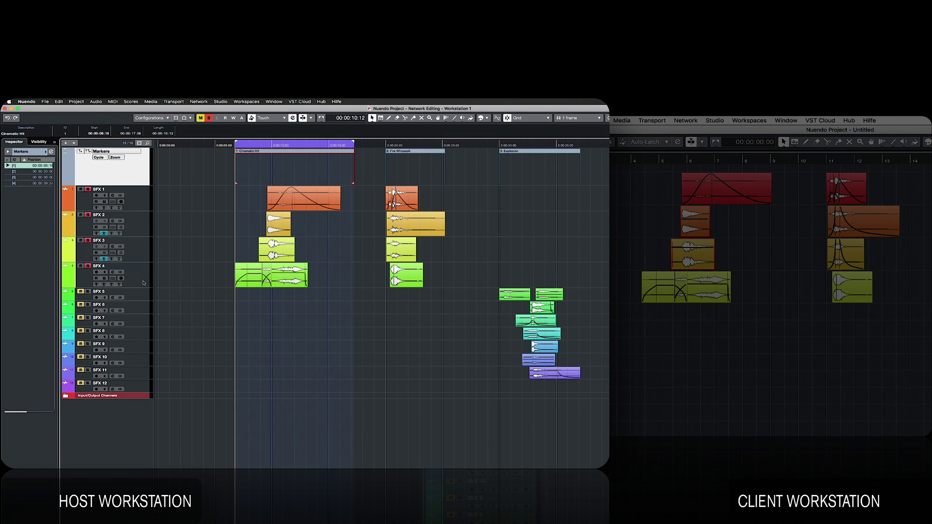
click(143, 283)
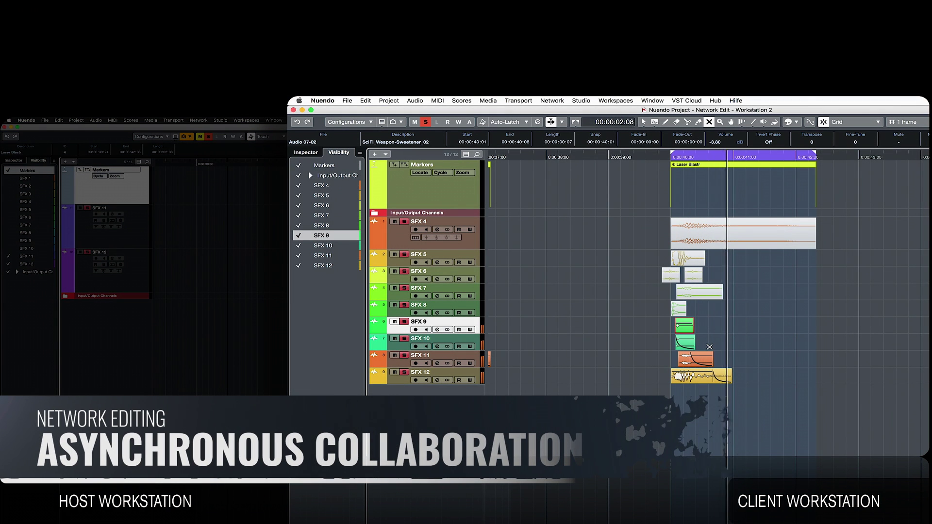
- Unmute the muted Laser Blast events on tracks SFX 7, SFX 6, SFX 5 and SFX 4 of the client project
click(698, 295)
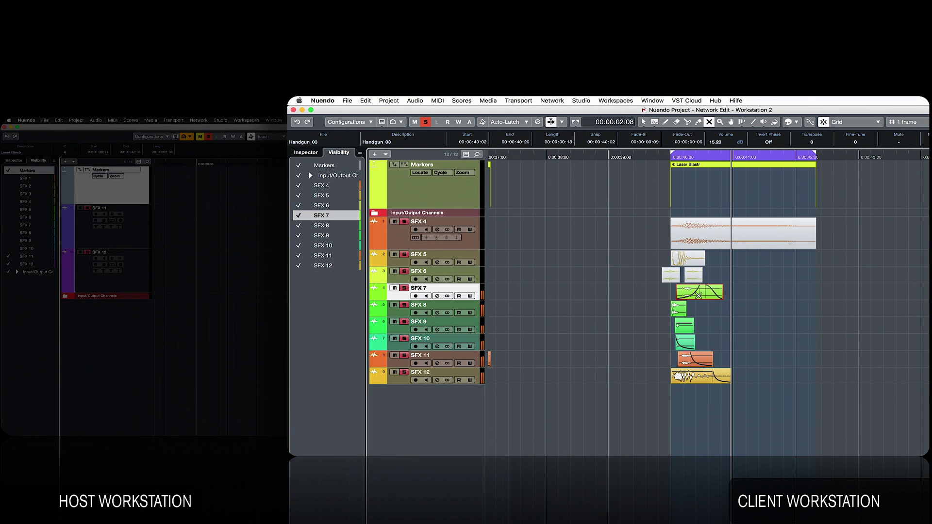
drag(707, 281, 659, 260)
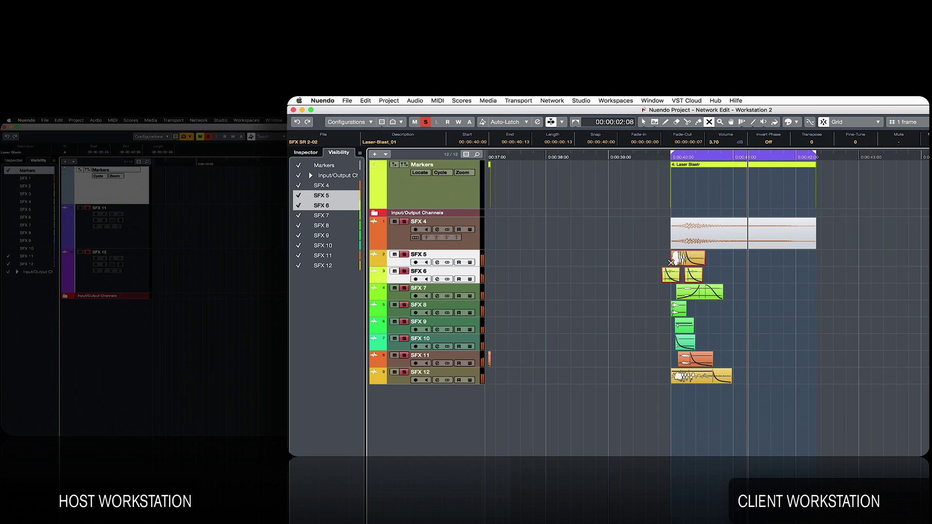
click(697, 242)
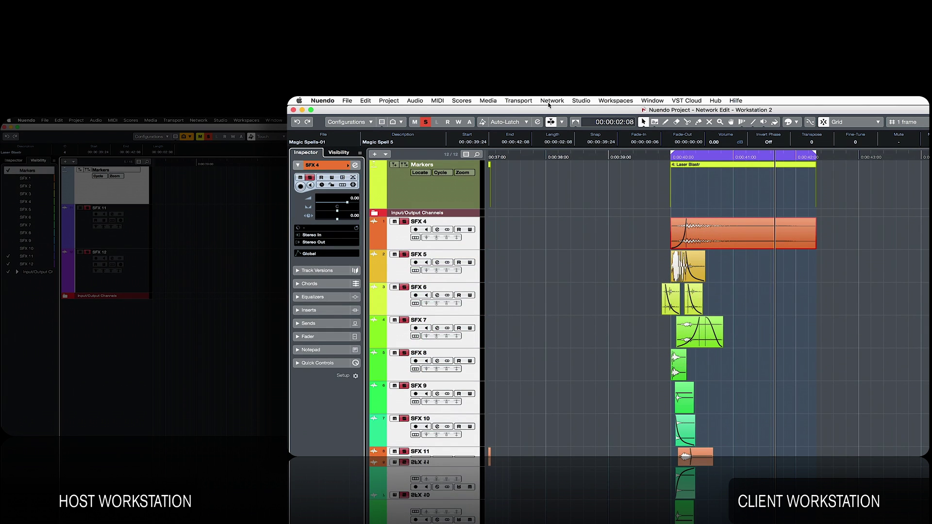
- Share the client project Network Edit - Workstation 2 with the pool user, granting read and write permission, and close the sharing settings
click(550, 101)
click(559, 138)
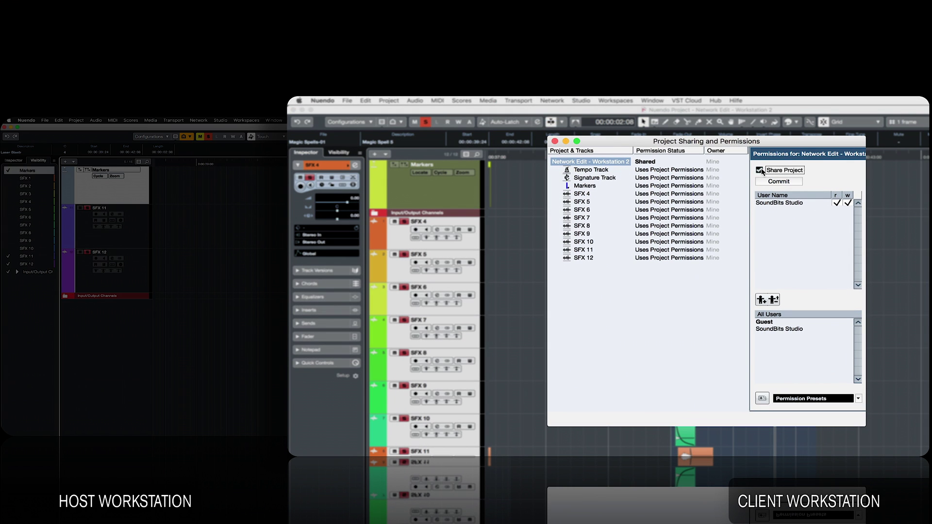
click(555, 141)
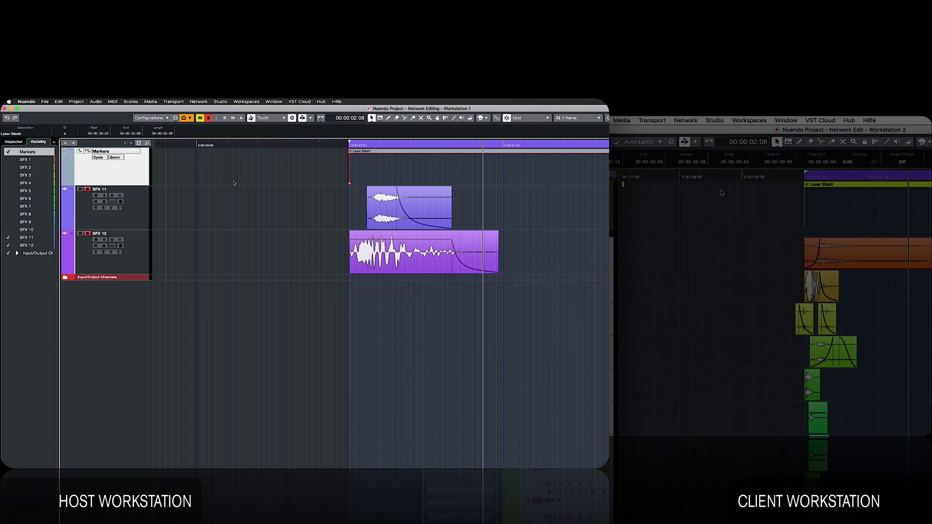
- On the host, browse the shared projects and join tracks SFX 4 to SFX 10 of Network Edit - Workstation 2
click(199, 102)
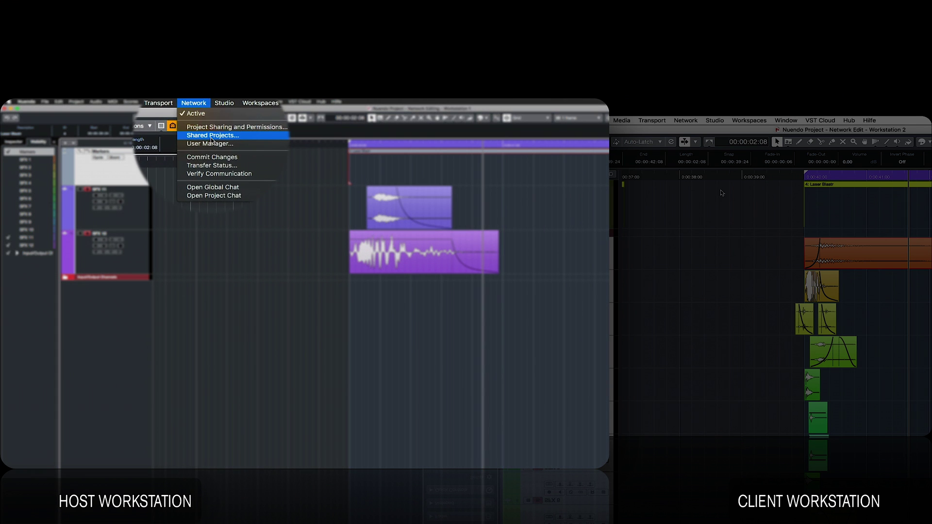
click(212, 136)
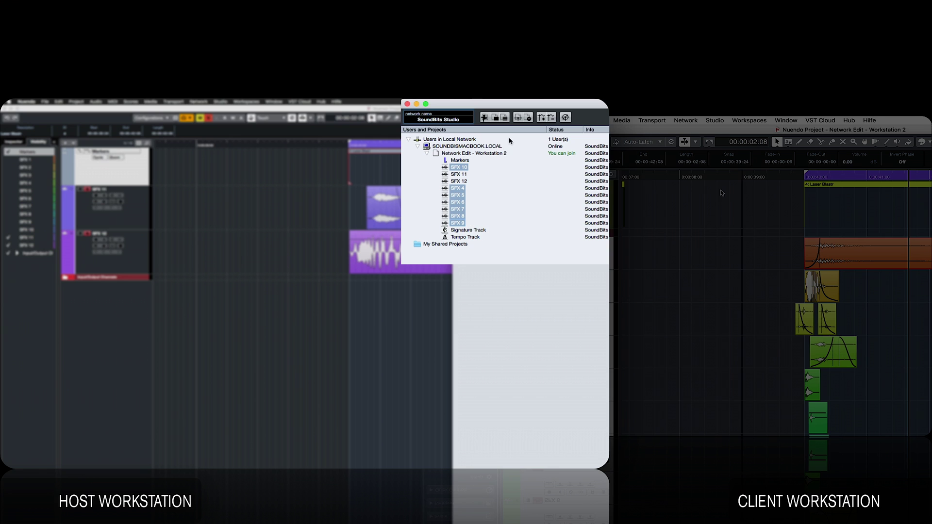
click(527, 136)
click(451, 244)
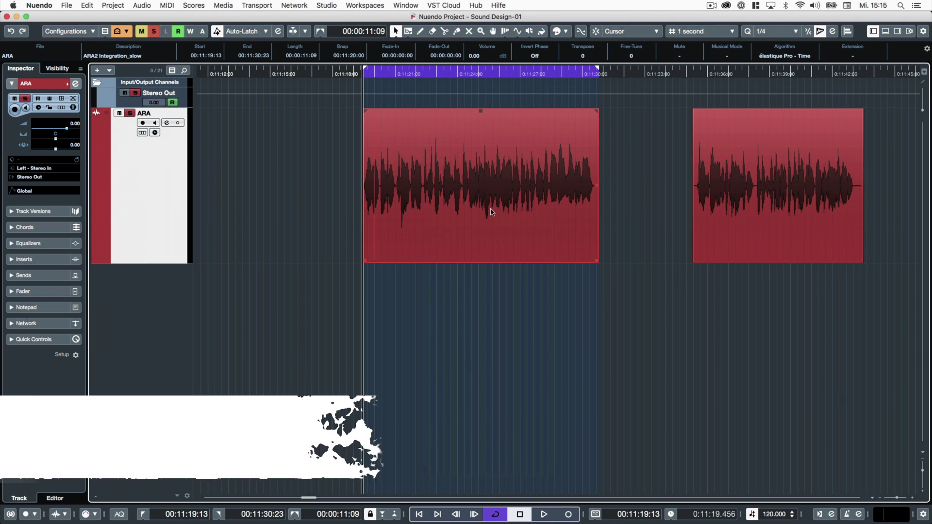
- Apply the Melodyne extension to the first event on the ARA track, raise the Comb value of its harmonics and show the Synth settings
right_click(491, 212)
mouse_move(534, 243)
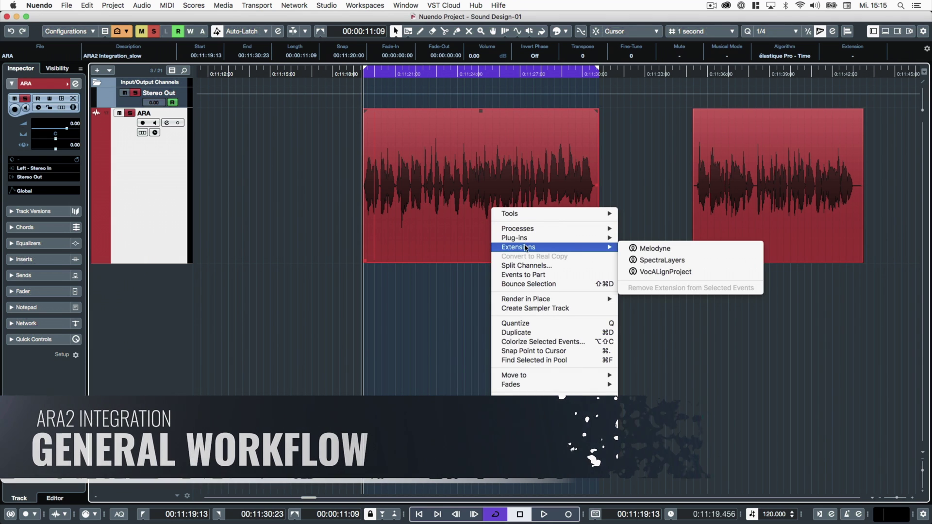
click(645, 248)
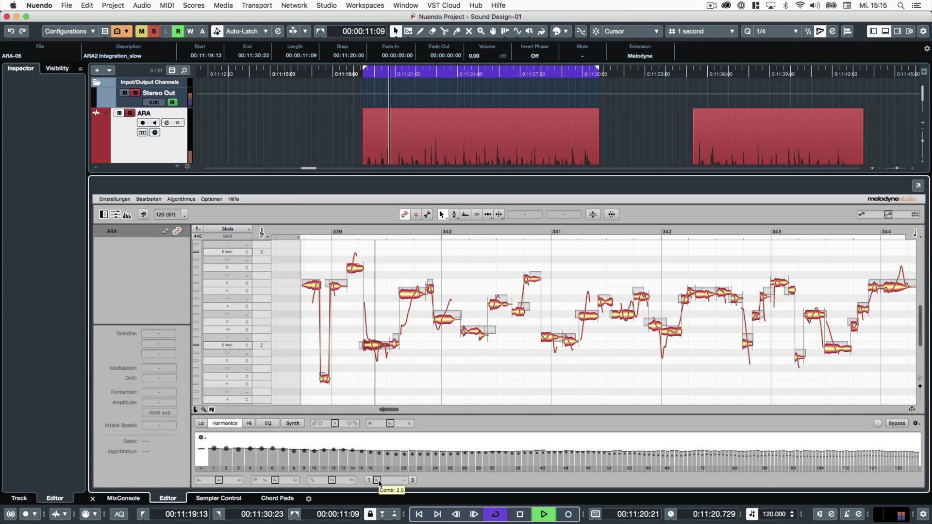
drag(379, 483, 391, 485)
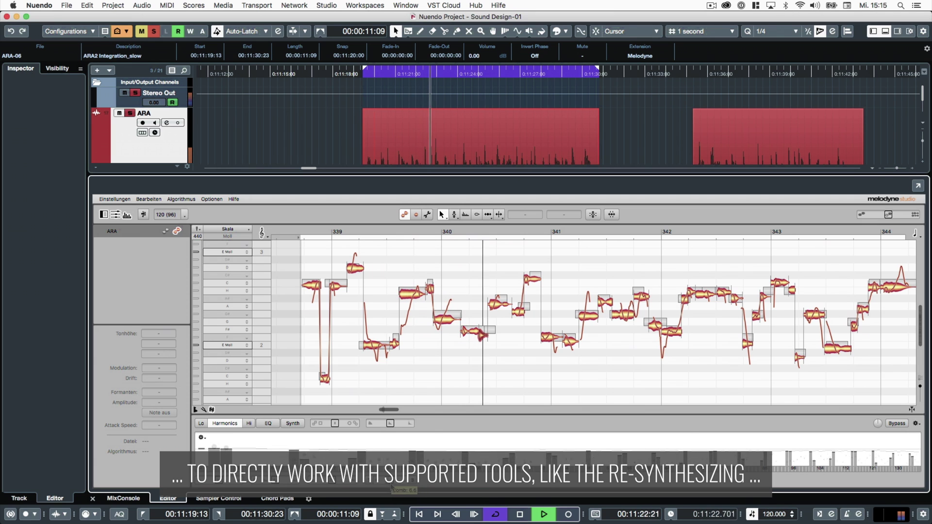
click(293, 423)
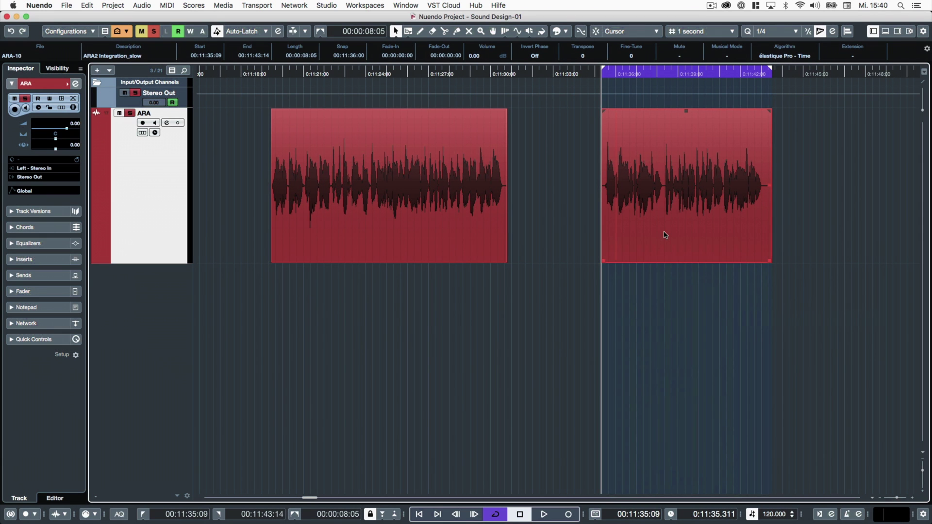
- Apply the SpectraLayers extension to the second event on the ARA track and trace low-frequency lines of the voice with the frequency selection
right_click(665, 232)
mouse_move(679, 274)
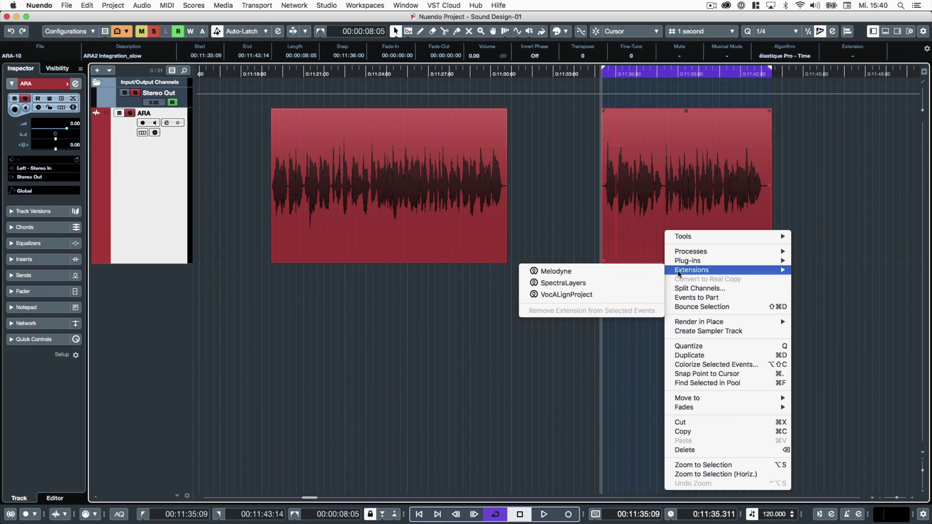
click(649, 283)
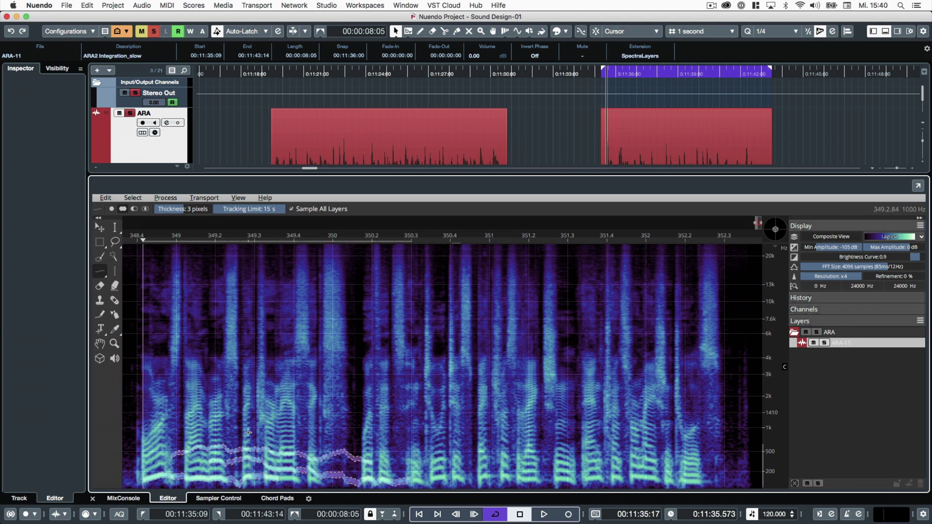
drag(515, 462, 514, 448)
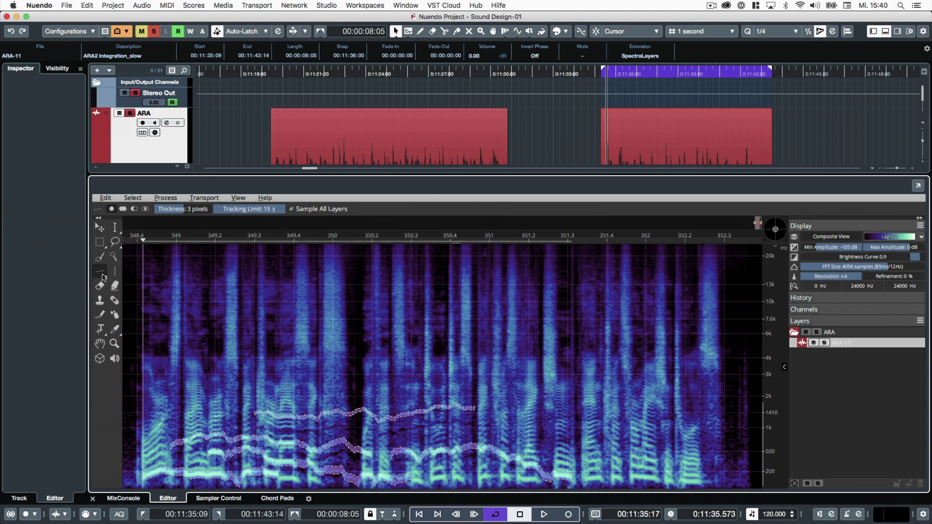
- Select the voice's harmonics in the second half of the spectrogram with a Count of 10 and move them to the first half
drag(480, 474, 512, 473)
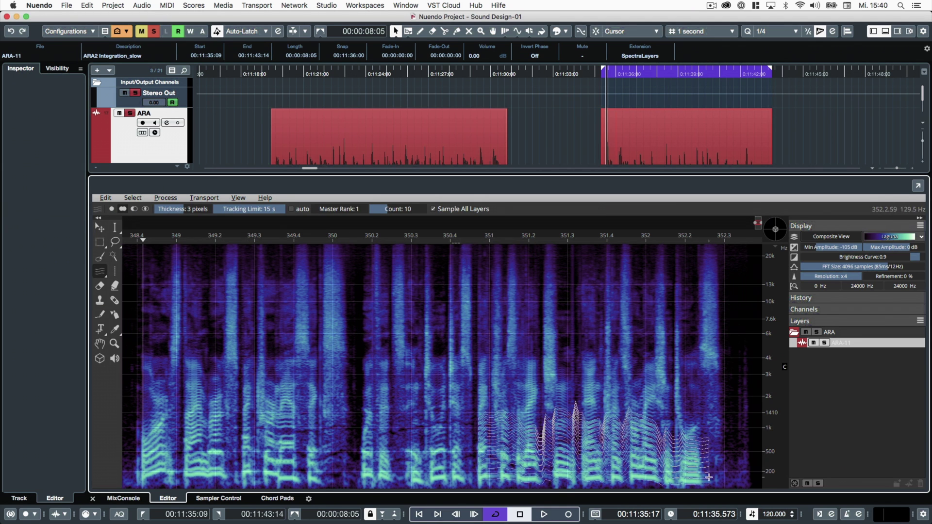
drag(709, 477, 713, 478)
key(v)
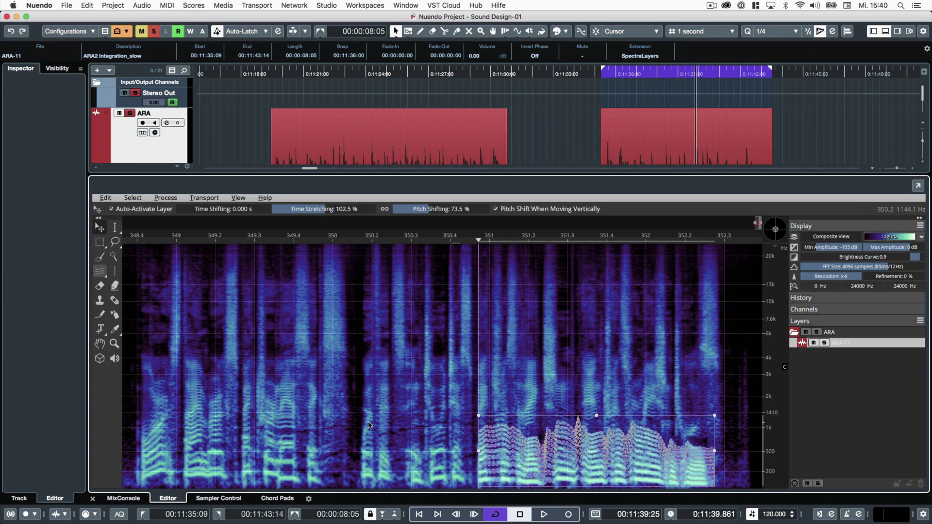
drag(596, 451, 262, 451)
- Select everything except the harmonics in the first half of the spectrogram, leaving out the second half, and delete it
click(133, 197)
click(145, 209)
drag(761, 456, 352, 457)
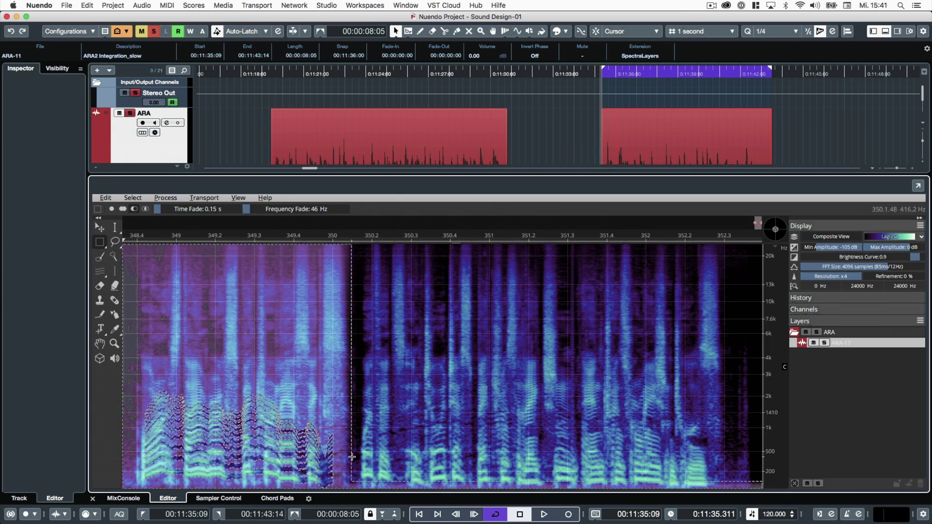
key(space)
key(Delete)
key(v)
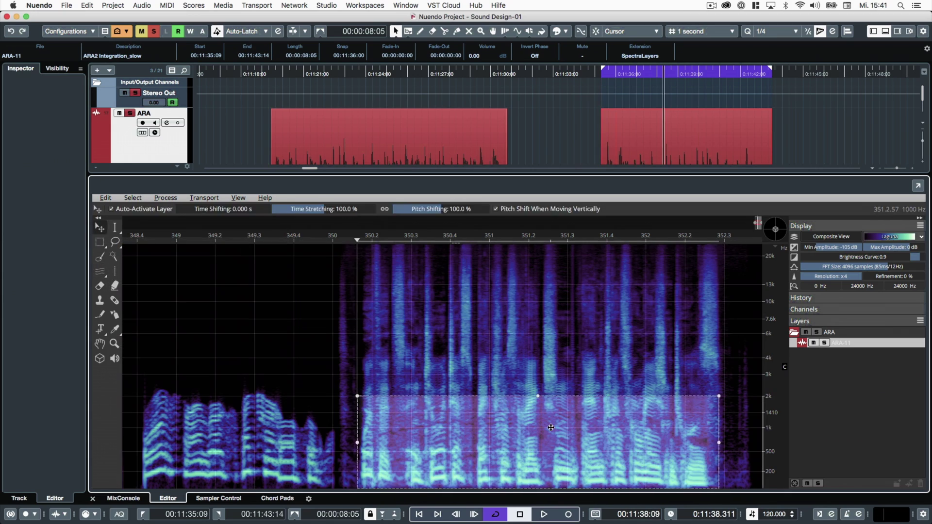
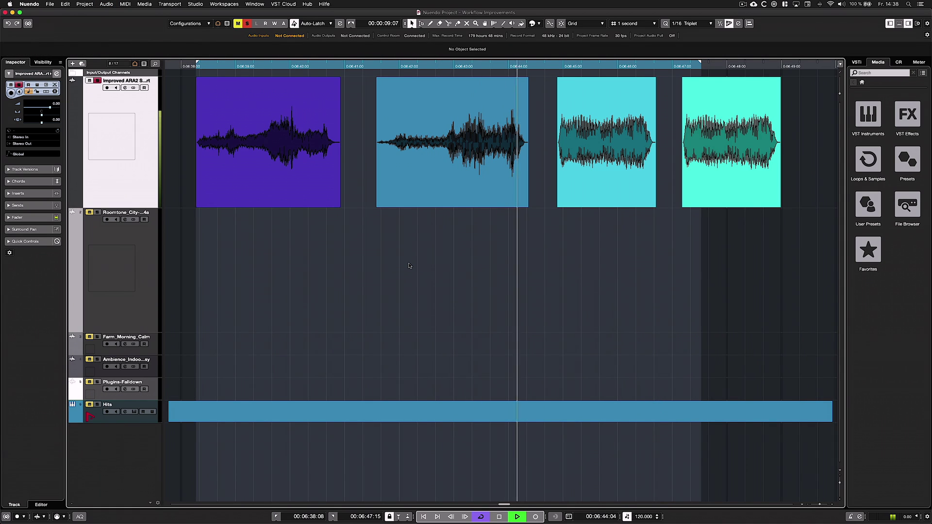
- Apply the Melodyne extension to the Dog_Growling_04 event on the Improved ARA2 Support track
right_click(412, 187)
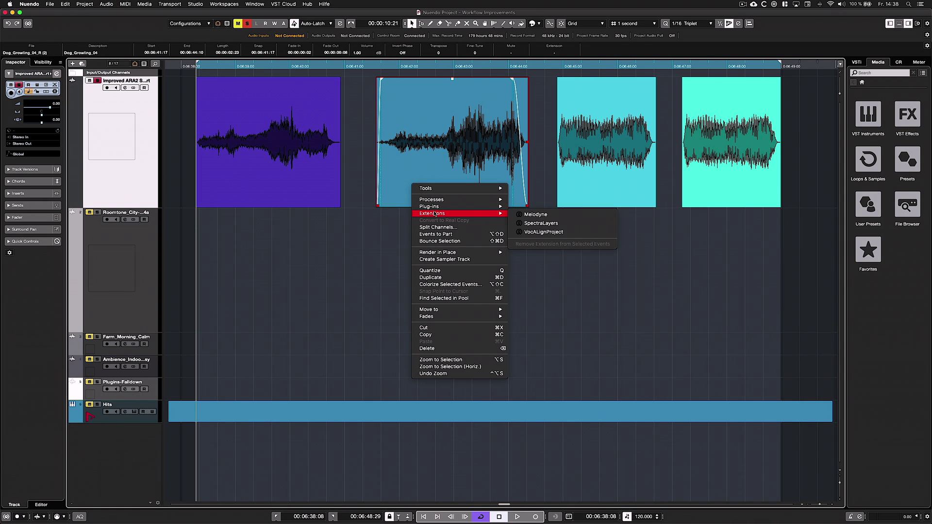
click(525, 216)
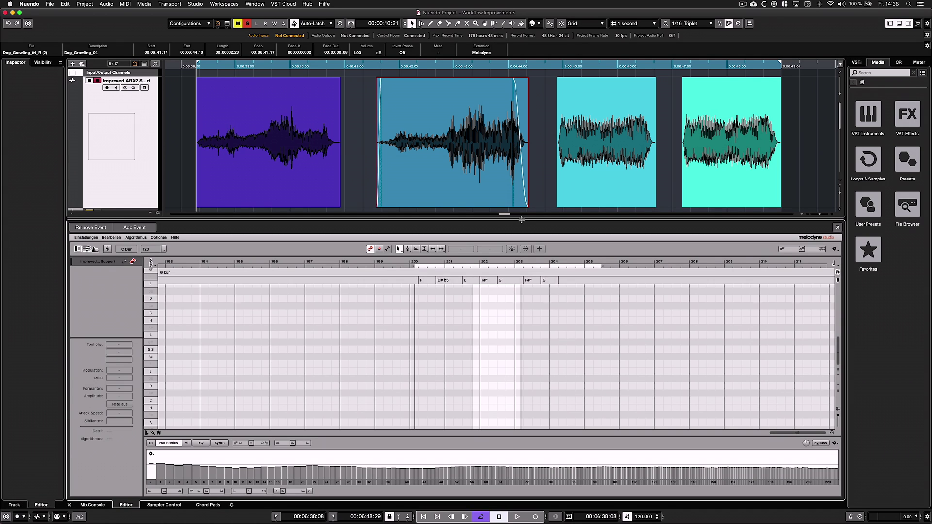
- Add the first, third and fourth events of the Improved ARA2 Support track to the Melodyne editor
drag(529, 381, 611, 377)
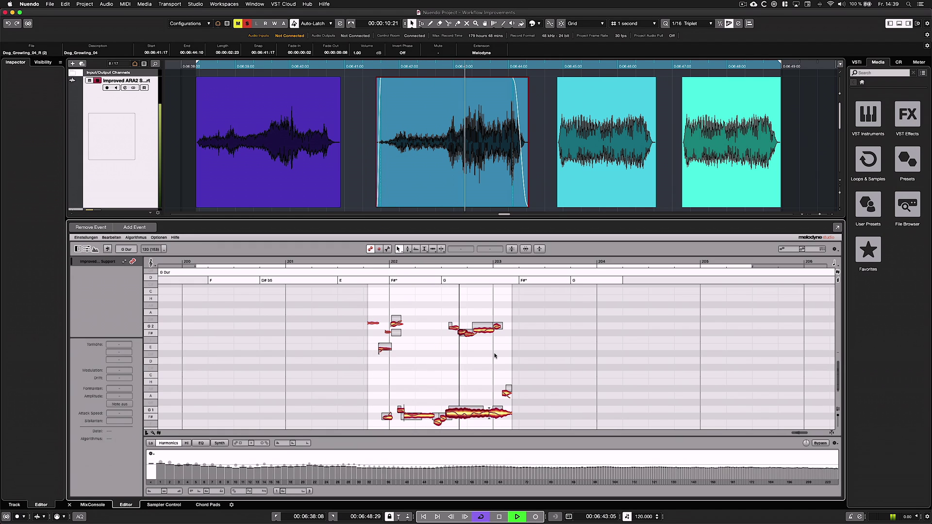
mouse_move(447, 179)
mouse_down()
mouse_move(468, 179)
mouse_move(433, 179)
mouse_move(453, 178)
mouse_up()
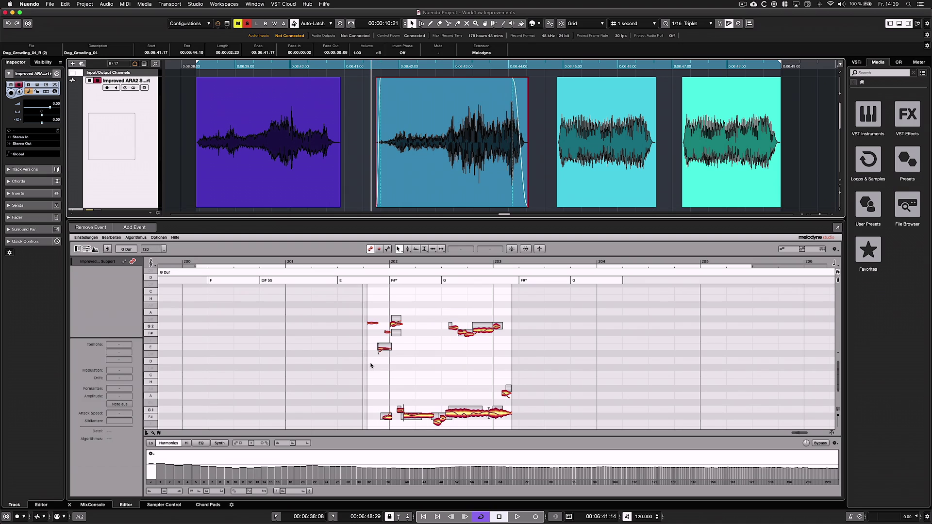
click(140, 228)
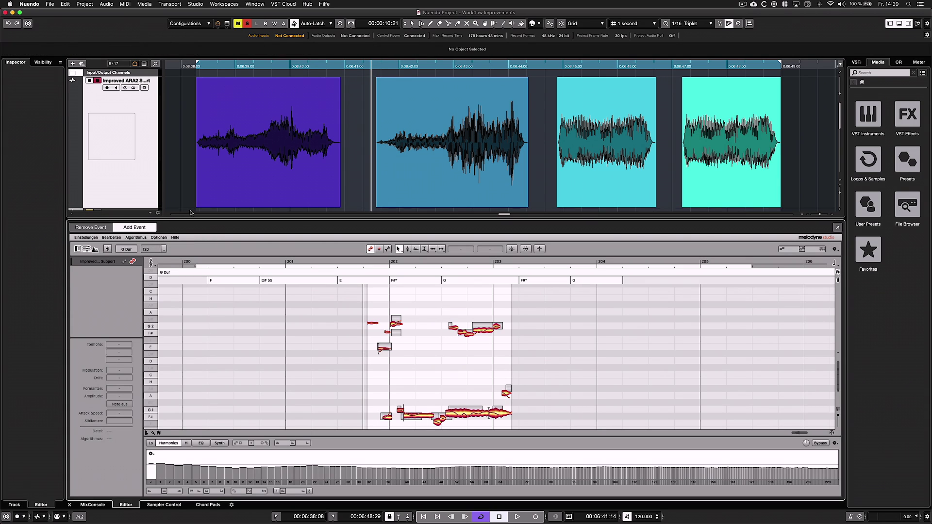
click(263, 190)
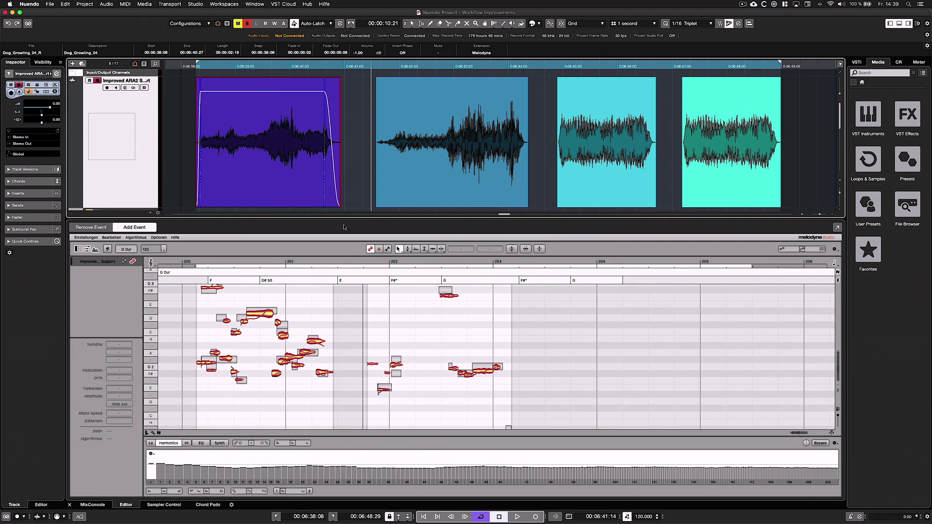
shift+click(646, 183)
click(646, 183)
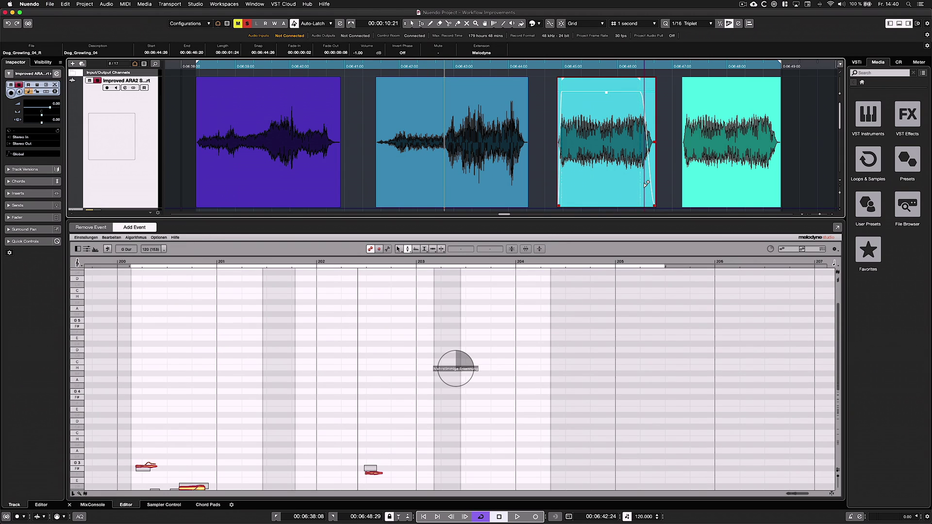
click(710, 181)
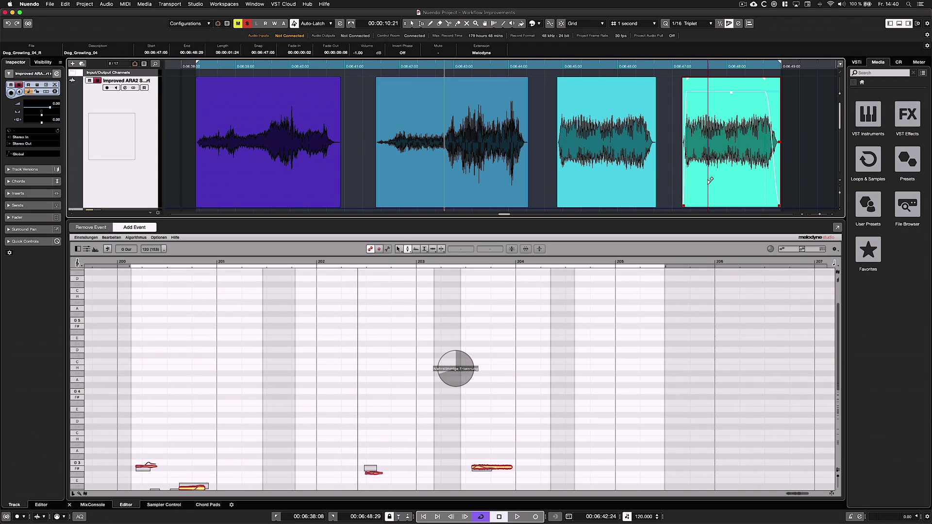
- Remove the fourth event from the track and take the third and first events out of the Melodyne editor
key(super+z)
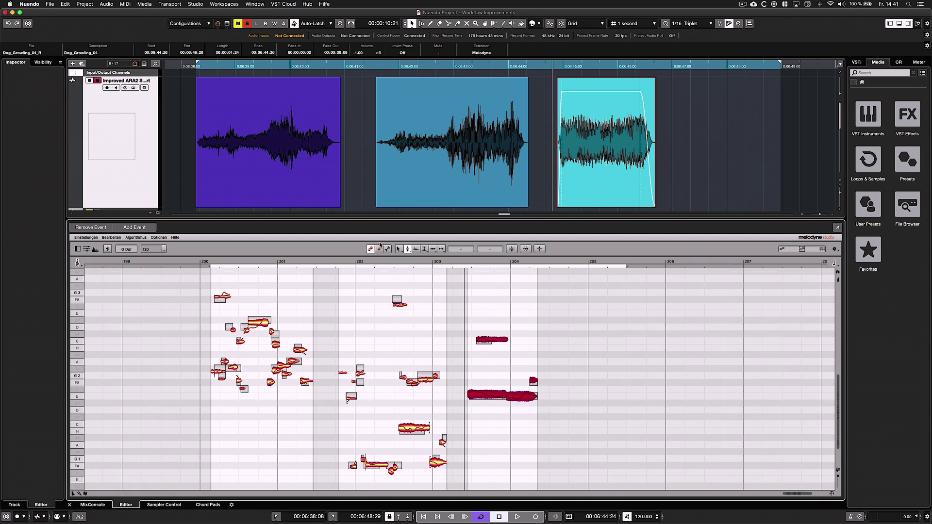
click(81, 228)
click(606, 178)
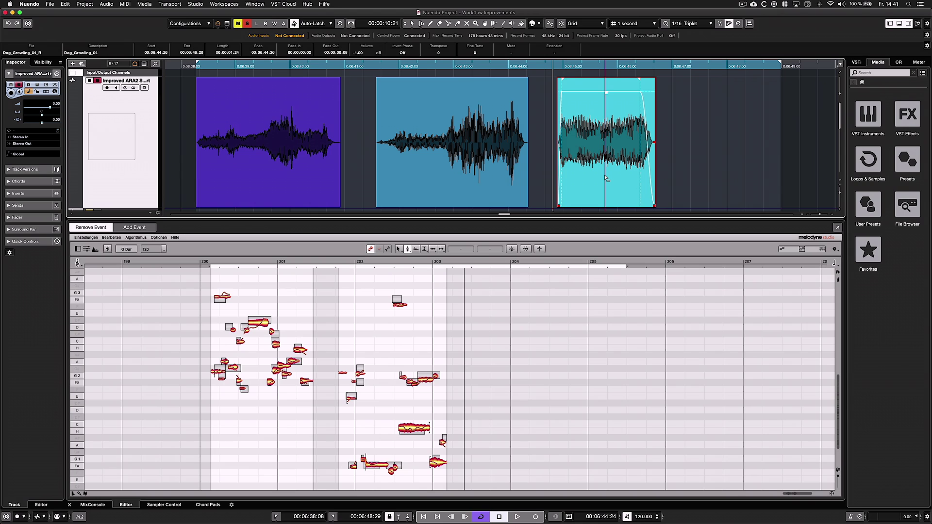
click(248, 199)
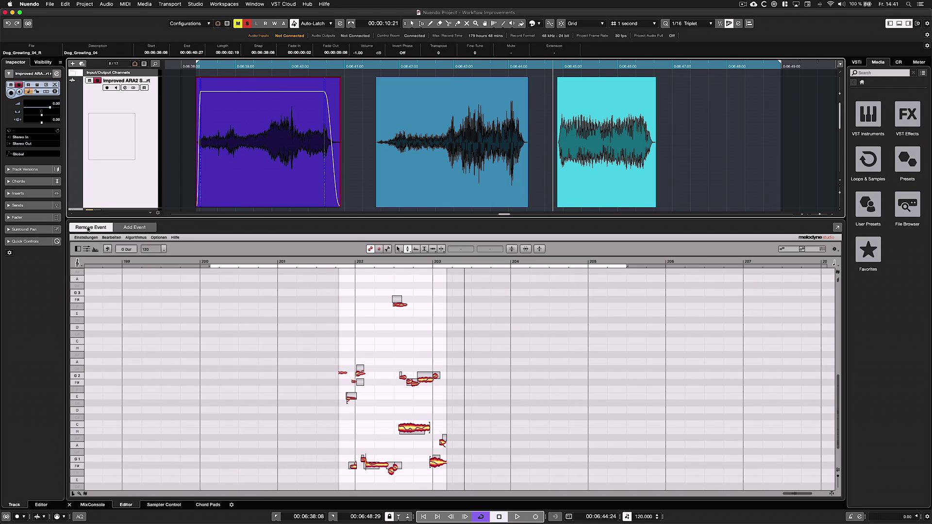
- Copy the third event twice along the Improved ARA2 Support track, starting the last copy at 0:06:49:00
scroll(319, 200, right, 5)
click(319, 200)
drag(319, 199, 437, 198)
drag(347, 199, 549, 191)
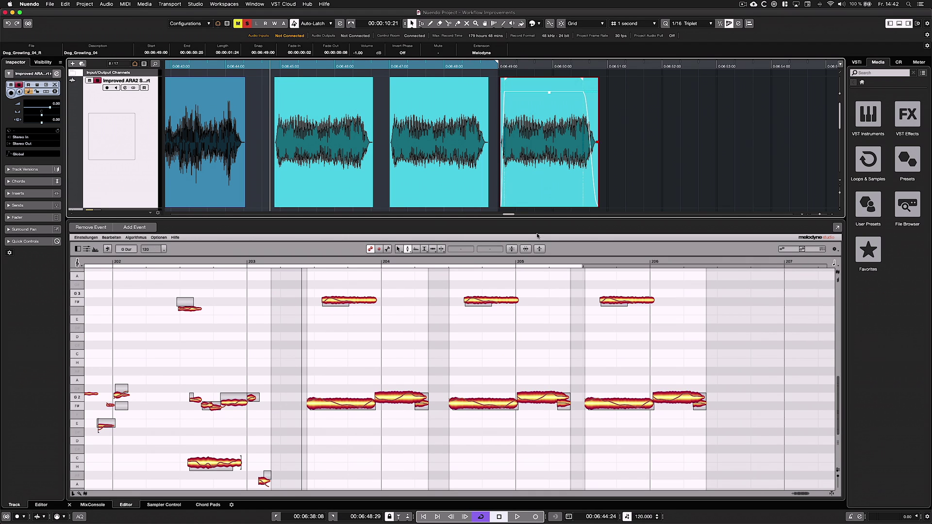
click(539, 392)
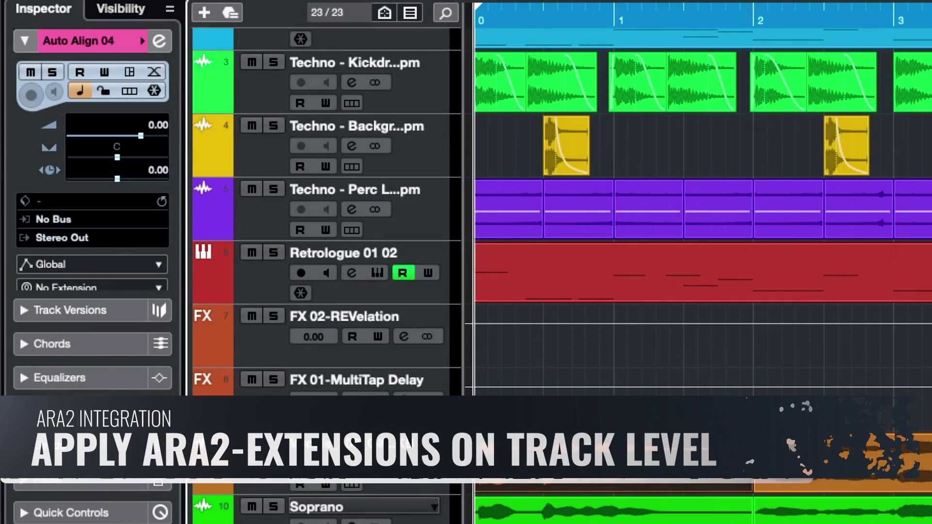
- Set the track extension of the Auto Align 04 track to Auto-Align Post
click(92, 287)
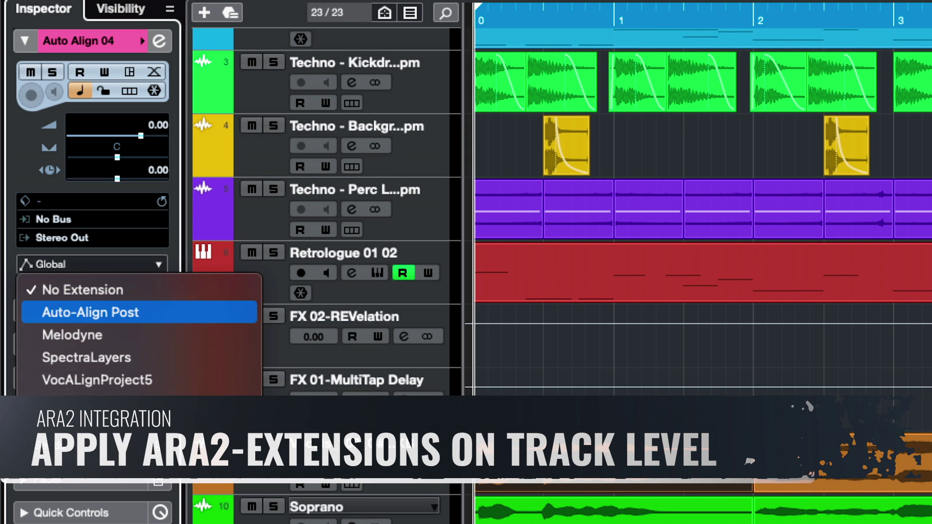
click(90, 312)
- Move the Alto and Tenor events at 4 and 8 seconds to the Auto Align 01 and Auto Align 02 tracks
click(406, 333)
shift+click(613, 333)
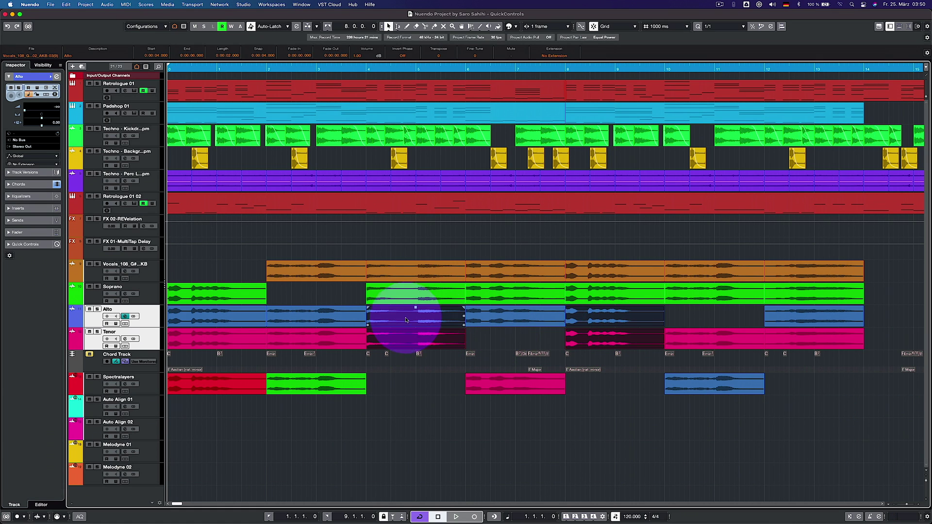
drag(395, 327, 394, 415)
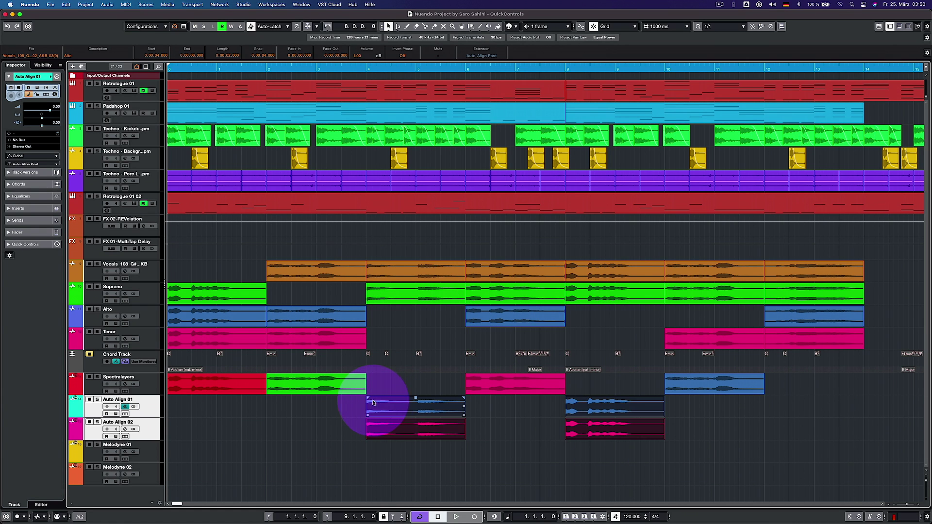
- Open the moved events in Auto Align Post and align Auto Align 02 with Auto Align 01 as the reference
double_click(388, 407)
click(93, 469)
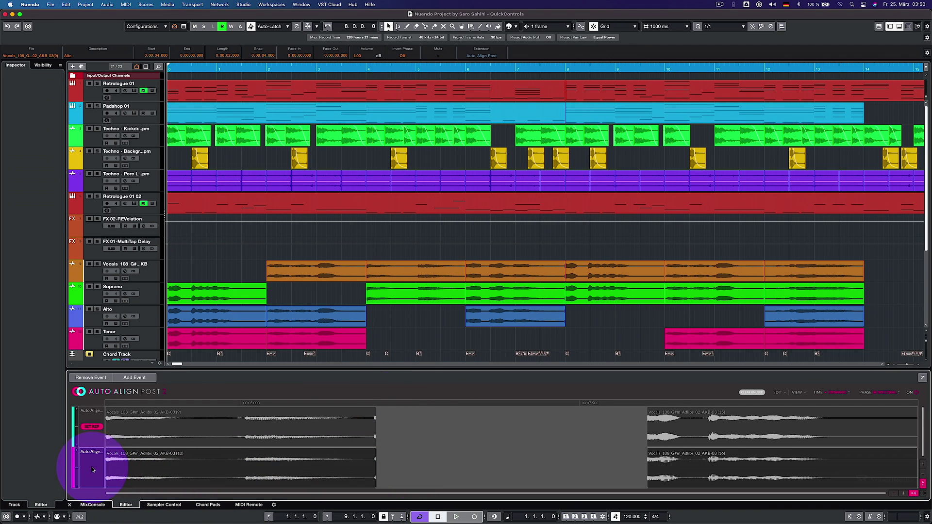
click(98, 428)
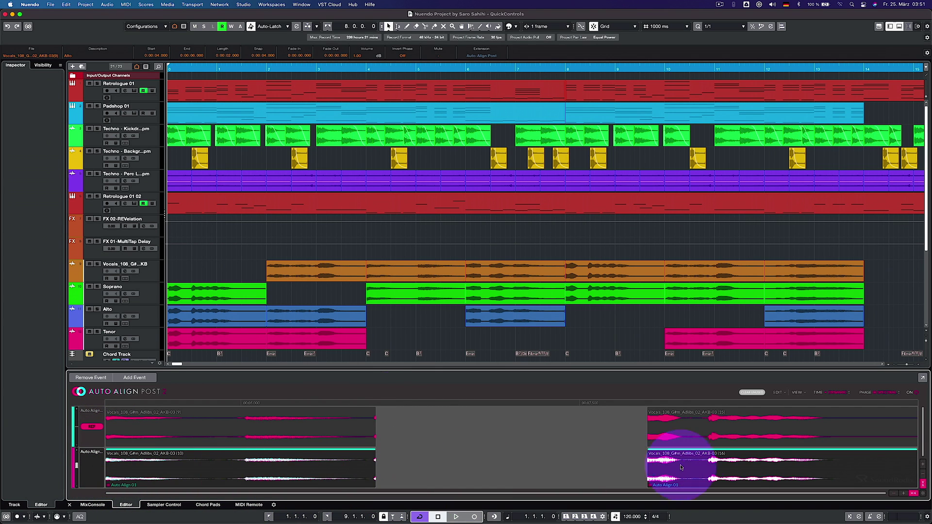
- Set the Spectralyers track's extension to SpectraLayers and move the first event of the Vocals_108 track onto it
click(38, 203)
click(43, 230)
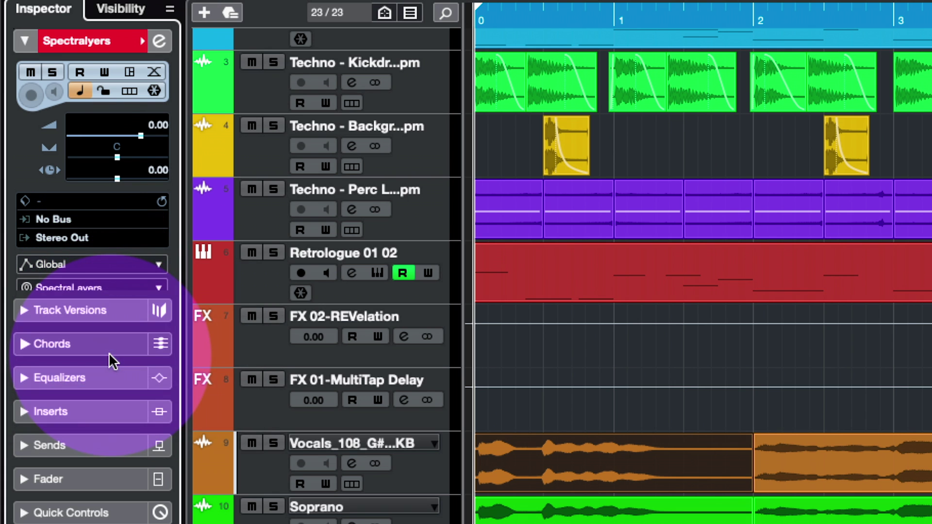
click(763, 305)
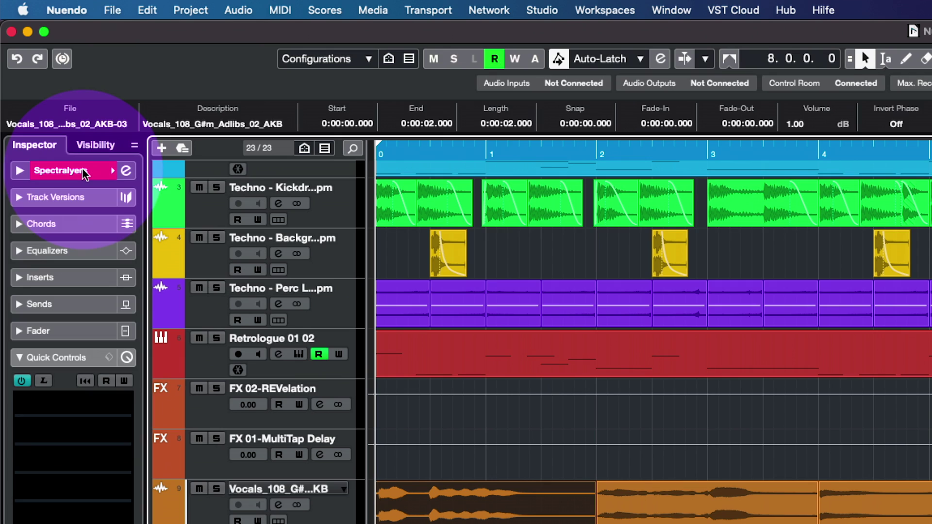
click(83, 173)
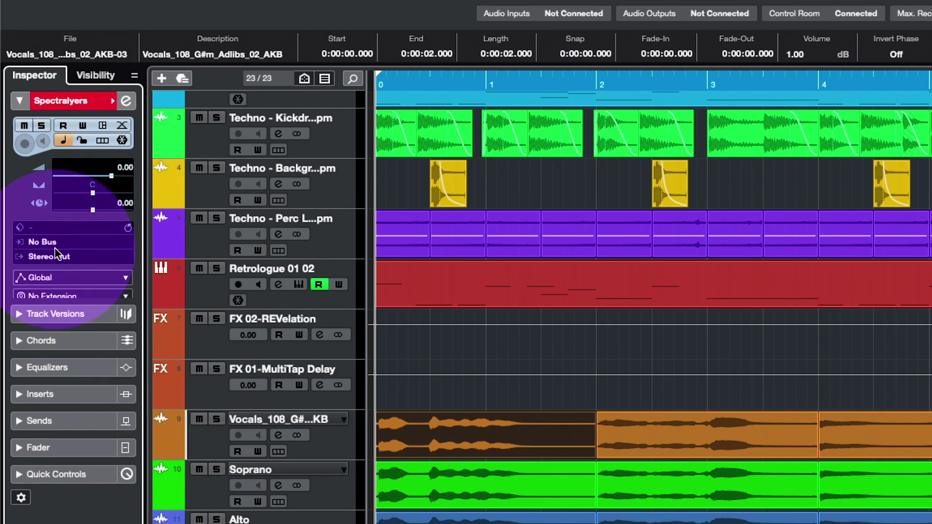
click(74, 297)
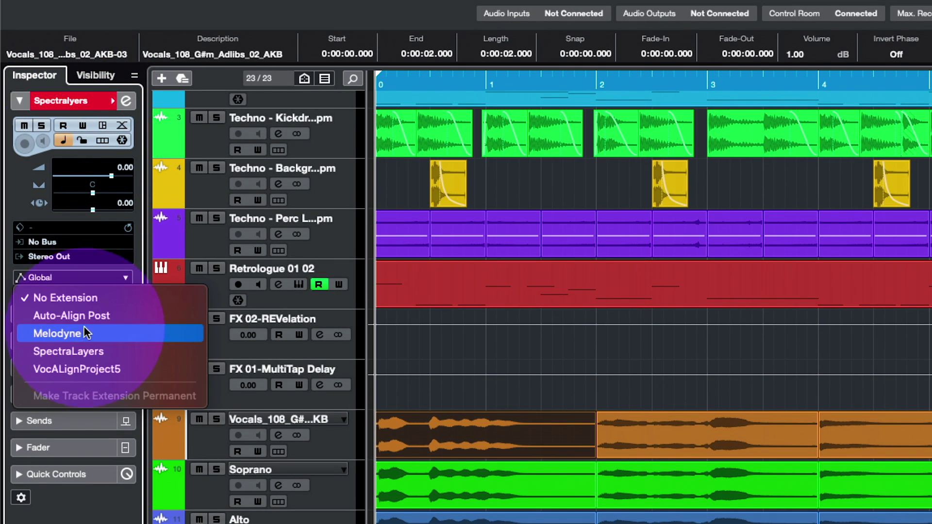
click(88, 349)
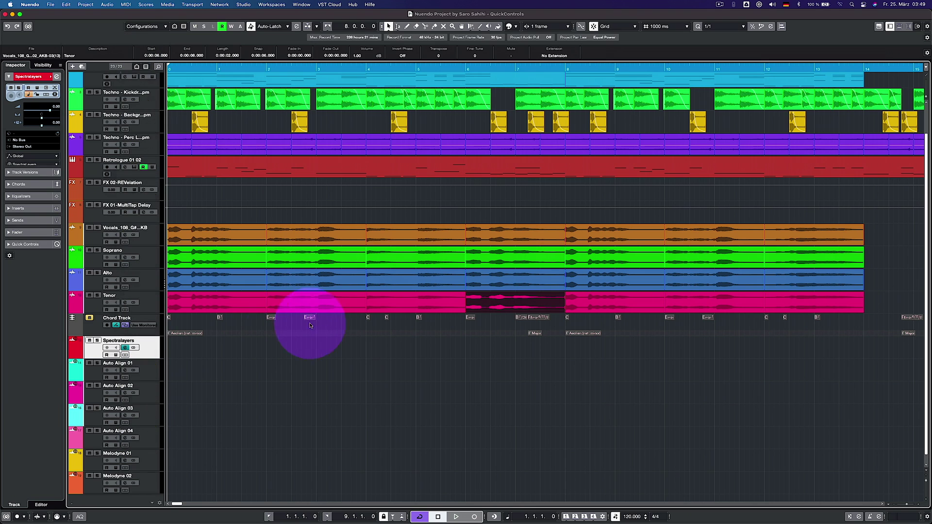
drag(249, 238, 239, 375)
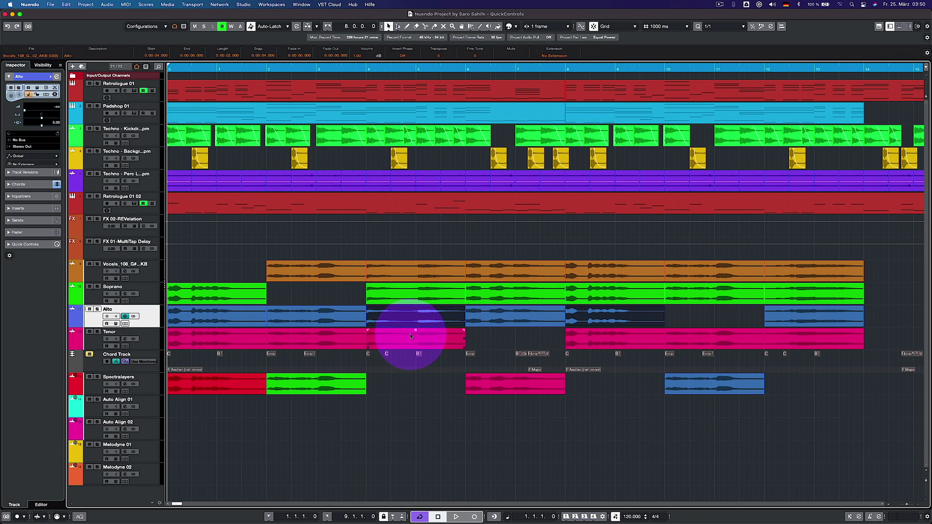
- Transfer the Alto and Tenor events at 4 and 8 seconds to the Auto Align tracks and set Auto Align 01 as the reference
shift+click(604, 332)
drag(406, 322, 372, 401)
double_click(388, 407)
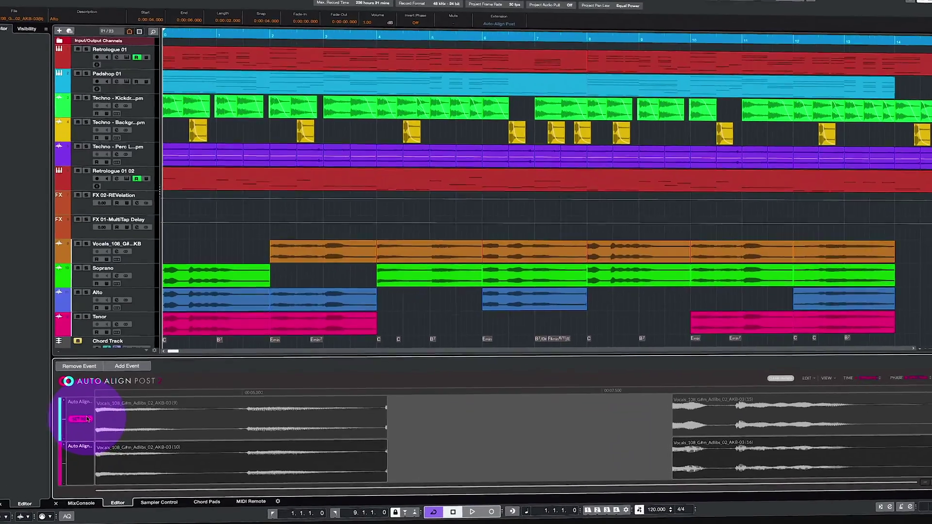
click(87, 418)
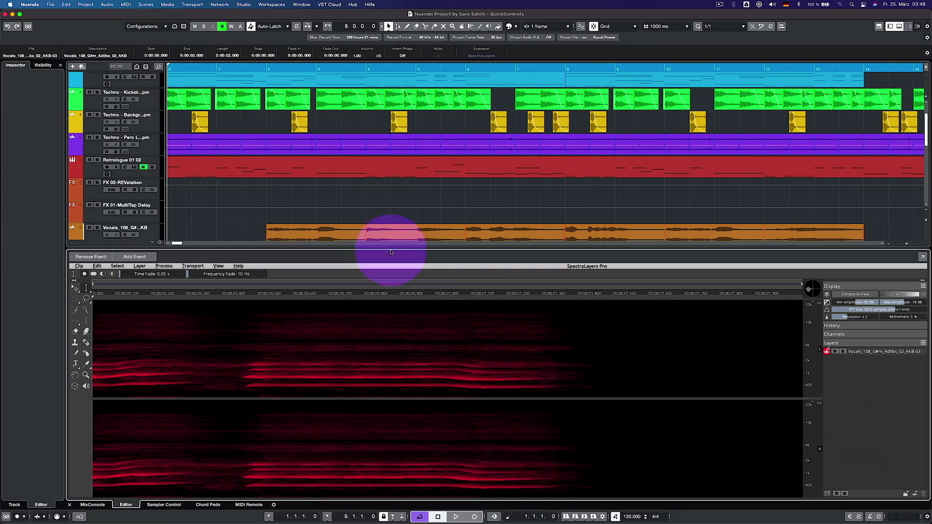
- Move the Soprano event at 2 seconds, the Tenor event at 6 seconds and the Alto event at 10 seconds to the Spectralyers track
drag(389, 250, 381, 364)
scroll(374, 307, down, 3)
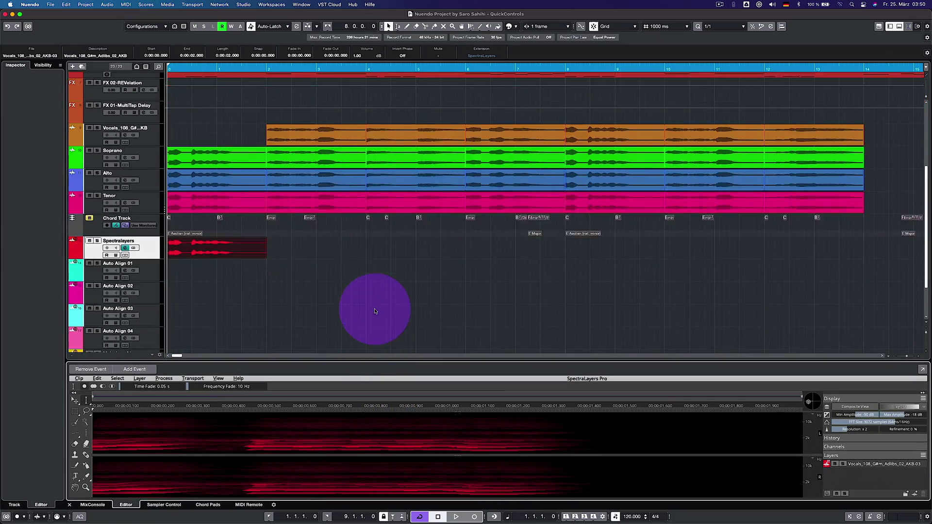
scroll(367, 203, up, 2)
drag(320, 200, 318, 289)
drag(506, 244, 515, 290)
drag(733, 223, 714, 290)
drag(537, 408, 507, 405)
drag(508, 360, 515, 214)
mouse_move(807, 258)
mouse_down()
mouse_move(817, 250)
mouse_move(793, 268)
mouse_up()
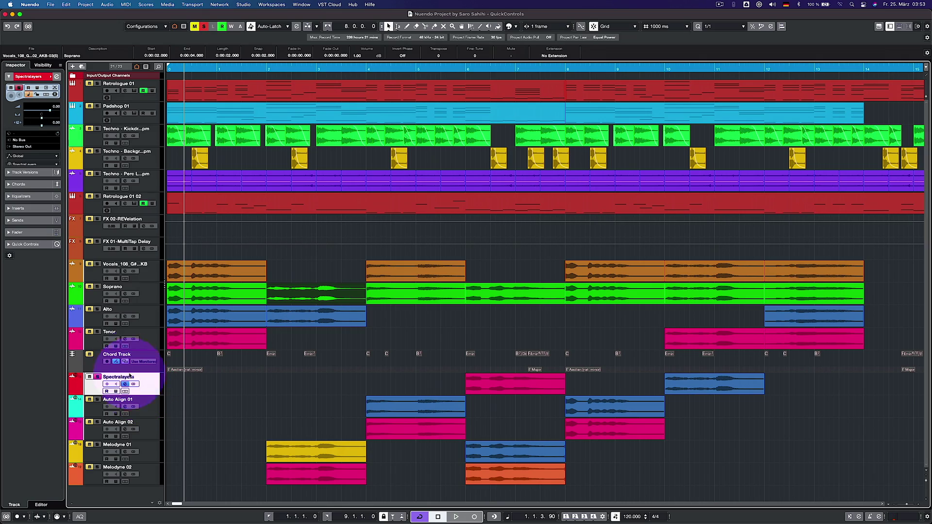
- Check the extension options for the Spectralayers track and make its SpectraLayers extension permanent
click(51, 165)
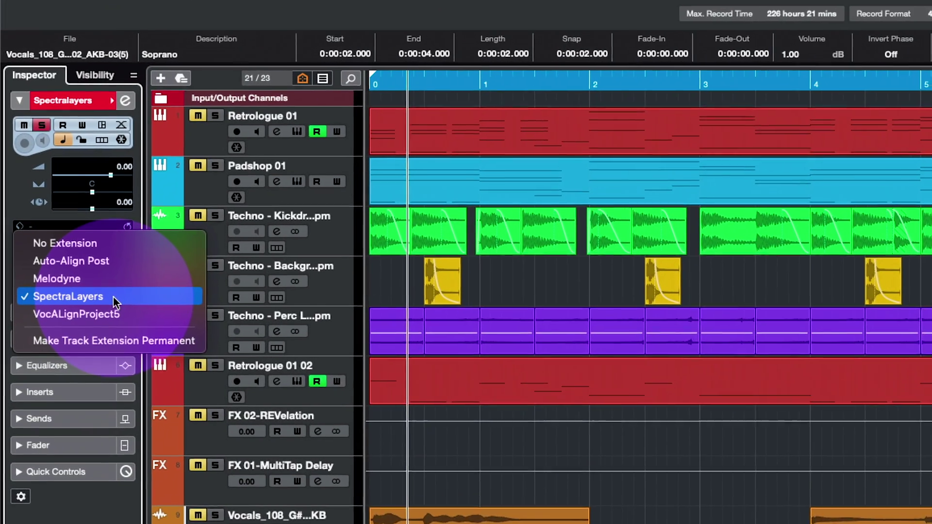
click(132, 338)
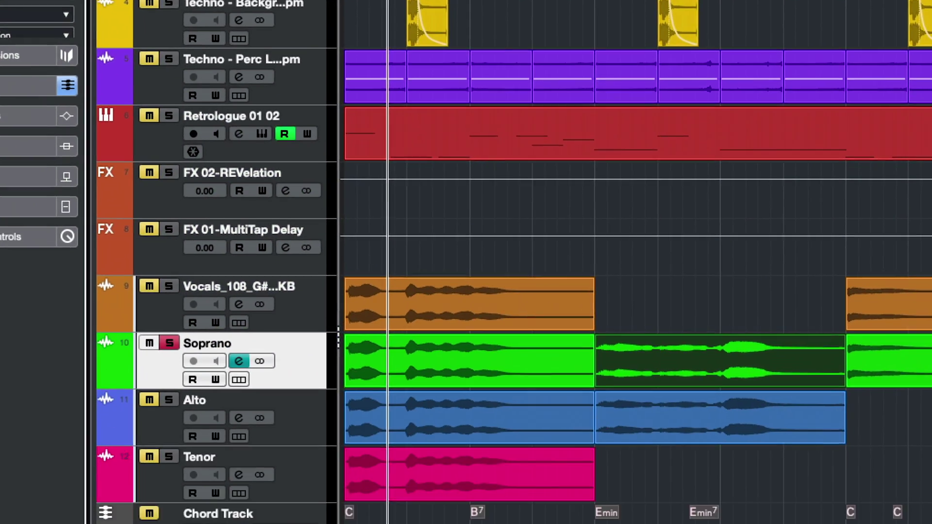
- Select the vocal event starting at position 6 on the Spectralayers track and try adjusting its edges
click(661, 518)
click(97, 406)
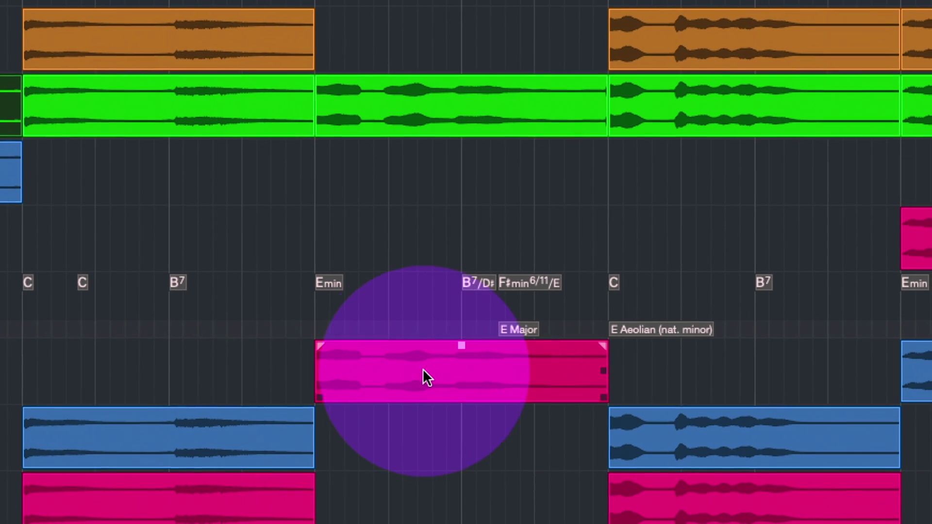
click(518, 394)
drag(342, 395, 552, 293)
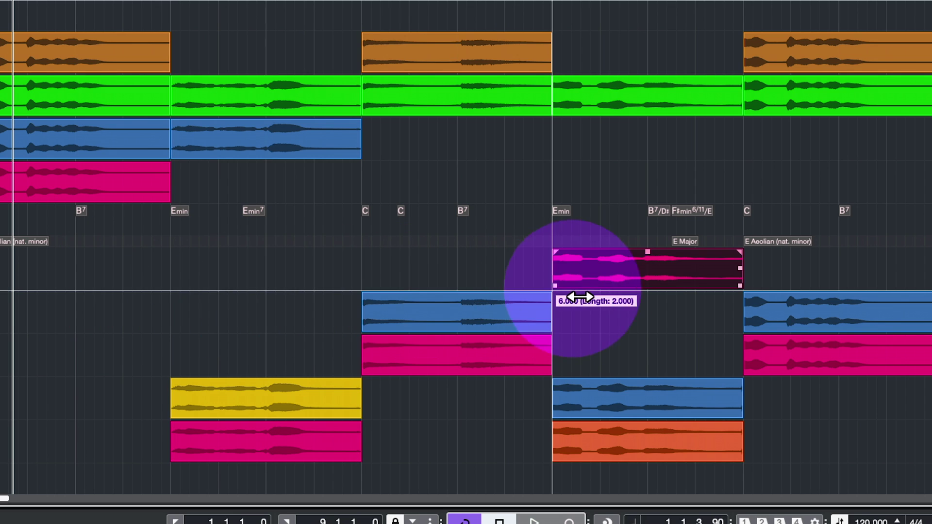
drag(746, 295, 871, 317)
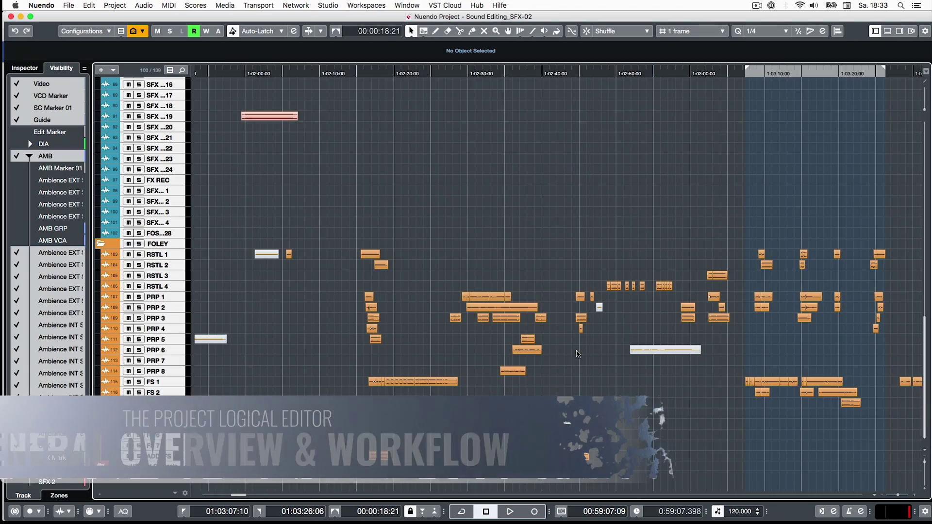
- Open the Project Logical Editor and load the Delete Muted preset
key(g)
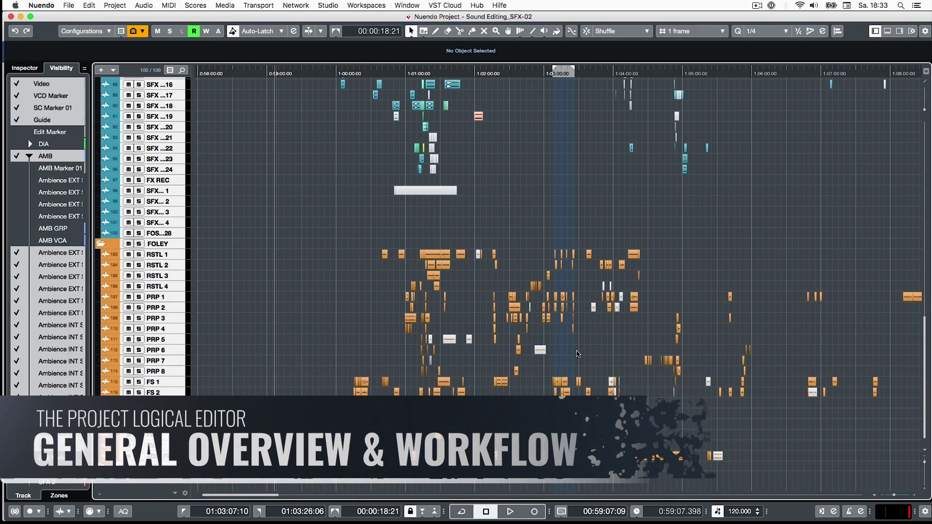
scroll(579, 353, right, 5)
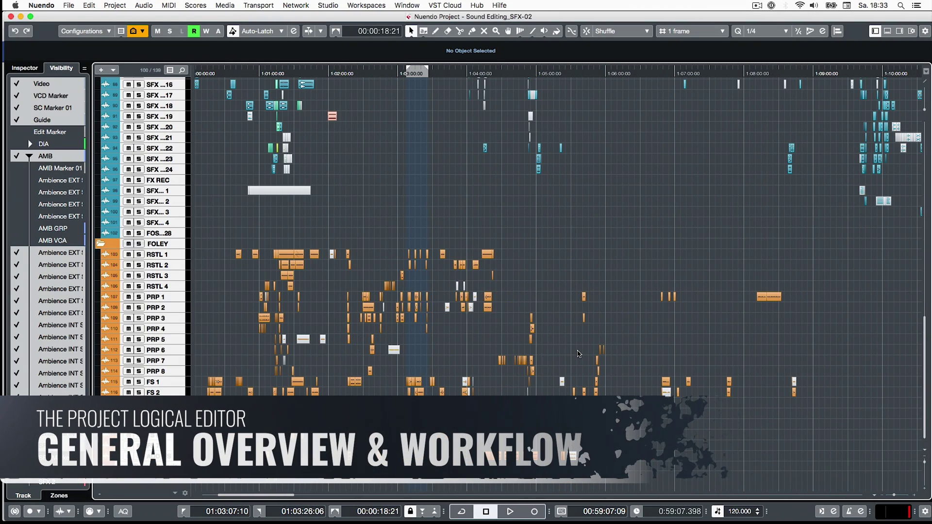
key(g)
key(g)
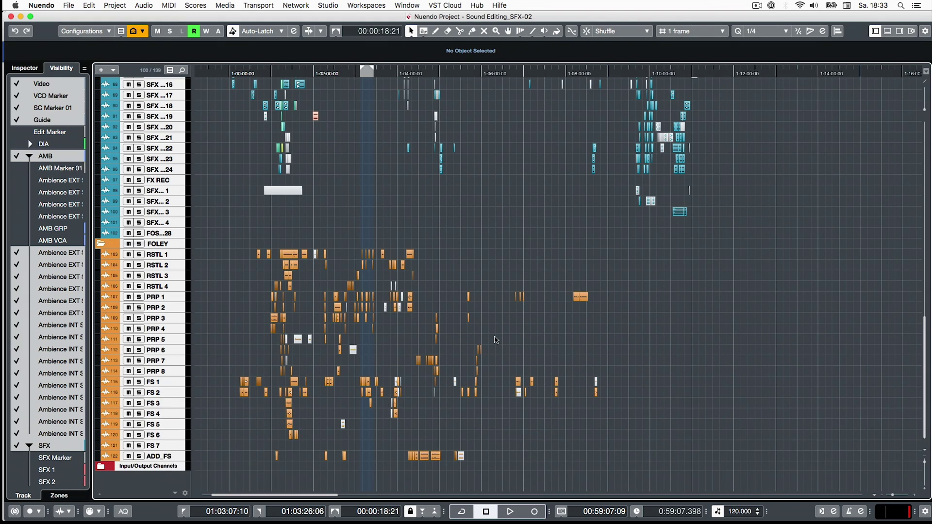
scroll(495, 339, up, 15)
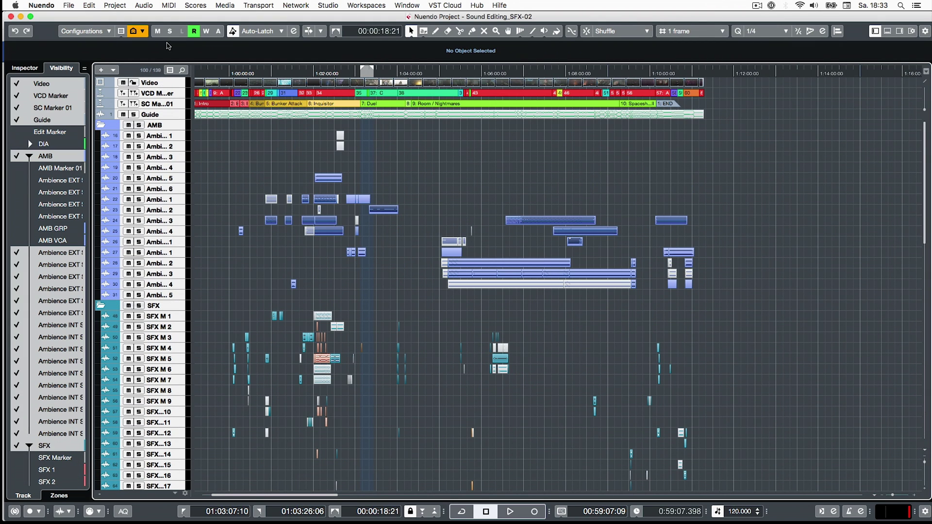
click(115, 6)
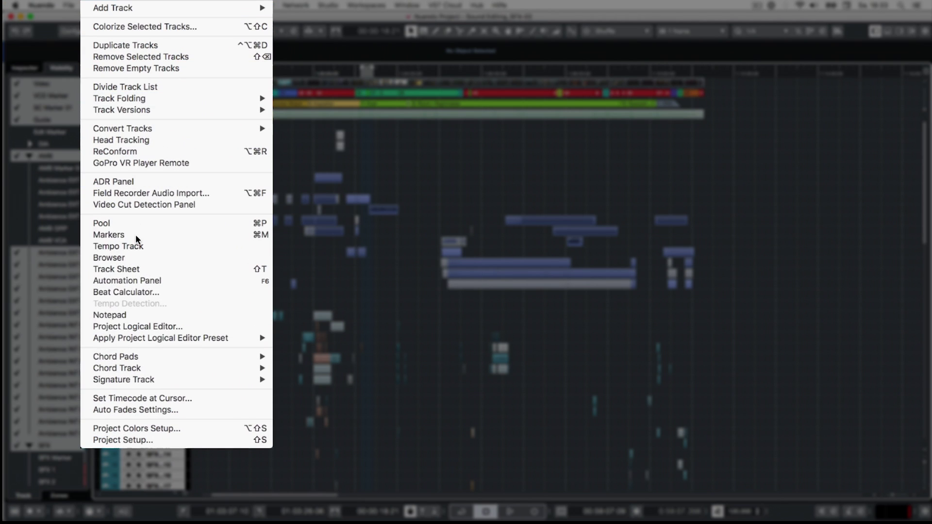
click(156, 326)
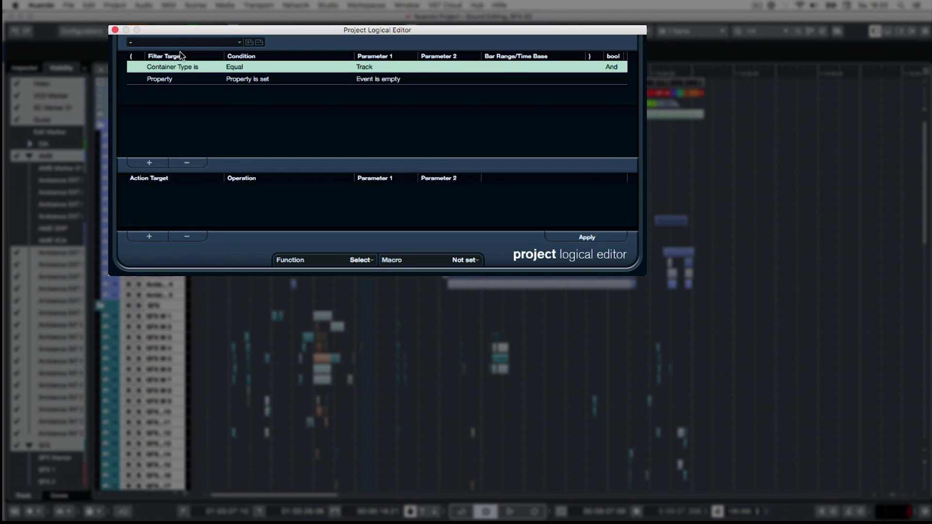
click(177, 42)
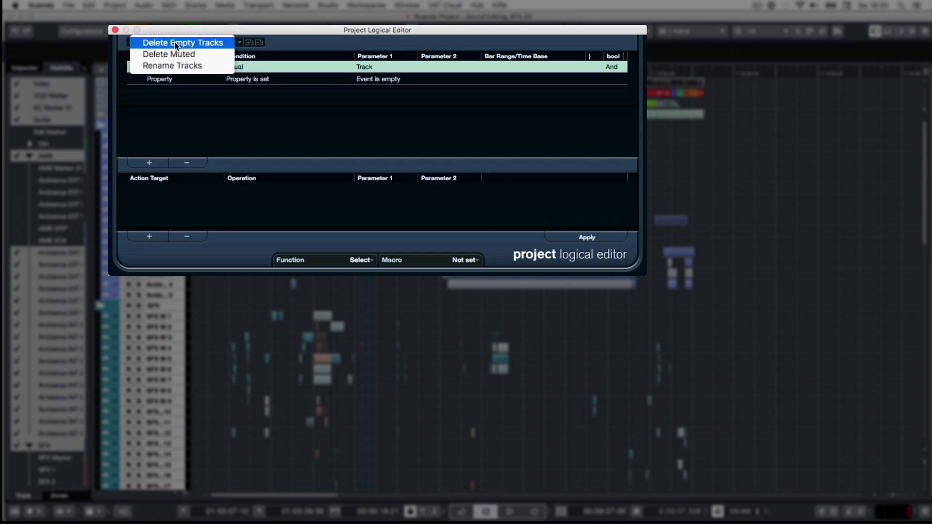
click(201, 58)
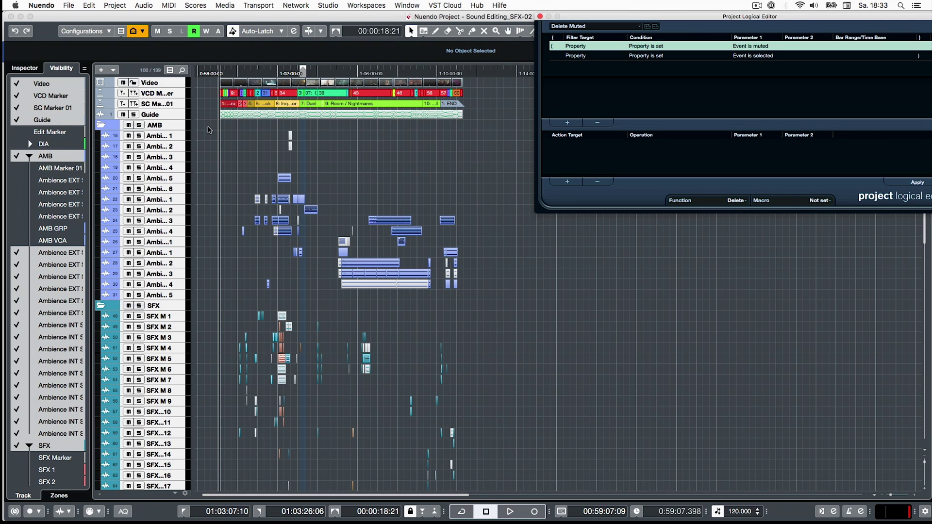
- Select all events across the ambience, SFX and foley tracks and apply the preset to delete the muted ones
drag(209, 130, 523, 521)
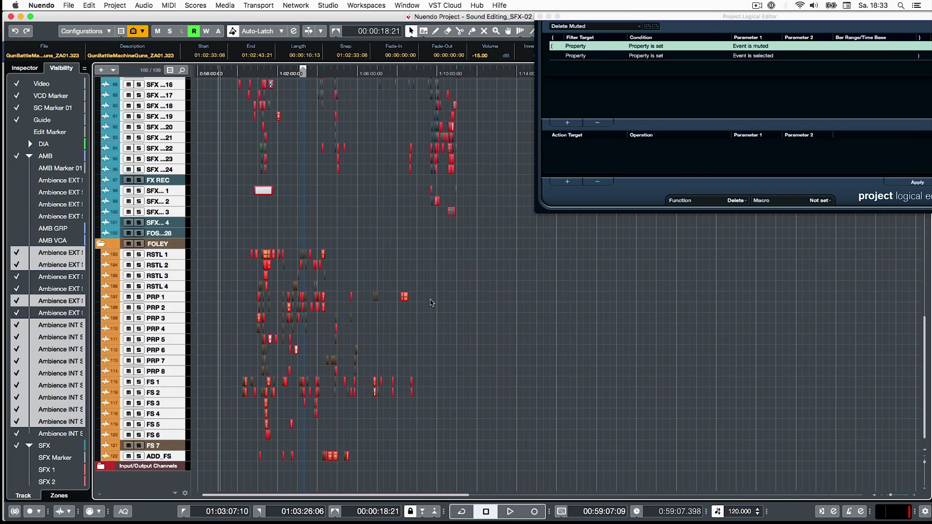
click(919, 182)
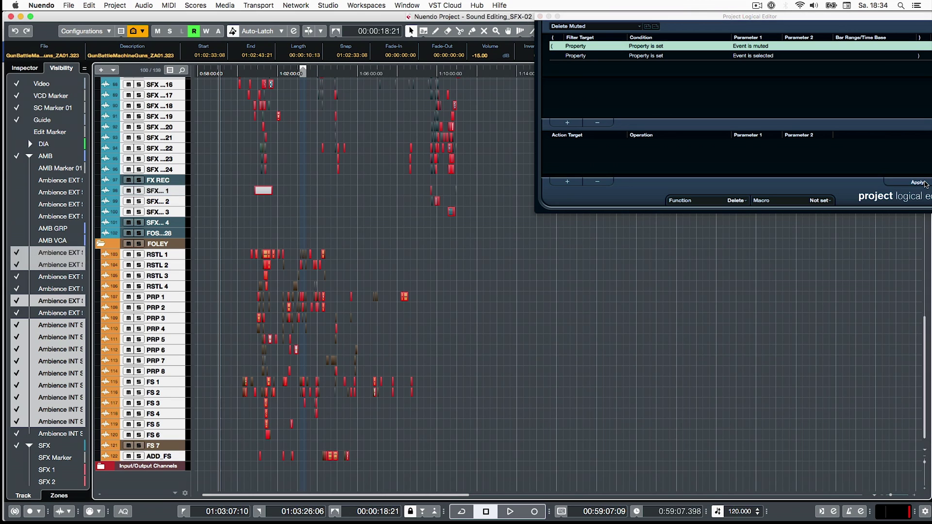
- Load the Delete Empty Tracks preset, apply it to select the empty tracks, and remove those tracks
scroll(338, 381, up, 20)
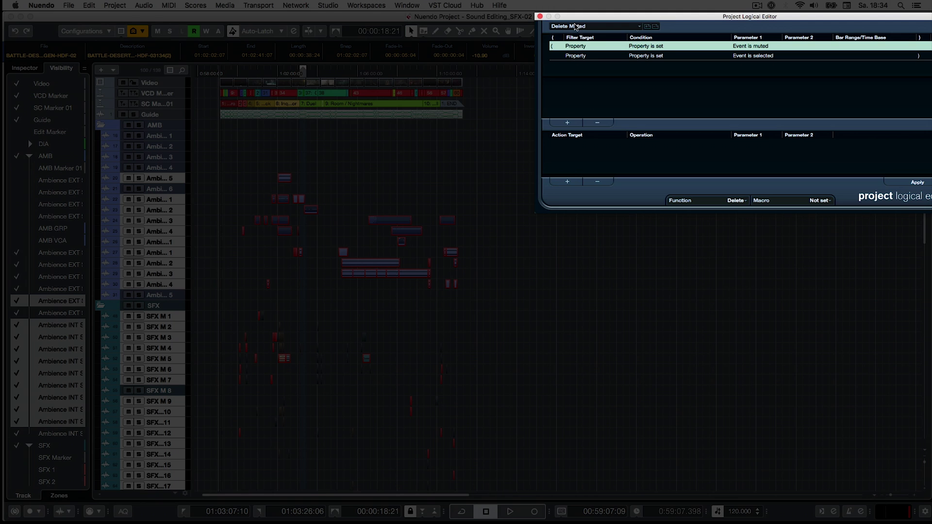
click(575, 26)
click(578, 16)
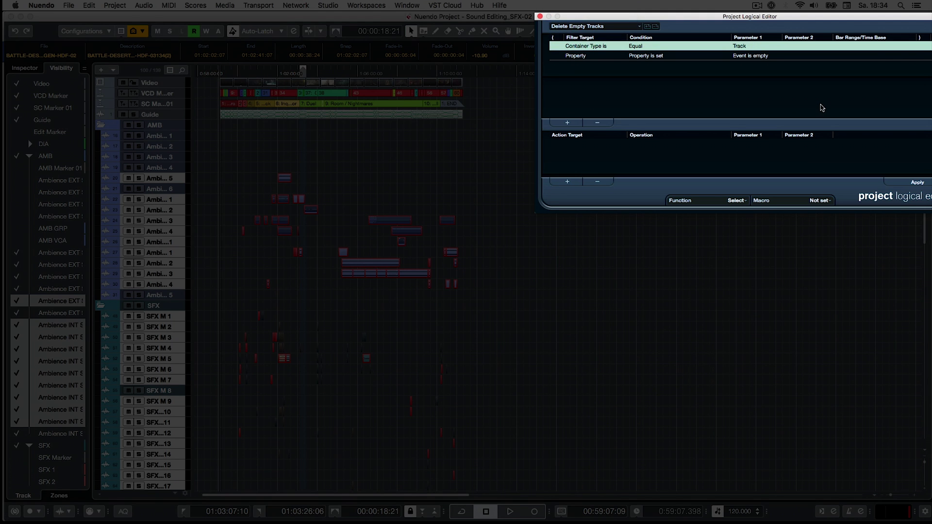
click(907, 184)
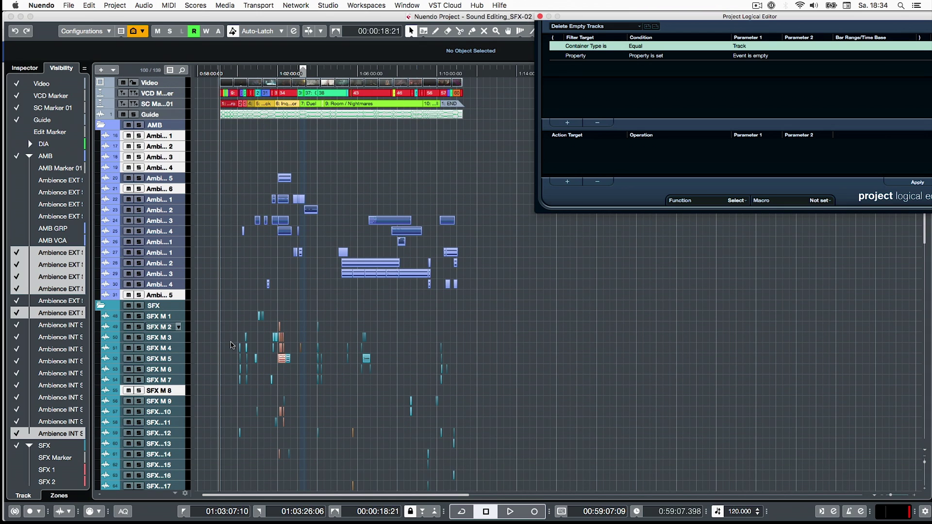
key(shift)
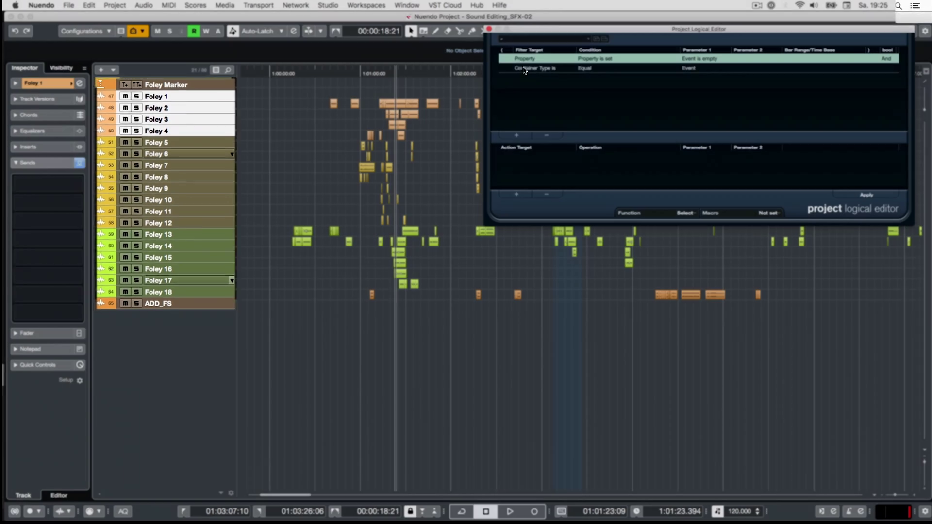
- Load the Rename Tracks preset and rename the selected tracks Foley 1 to 4 with the numbered name RSTL
click(543, 39)
click(528, 47)
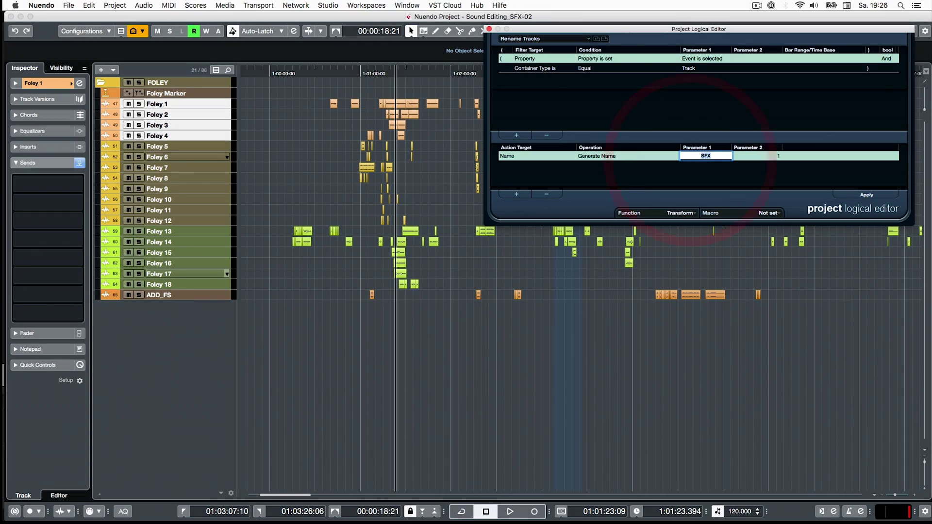
click(867, 195)
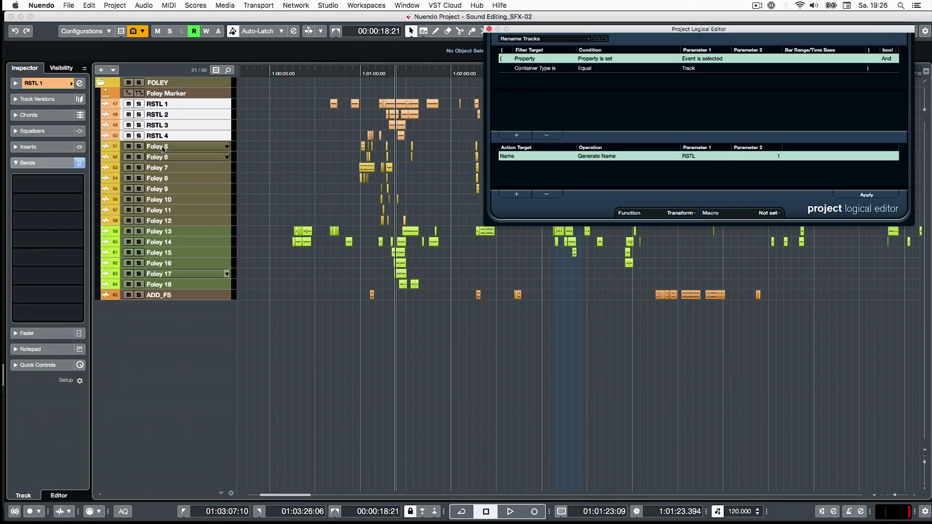
- Rename tracks Foley 5 to 12 with the numbered name PRP and Foley 13 to 18 with FS
click(160, 146)
shift+click(160, 221)
click(705, 156)
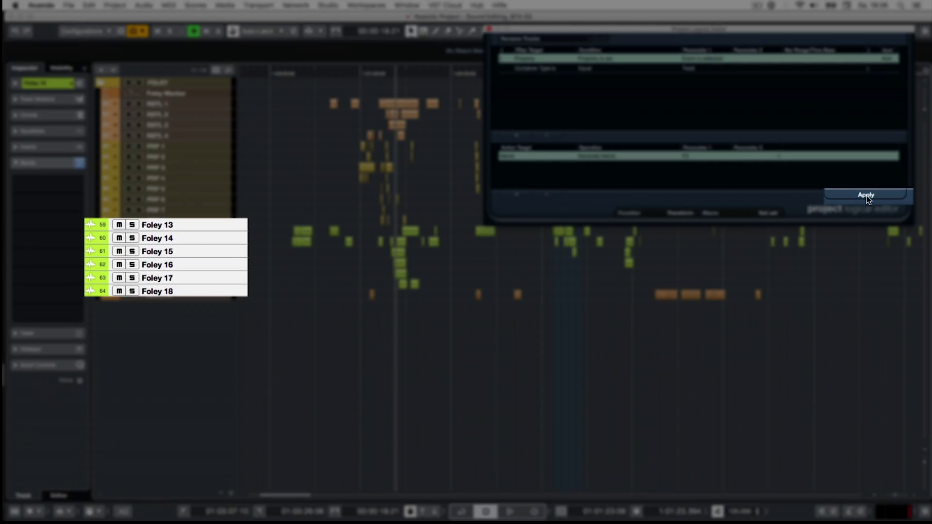
click(866, 195)
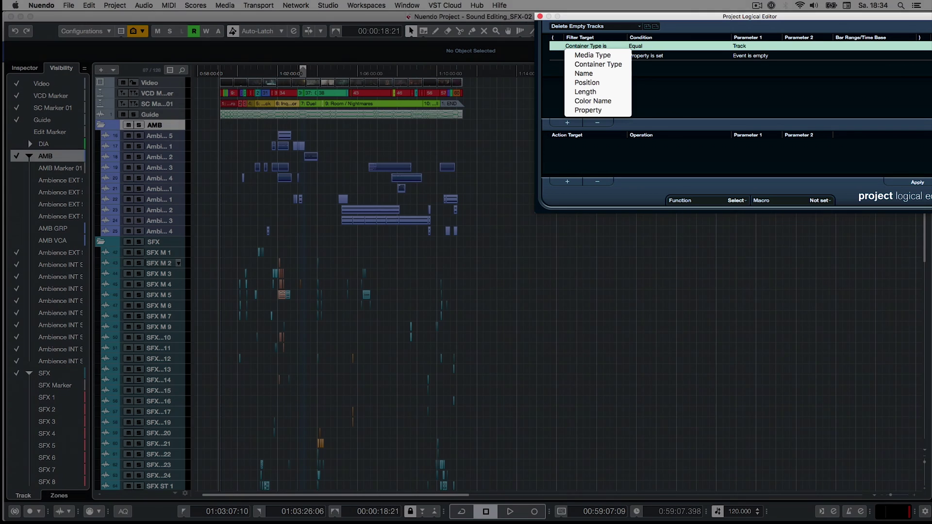
- Examine the filter target and action target options available for the Delete Empty Tracks preset
click(646, 56)
key(Return)
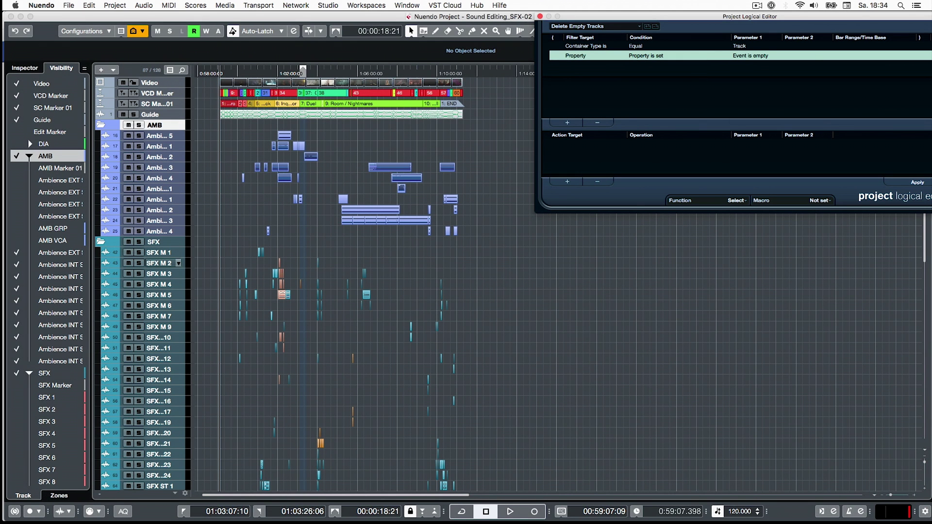
key(Escape)
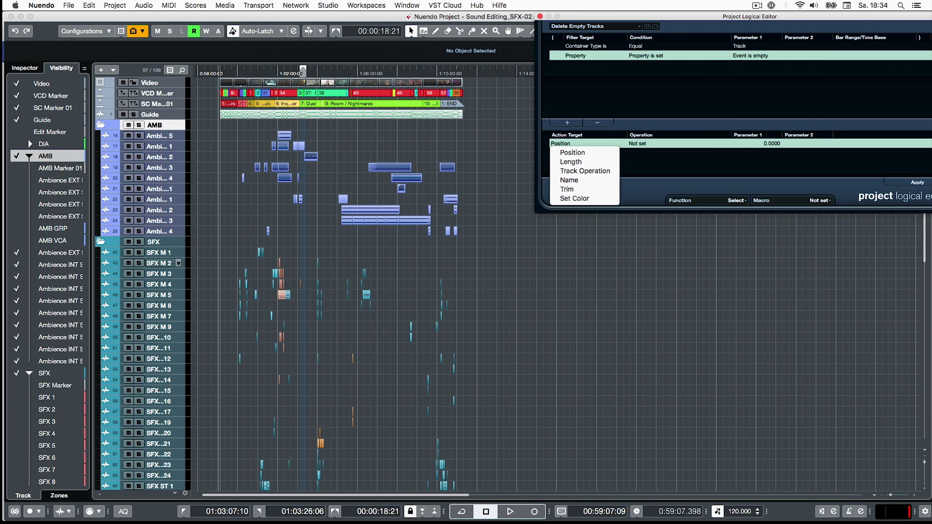
key(super+w)
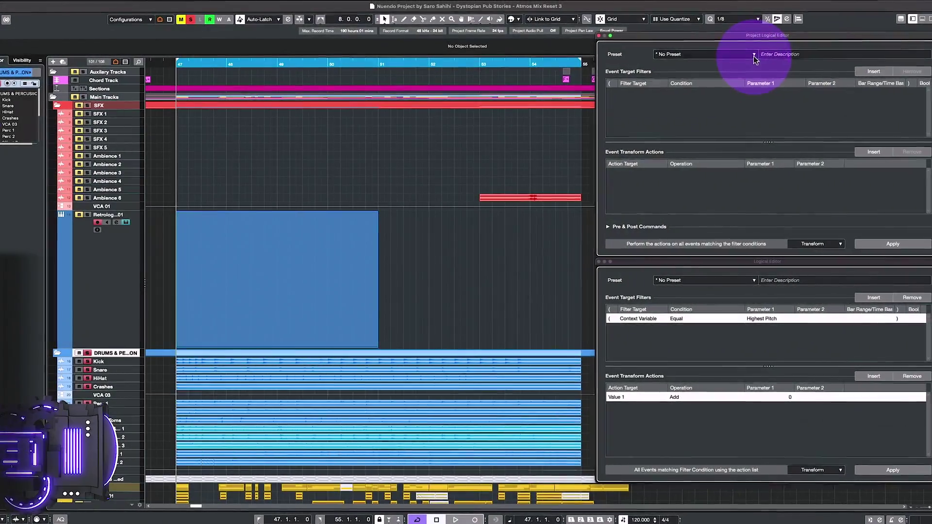
- Browse the user and factory presets of the Project Logical Editor down to the Visibility category
click(750, 55)
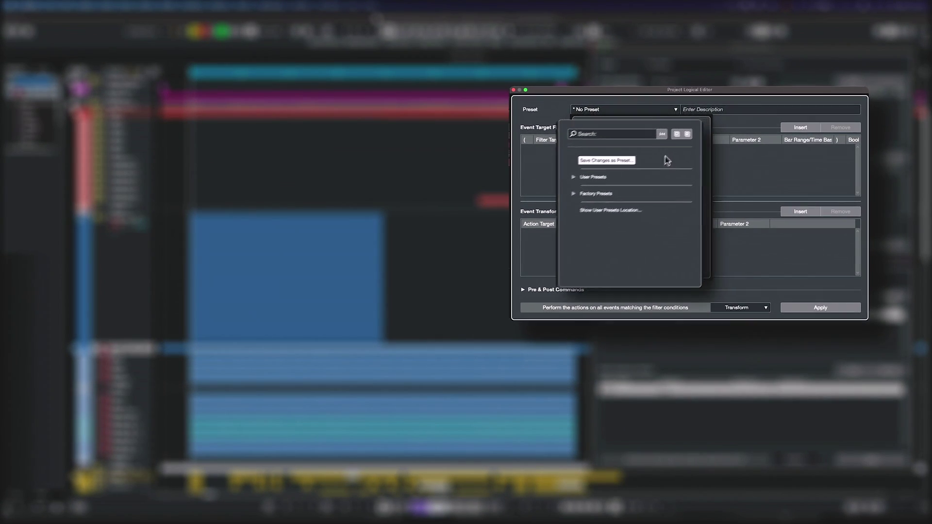
click(592, 168)
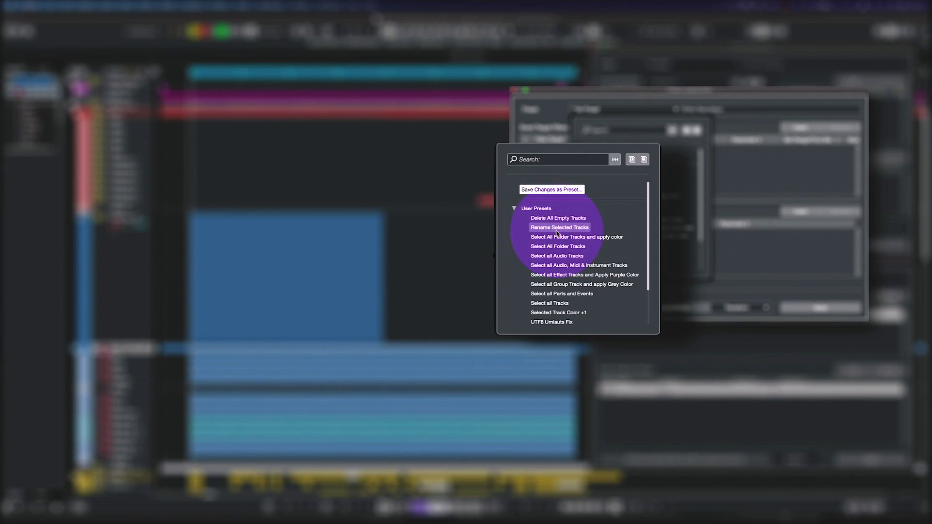
scroll(617, 268, down, 10)
scroll(609, 266, down, 15)
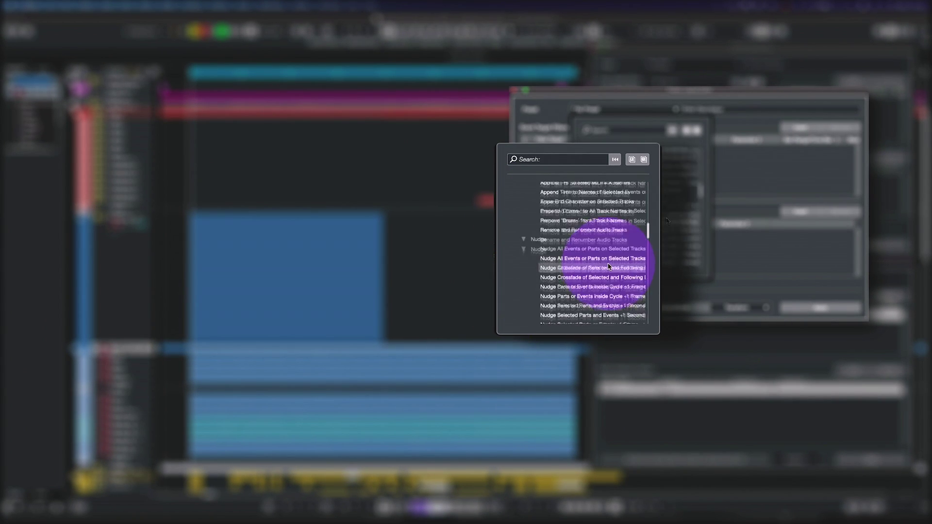
scroll(607, 264, down, 5)
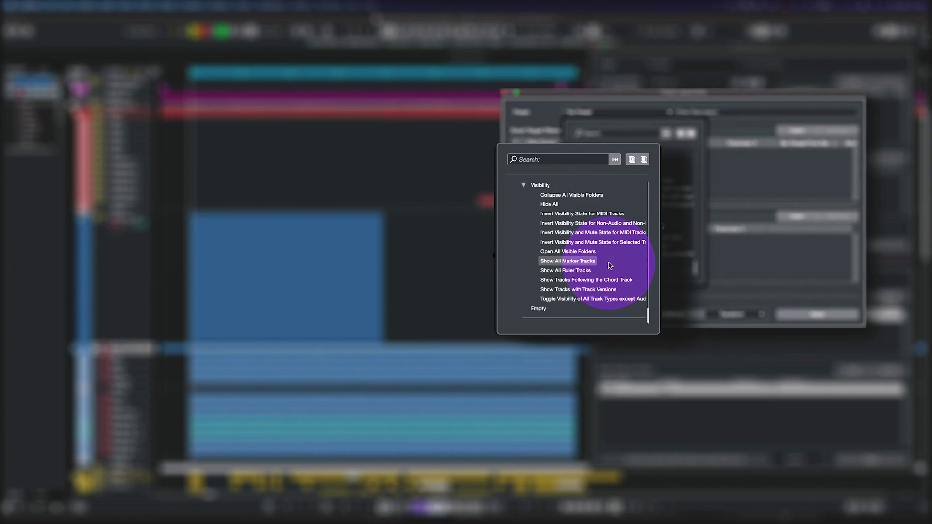
click(607, 281)
- Set the event target filter to Property, Property Is Set, with Parent Object Is Selected
click(485, 182)
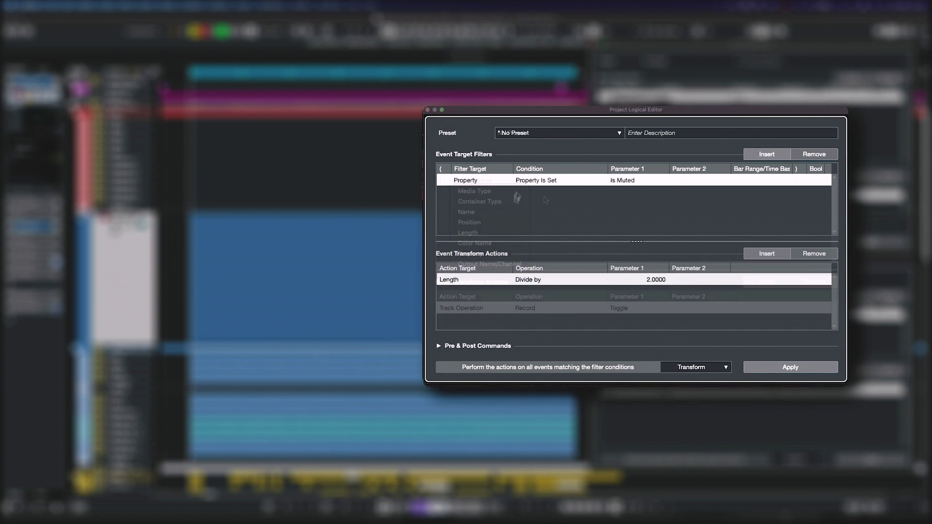
click(626, 180)
click(643, 287)
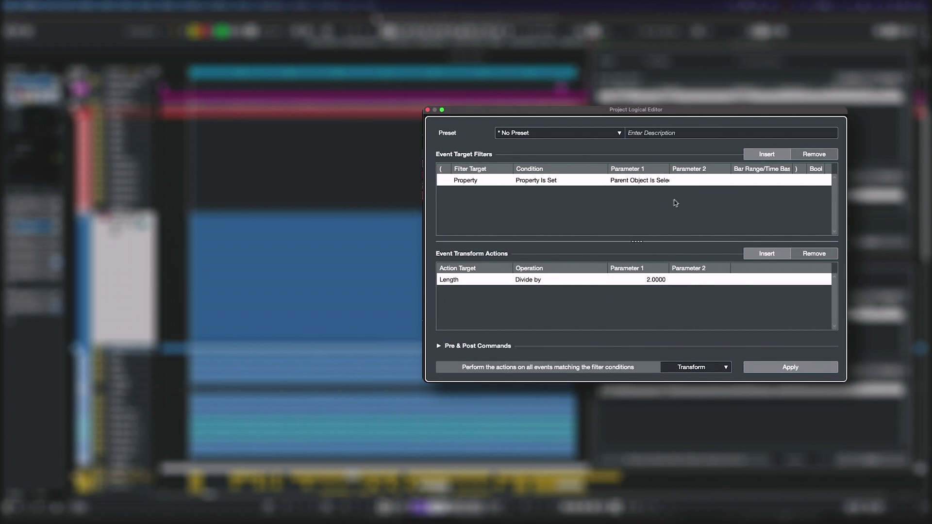
- Set the Set Color transform action's fixed value to Color 2
drag(674, 173, 686, 175)
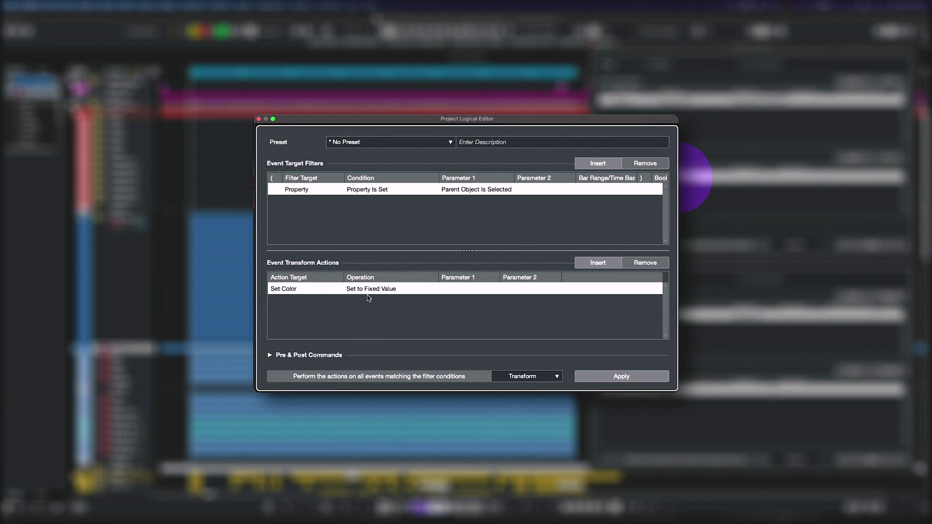
click(482, 288)
click(465, 315)
- Define a second transform action that targets Name, choosing its operation and entering Drum as the text
click(289, 301)
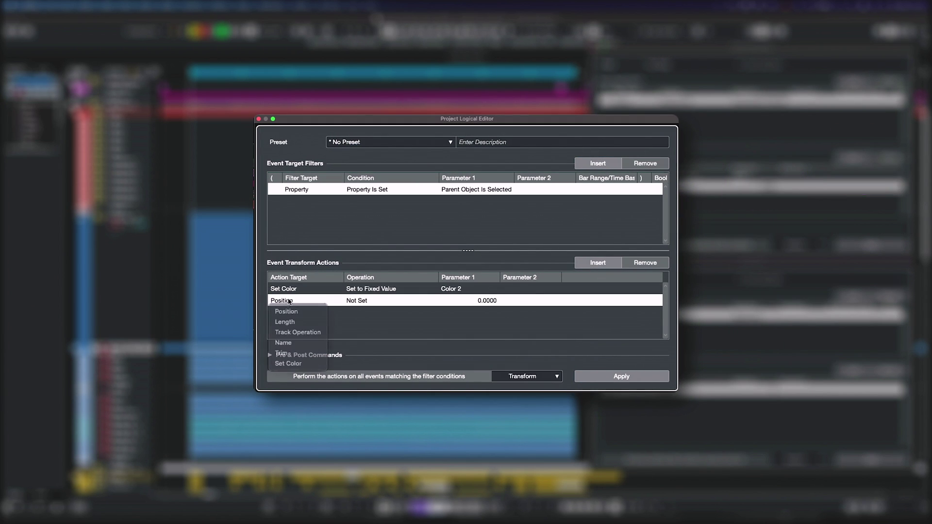
click(283, 342)
click(360, 300)
click(369, 343)
click(458, 301)
text(Drum)
click(541, 300)
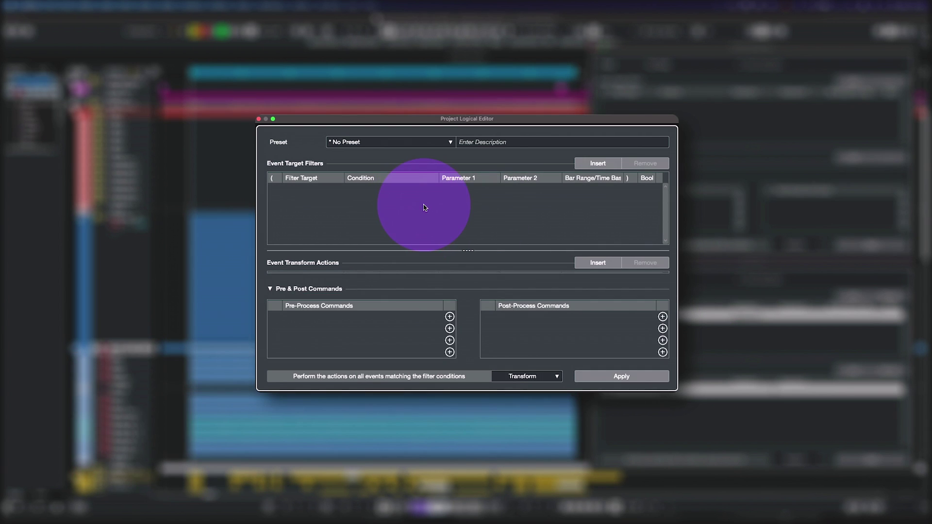
- Examine the available pre- and post-process commands, including the Macro and Process Project Logical Editor categories
click(449, 340)
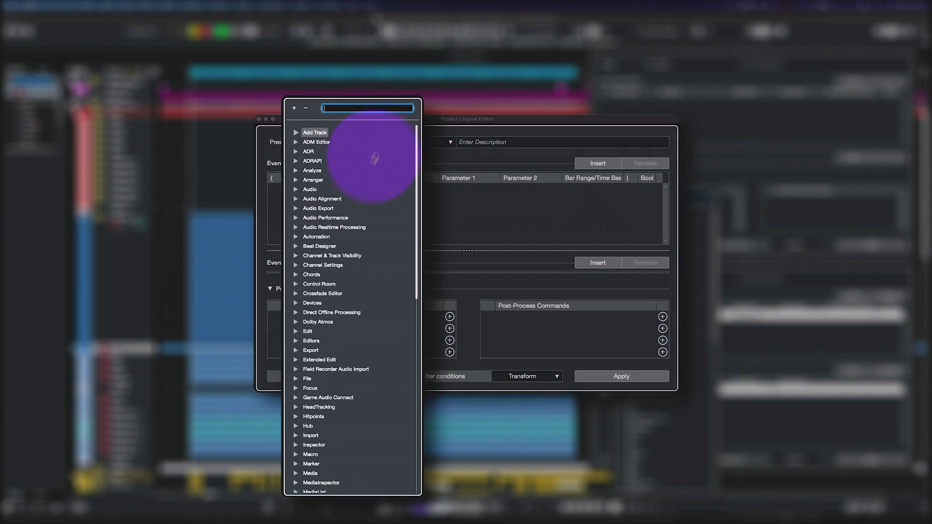
scroll(333, 322, down, 10)
click(318, 179)
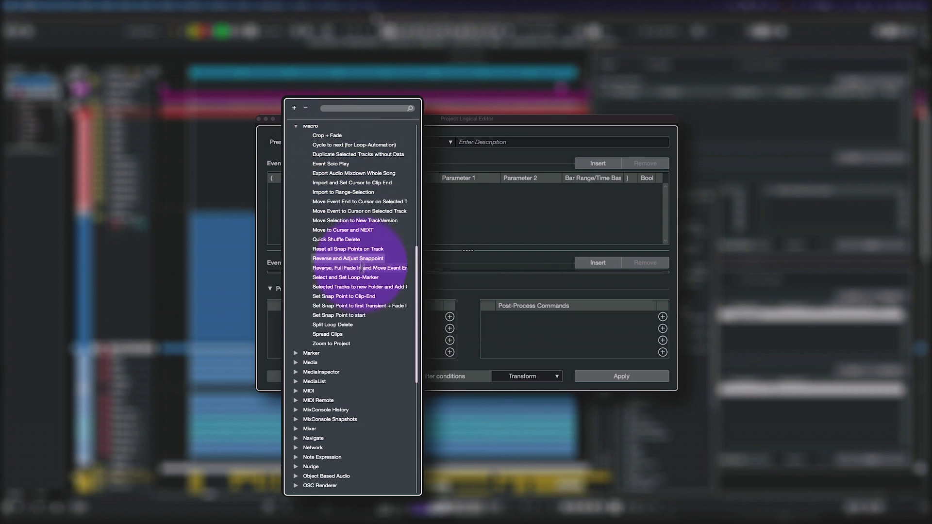
scroll(339, 301, down, 5)
click(296, 326)
scroll(388, 344, down, 1)
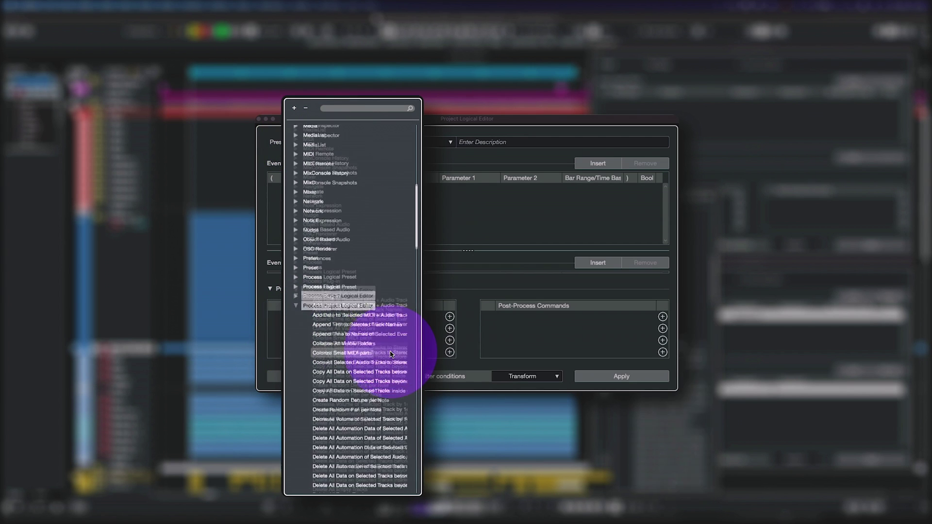
scroll(393, 354, down, 3)
click(566, 337)
click(662, 316)
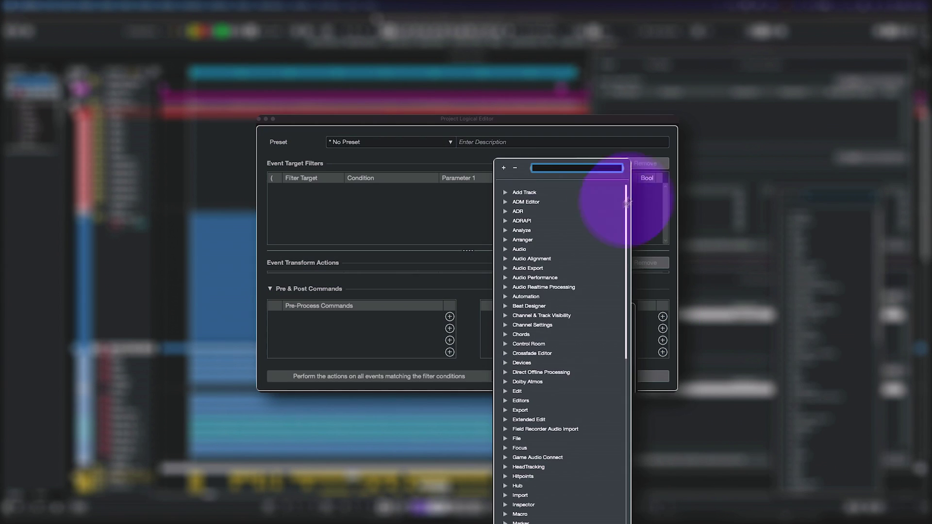
scroll(563, 279, down, 15)
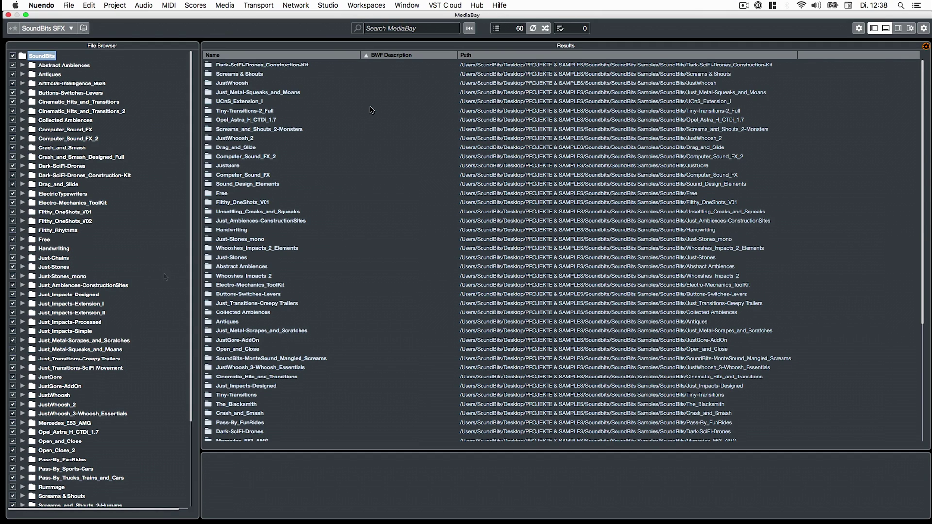
- Show the Pro Sound Effects location in MediaBay and return to the SoundBits SFX location
click(69, 29)
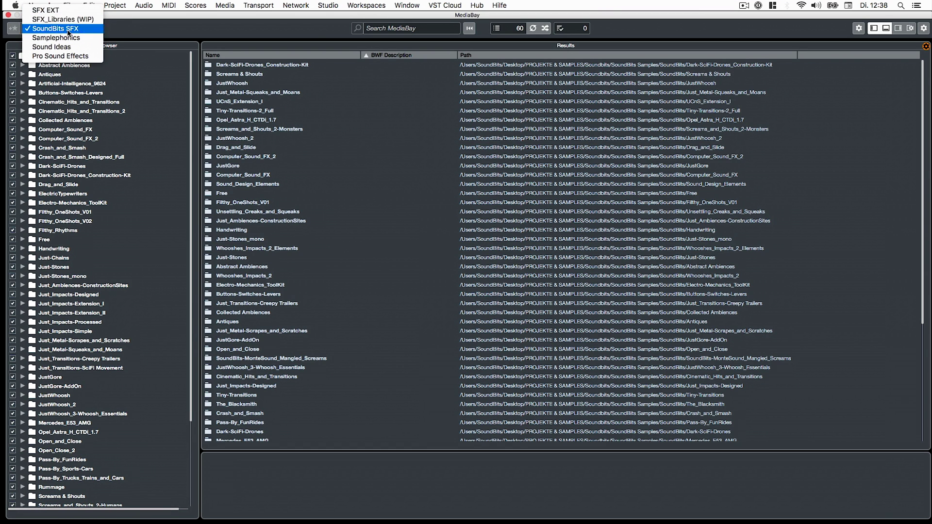
click(60, 55)
click(73, 28)
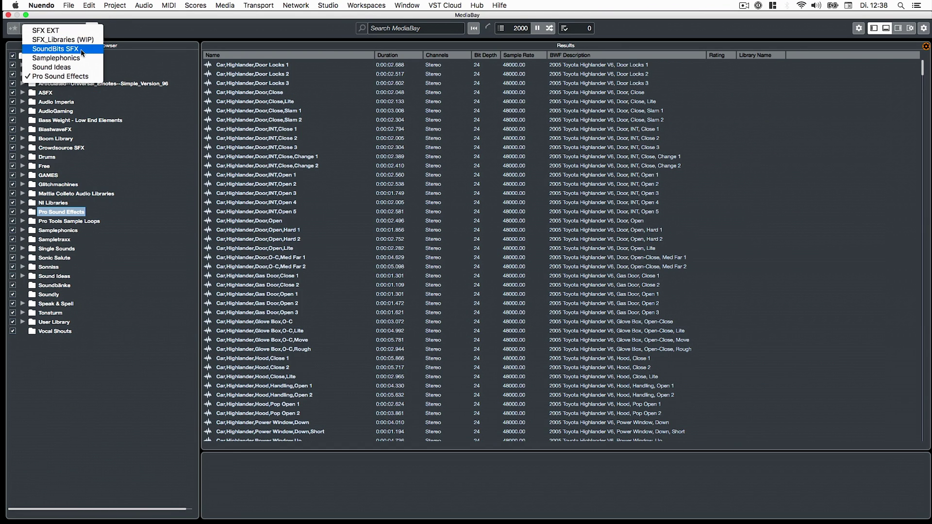
click(39, 50)
- Search the SoundBits SFX location in MediaBay for "Ambience City Birds"
click(435, 33)
text(Ambience)
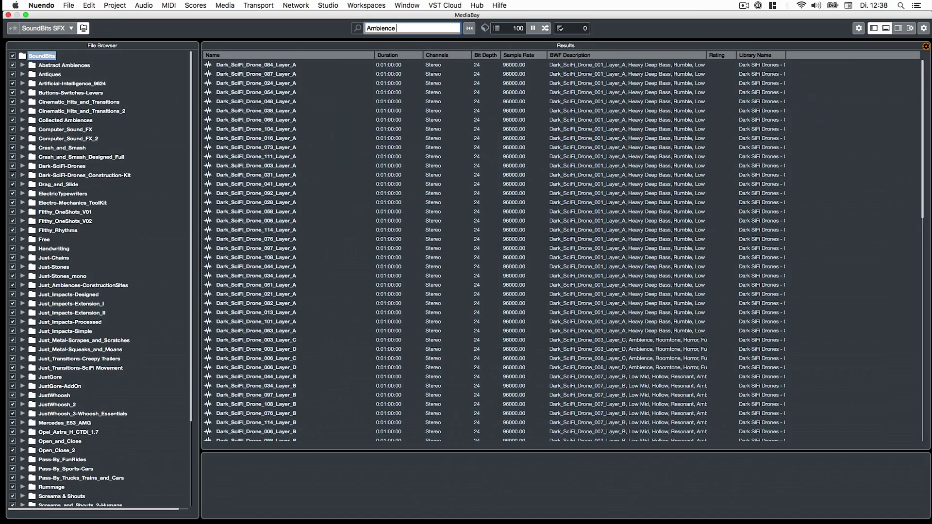
text( City Birds)
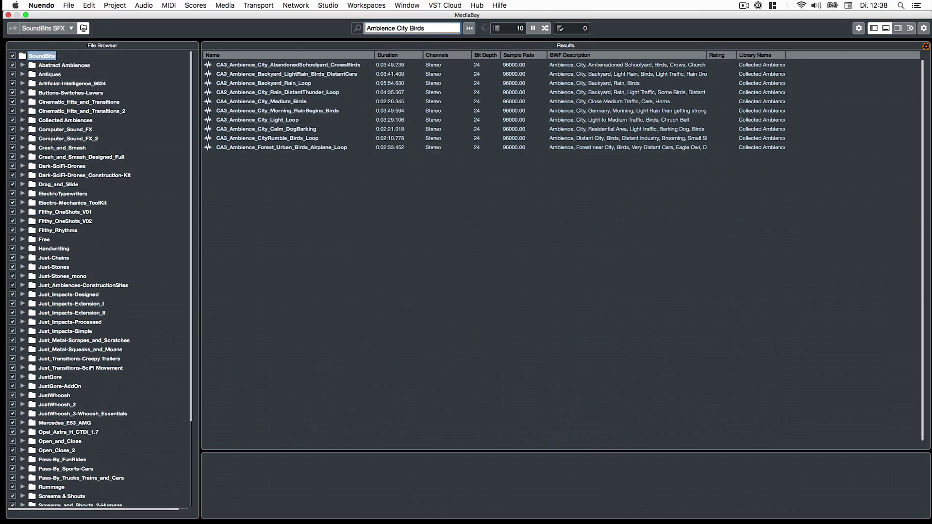
- Audition several found ambiences, including CA10_Ambience_City_Alameda_Churchbells, and inspect the BWF description of CA3_Ambience_City_Morning_RainBegins_Birds
click(357, 485)
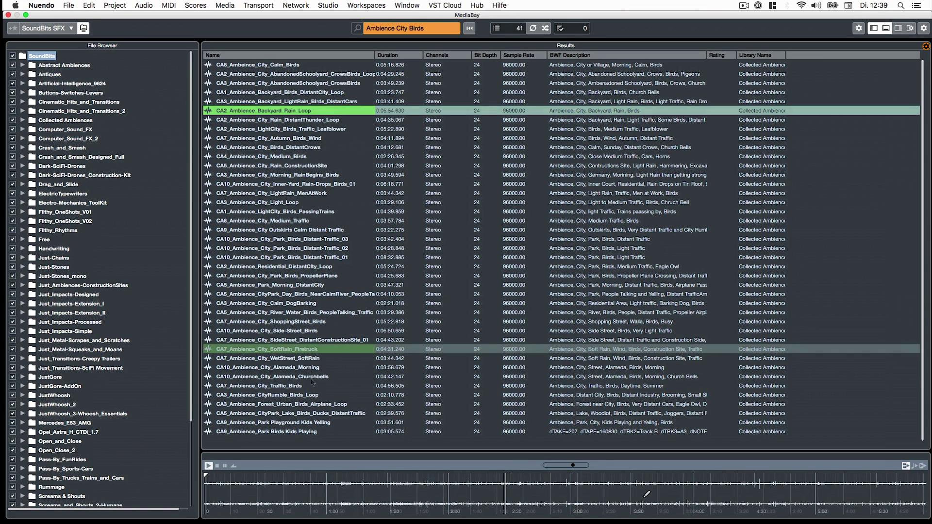
click(291, 376)
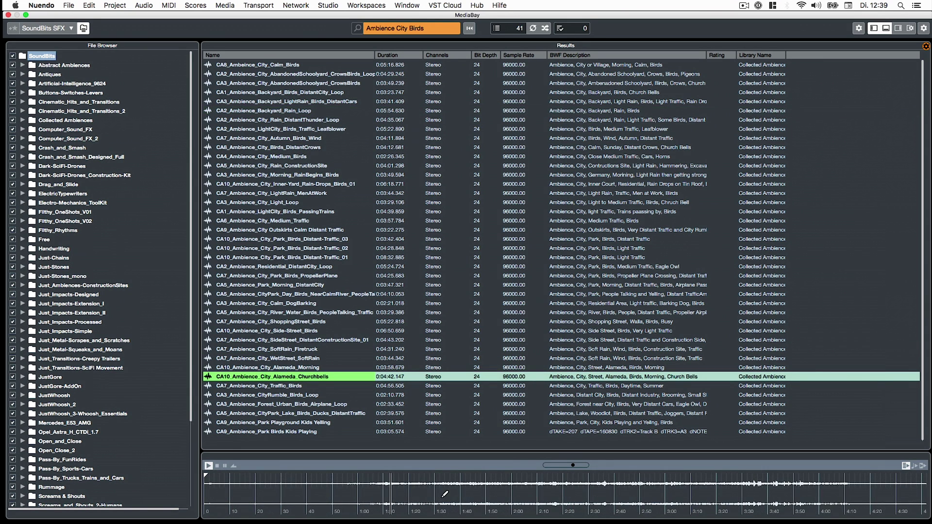
click(324, 393)
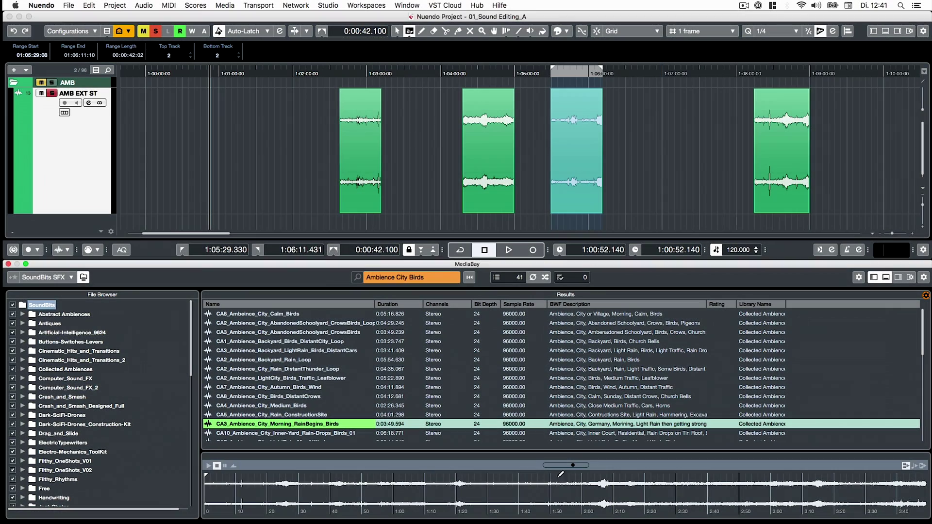
click(584, 425)
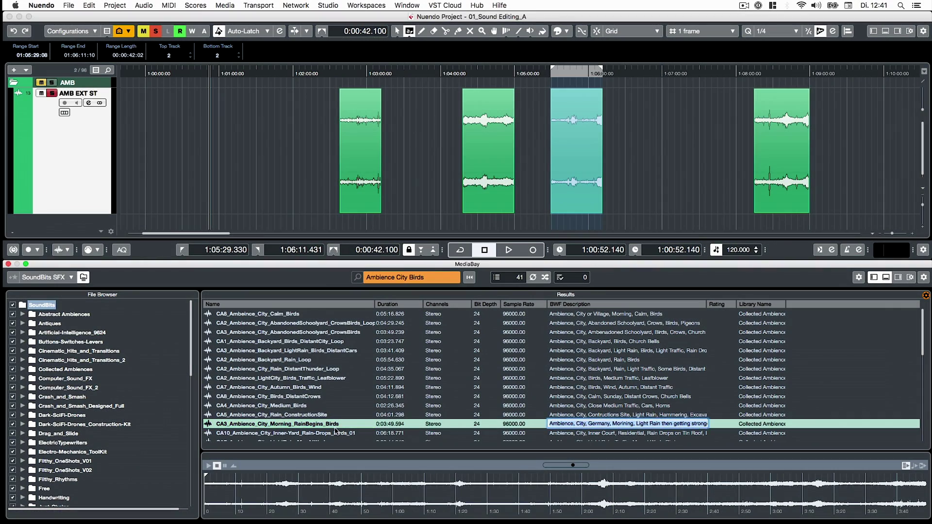
click(326, 424)
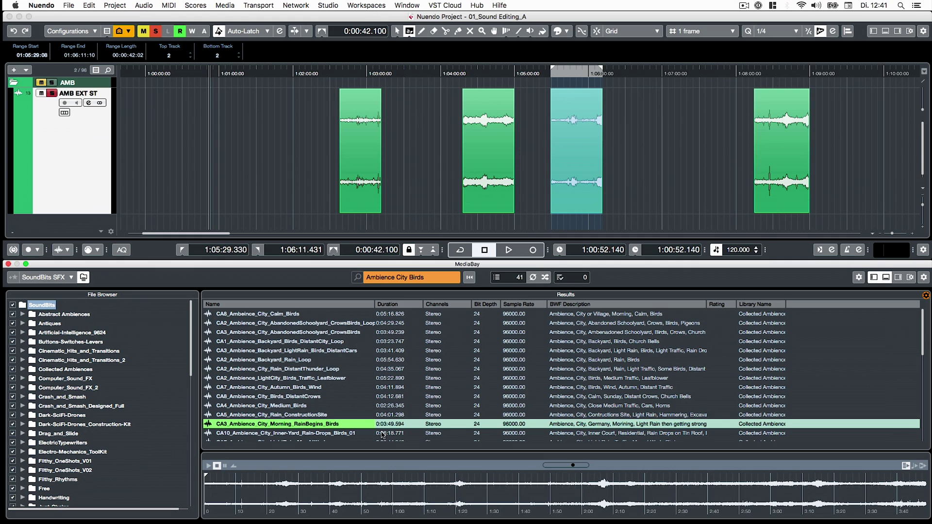
- Show the Filters section above the MediaBay results with the logical filter
click(897, 278)
scroll(873, 420, up, 6)
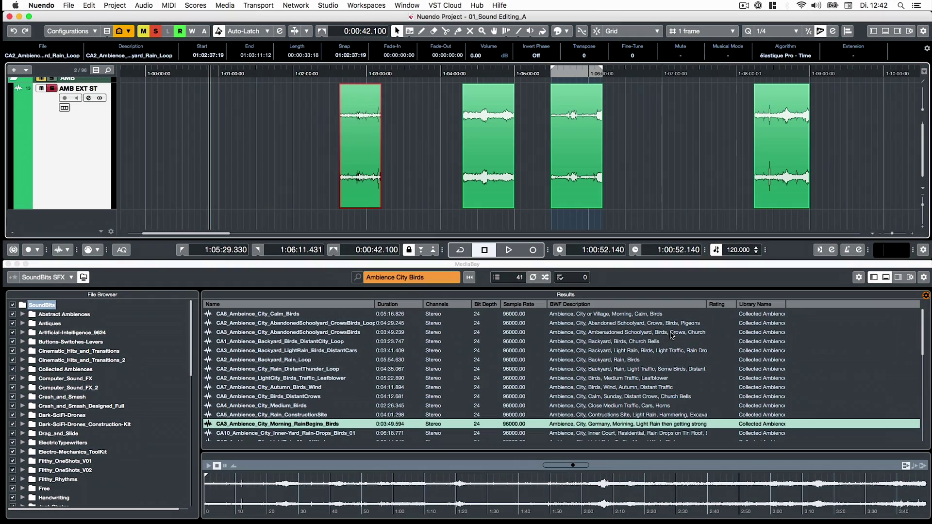
click(910, 277)
click(773, 247)
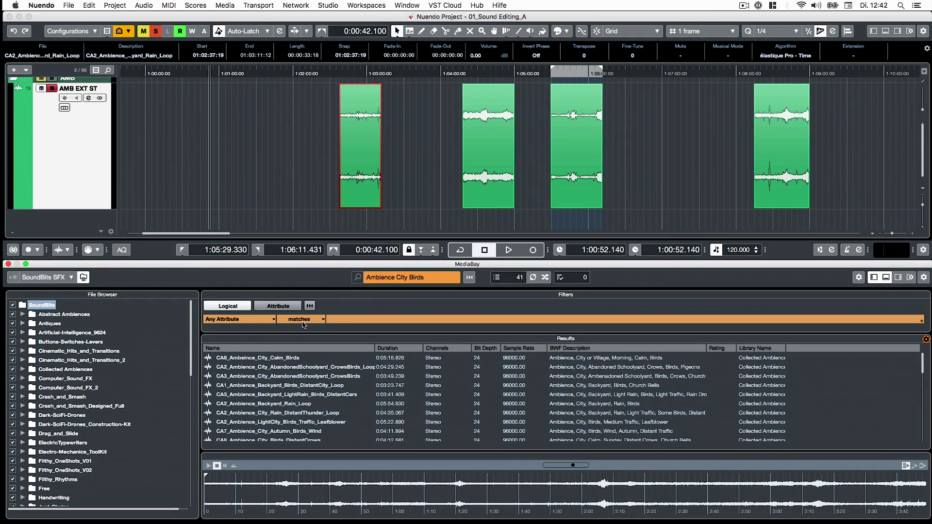
- Examine the attributes and the matching conditions available for the logical filter in MediaBay
scroll(291, 388, down, 3)
click(274, 318)
scroll(463, 178, down, 10)
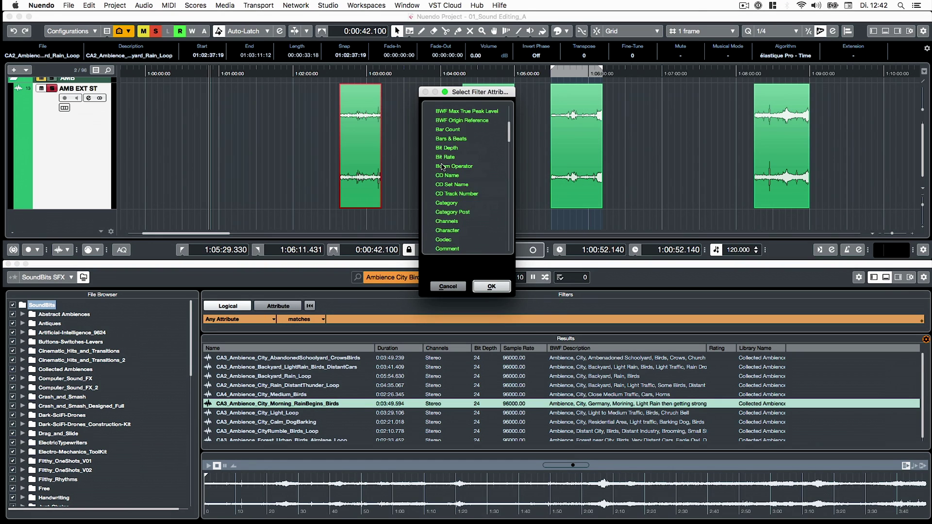
scroll(463, 179, up, 5)
click(491, 287)
click(306, 319)
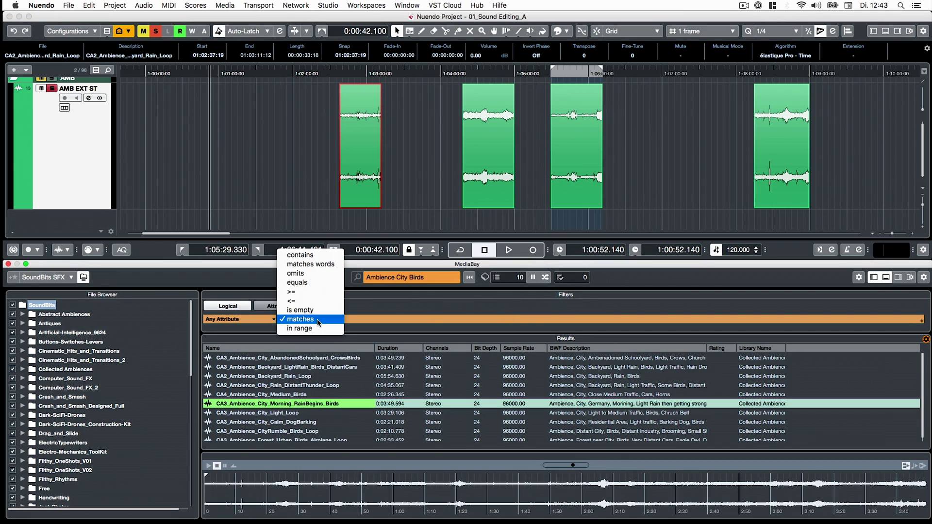
click(333, 329)
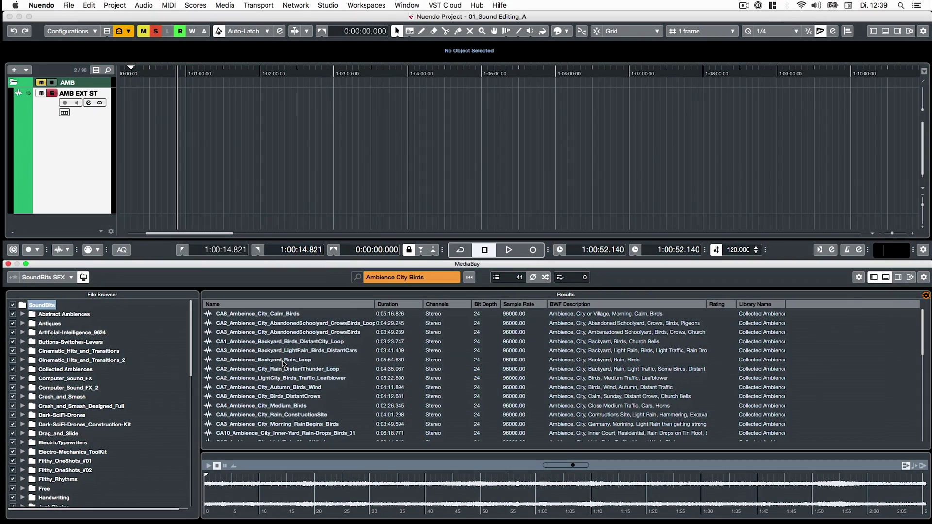
- Try inserting CA2_Ambience_Backyard_Rain_Loop on the AMB EXT ST track, first freely and again at the cursor, removing it each time
drag(284, 363, 215, 157)
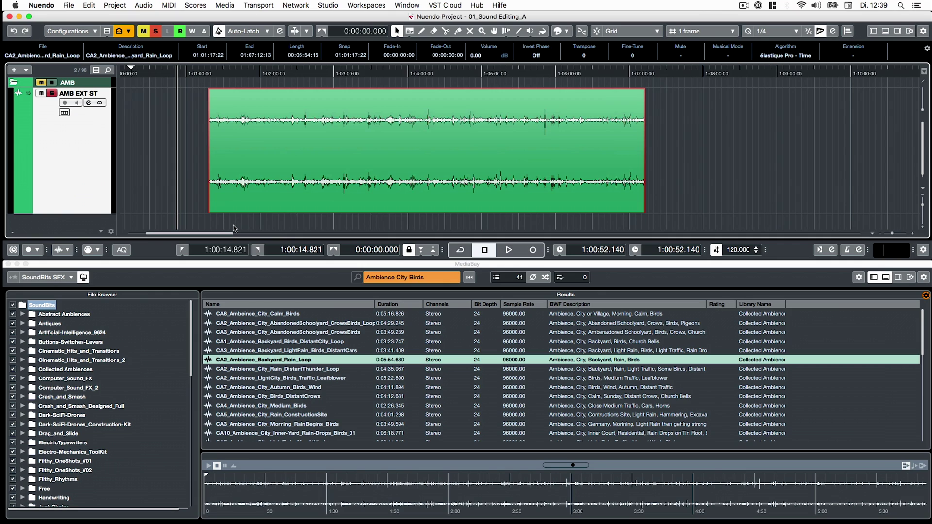
key(Delete)
key(alt+super)
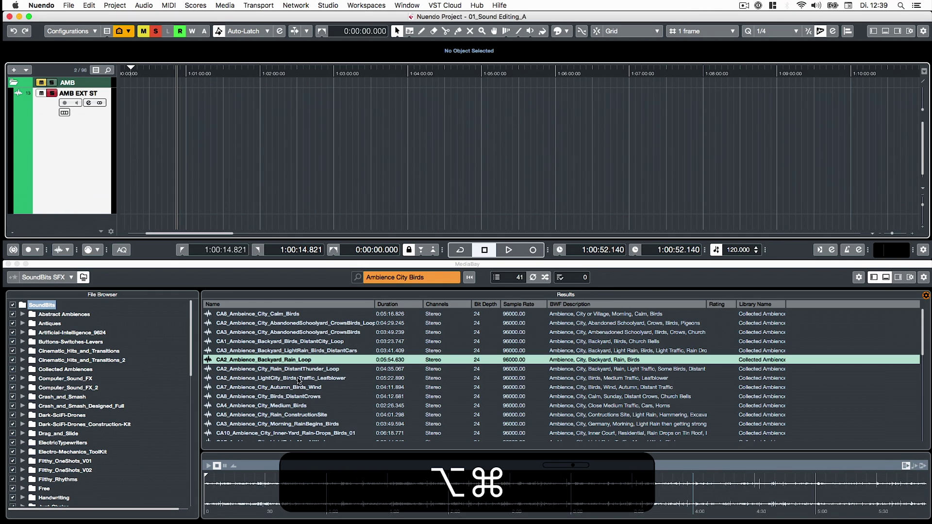
key(alt+super+i)
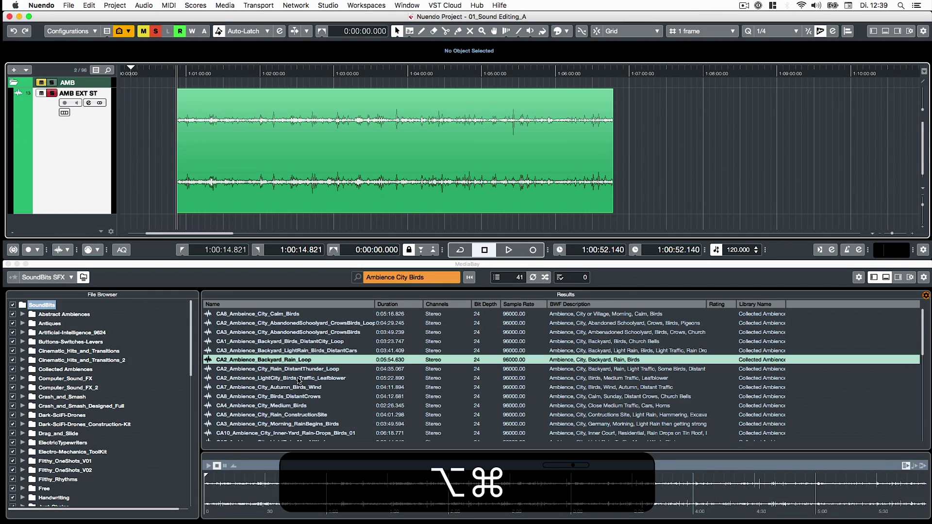
key(super+z)
- Select a section of about 33 seconds in CA2_Ambience_Backyard_Rain_Loop and place it on the AMB EXT ST track at about 1:02:37
drag(326, 475, 393, 473)
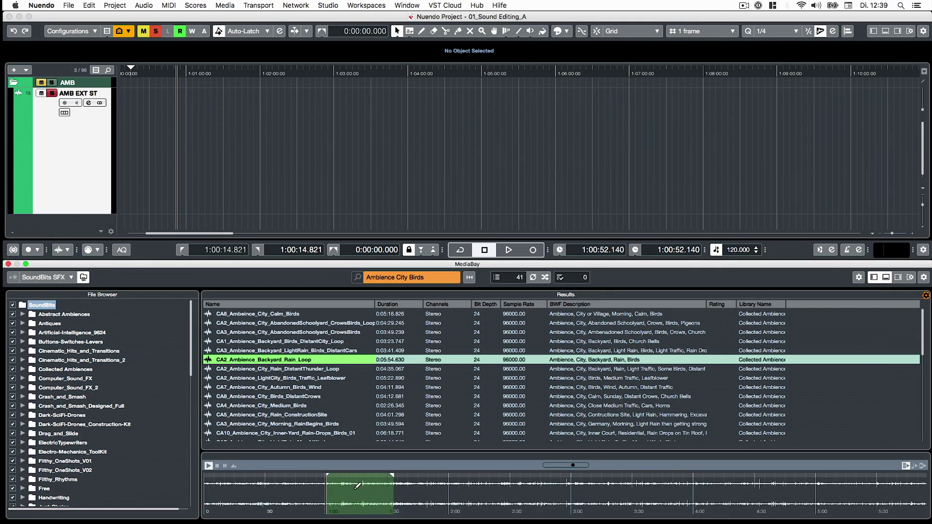
drag(351, 506, 304, 176)
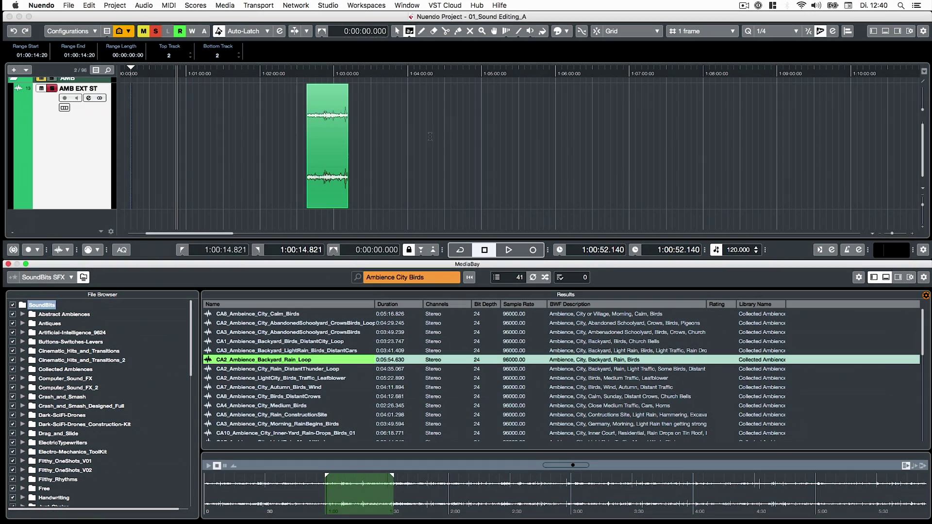
- Fill a range from about 1:04:17 to 1:04:59 on AMB EXT ST with CA4_Ambience_City_Medium_Birds and stop the preview
drag(429, 141, 482, 140)
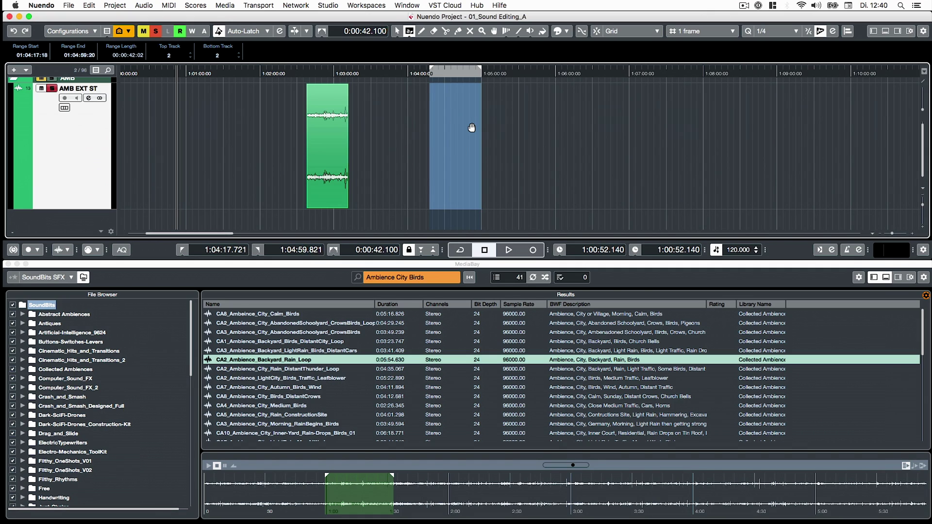
click(288, 405)
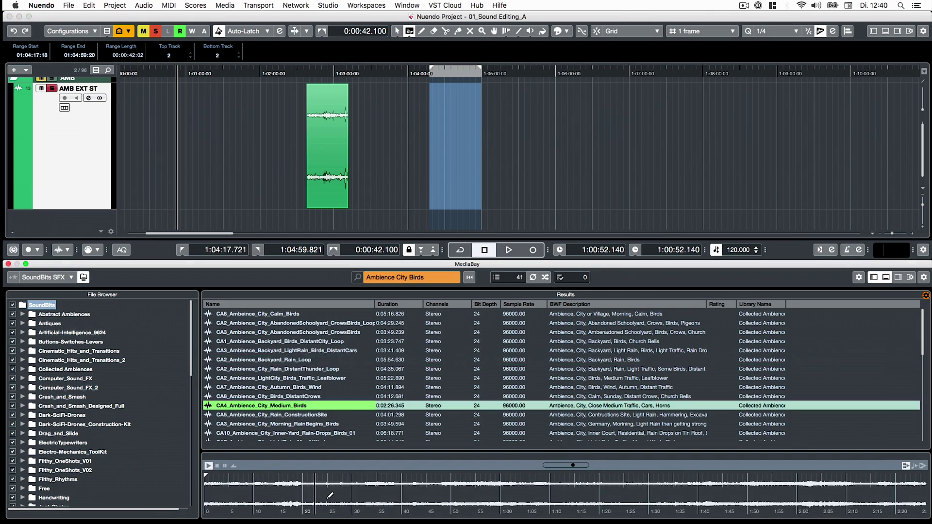
key(super+i)
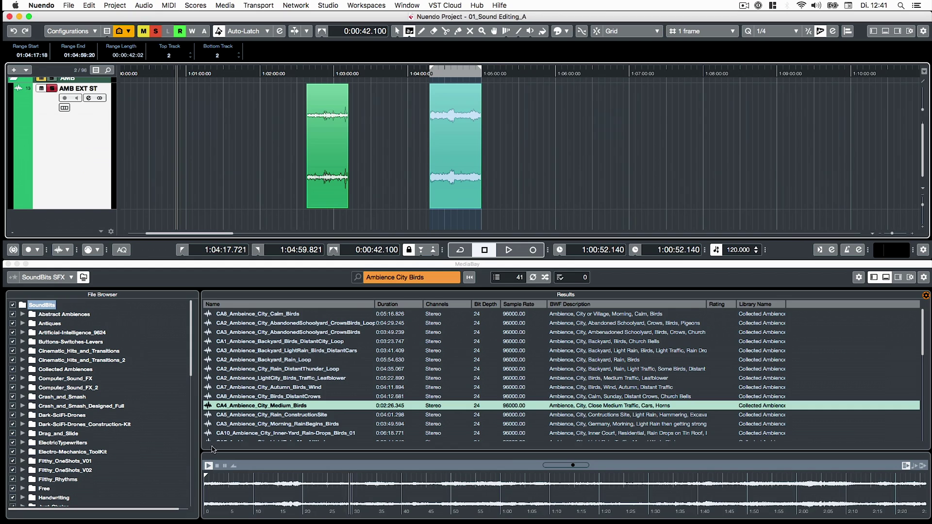
click(218, 467)
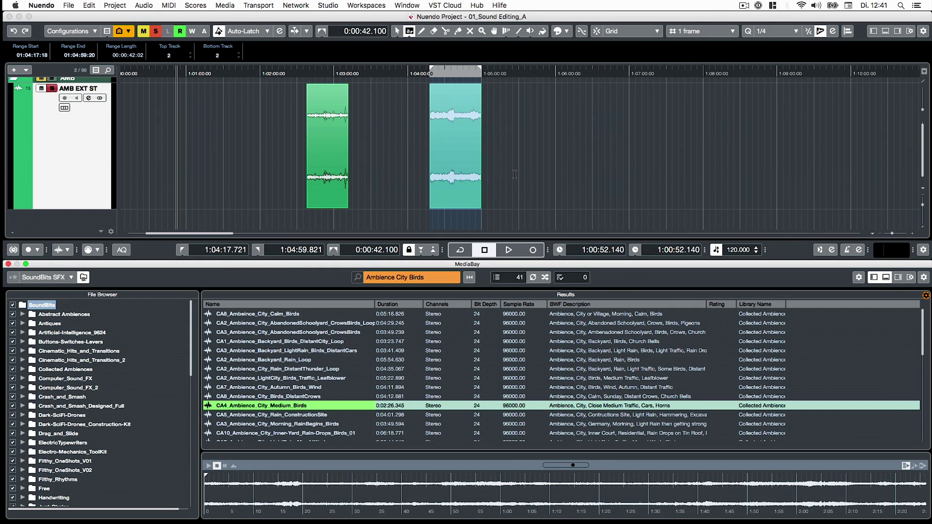
- Define two ranges on the AMB EXT ST track, about 1:05:29 to 1:06:11 and about 1:08:14 to 1:08:59
drag(517, 172, 570, 164)
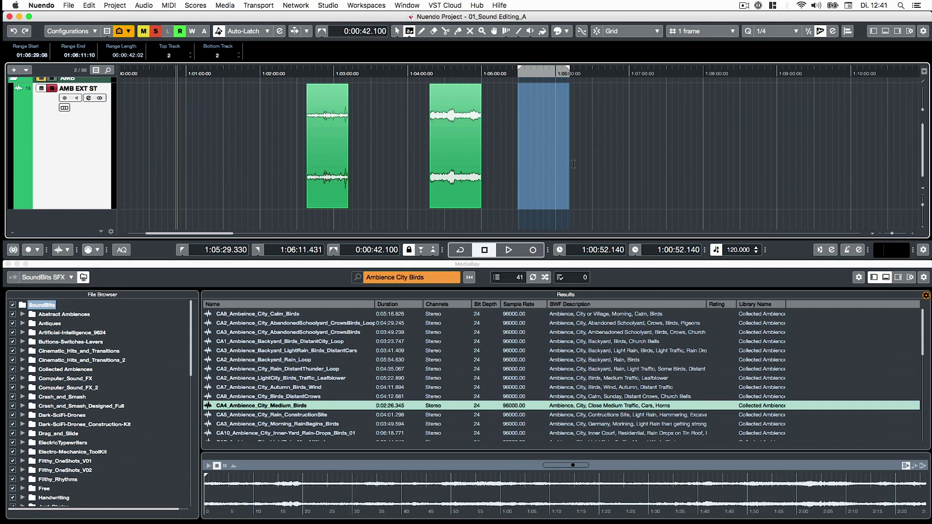
scroll(465, 140, left, 2)
drag(809, 146, 754, 145)
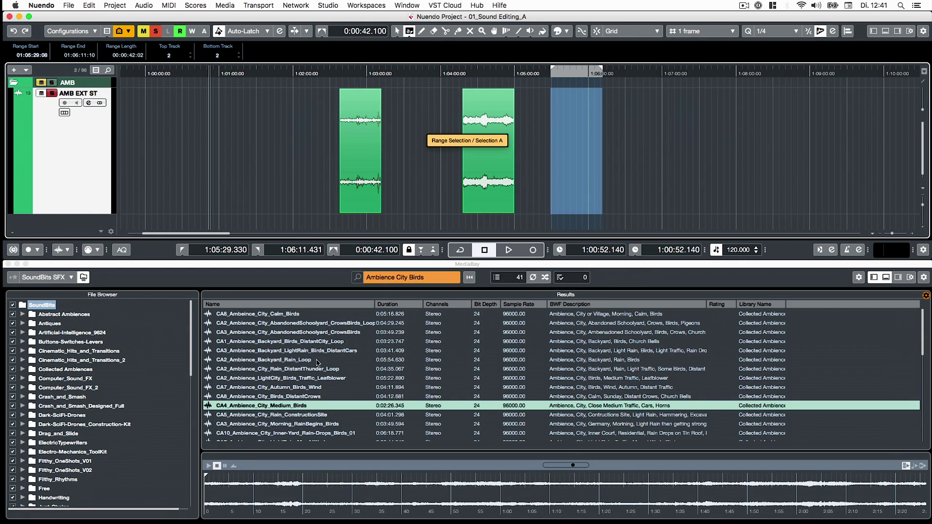
- Insert CA5_Ambience_City_Rain_ConstructionSite into the range at 1:05:29 and CA3_Ambience_City_Morning_RainBegins_Birds into the range at 1:08:14
double_click(324, 418)
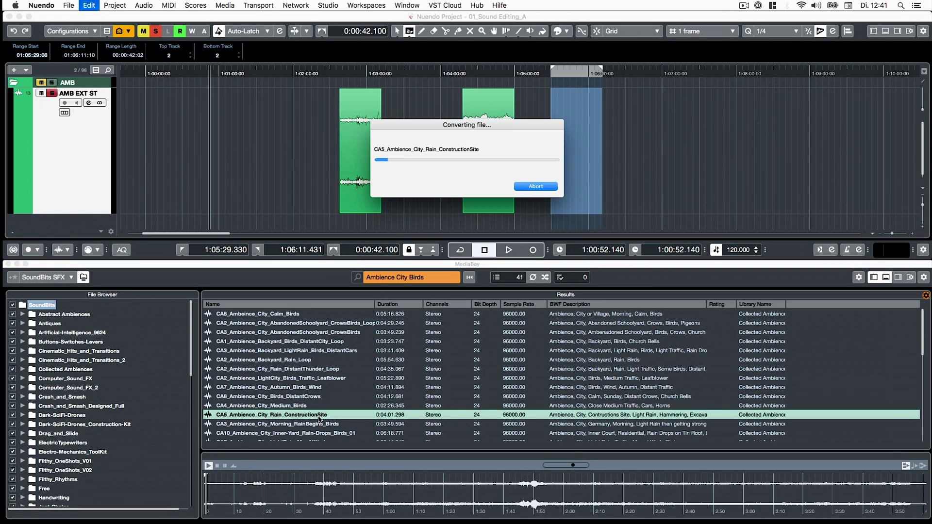
click(331, 424)
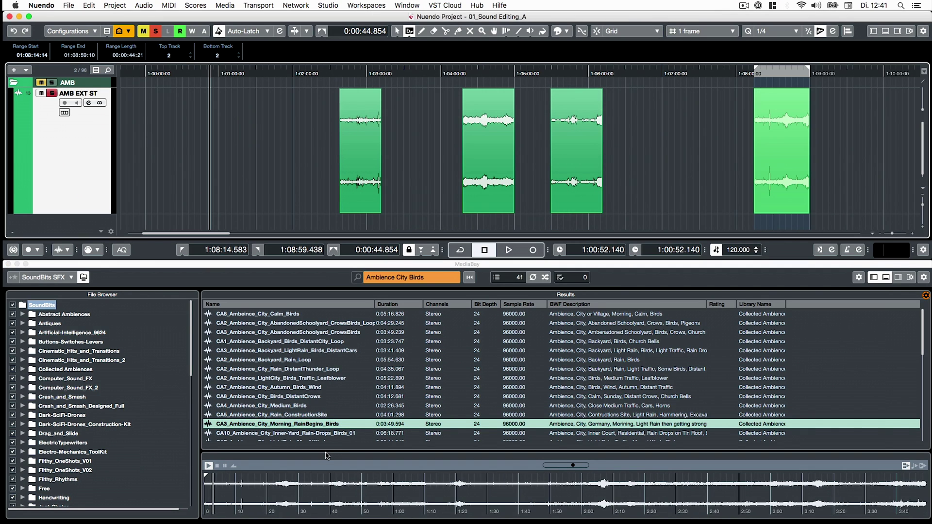
key(Left)
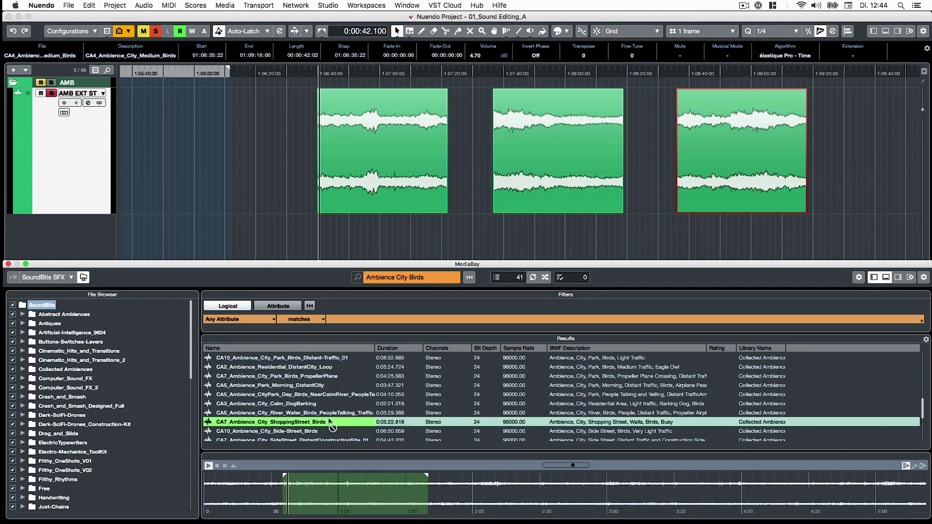
- Replace only the first AMB EXT ST event with the selected CA7_Ambience_City_ShoppingStreet_Birds section, and replace it again with CA2_Ambience_Residential_DistantCity_Loop
drag(380, 306, 386, 201)
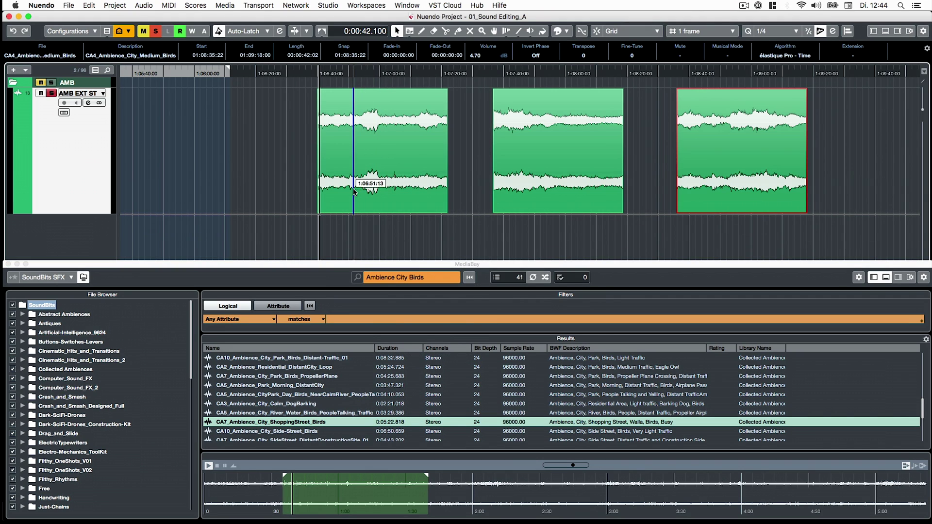
drag(354, 192, 354, 192)
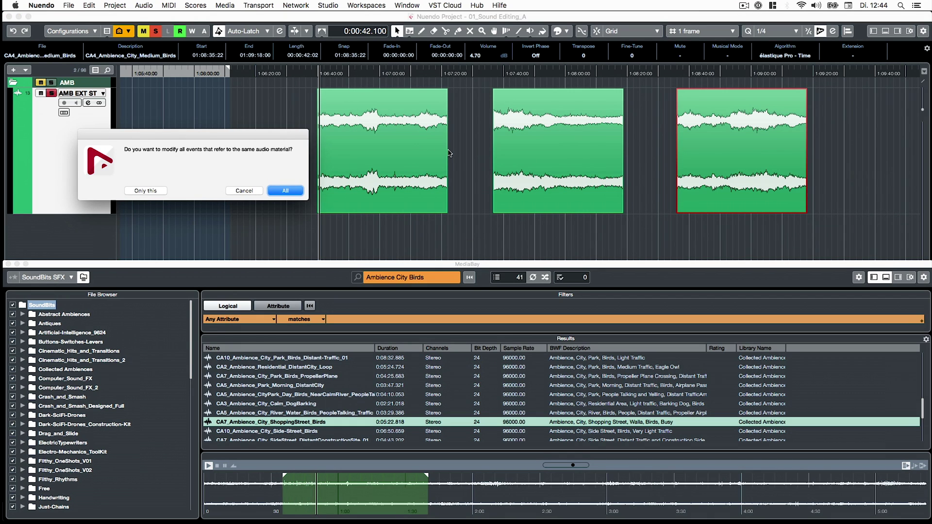
click(146, 190)
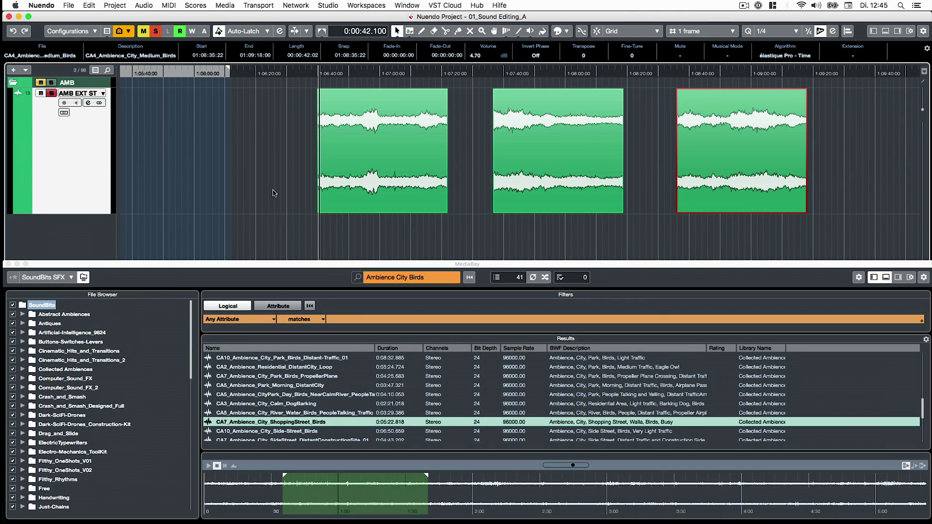
drag(290, 369, 394, 177)
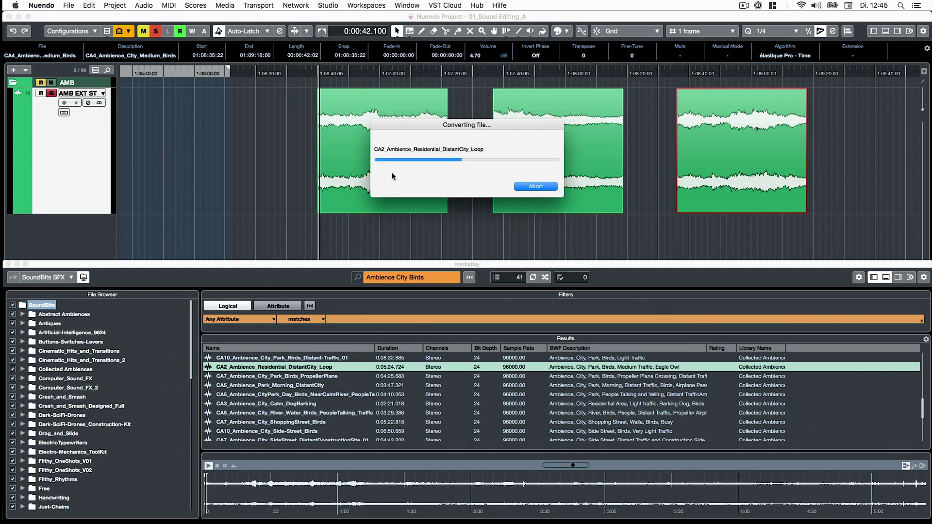
click(559, 183)
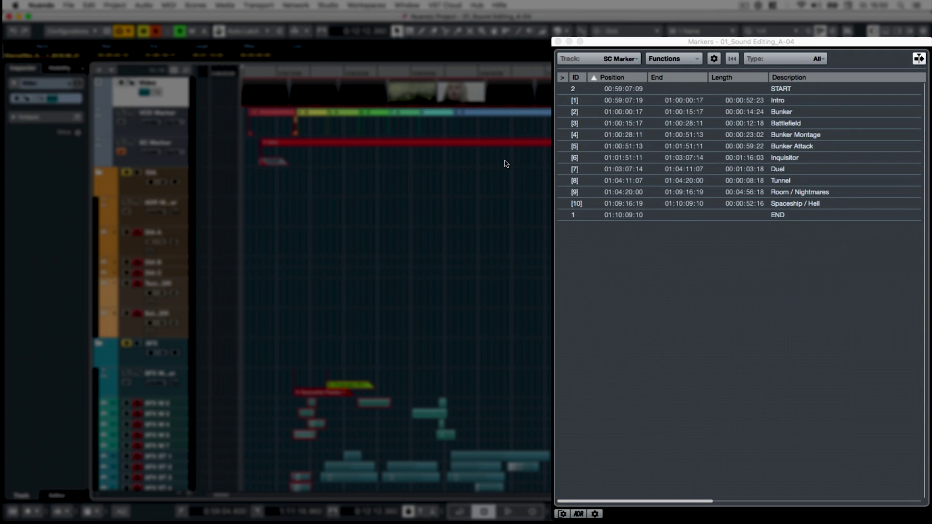
- Compare the entries of the VCD Marker, SC Marker and ADR Marker tracks in the Markers window
click(620, 59)
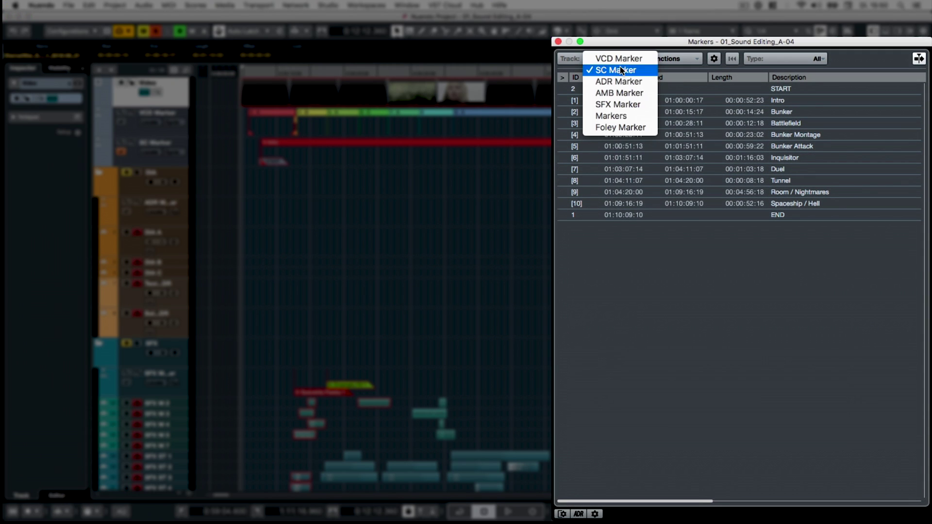
click(619, 60)
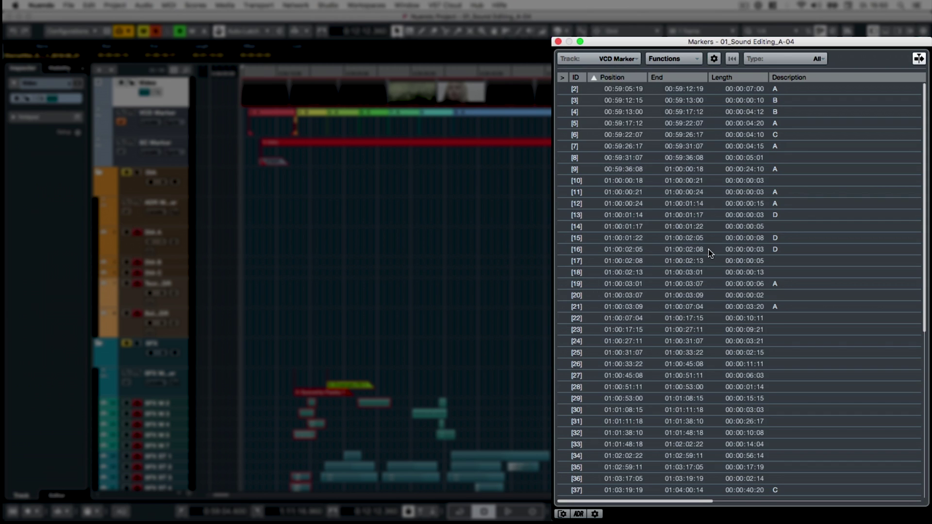
click(620, 60)
click(616, 70)
click(612, 59)
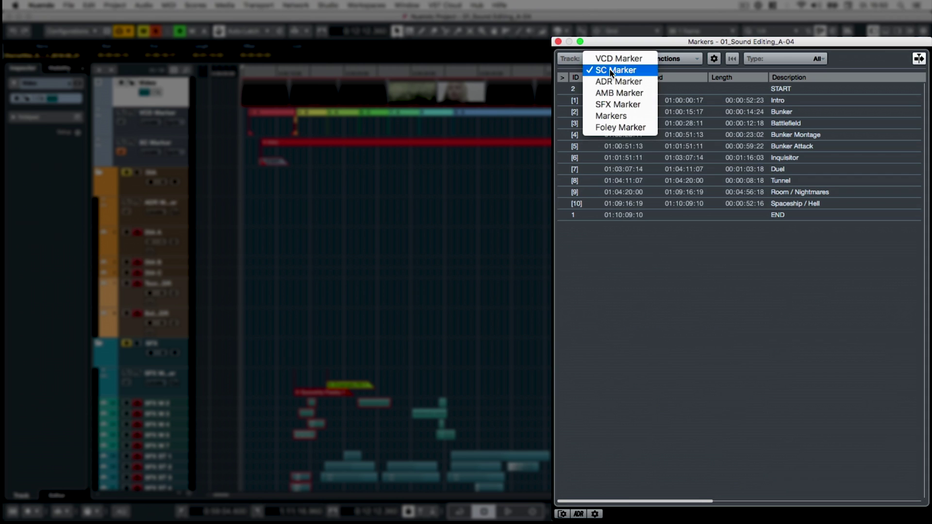
click(612, 81)
click(609, 62)
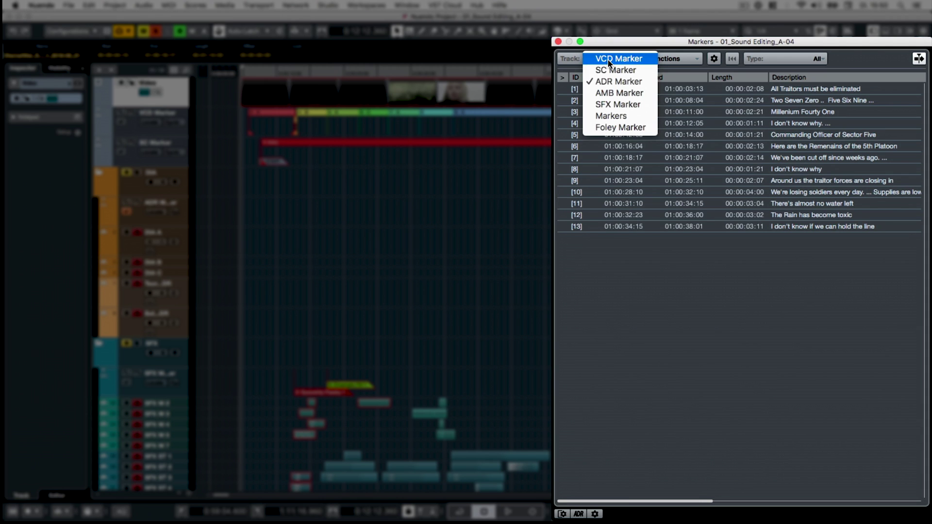
click(609, 63)
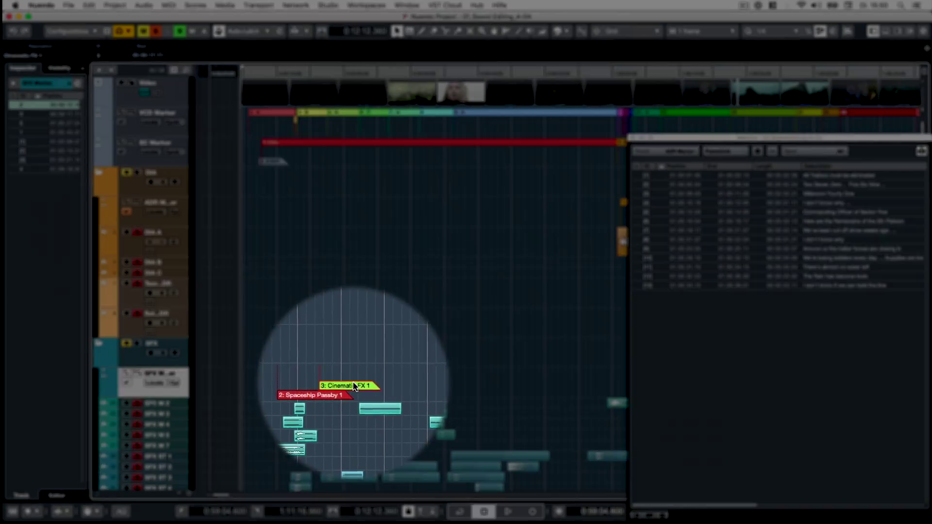
- Select several cycle markers in turn on the VCD Marker track, finishing with marker 6, described as C
click(275, 111)
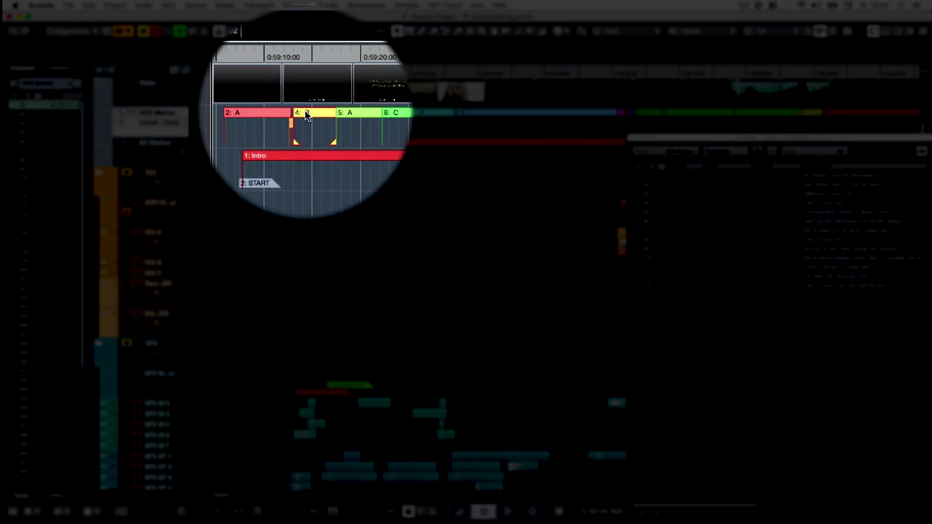
click(335, 109)
click(370, 113)
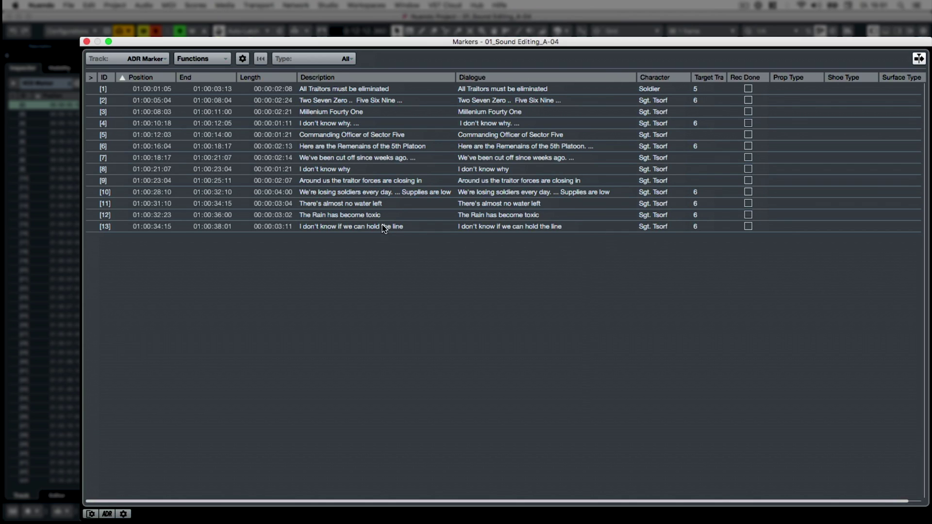
- Examine the attribute categories available for the ADR Marker list, including Dialogue Spotting, Foley and SFX, and narrow the Markers window
click(243, 58)
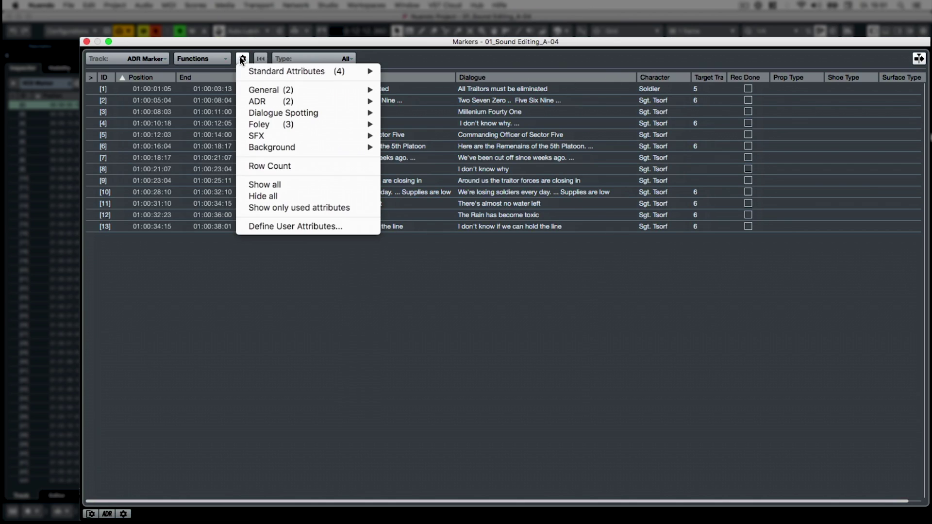
mouse_move(256, 91)
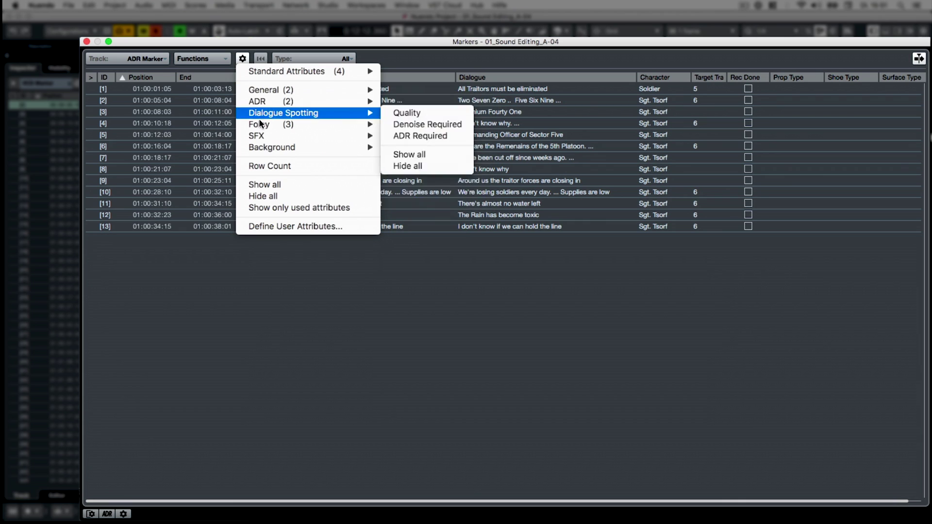
mouse_move(266, 137)
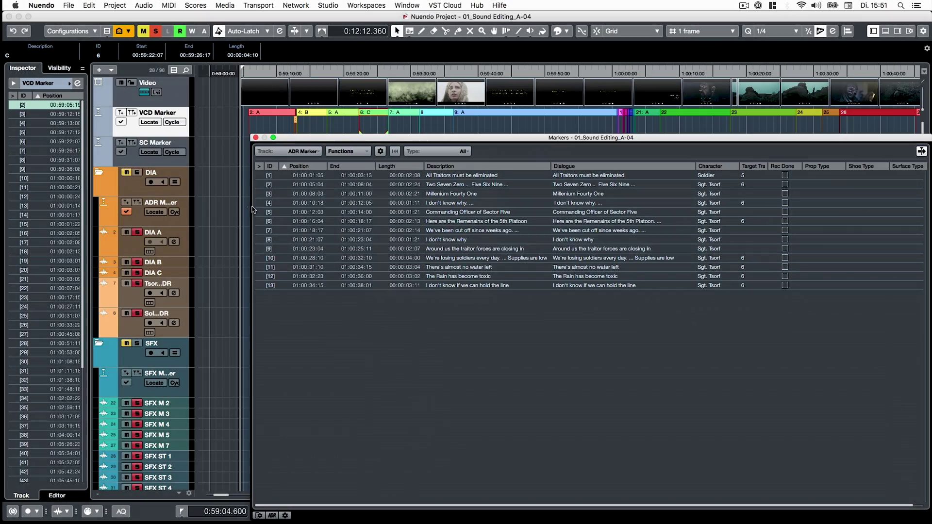
drag(245, 236, 534, 235)
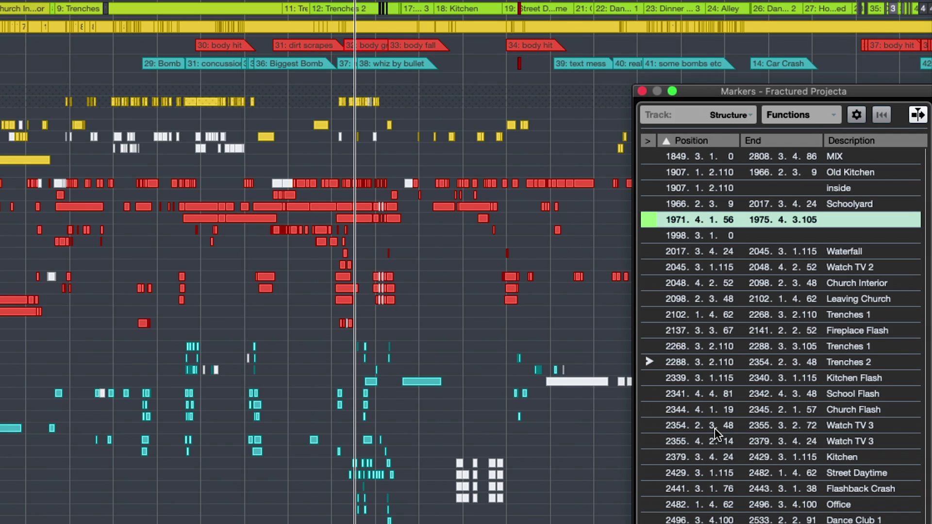
- Show the Structure track's marker lines across the arrangement and look along the timeline at where they fall
key(ctrl+m)
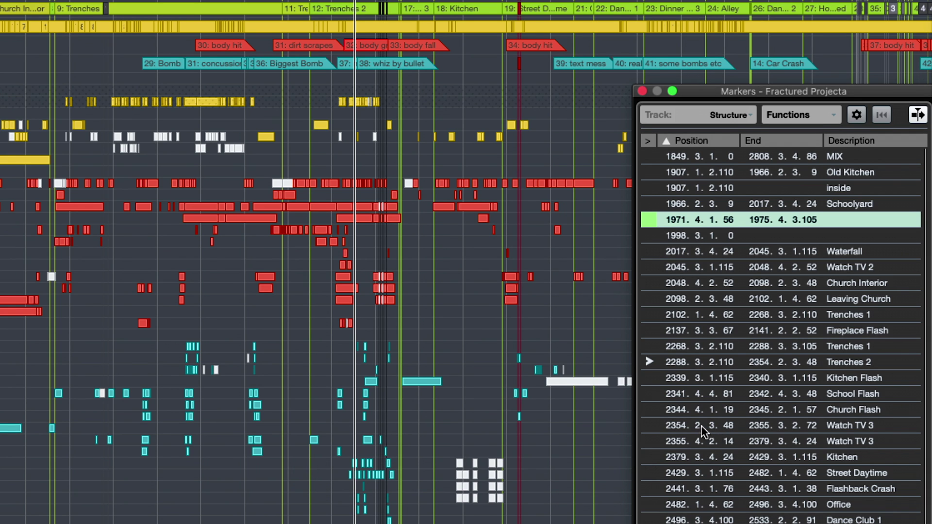
scroll(316, 291, right, 5)
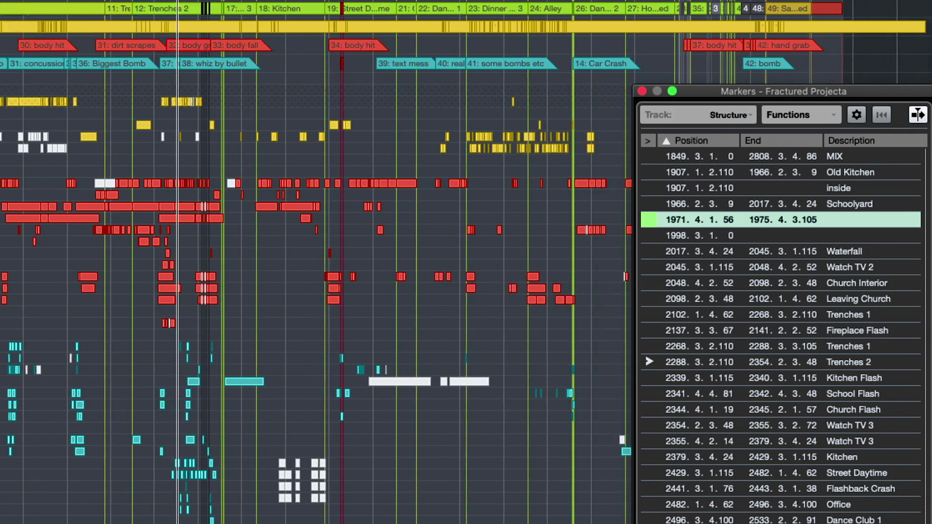
scroll(315, 291, left, 6)
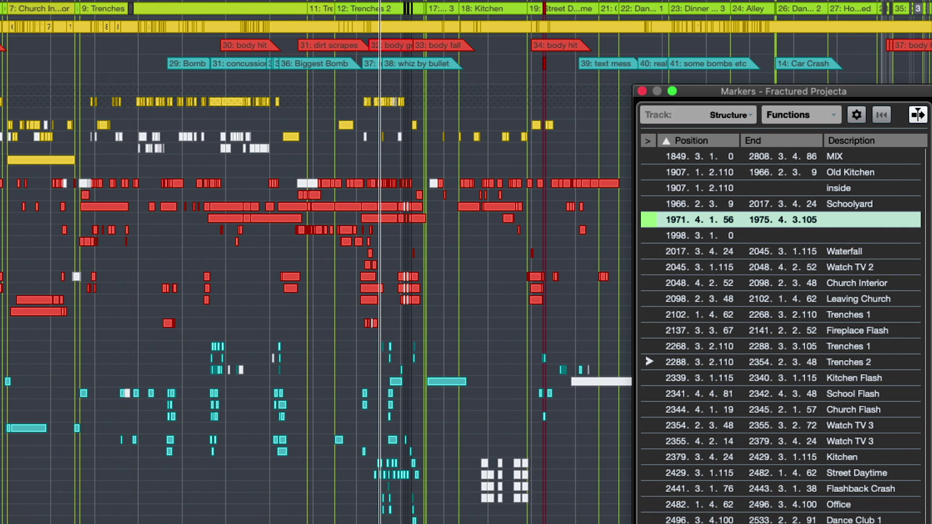
- Show the lines of all marker tracks at once, and cycle the display through the green, yellow, red and teal marker tracks separately
key(alt+m)
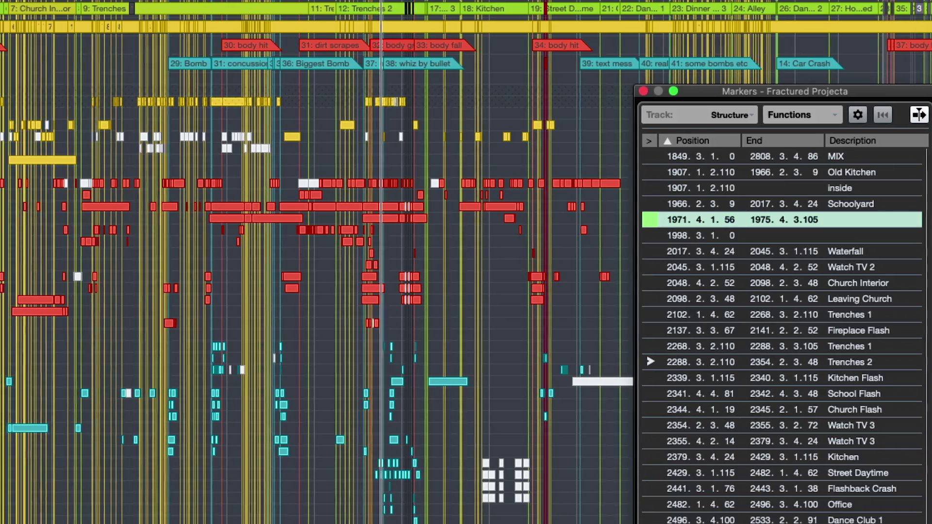
key(alt+m)
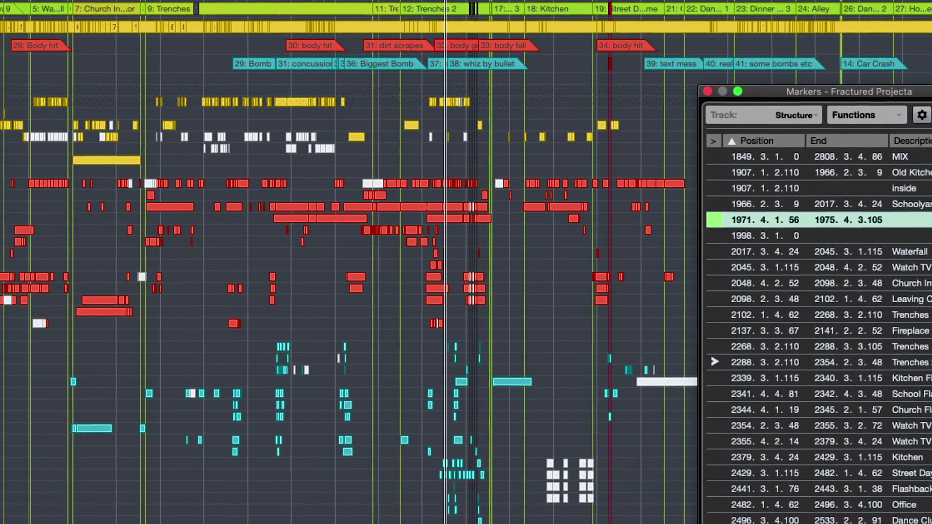
key(alt+m)
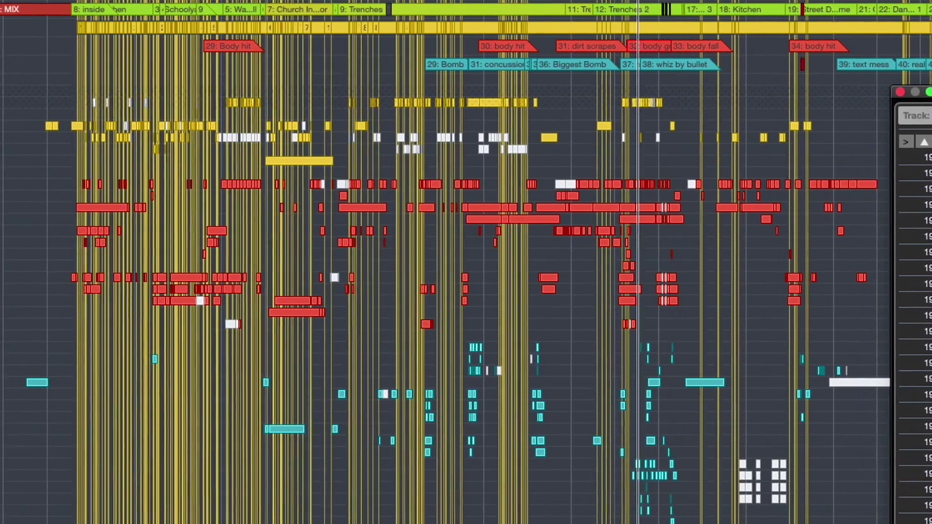
key(alt+m)
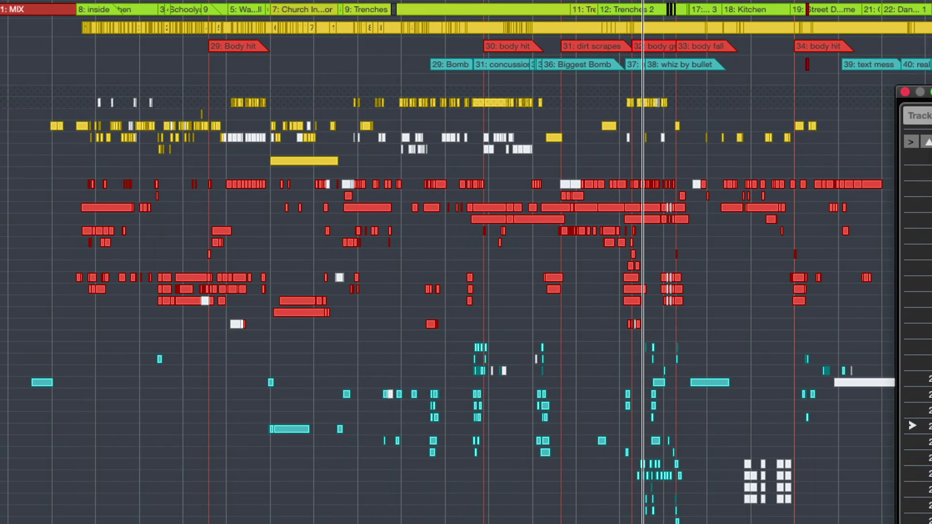
key(alt+m)
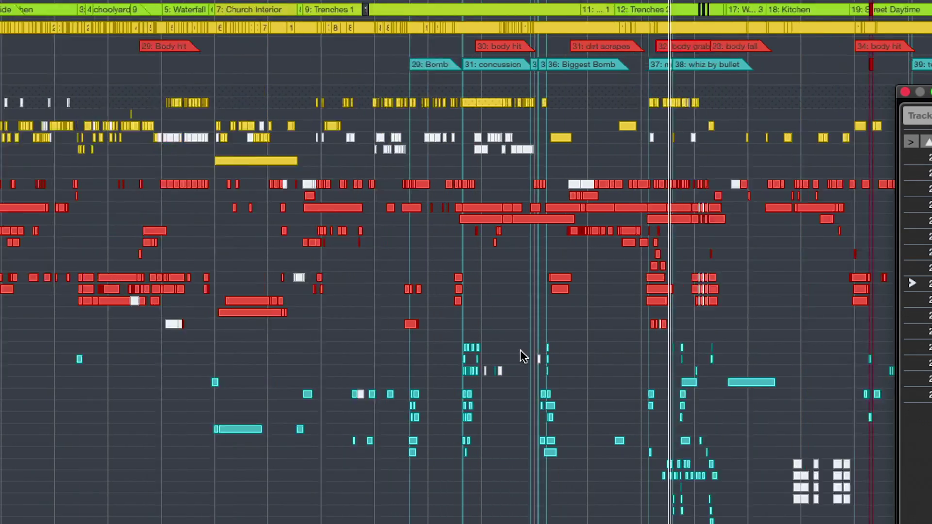
key(alt+m)
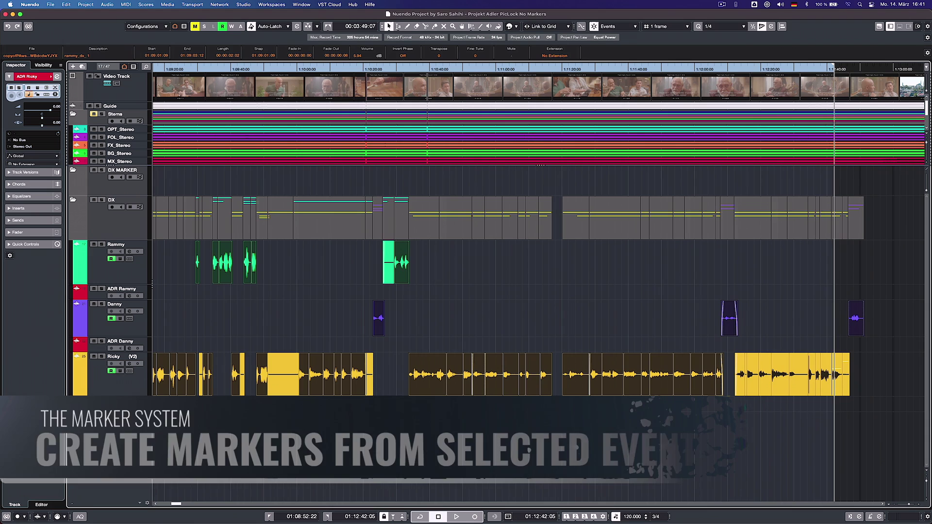
click(438, 456)
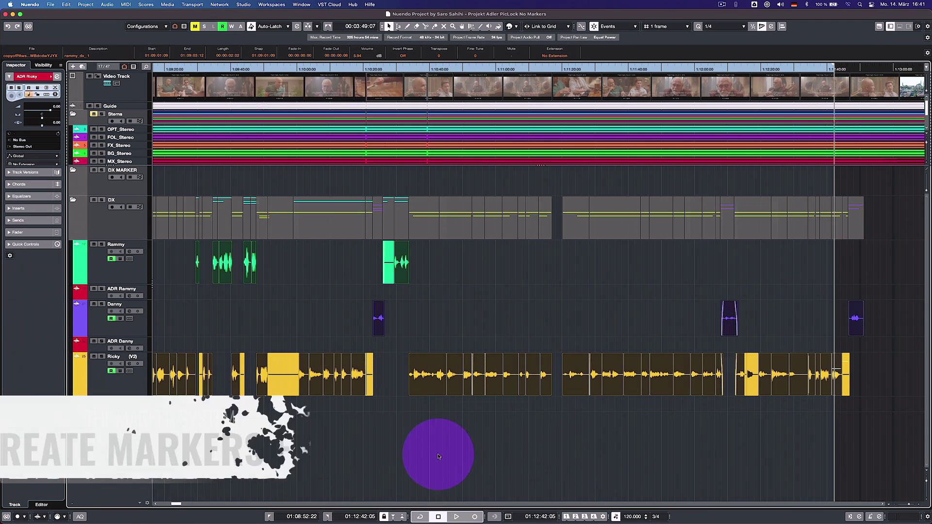
scroll(438, 457, left, 3)
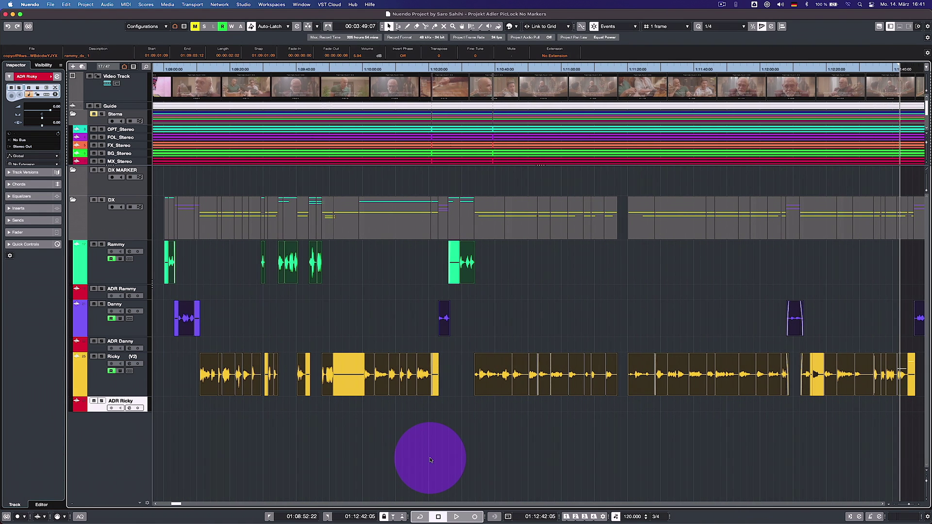
scroll(430, 460, right, 1)
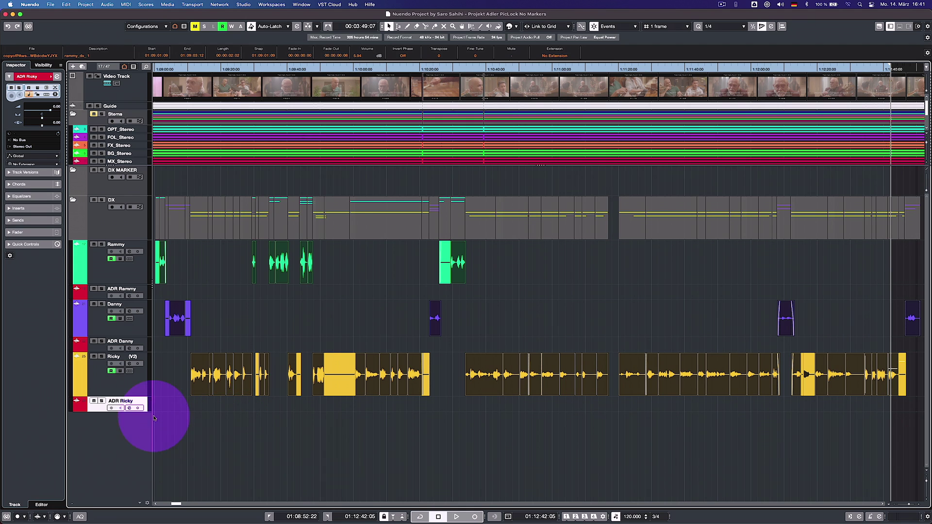
- Set up creating markers from selected events as Cycle markers, with New Marker Track per Source Track and Combine Adjacent Events disabled
click(97, 8)
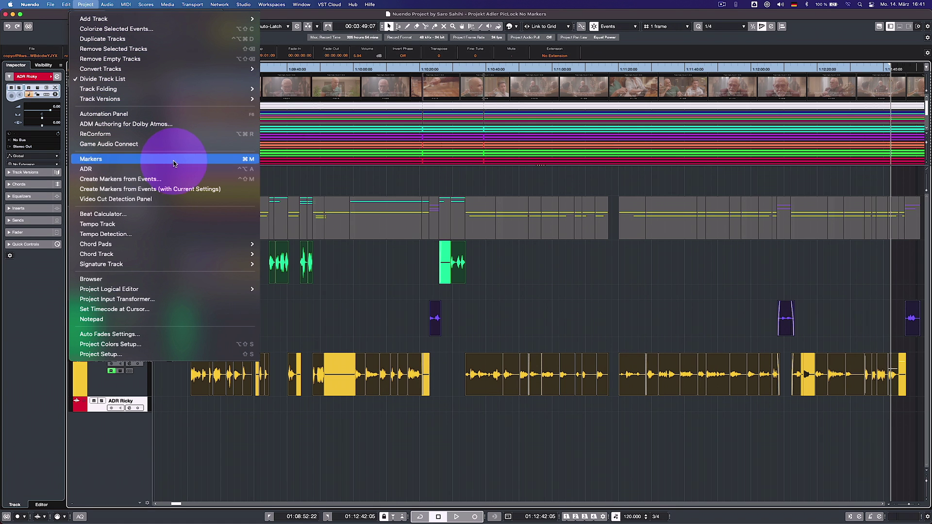
click(176, 180)
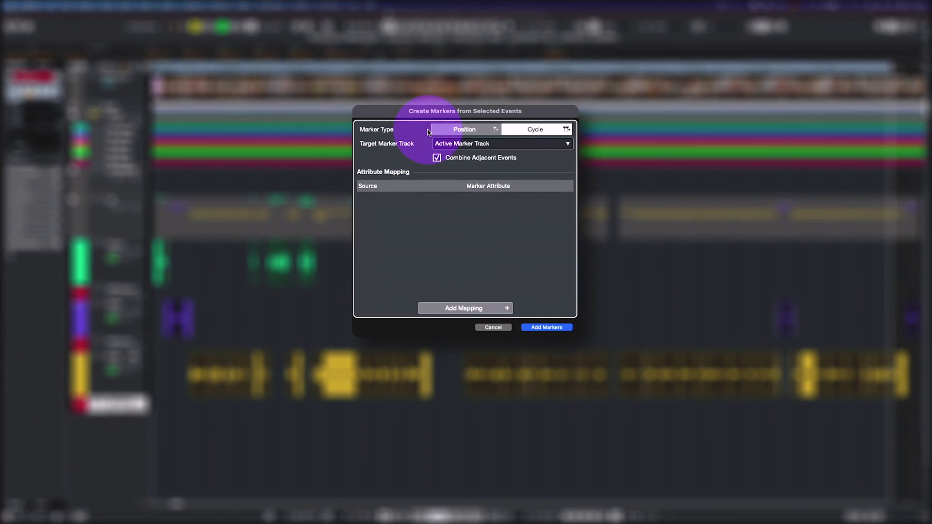
click(521, 135)
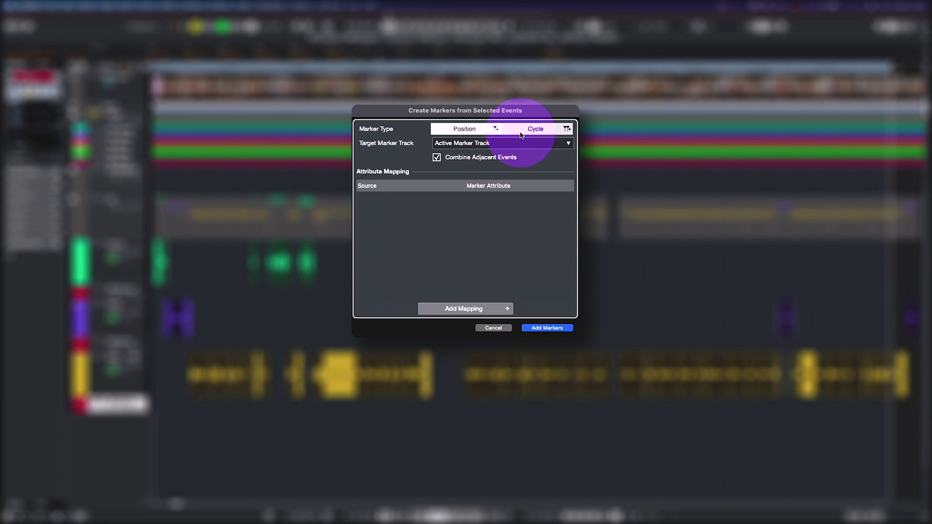
click(523, 143)
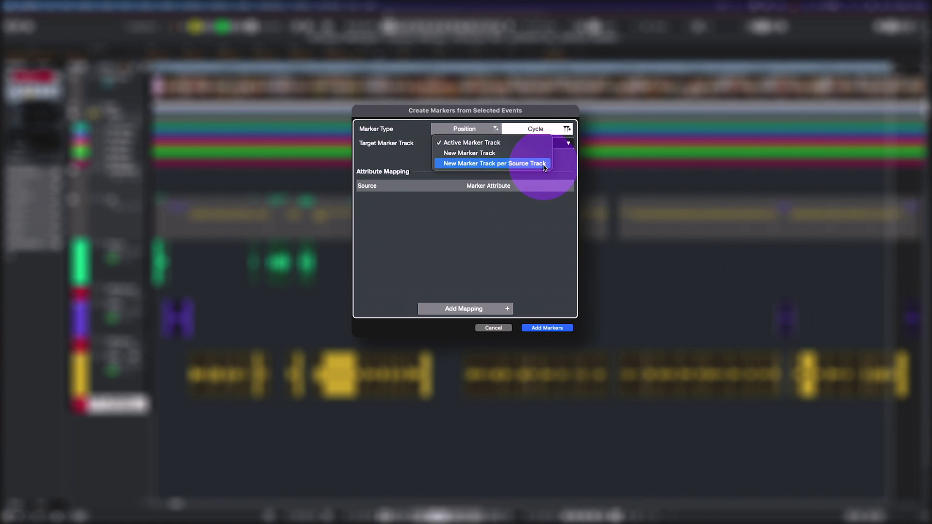
click(543, 165)
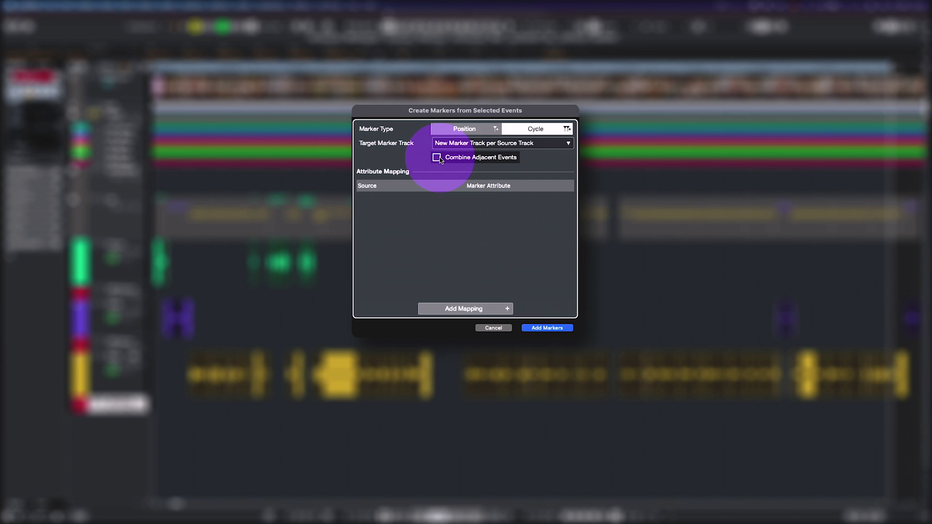
- Add an attribute mapping that writes the source Track Name to the Character marker attribute
click(451, 309)
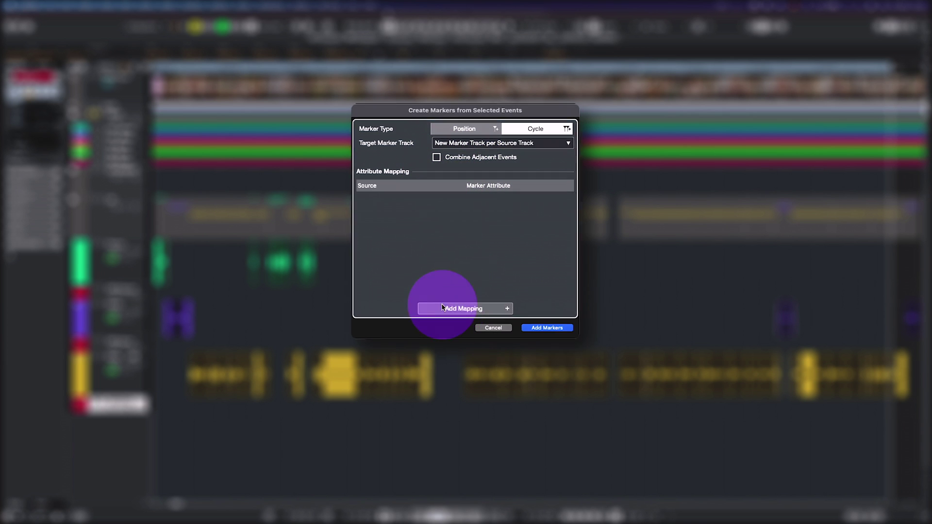
click(369, 198)
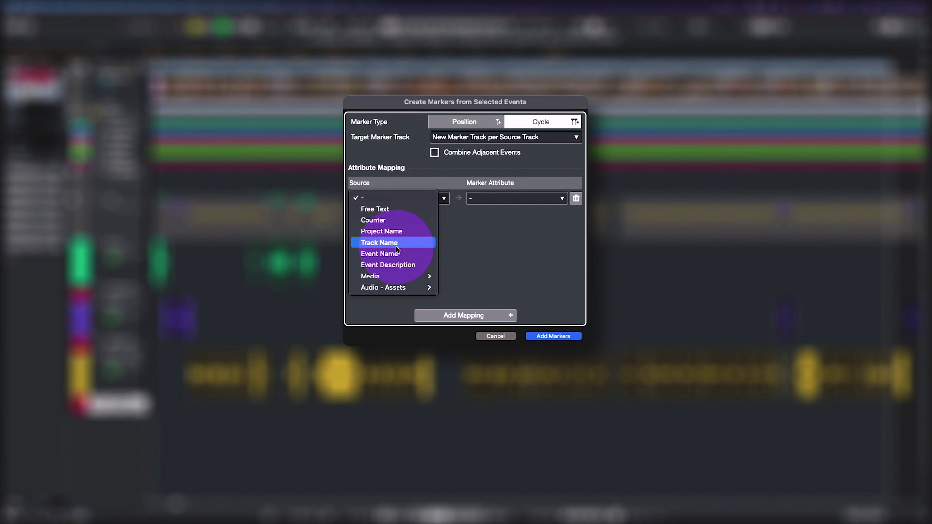
click(395, 245)
click(503, 200)
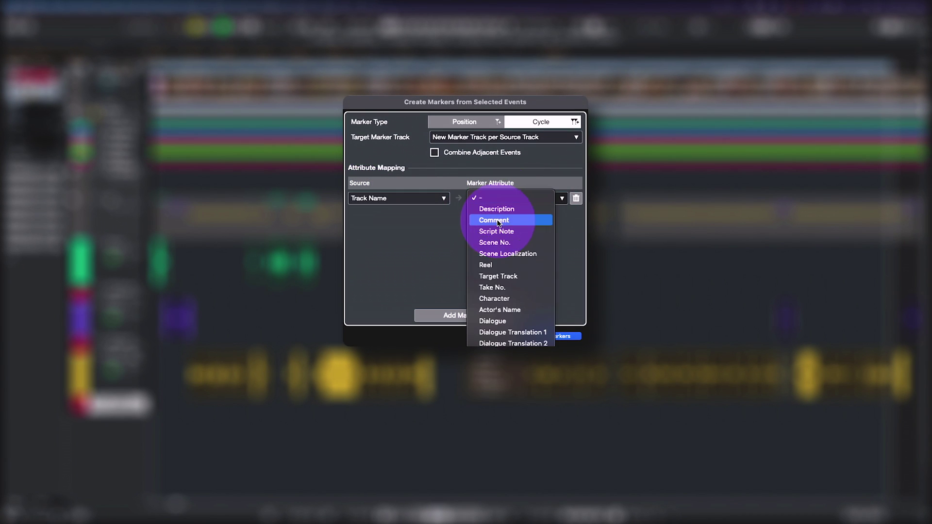
click(485, 353)
- Map the source Event Name to the Script Note marker attribute in the second mapping row
click(427, 212)
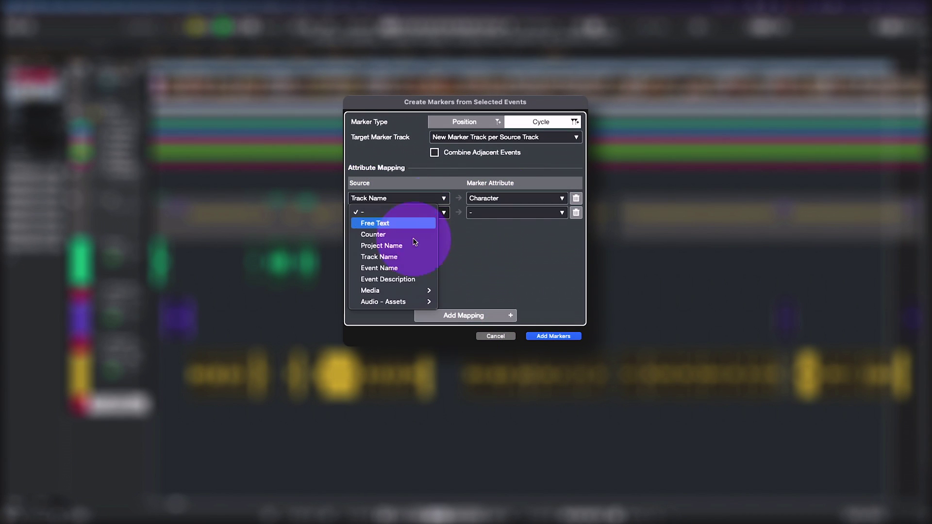
click(383, 268)
click(519, 212)
click(510, 250)
- Add a third mapping from Event Description to the Description marker attribute and create the markers from the selected events
click(466, 315)
click(418, 227)
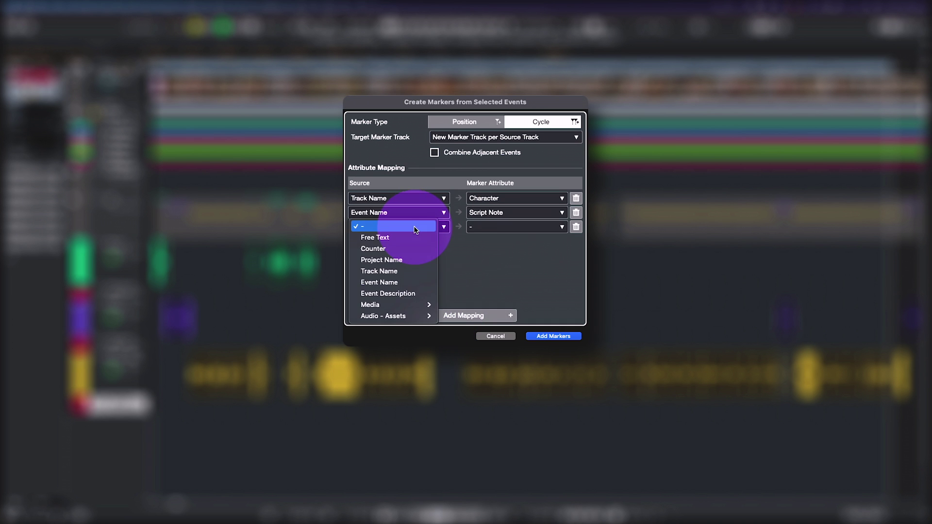
click(418, 291)
click(478, 227)
click(483, 237)
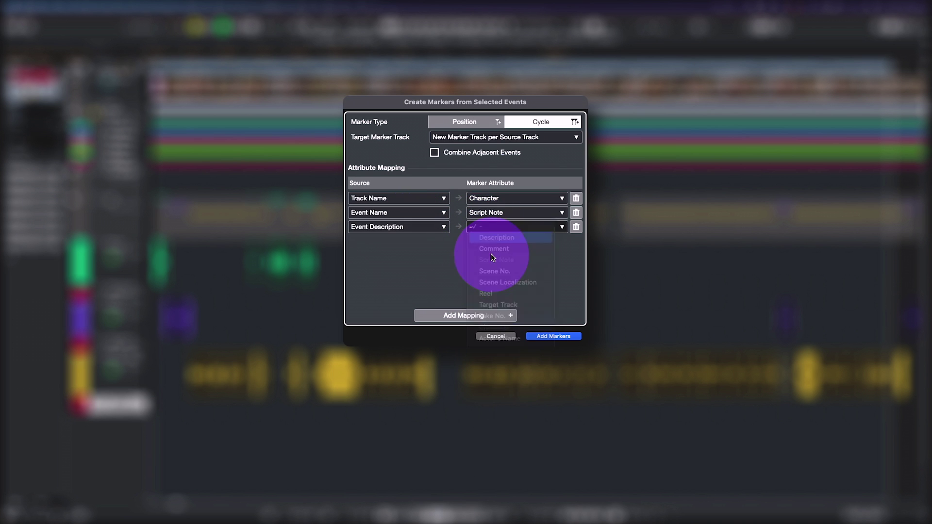
click(553, 336)
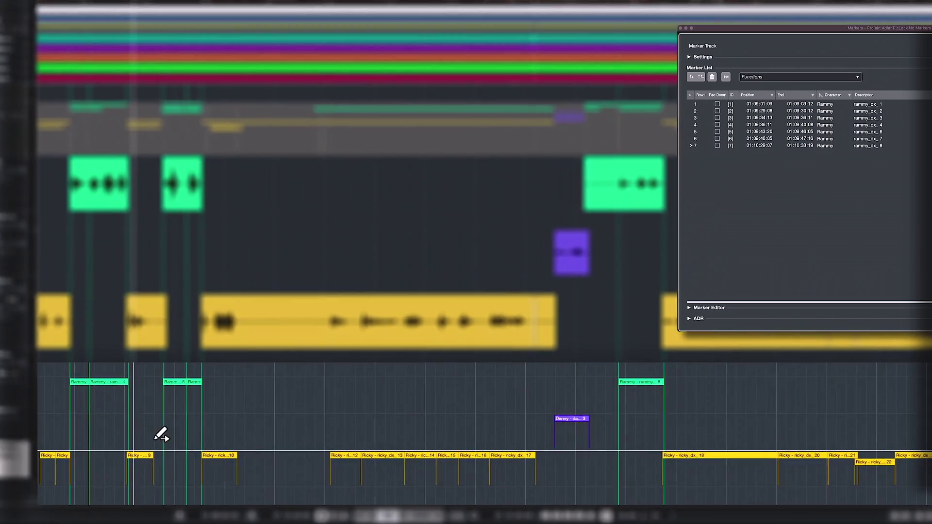
- Compare the new cycle markers with their dialogue events along the timeline and in the Marker List of each track
scroll(160, 435, up, 8)
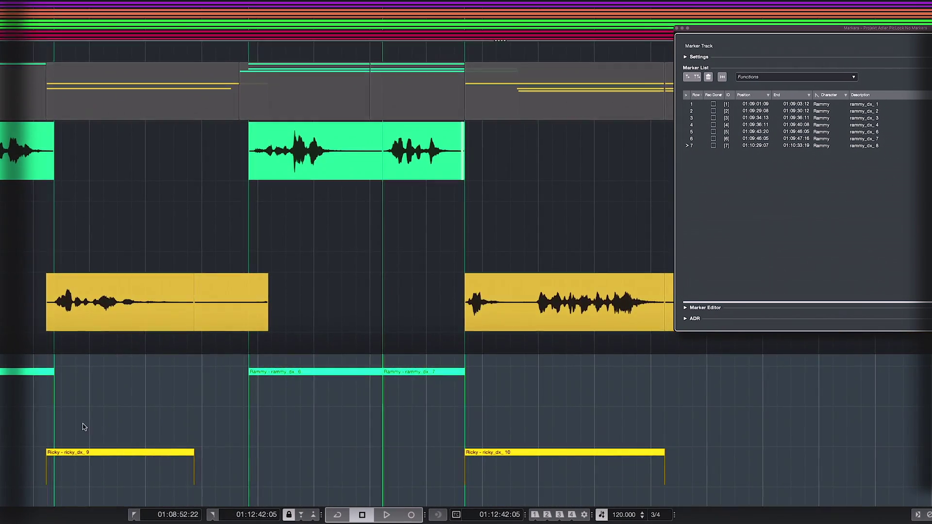
scroll(84, 429, left, 6)
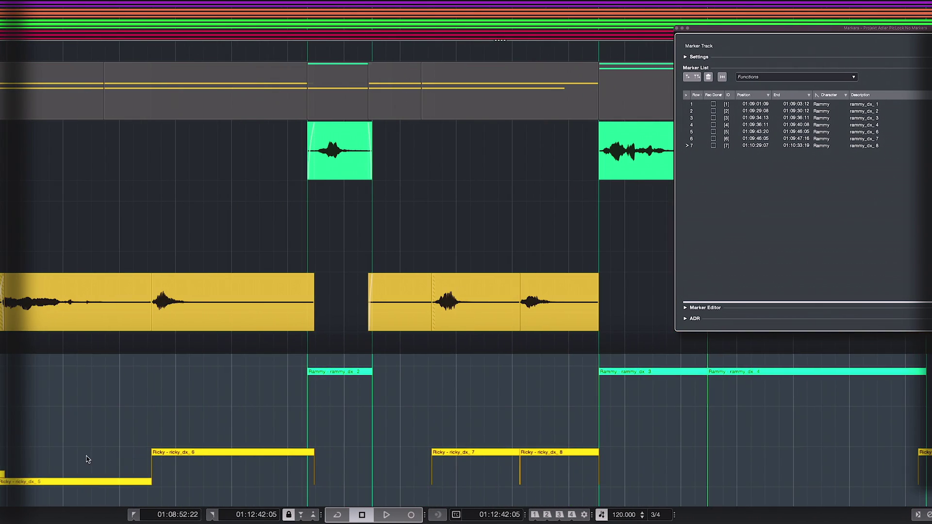
scroll(402, 430, down, 8)
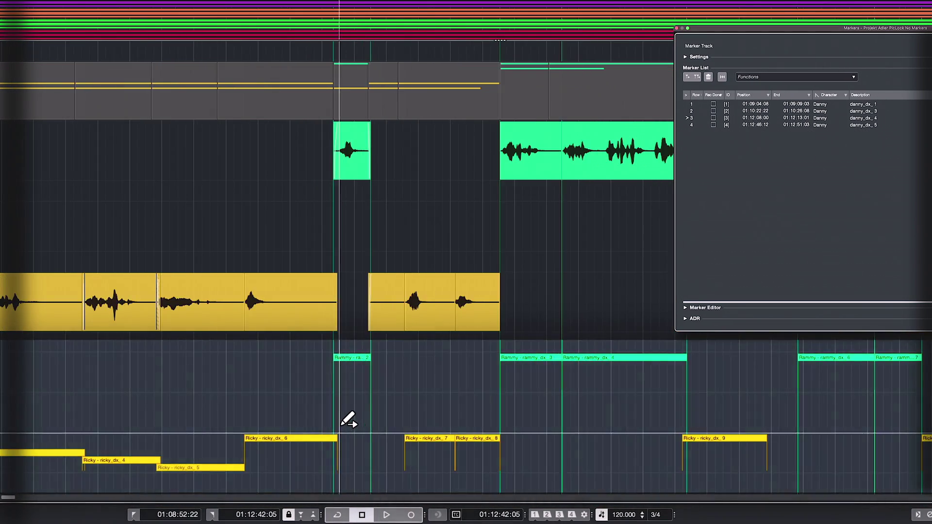
click(333, 419)
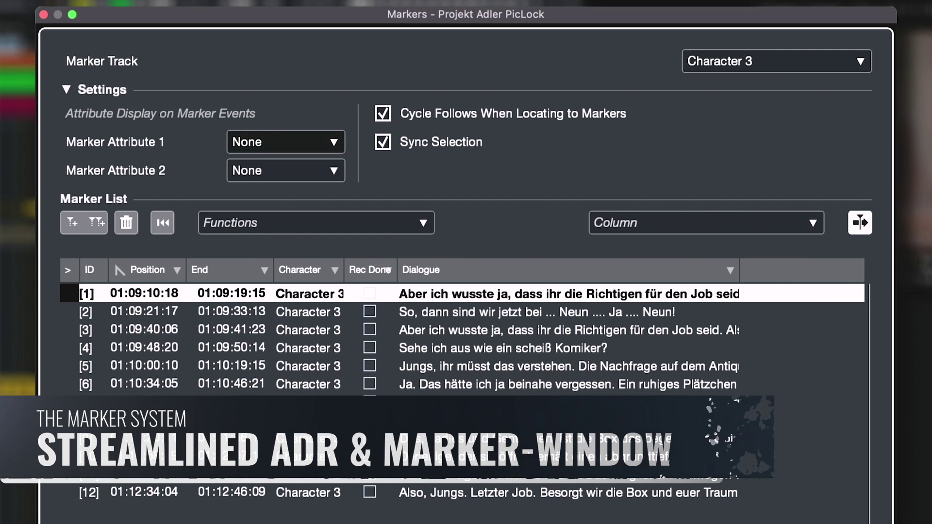
- Display the ADR attribute Character as Marker Attribute 1 on the marker events
click(281, 140)
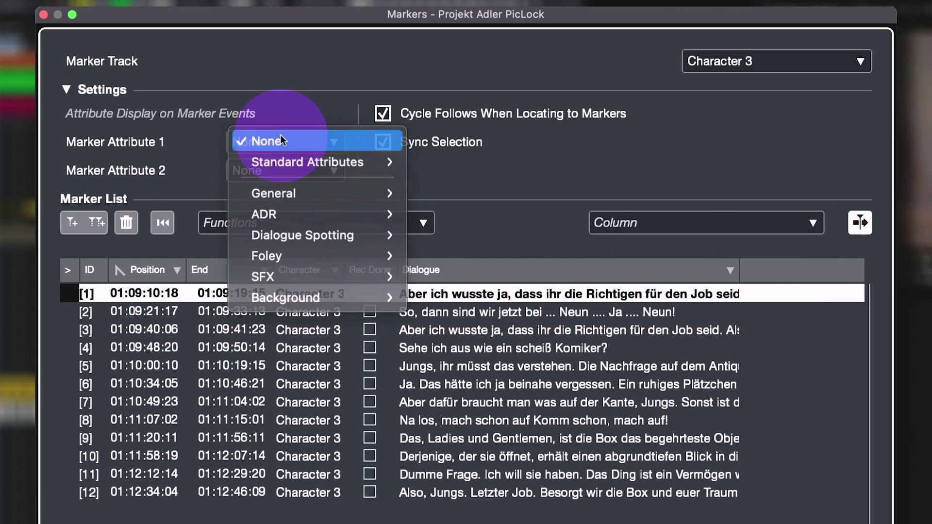
mouse_move(369, 214)
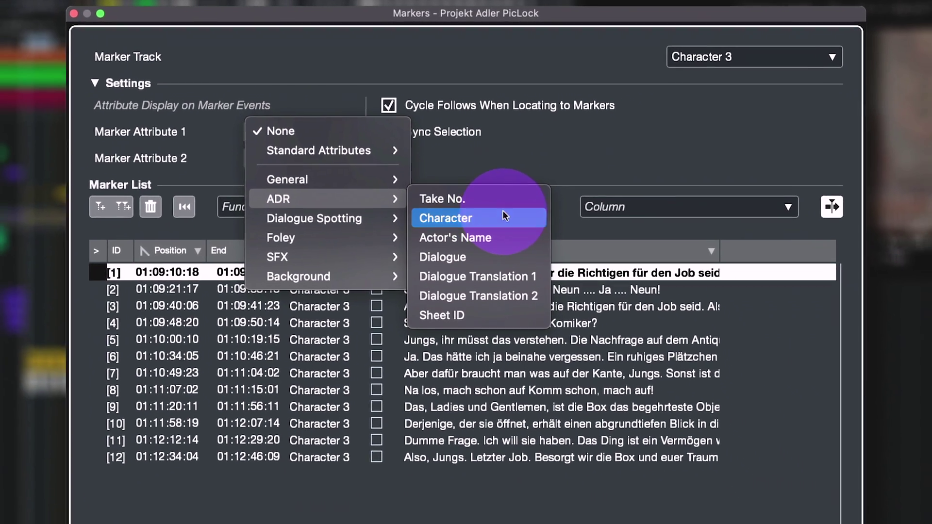
click(491, 234)
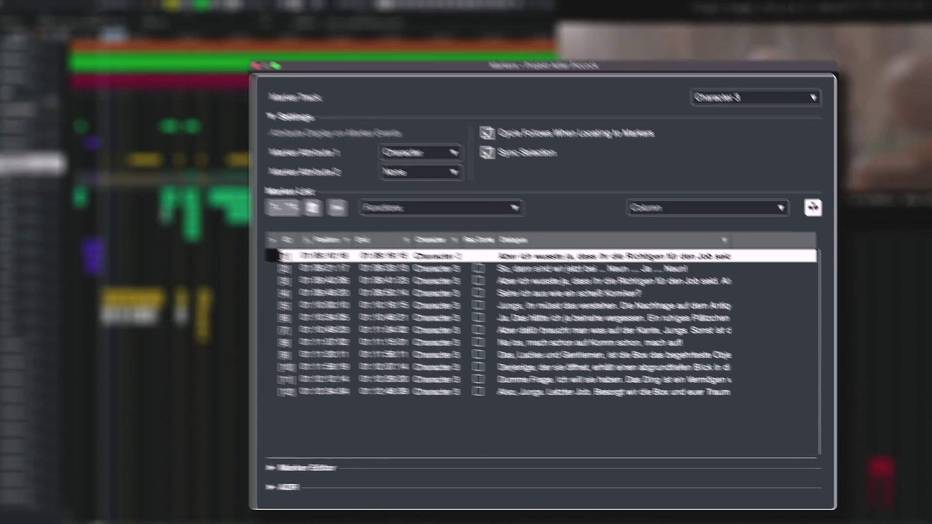
- Examine how the Character and Dialogue attributes display on the marker events and in the info line of the selected Character 3 marker
scroll(72, 159, up, 5)
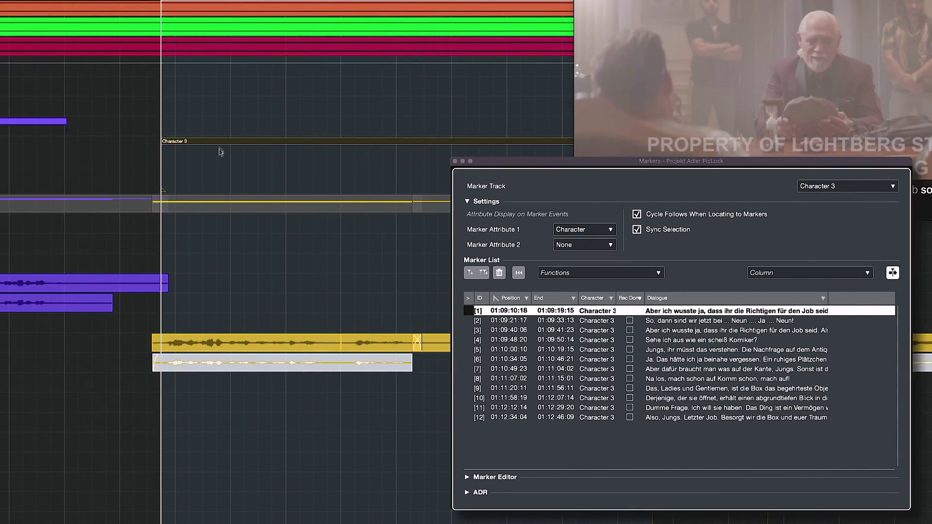
scroll(114, 174, left, 8)
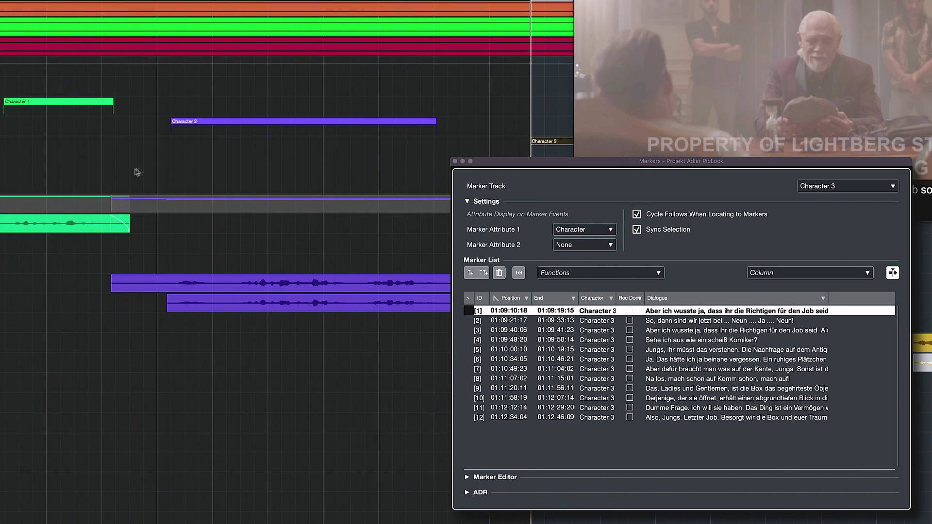
scroll(174, 161, left, 2)
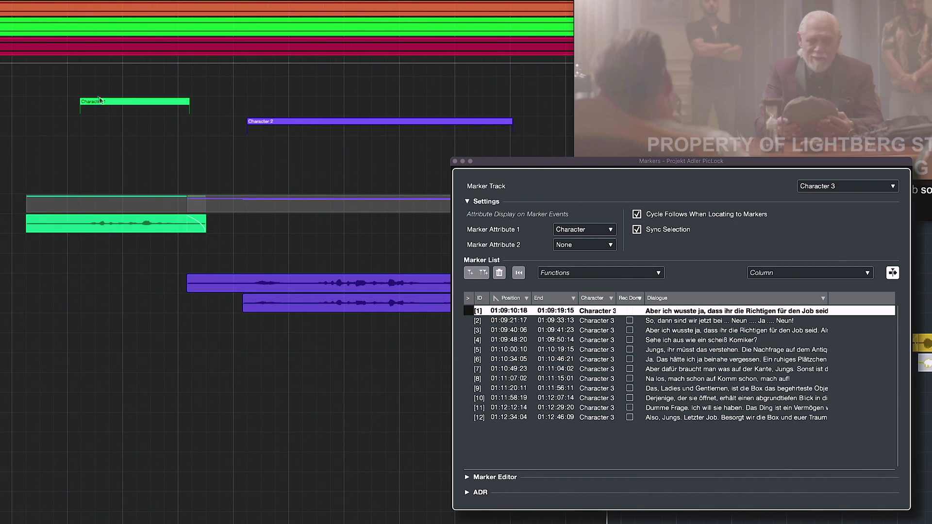
scroll(151, 146, right, 10)
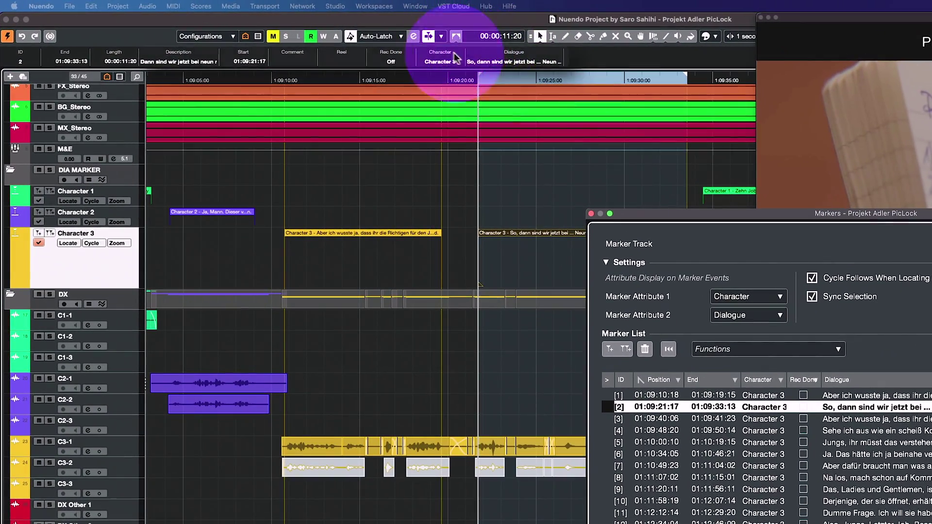
drag(456, 57, 566, 73)
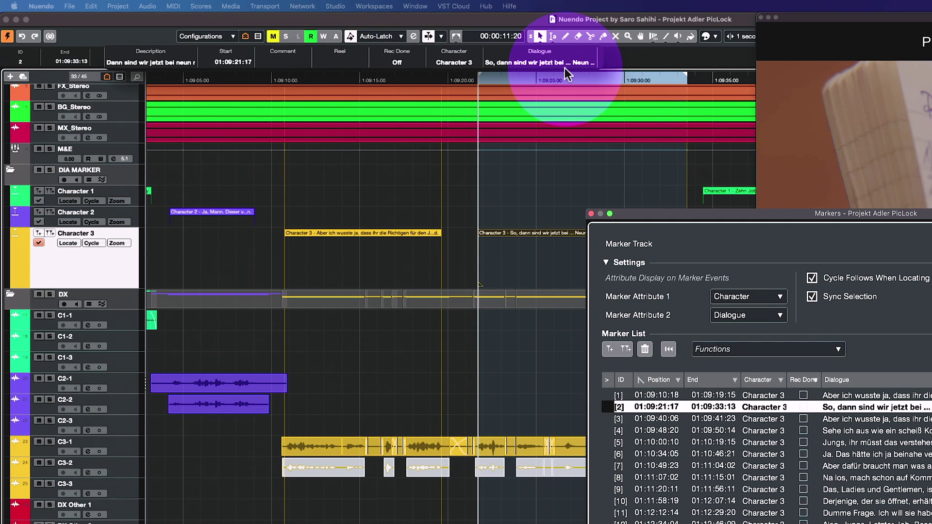
drag(563, 68, 564, 68)
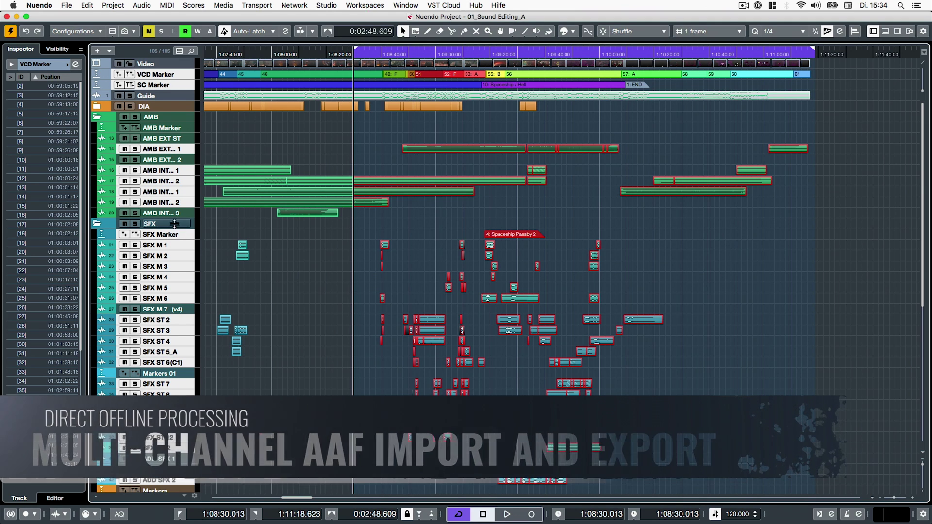
- Export the checked AMB and SFX tracks between the locators as AAF.aaf with consolidated events, handle length 2000 and media file references
click(67, 6)
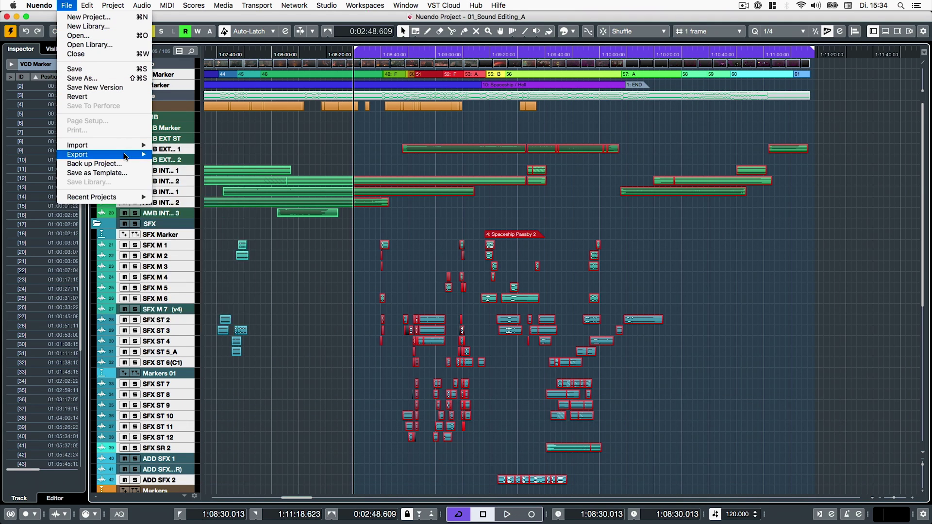
mouse_move(121, 155)
click(175, 225)
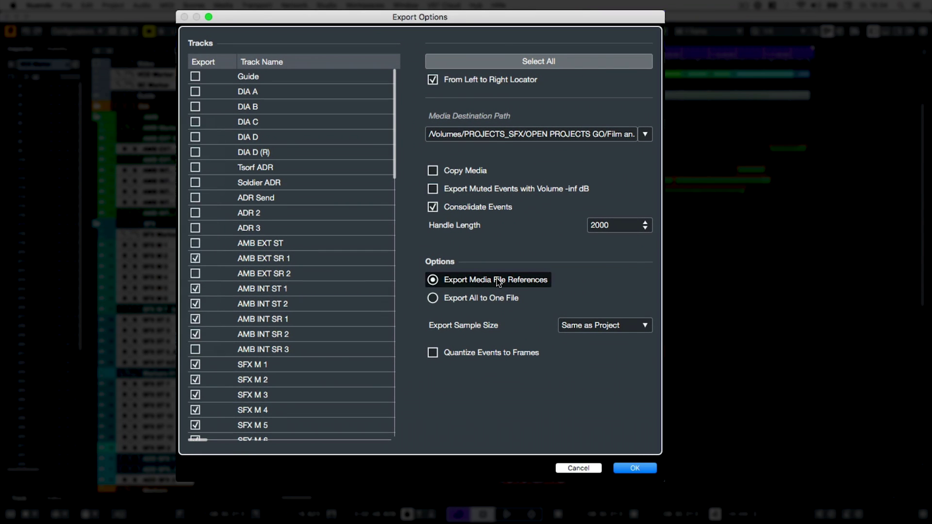
scroll(209, 369, down, 5)
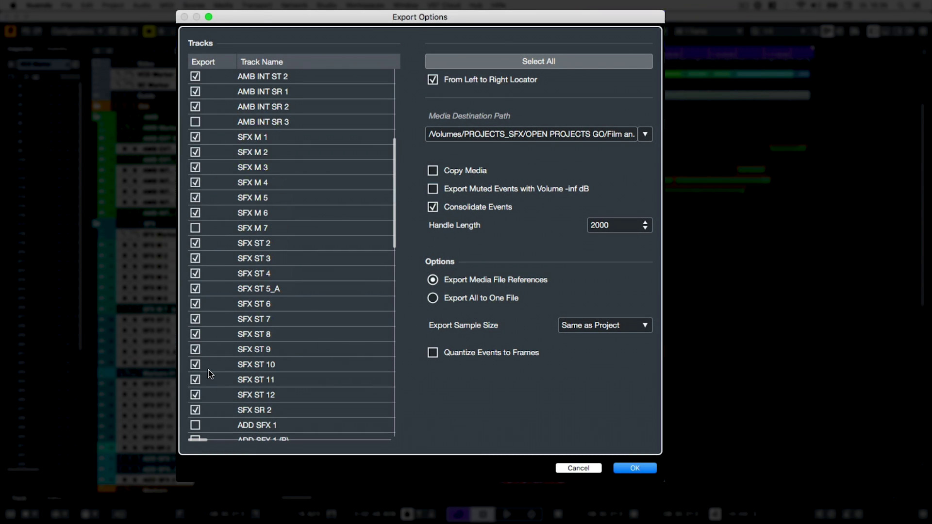
scroll(208, 370, up, 5)
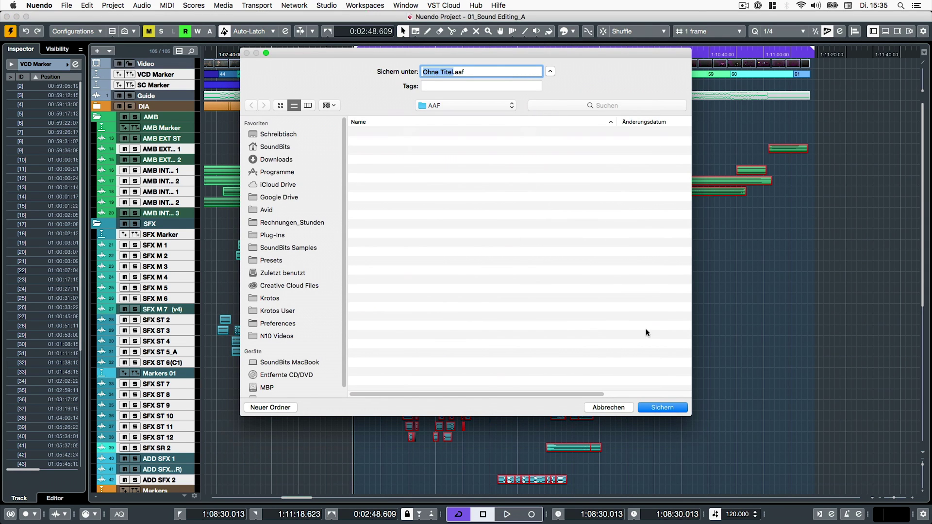
key(Return)
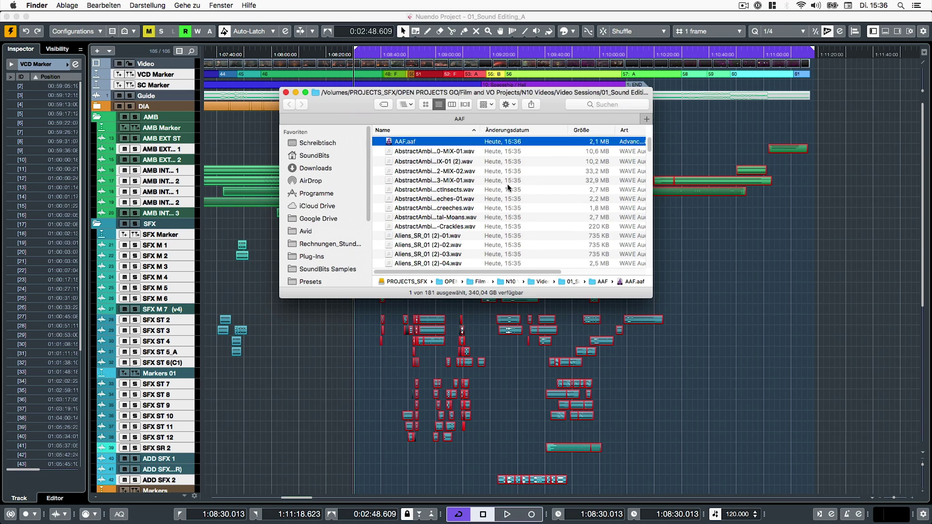
click(424, 41)
key(super+w)
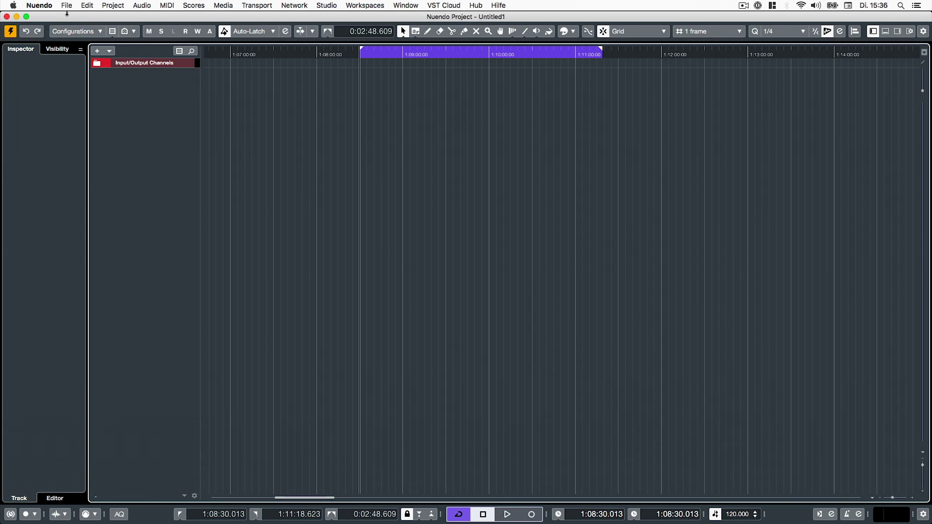
- Import AAF.aaf into a new project with all tracks and media files at absolute position
click(66, 5)
mouse_move(97, 145)
click(171, 222)
key(Return)
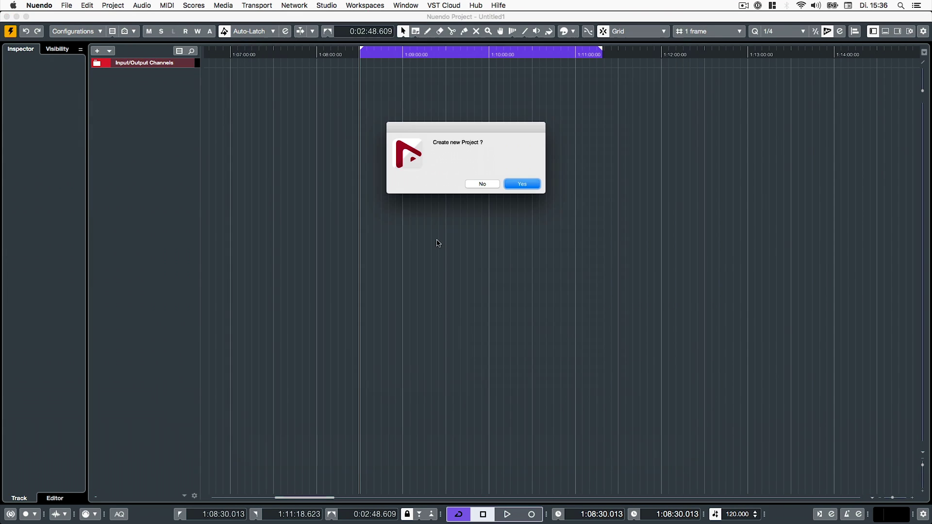
key(Return)
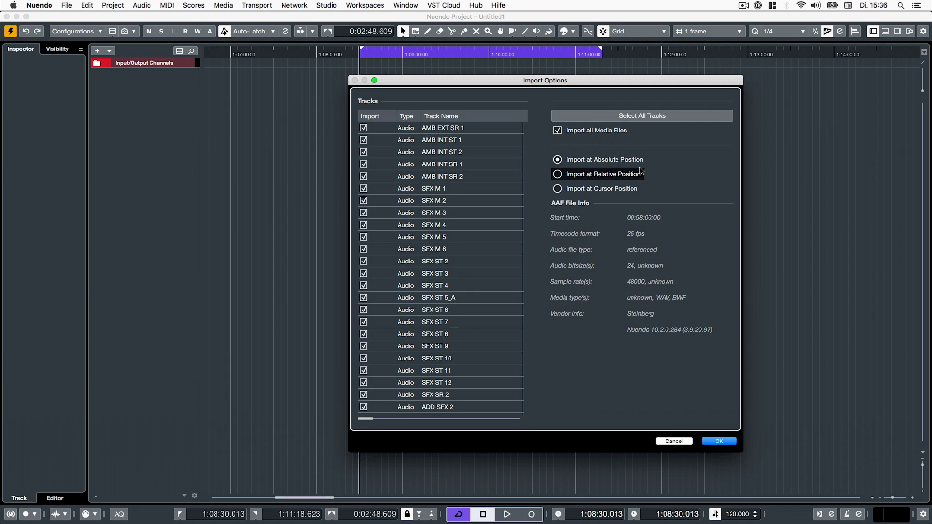
click(720, 441)
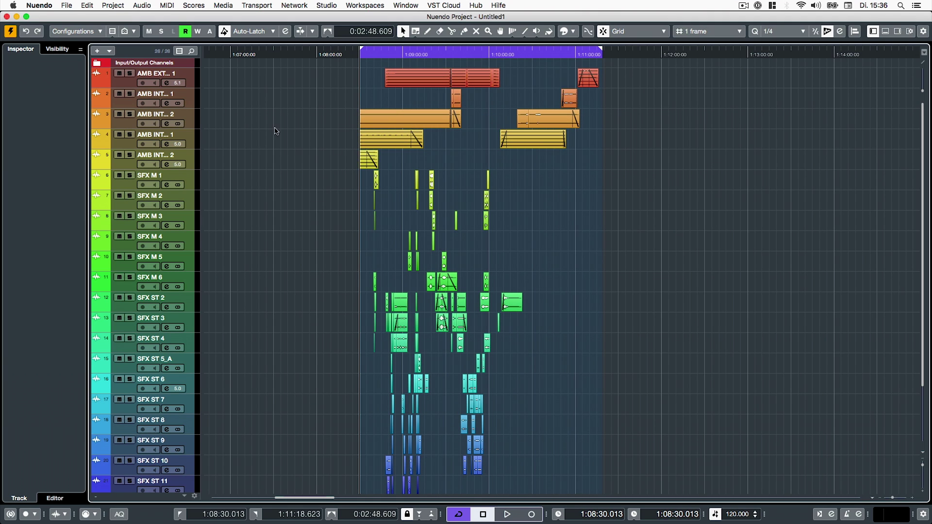
- Select the imported AMB EXT SR 1 track and inspect its multi-channel event at an enlarged track height
click(191, 78)
key(alt+s)
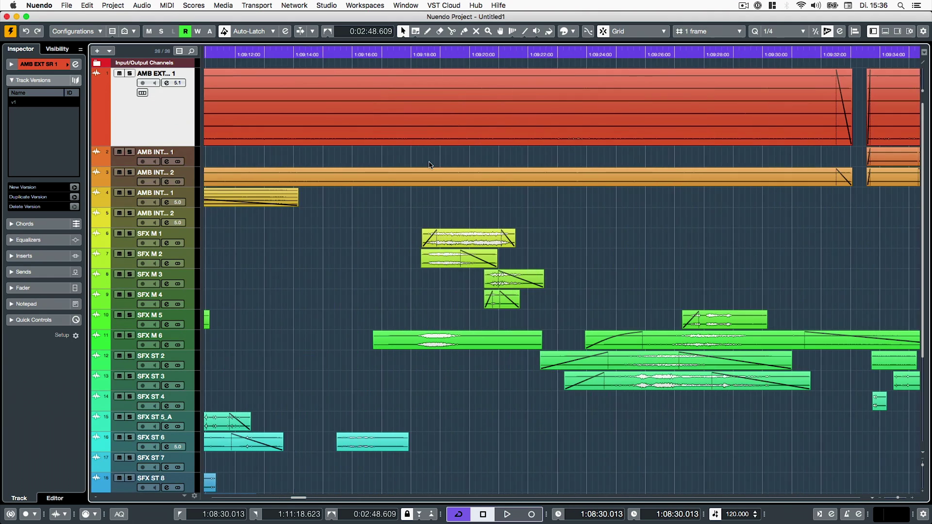
click(354, 196)
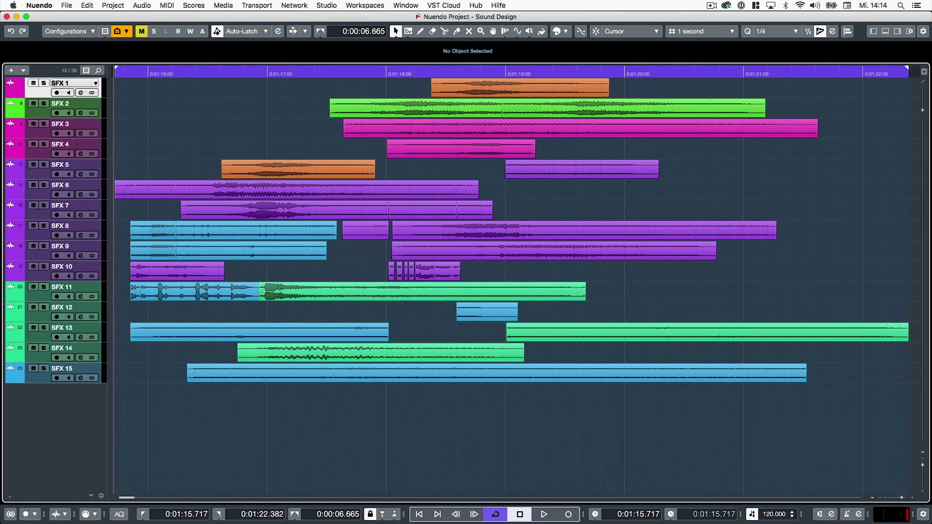
- Select all events on tracks SFX 1 to SFX 15 and set their export to As One Event with Complete Signal Path processing
drag(219, 431, 840, 91)
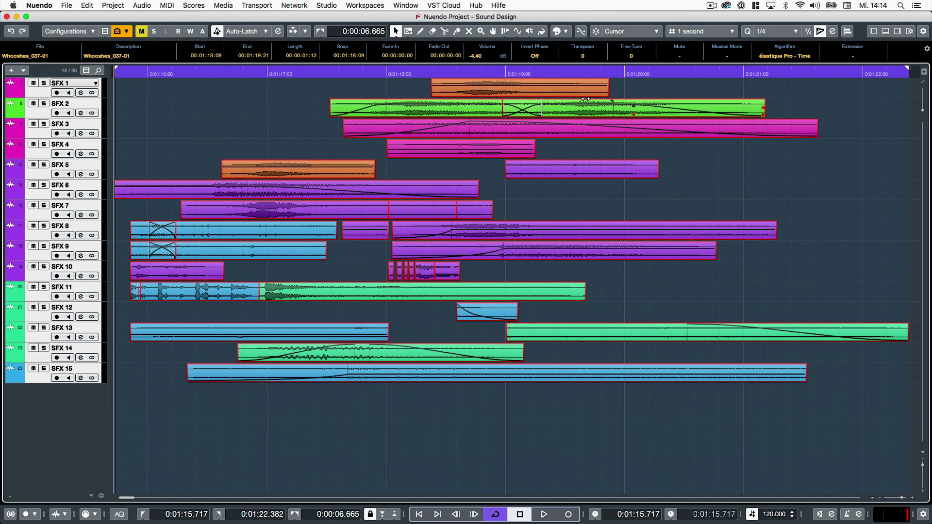
click(67, 6)
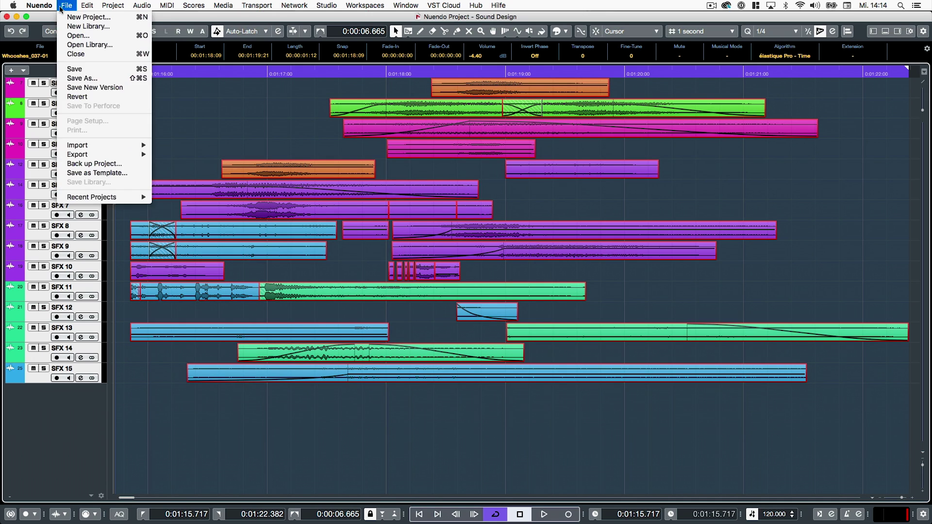
mouse_move(91, 154)
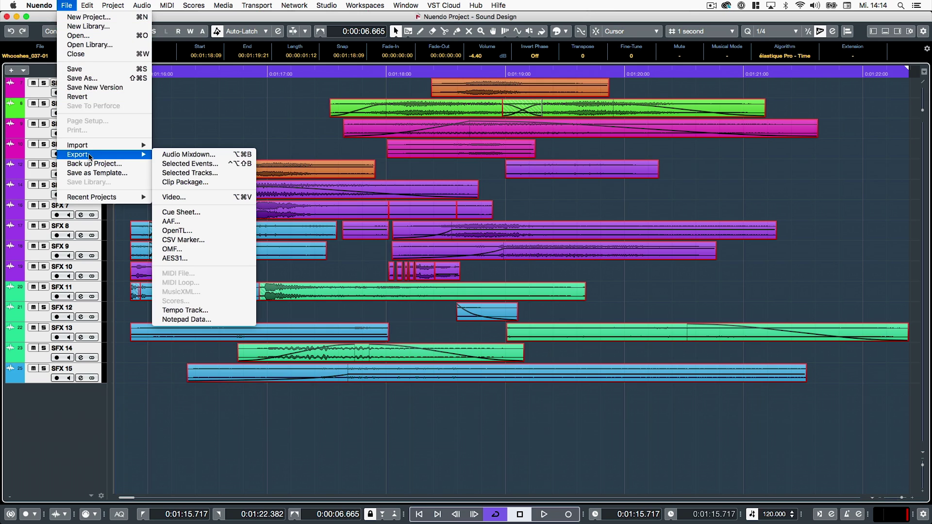
click(220, 164)
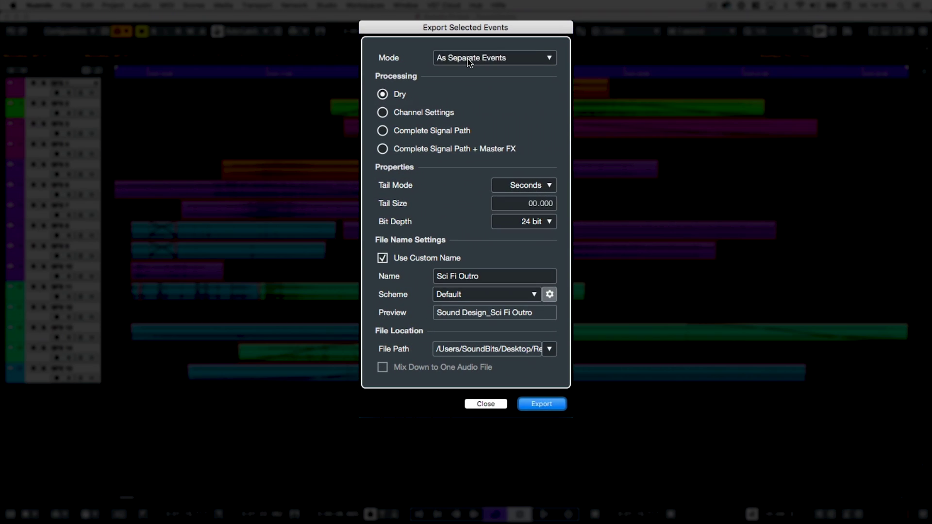
click(487, 90)
click(473, 109)
click(461, 149)
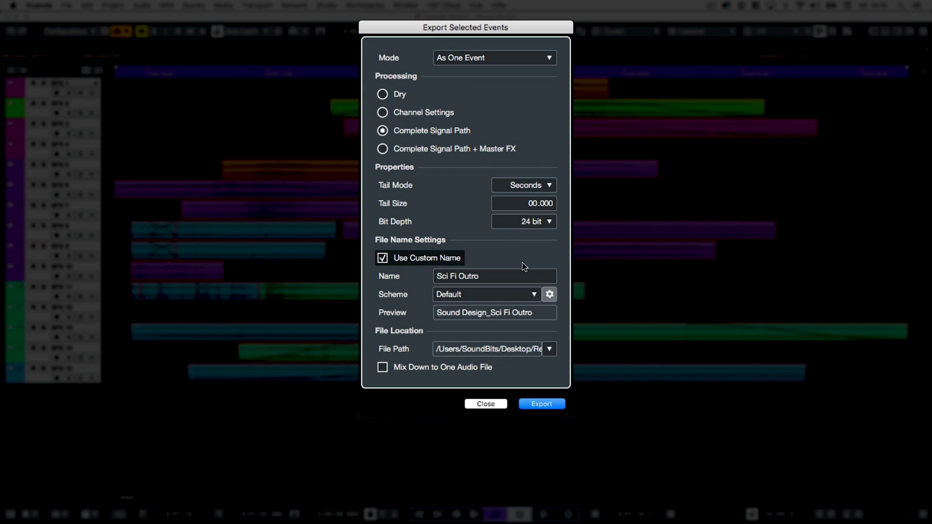
- Edit the file naming scheme and export the selected events as Sci Fi Outro, mixed down to one audio file
click(550, 295)
mouse_move(462, 152)
mouse_down()
mouse_move(407, 208)
mouse_move(384, 209)
mouse_up()
key(Return)
click(418, 368)
key(Return)
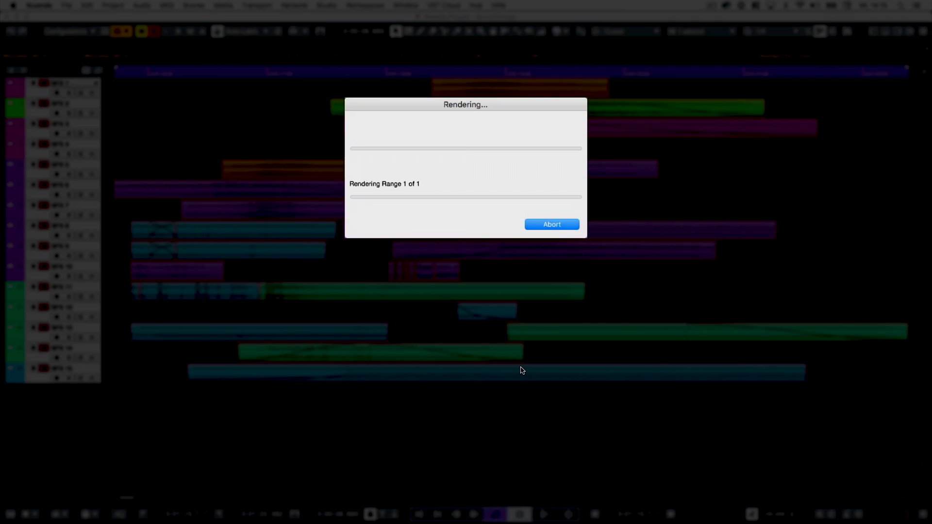
key(space)
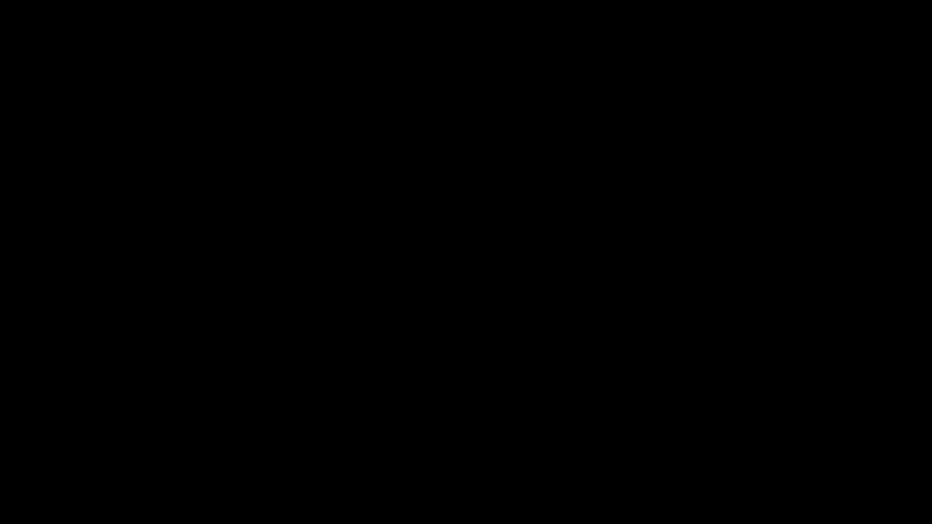
- Filter the audio mixdown's channel list for SFX
click(256, 112)
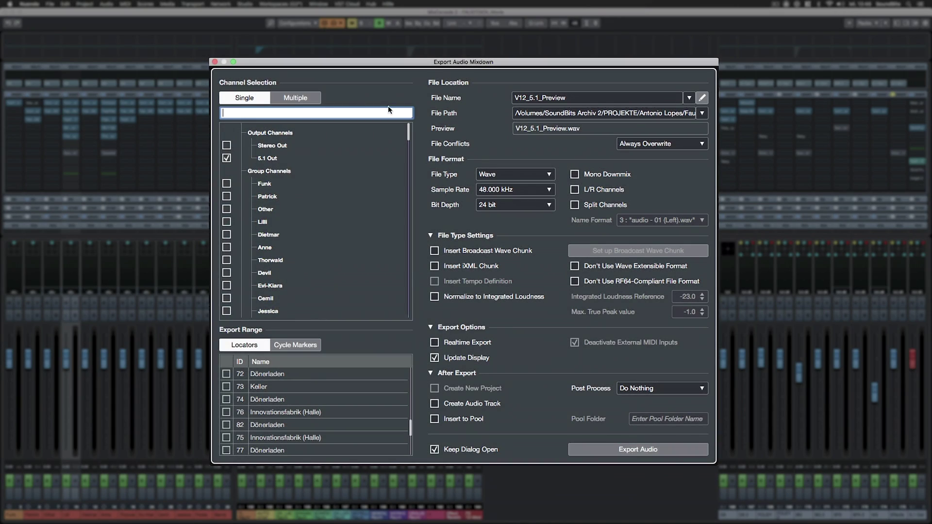
text(SFX)
key(Return)
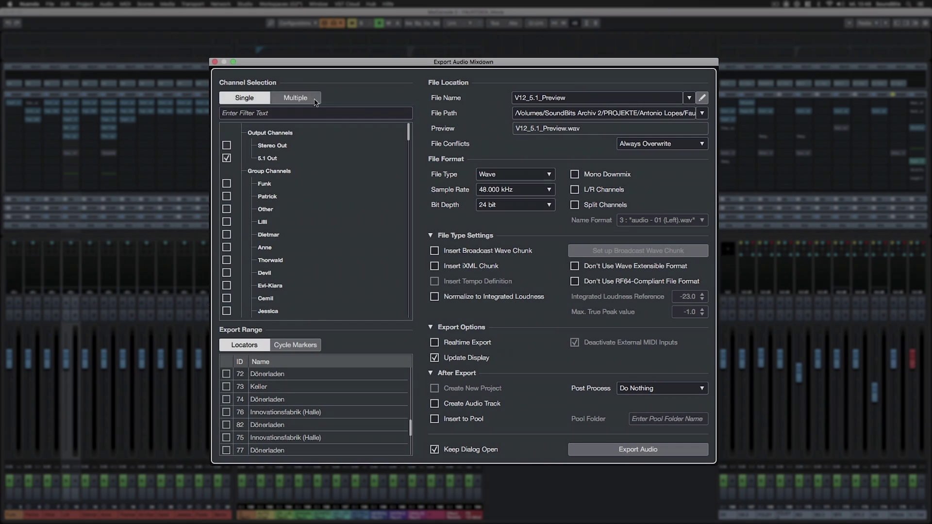
- Switch the mixdown to multiple channels and include DX 2, FOLEY 2, BG 2, SFX 2, MX and Effects
click(296, 99)
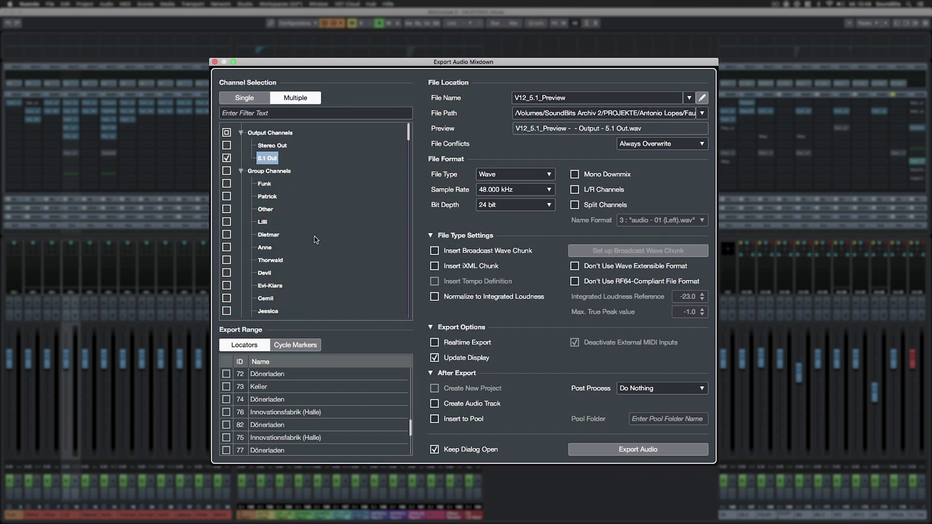
scroll(316, 239, down, 5)
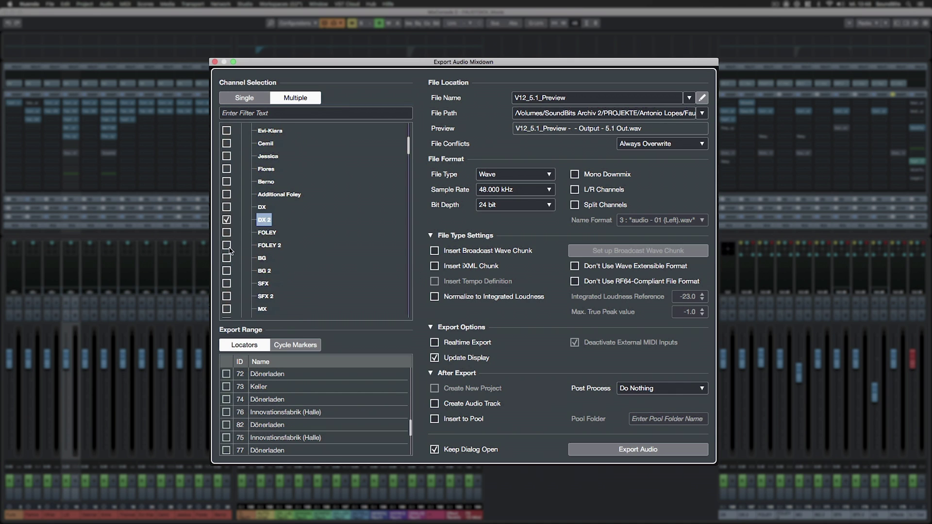
click(227, 246)
click(227, 272)
click(228, 296)
click(228, 309)
scroll(292, 293, down, 1)
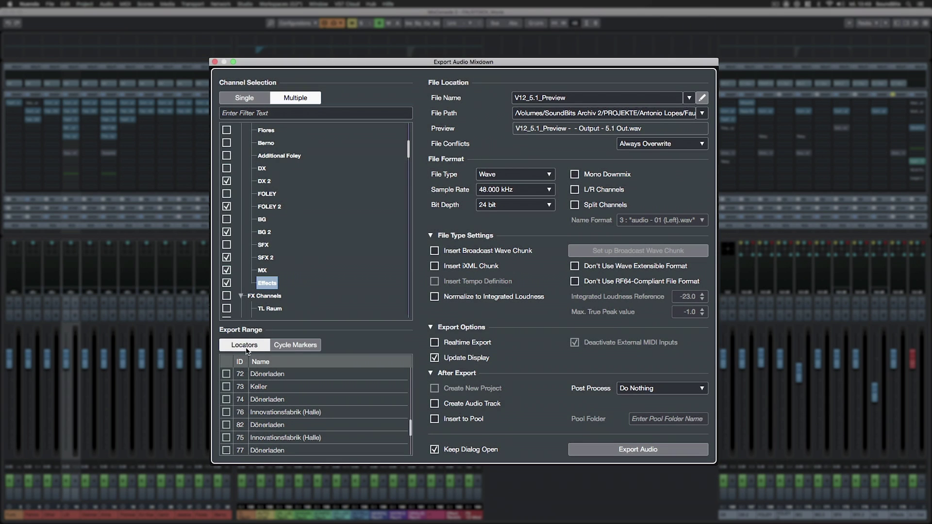
- Set the export range to cycle markers, normalize to integrated loudness and try the Realtime Export, Create Audio Track and Insert to Pool options
click(288, 345)
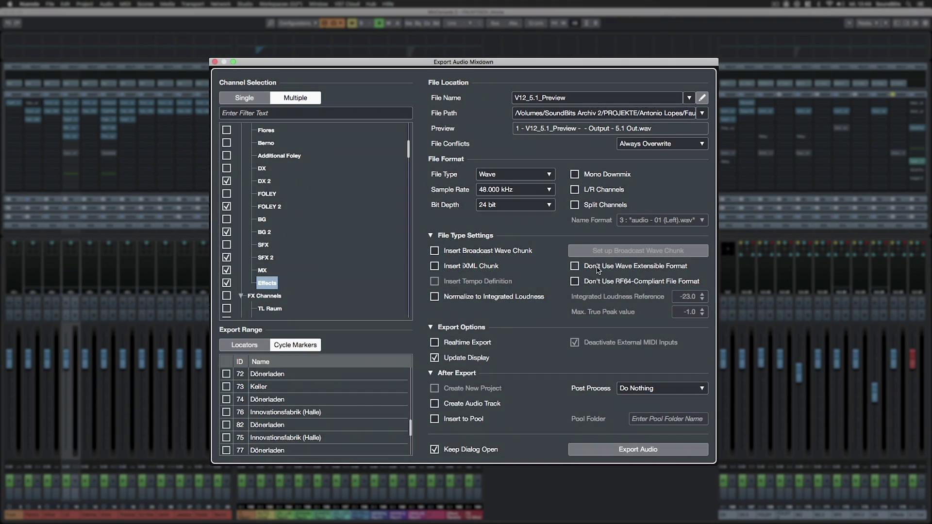
click(434, 297)
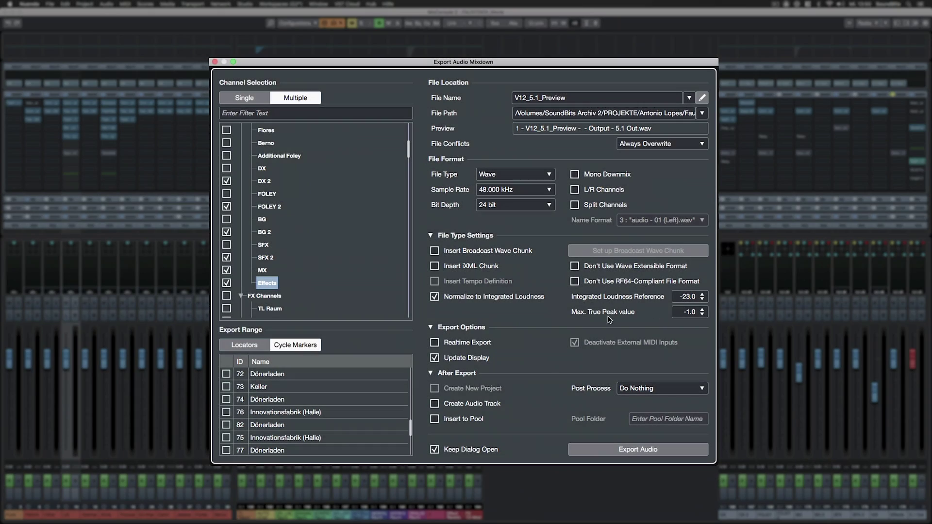
click(483, 343)
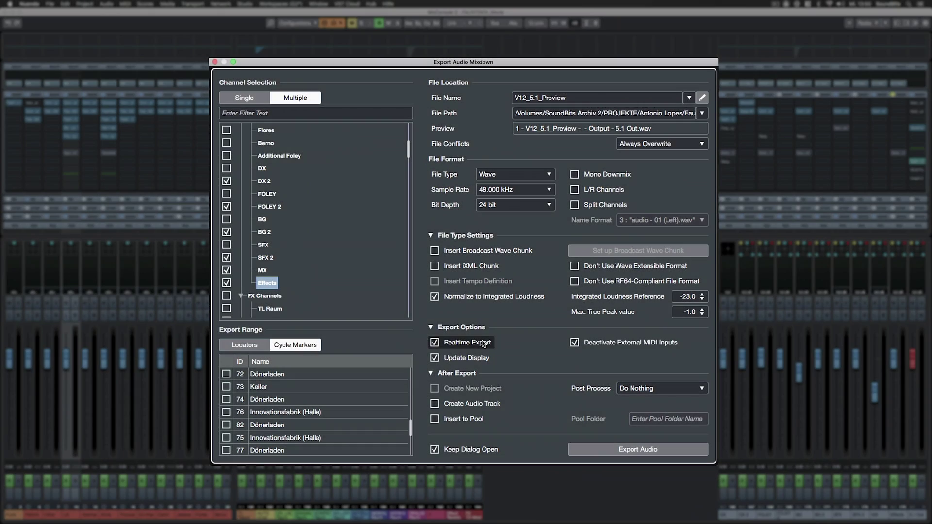
click(483, 343)
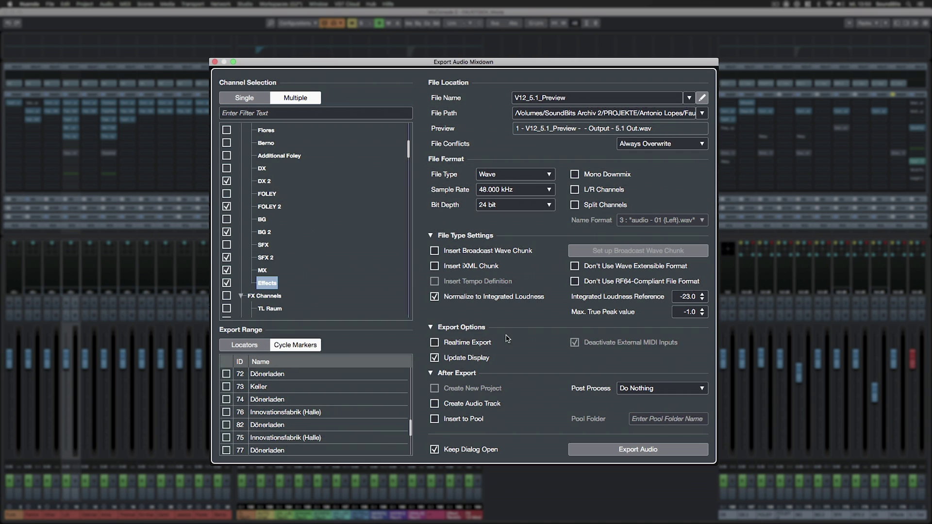
click(478, 404)
click(479, 418)
- Replace the naming scheme's attributes with Project Name, Channel Name and CycleMarkerNm
click(702, 97)
click(379, 186)
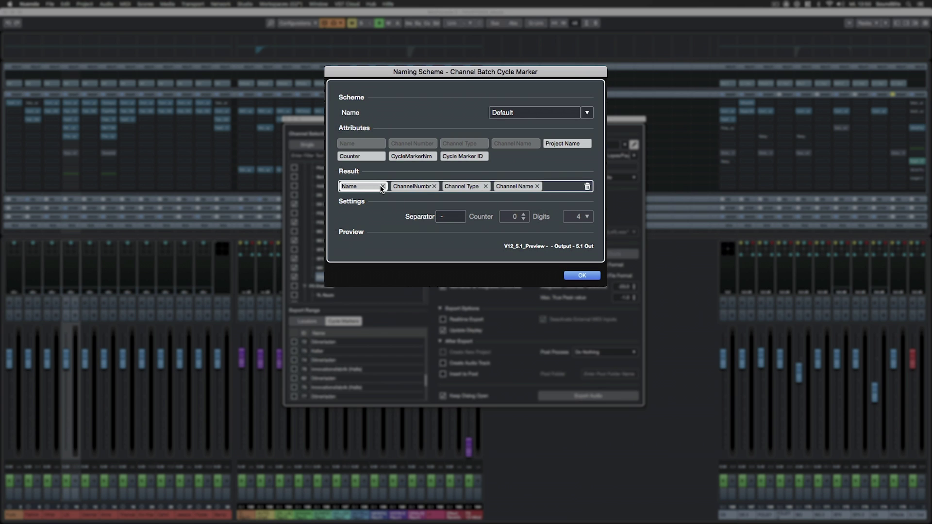
click(378, 186)
click(379, 187)
click(382, 186)
click(383, 187)
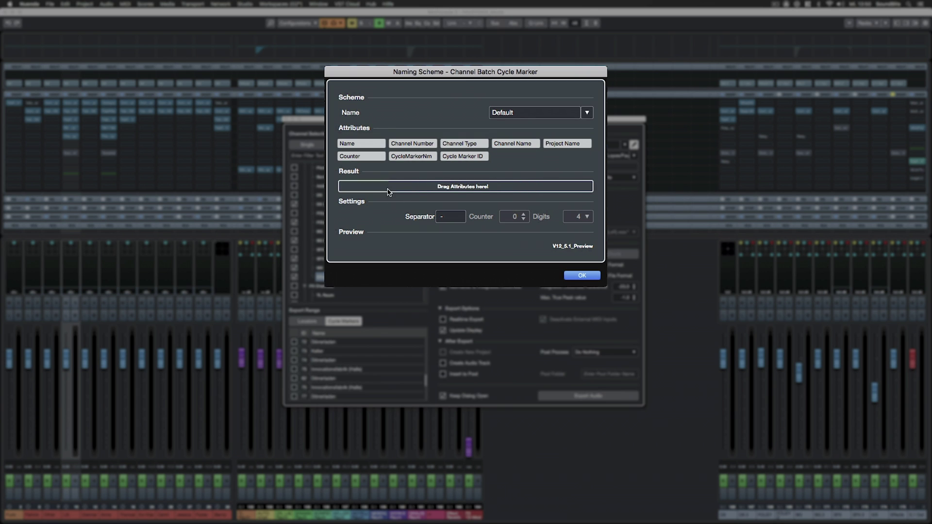
drag(584, 144, 390, 186)
drag(515, 143, 427, 187)
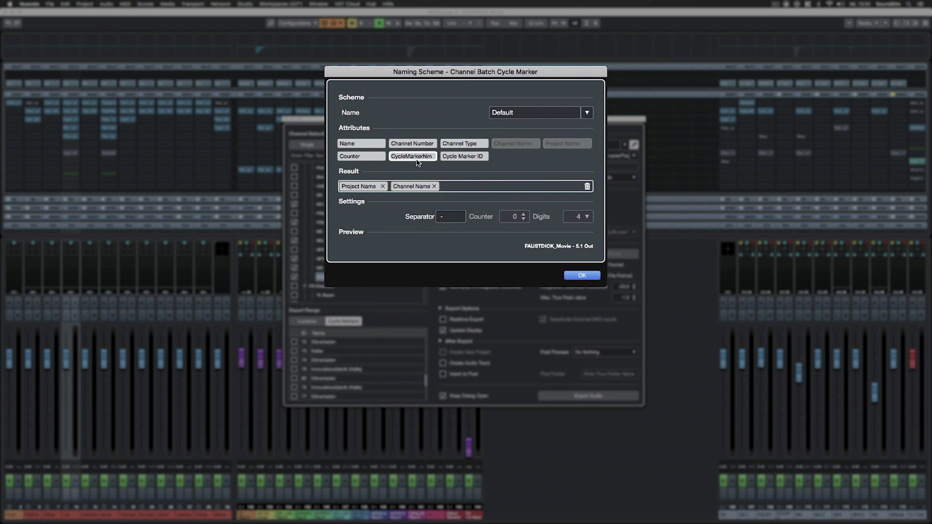
drag(411, 156, 466, 186)
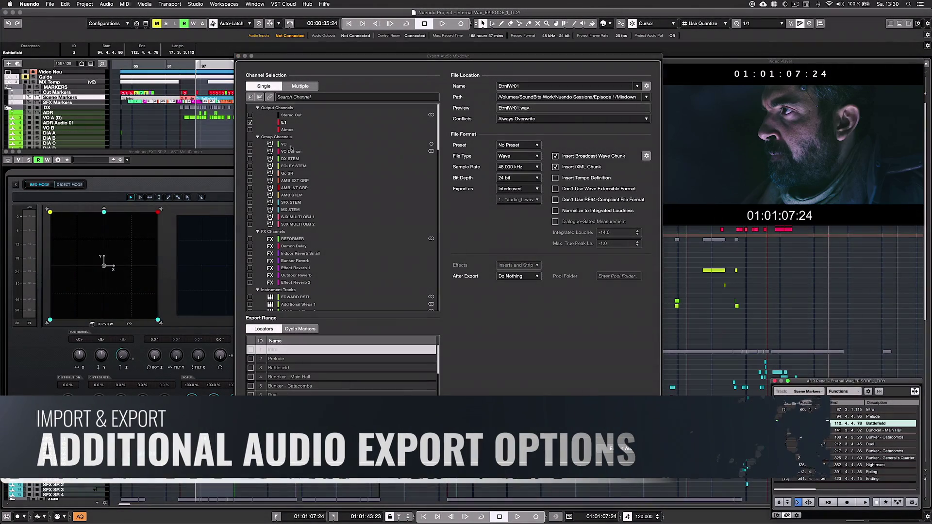
- Keep Wave as the file type and set the VO group channel to export as split channels
click(518, 156)
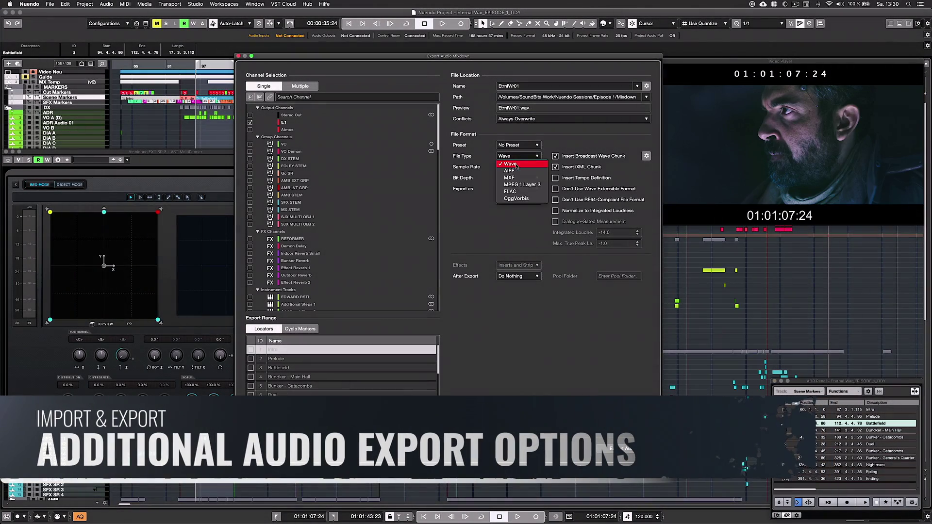
click(518, 160)
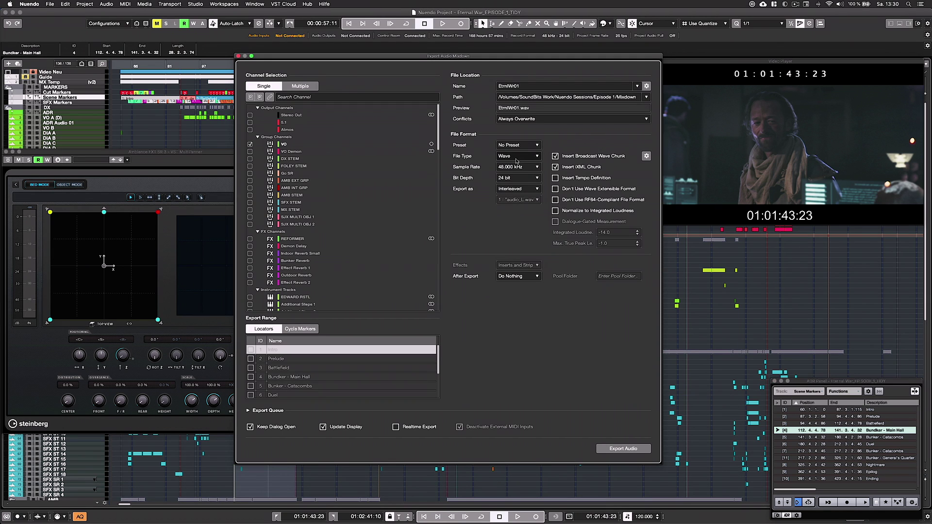
click(517, 161)
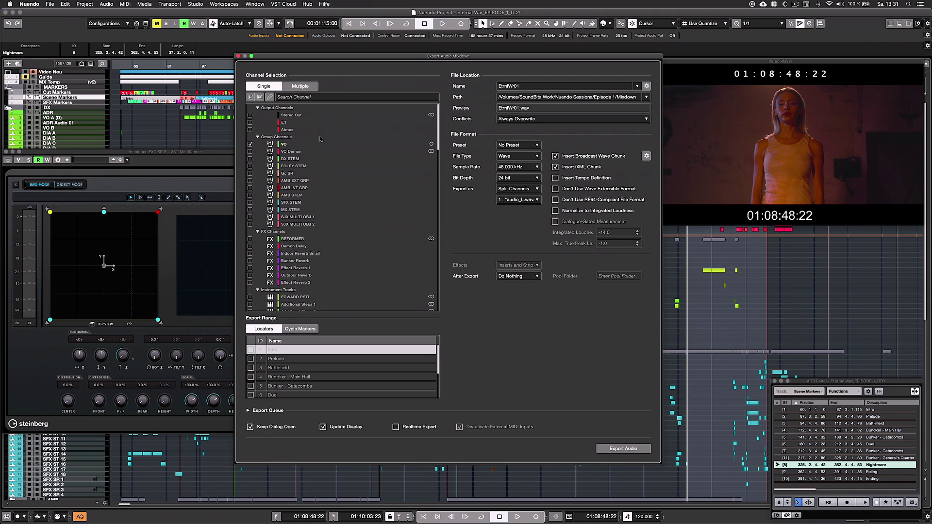
- Adjust the channel and format settings and start exporting the Demon Delay channel between the locators
click(250, 123)
key(Return)
click(523, 178)
click(525, 179)
key(Return)
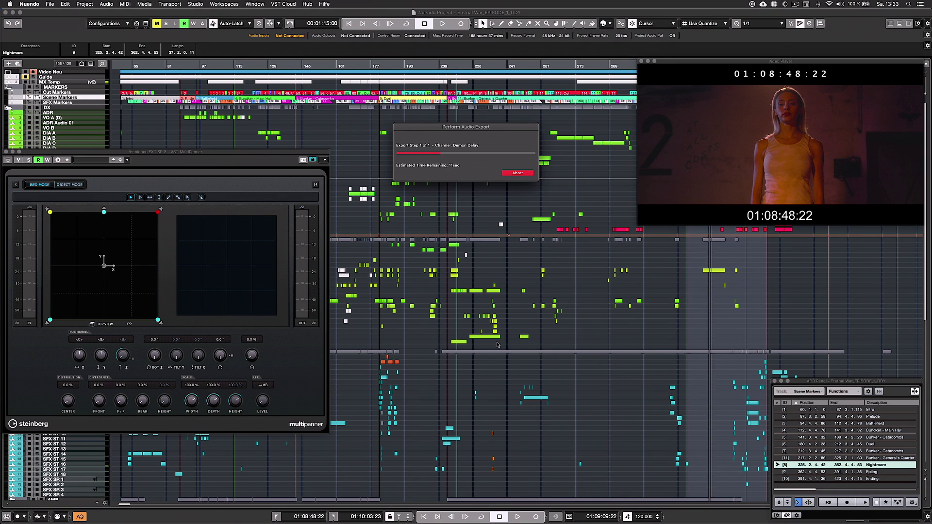
- Choose a name format for the split-channel files of the selected stem, group and effect channels
click(521, 168)
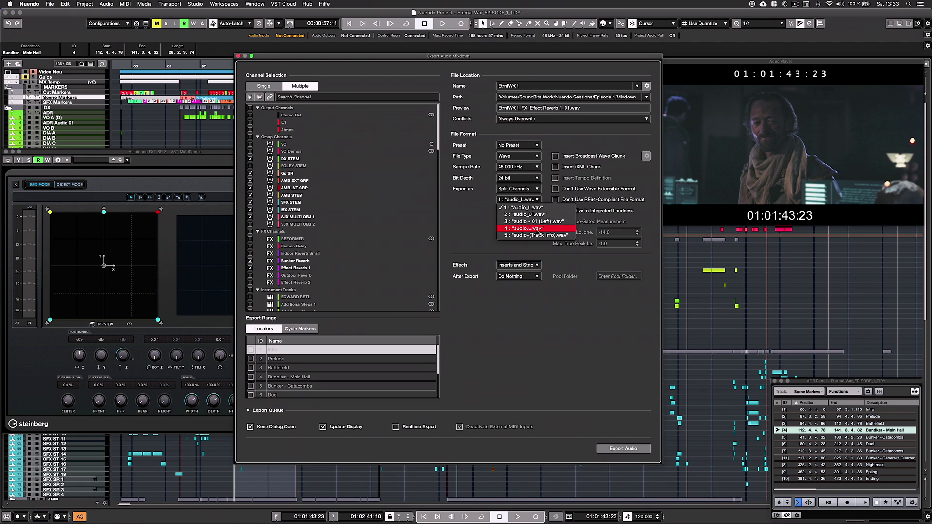
click(521, 168)
key(Return)
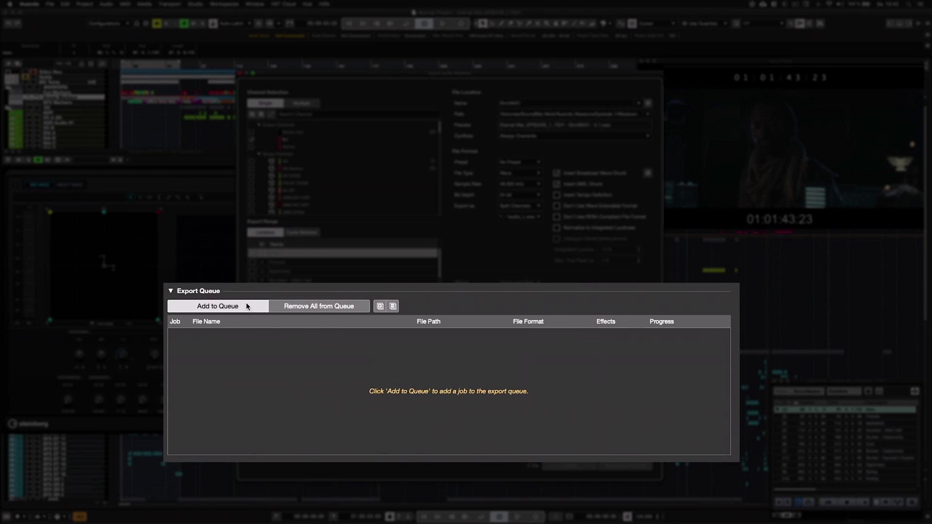
- Add the export jobs to the queue and inspect the files in the Channel Batch and first Cycle Marker + Channel Batch jobs
click(246, 306)
click(246, 306)
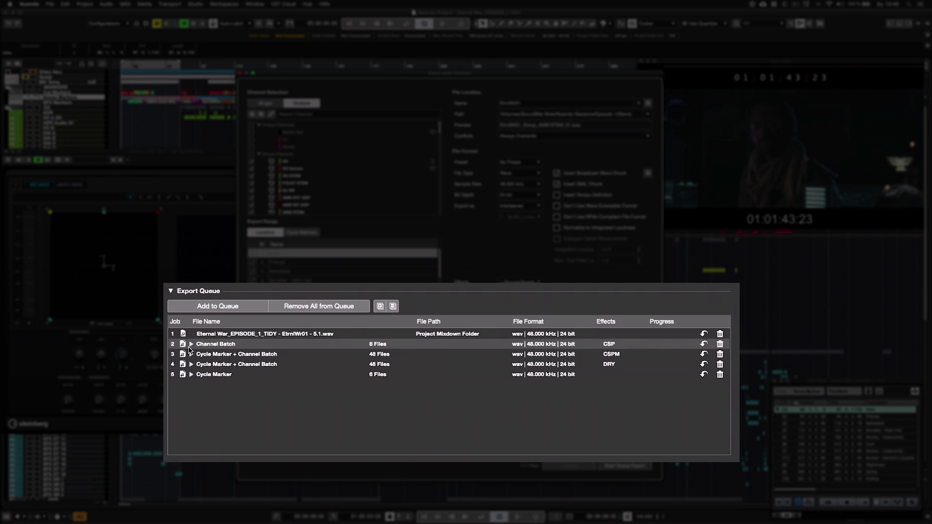
click(191, 344)
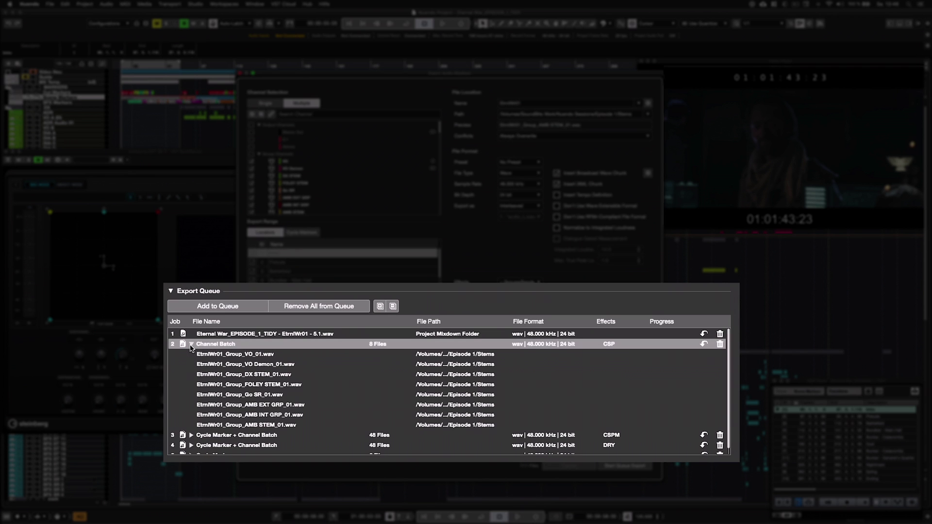
click(190, 344)
click(191, 355)
scroll(191, 359, down, 12)
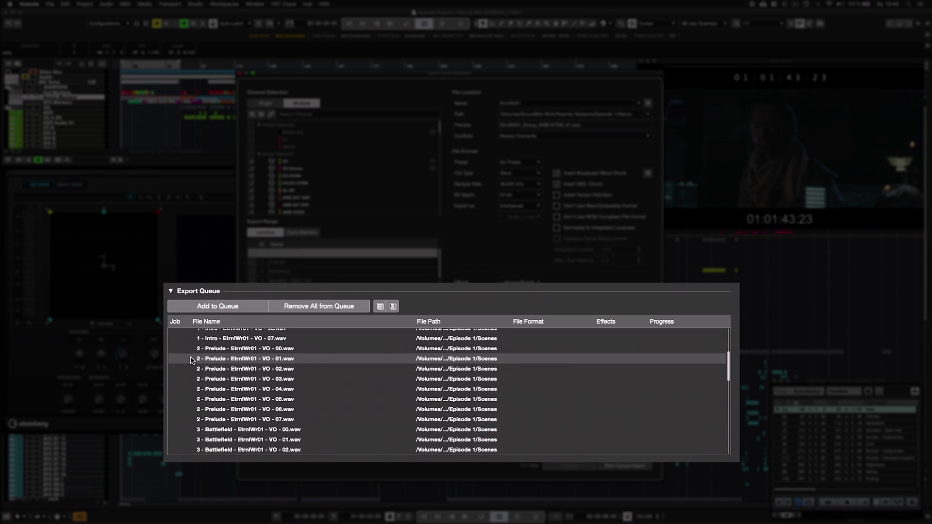
scroll(191, 359, down, 2)
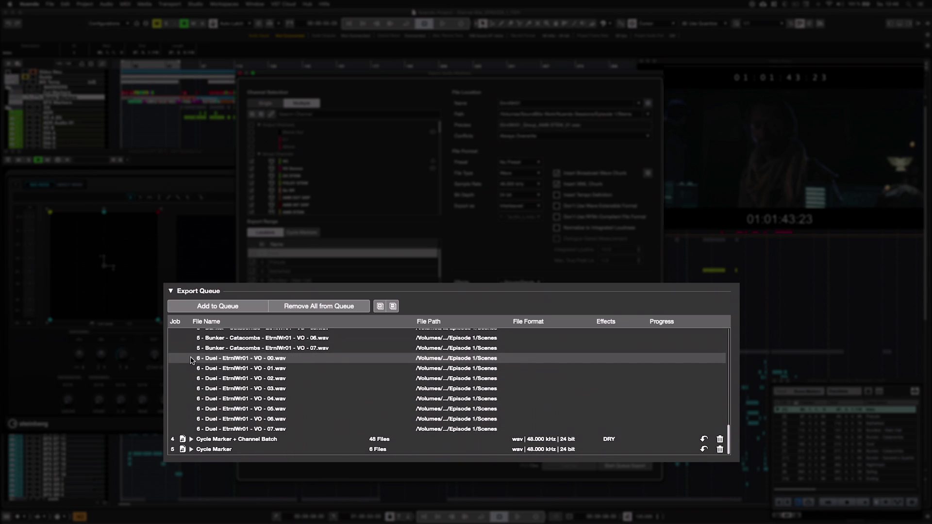
scroll(191, 360, up, 15)
click(191, 354)
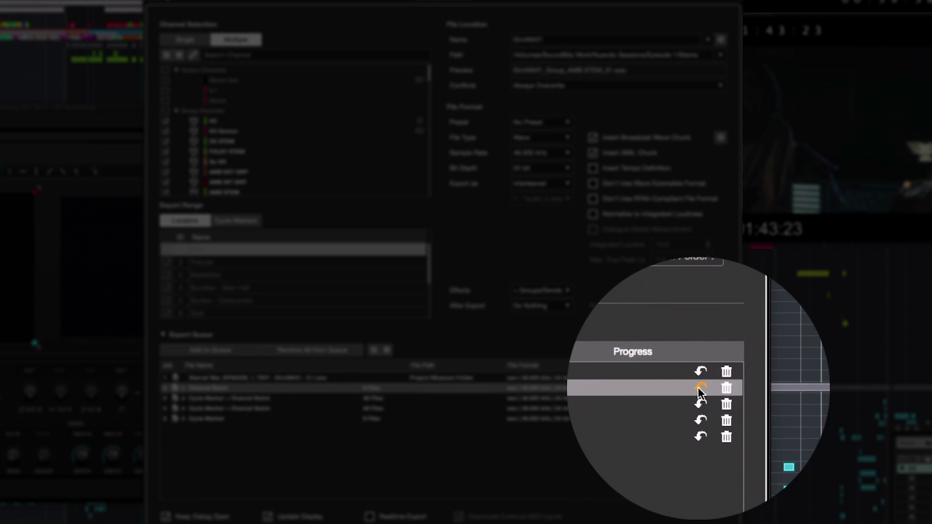
- Restore the Channel Batch job's export settings and remove the fourth job from the queue
click(700, 388)
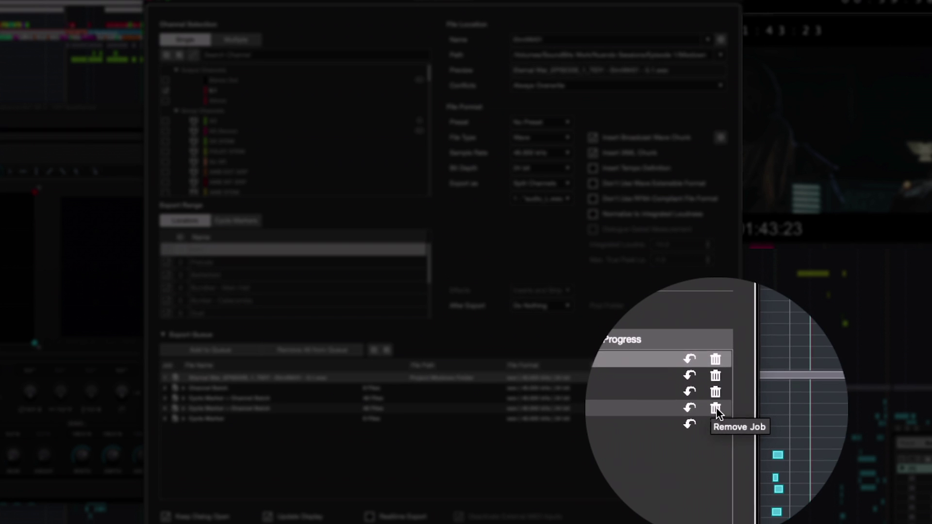
click(715, 408)
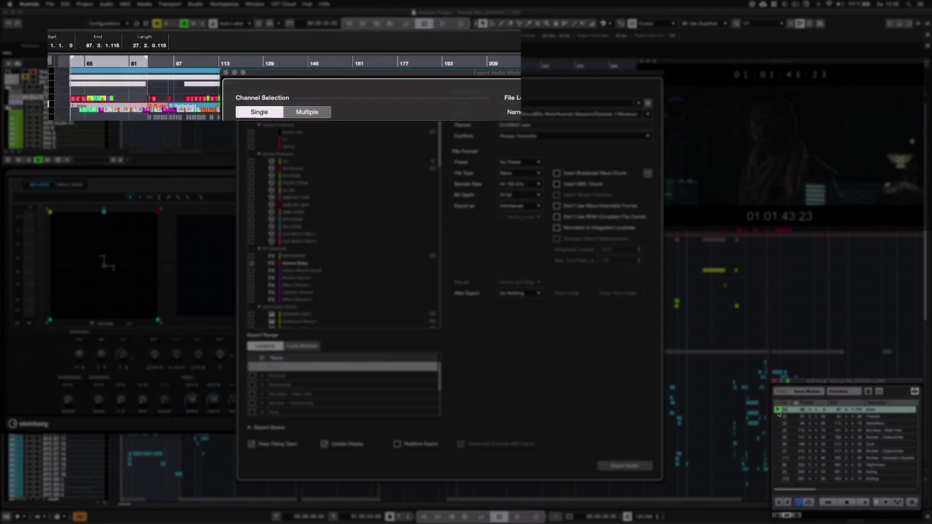
- Locate the Intro scene marker, set the mixdown's sample rate to 48.000 kHz and open the bit depth choices
click(777, 424)
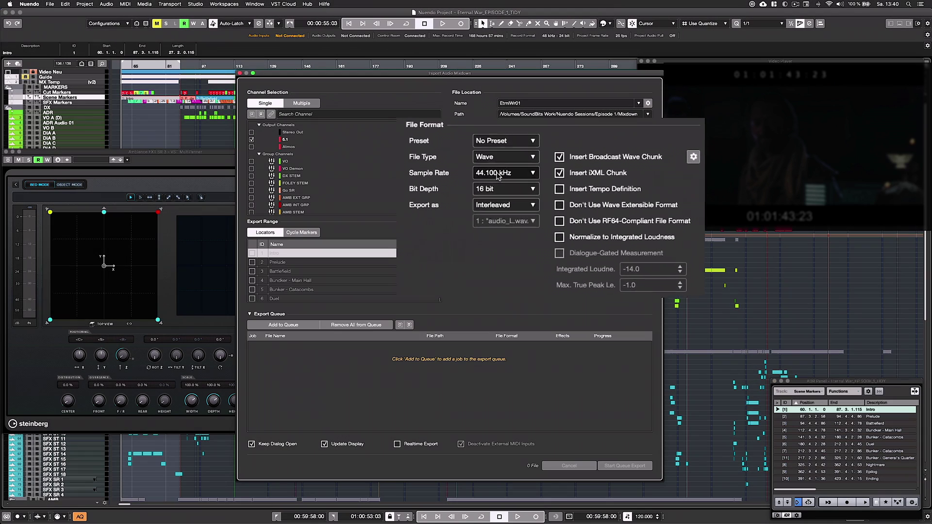
click(518, 184)
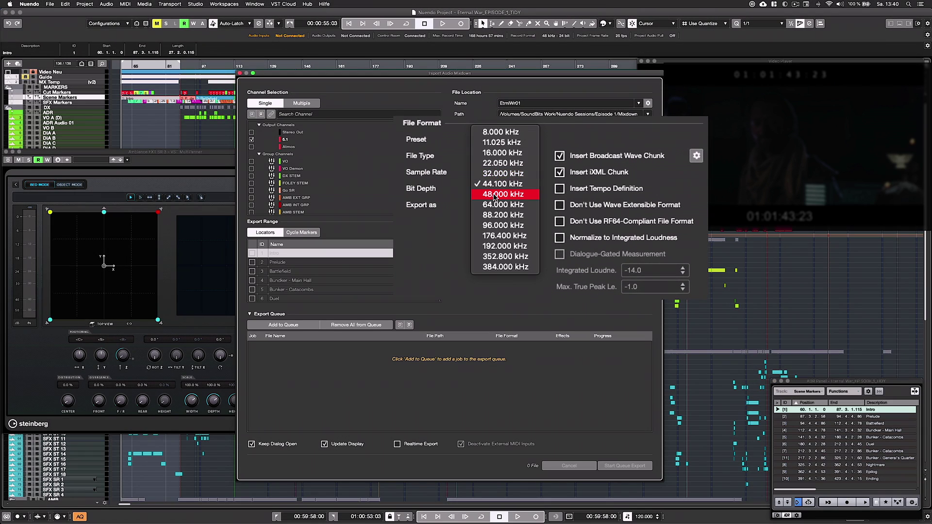
click(519, 197)
click(499, 189)
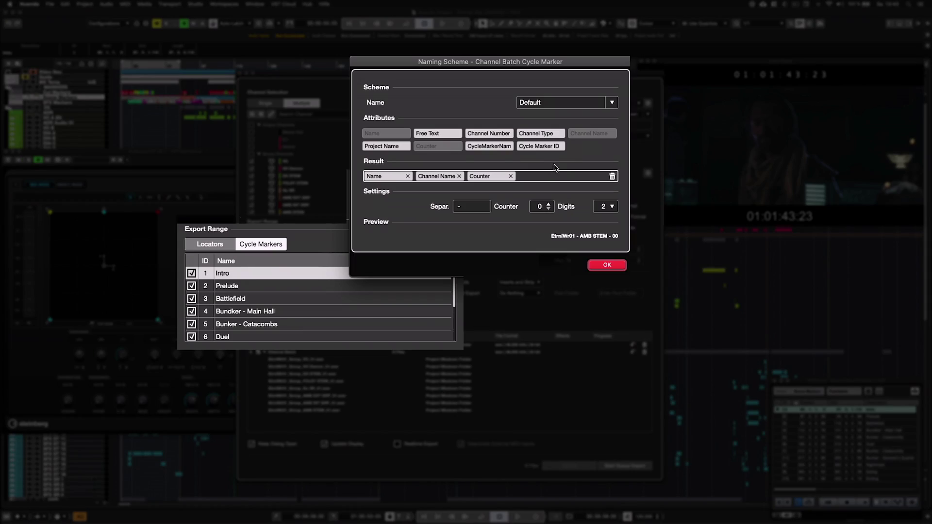
- Add the cycle marker name attribute at the front of the Channel Batch Cycle Marker naming scheme
drag(487, 146, 384, 177)
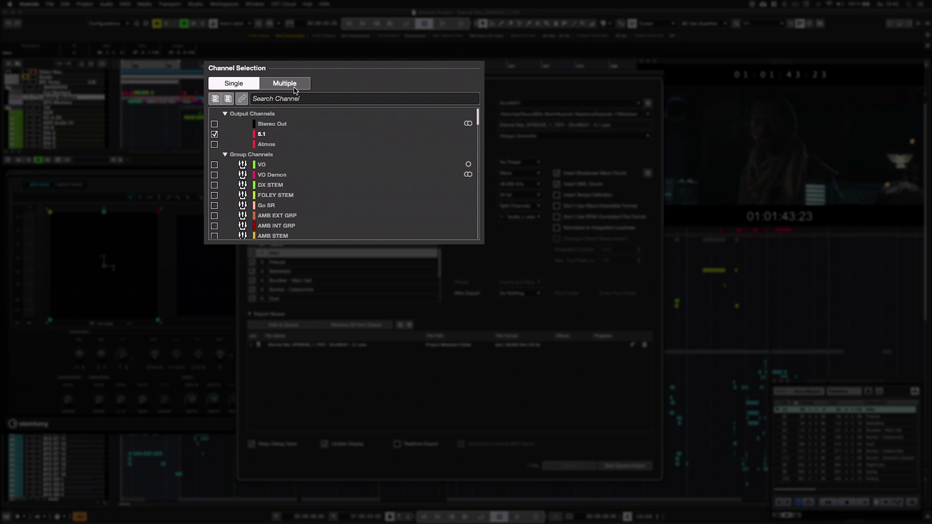
- Switch the channel selection to multiple channels and set the effects to + Groups/Sends (CSP)
click(291, 84)
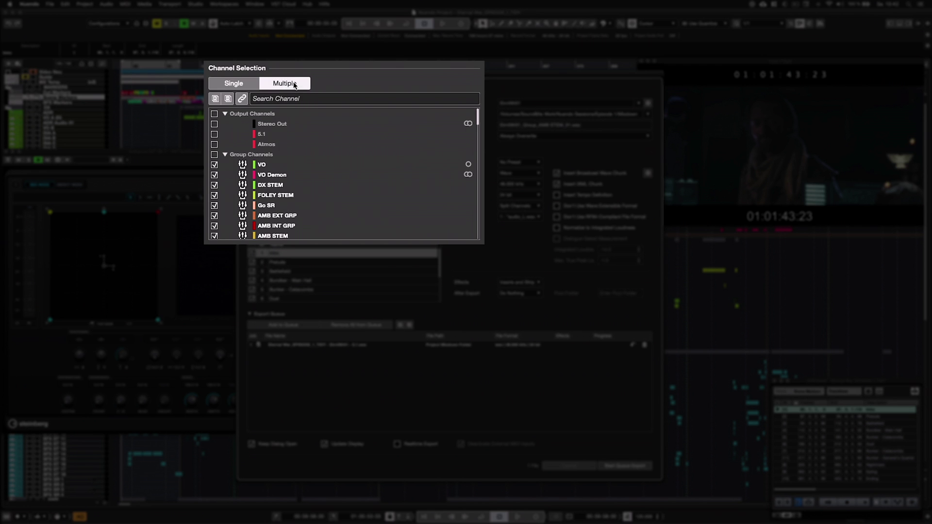
click(519, 279)
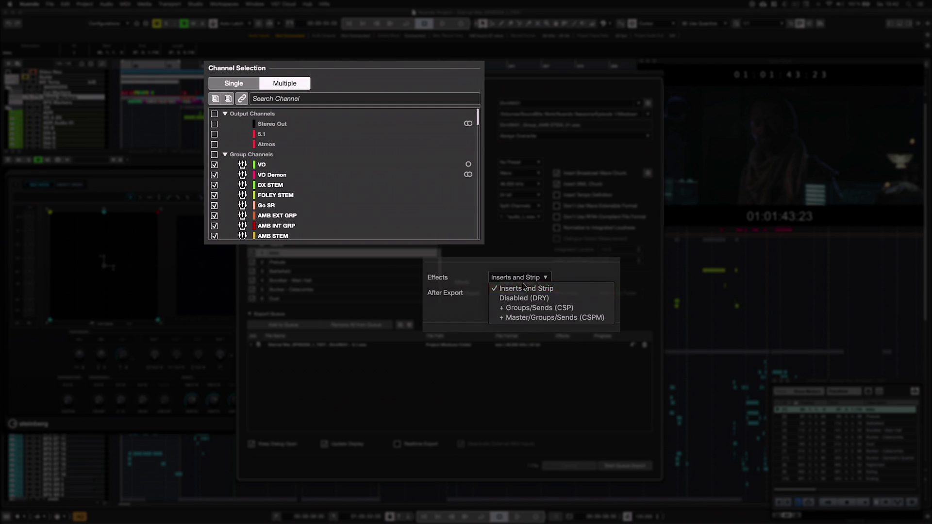
click(593, 309)
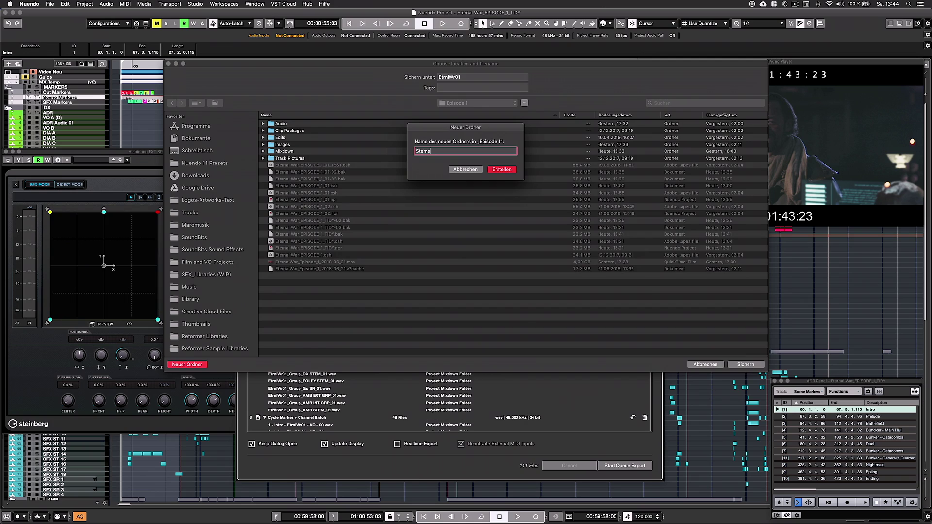
- Create the Stems and Scenes folders in Episode 1 and choose Scenes as the export path
key(Return)
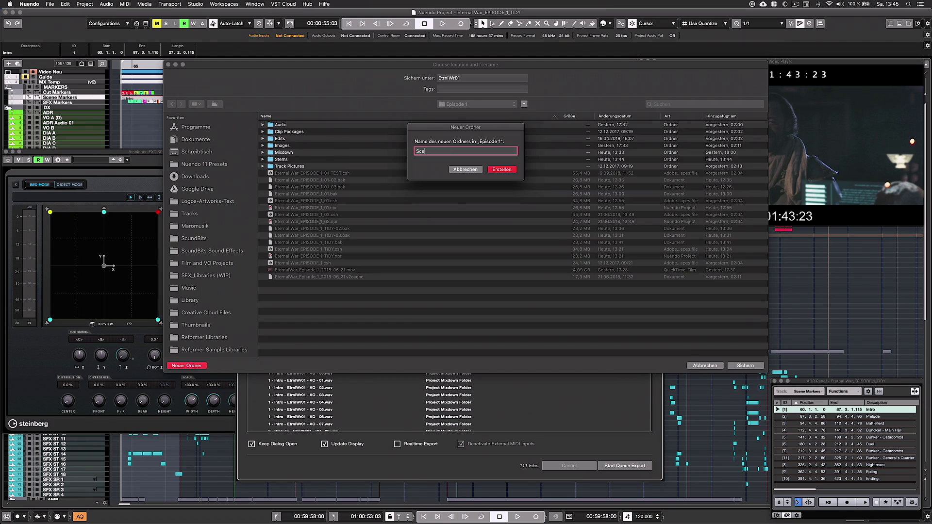
key(Return)
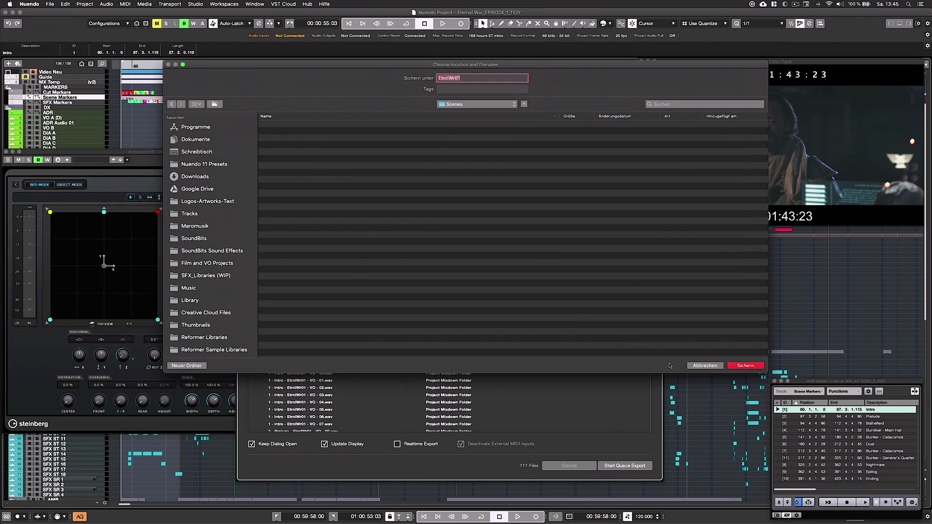
click(737, 366)
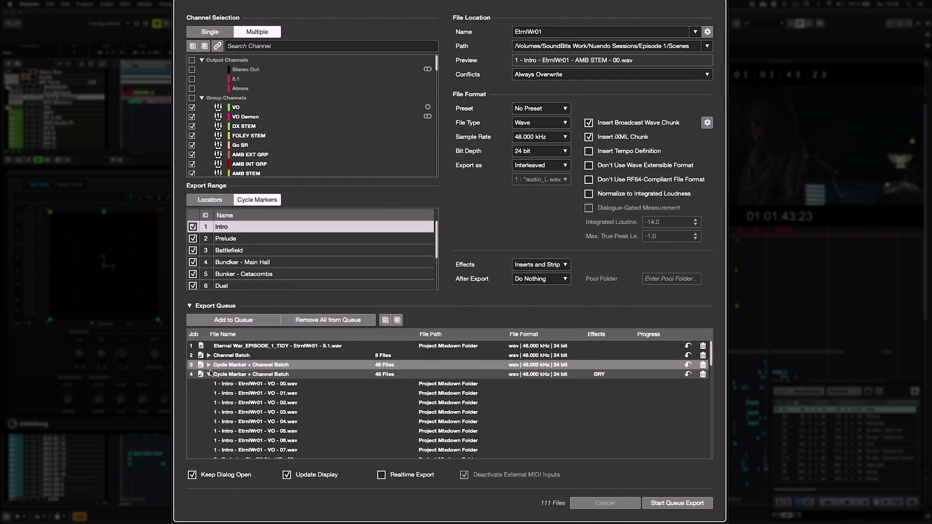
- Toggle the file list of the third queue job and start exporting the queue
click(209, 365)
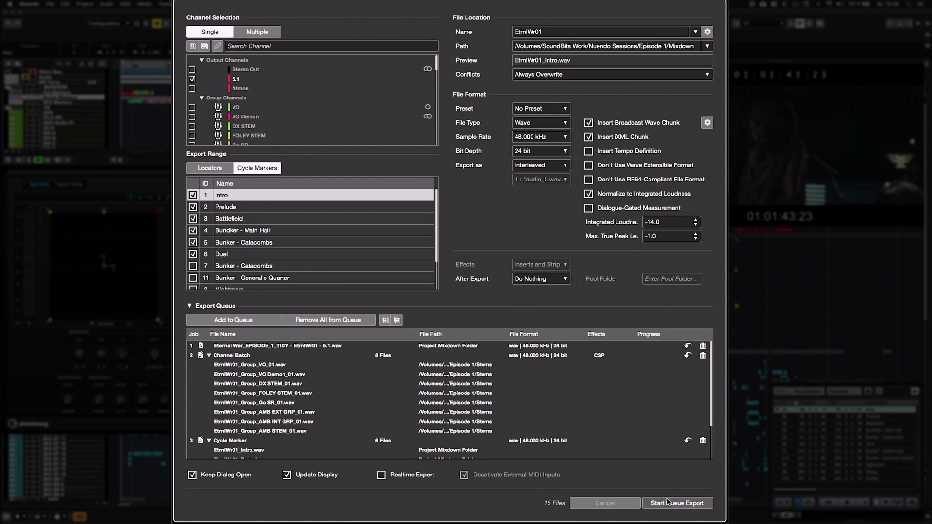
click(668, 501)
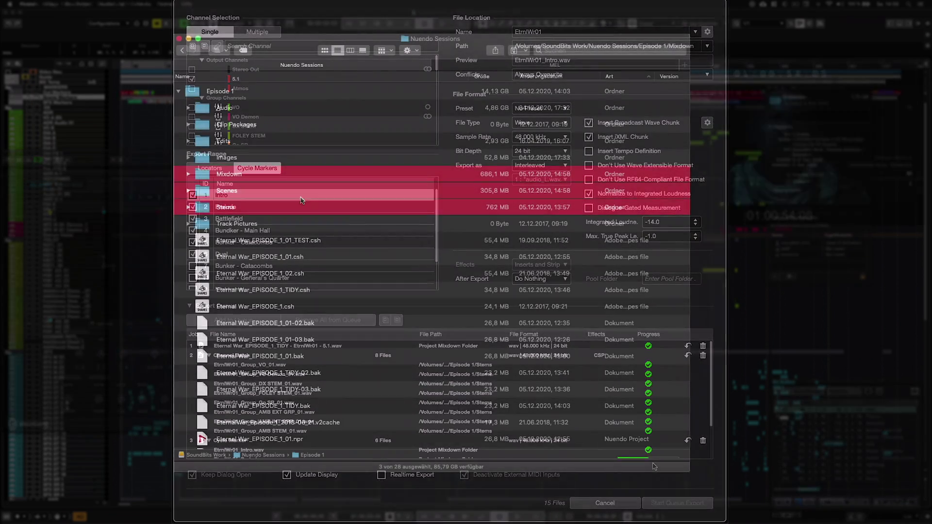
- In Finder, expand the selected Mixdown, Scenes and Stems folders and examine the exported audio files
key(Right)
scroll(384, 215, down, 10)
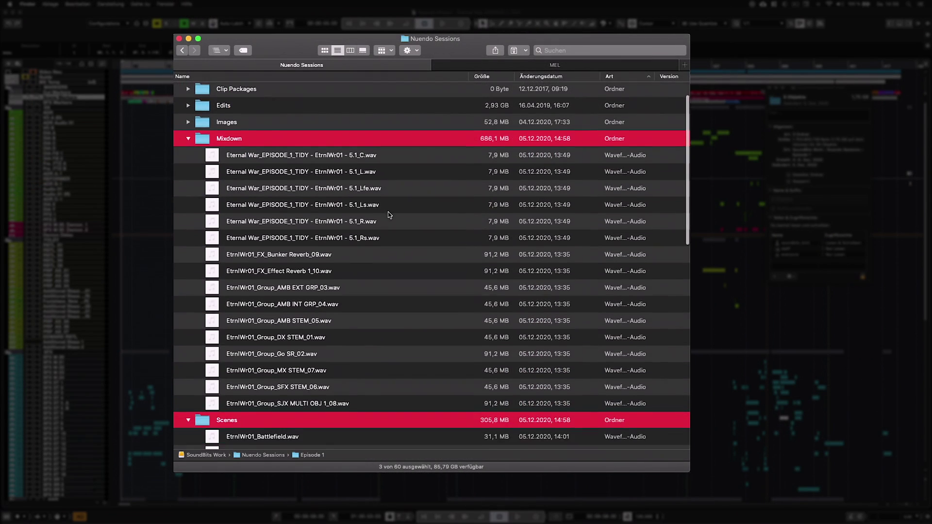
scroll(388, 215, down, 4)
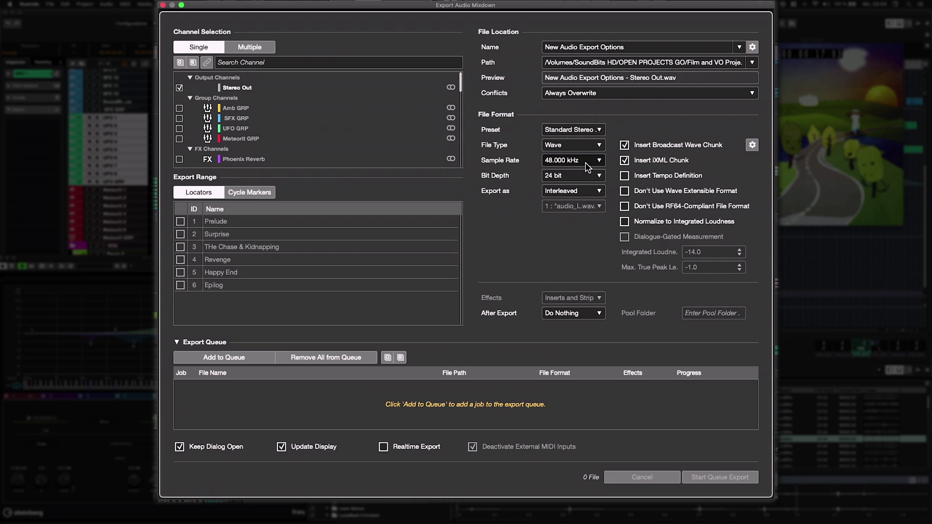
- Apply the HQ MP3 preset to the Stereo Out export and add it to the queue
click(583, 129)
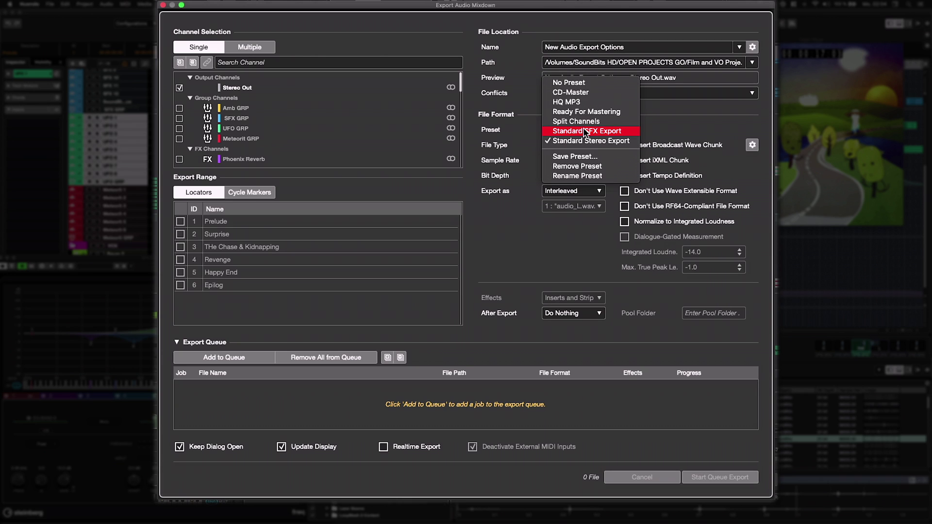
click(591, 102)
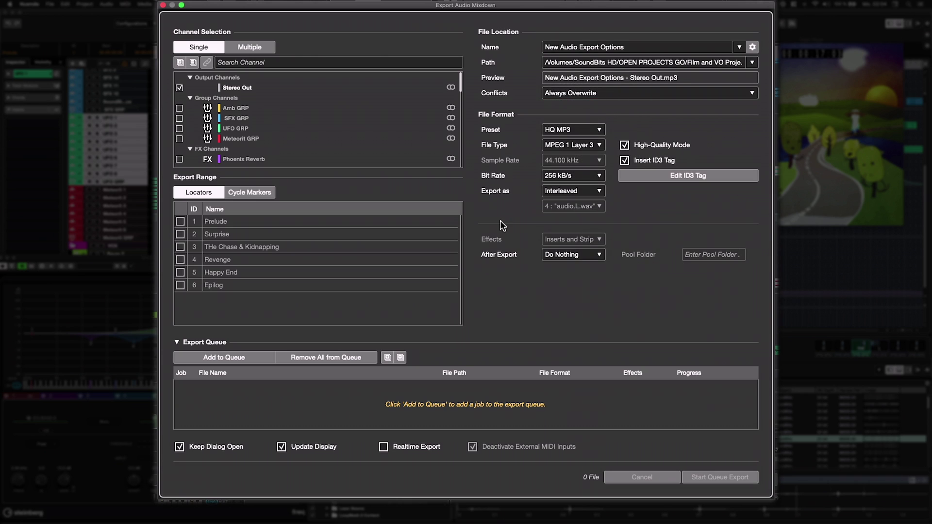
click(245, 357)
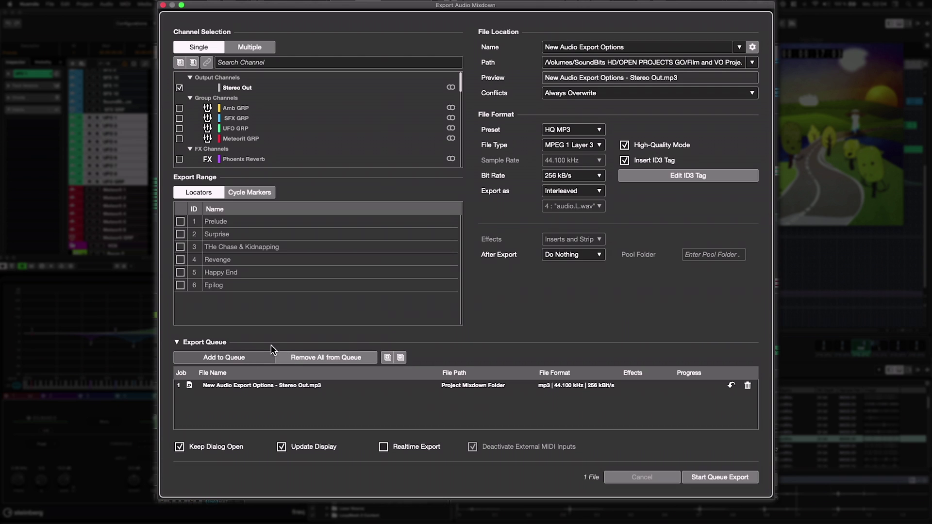
- Apply the Standard Stereo Export preset to the Stereo Out export and add it as another queue job
click(569, 129)
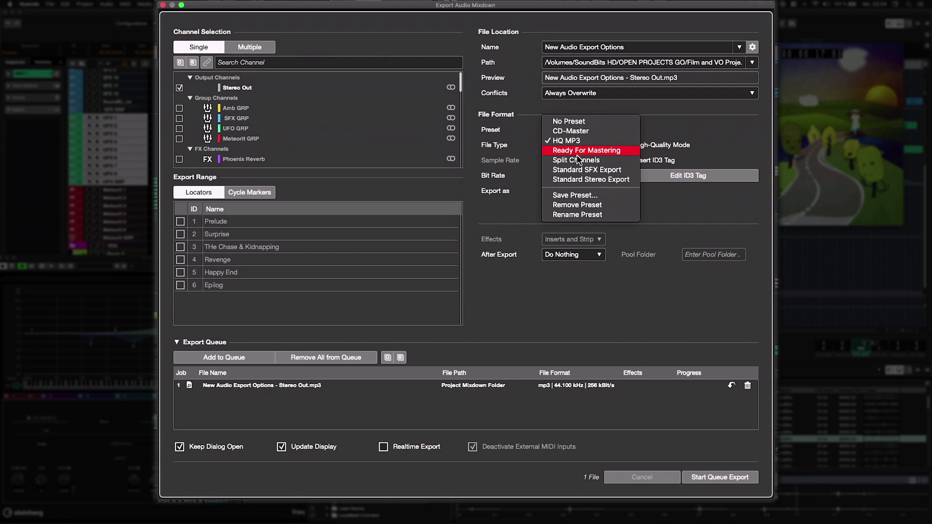
click(576, 180)
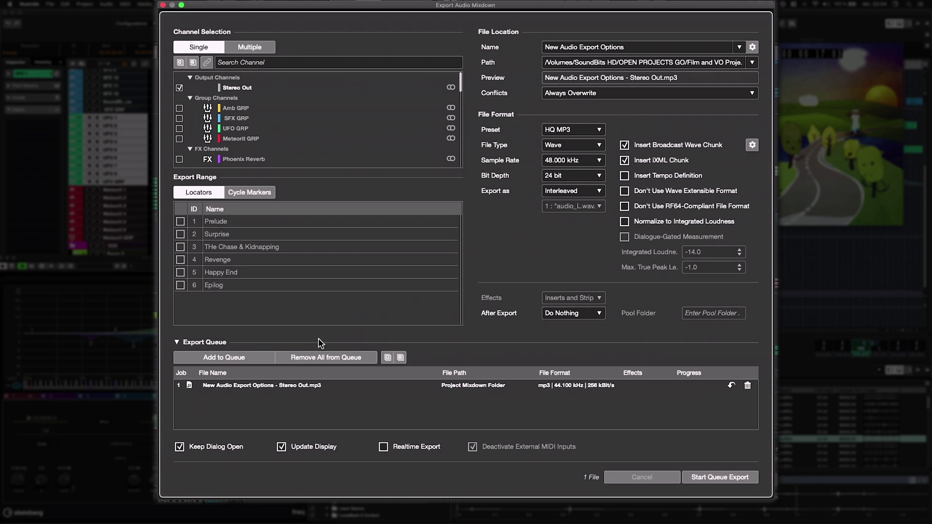
click(252, 359)
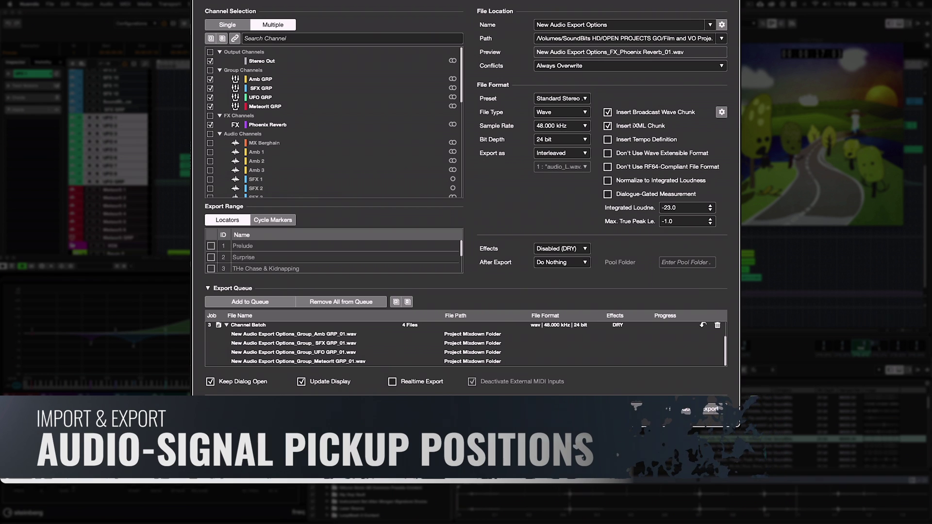
- Set the effects to + Master/Groups/Sends (CSPM) and enable loudness normalization for the mixdown
click(585, 249)
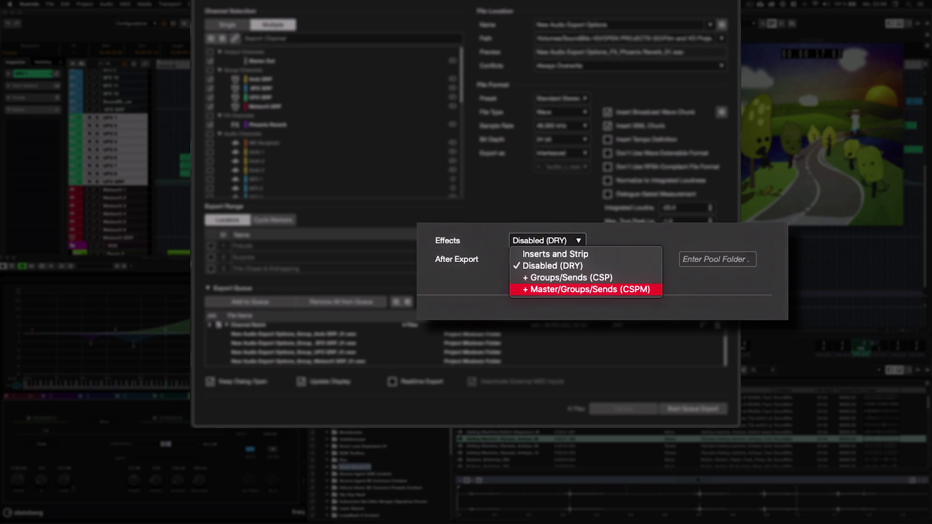
key(Return)
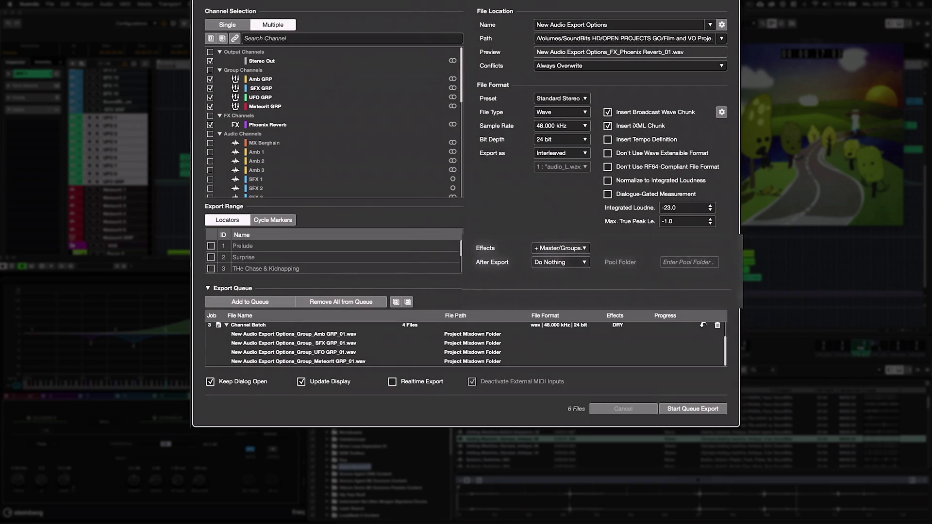
click(582, 247)
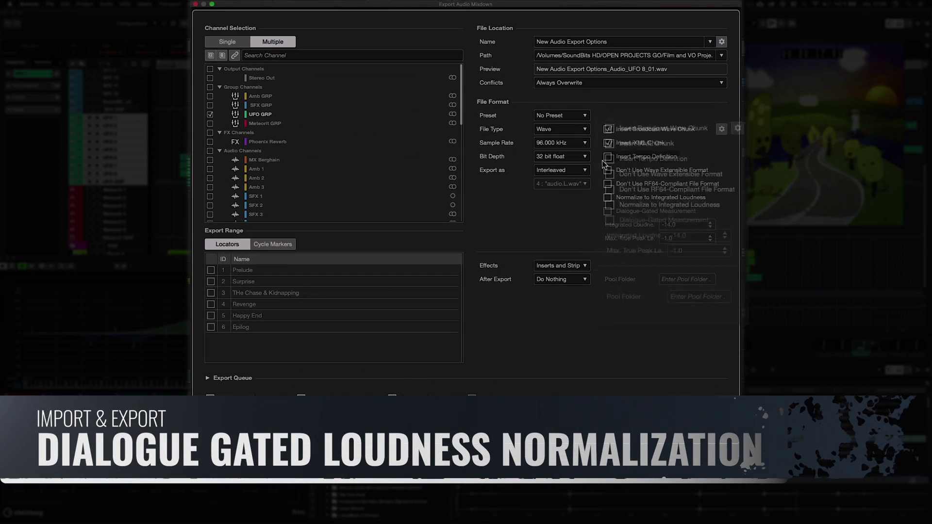
click(613, 220)
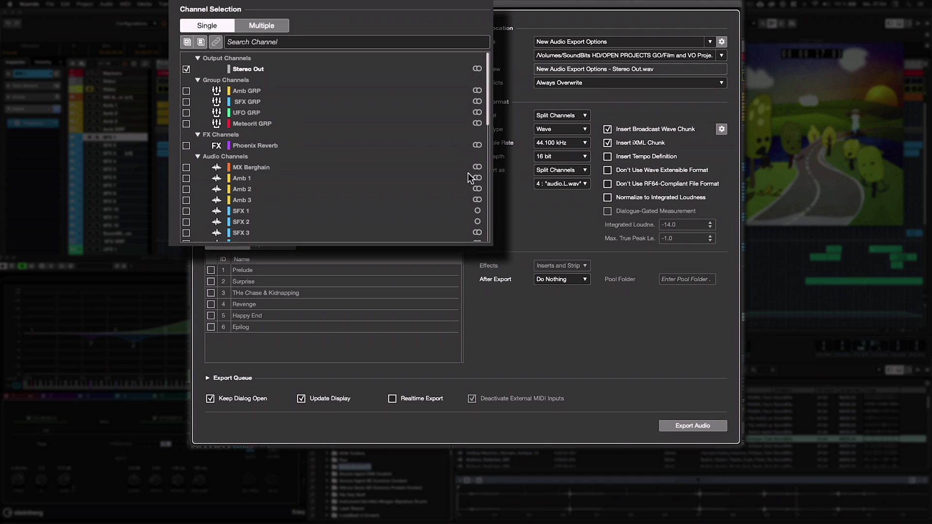
- Switch to multiple channels and select the run of SFX audio channels for export in one sweep
click(261, 25)
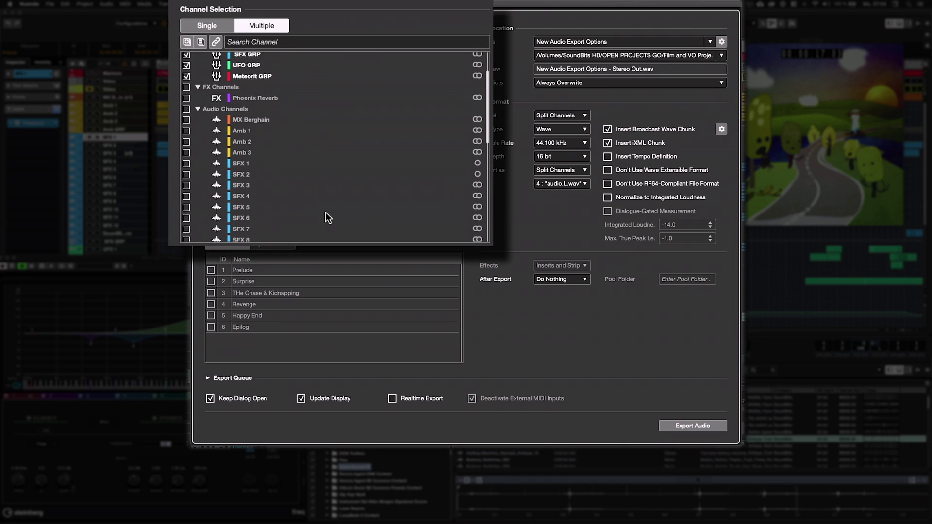
scroll(328, 218, down, 3)
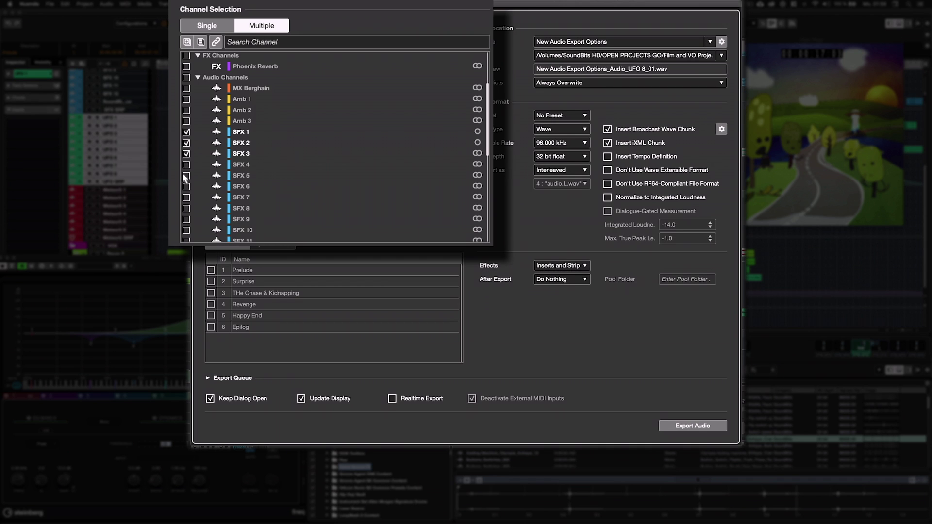
drag(183, 174, 184, 237)
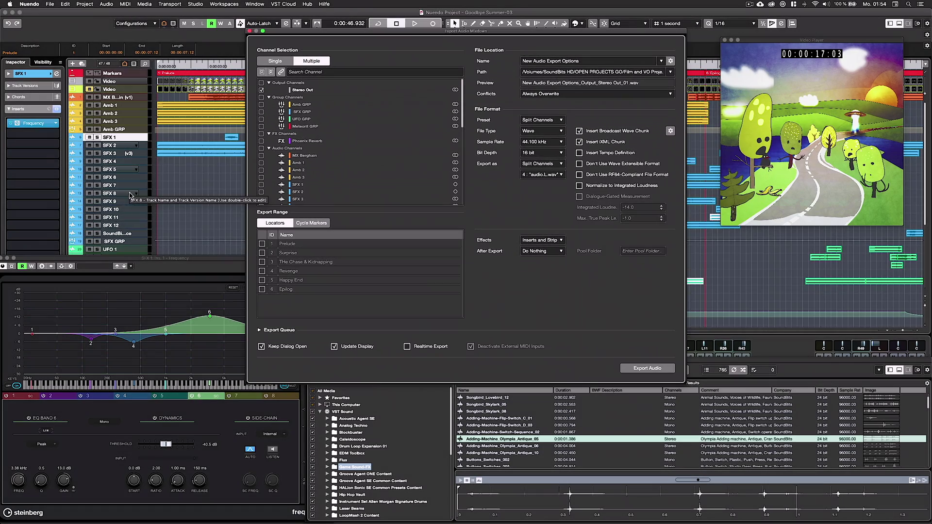
- Select the tracks from SFX 1 down to the SoundBits track and sync the export channel selection to them
shift+click(117, 233)
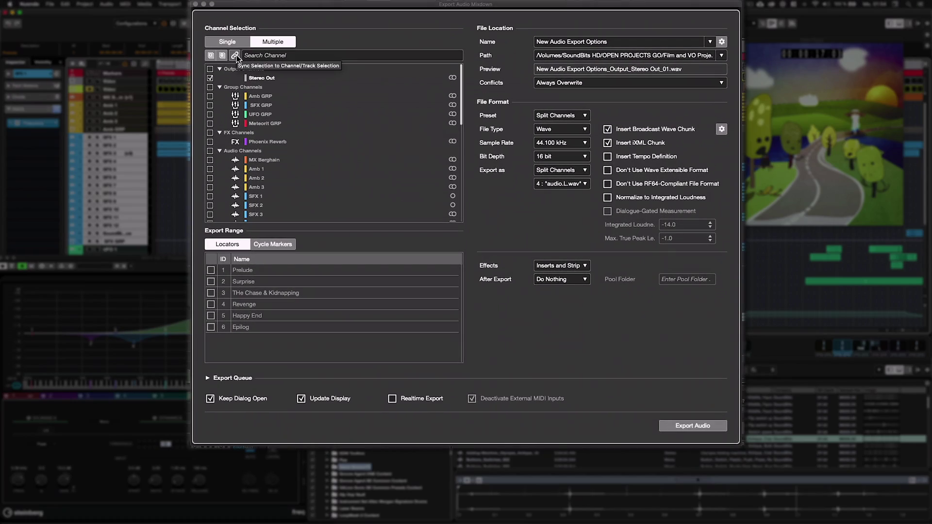
click(280, 71)
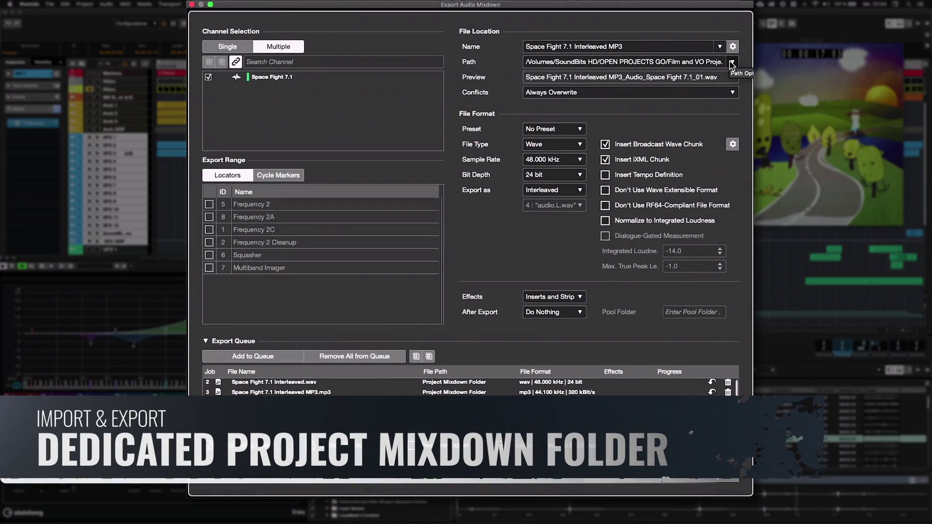
- Set the export path to the Project Mixdown Folder and expand the project's Mixdown folder in Finder
click(732, 62)
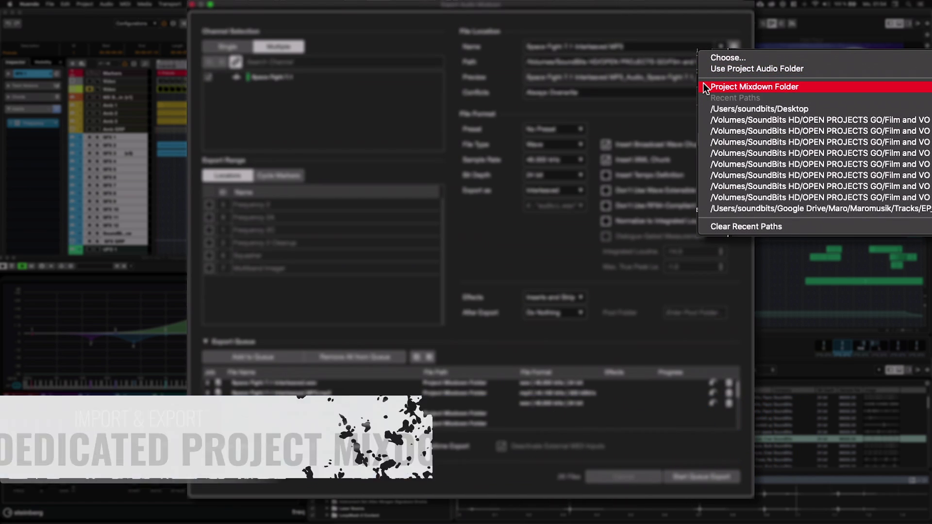
click(705, 88)
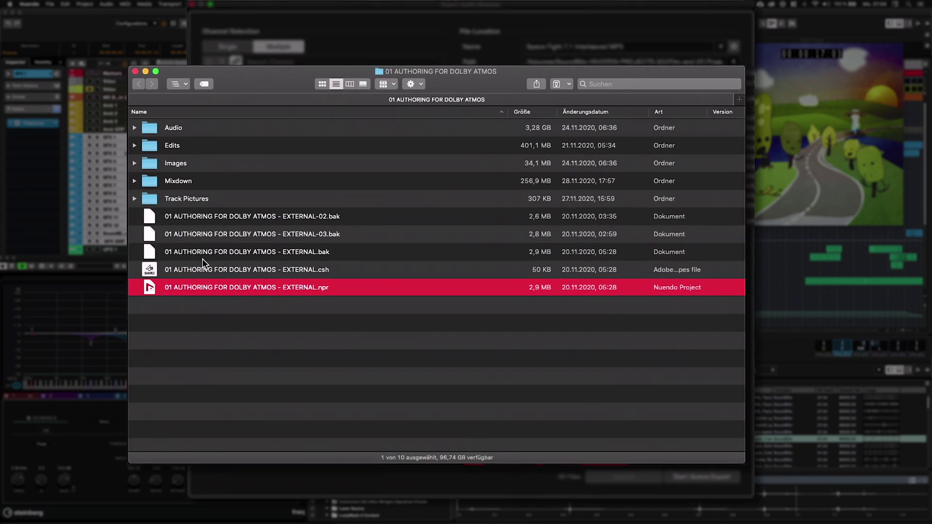
click(156, 185)
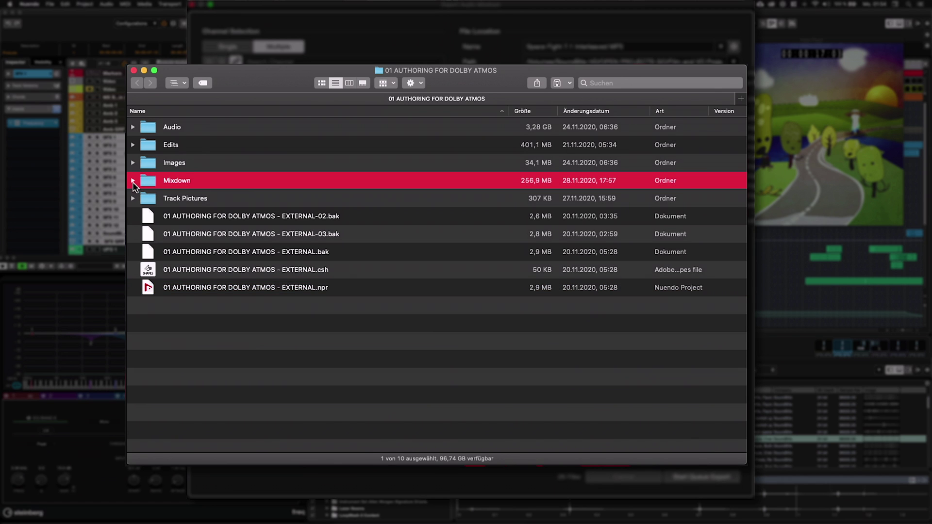
click(133, 181)
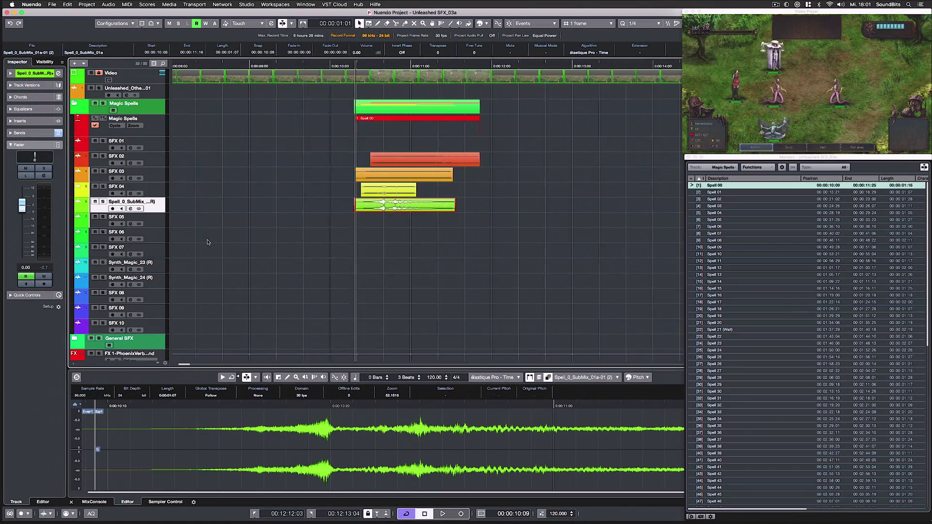
- Play back the magic spell effects in the Unleashed SFX project and browse through the spell markers
scroll(207, 241, right, 3)
key(space)
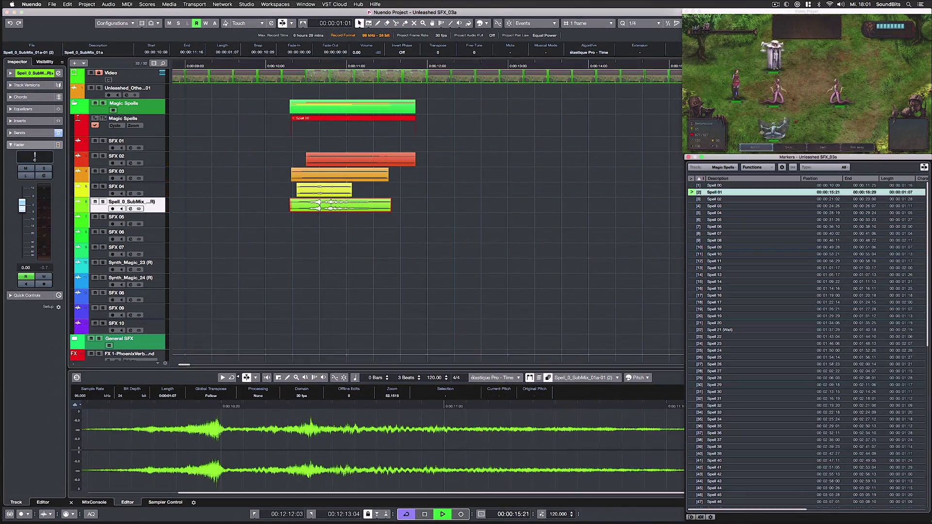
click(714, 240)
scroll(806, 340, down, 10)
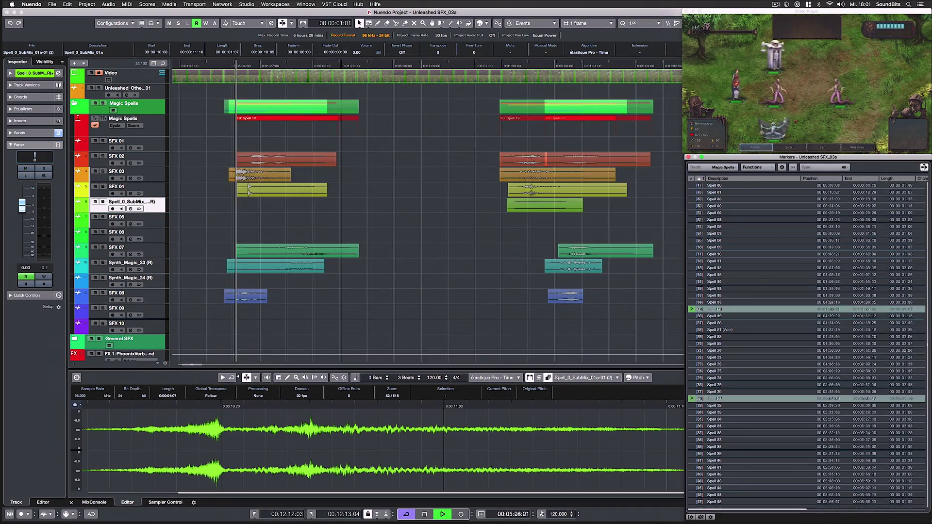
- Audition the effects at the Spell 77 and Spell 78 cycle markers
click(714, 398)
click(714, 405)
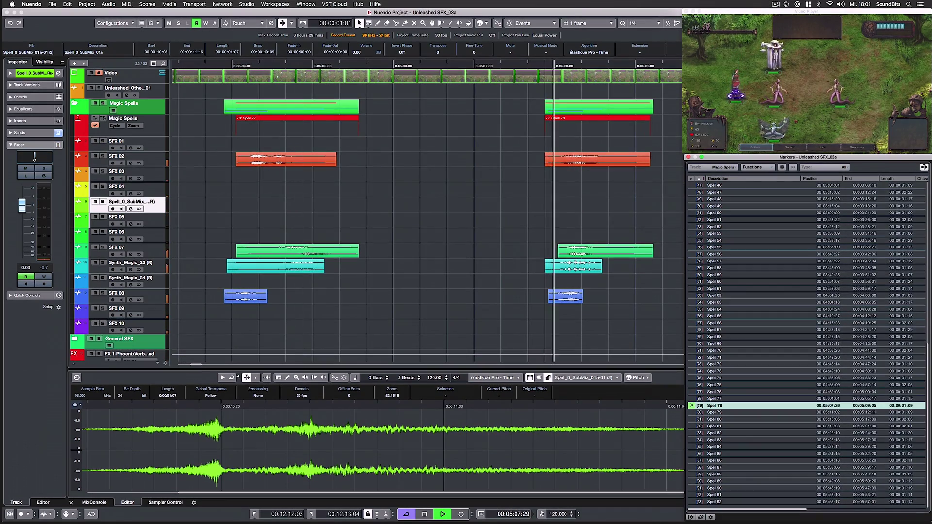
click(714, 384)
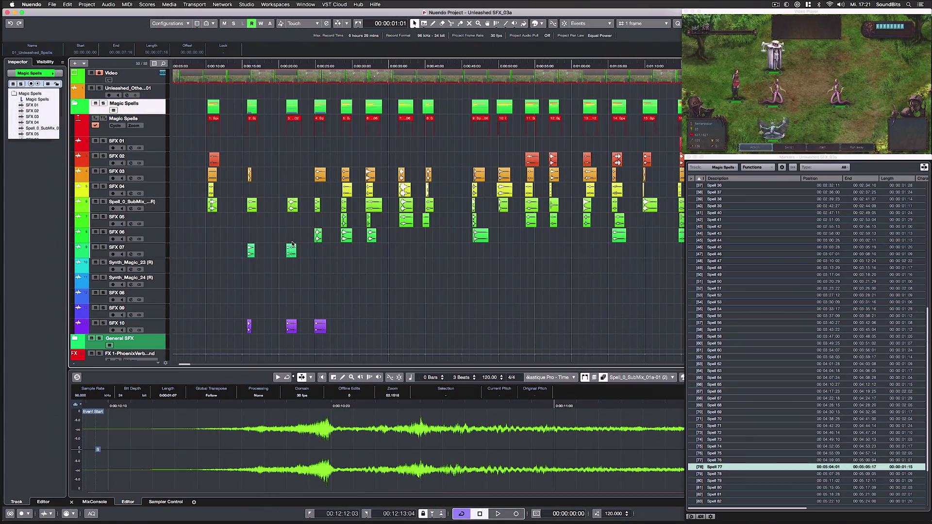
- Review the Spell cycle markers listed as the export range for the single-channel audio mixdown
key(g)
key(g)
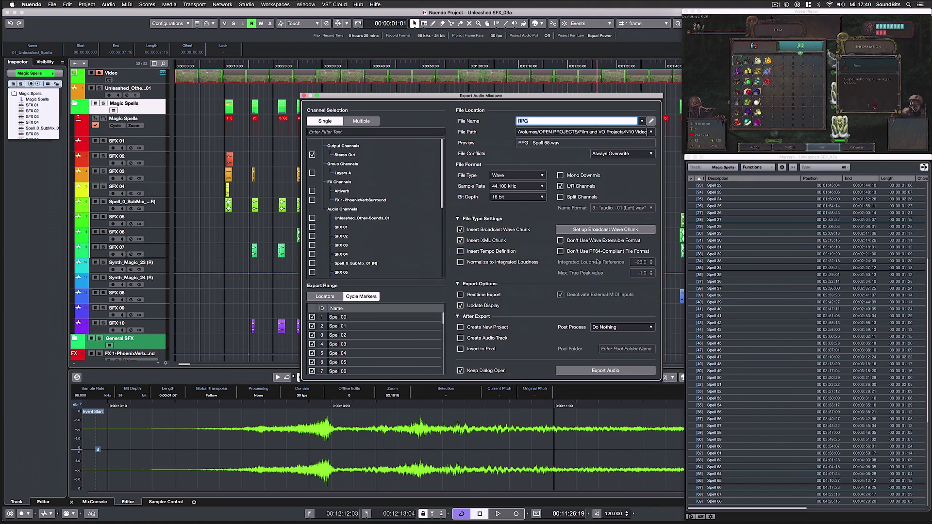
scroll(392, 354, down, 8)
click(313, 339)
scroll(398, 362, down, 9)
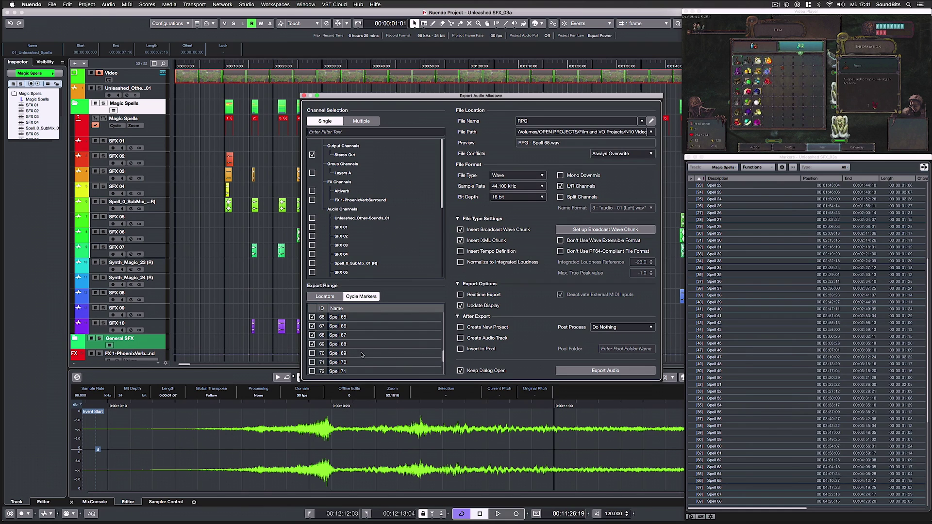
drag(361, 355, 335, 374)
click(358, 364)
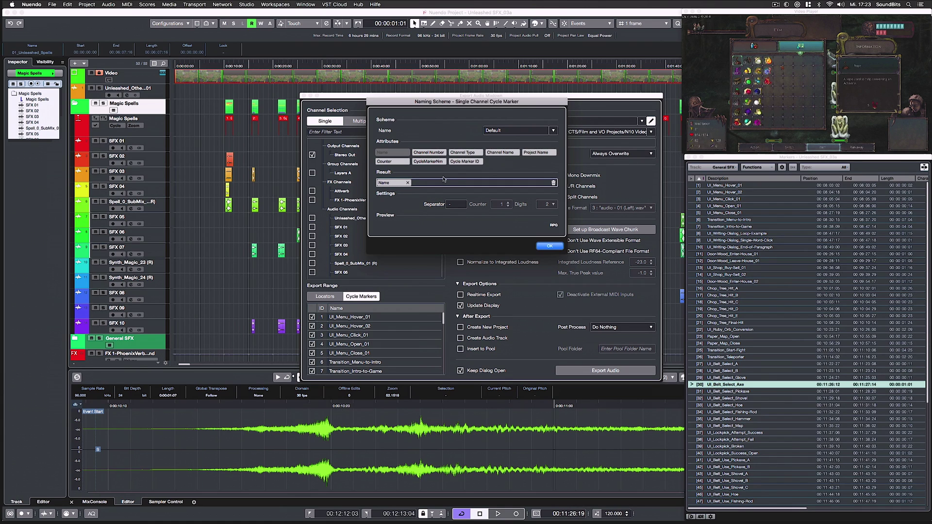
- Add the cycle marker name attribute after the name in the single-channel cycle marker naming scheme
drag(430, 161, 425, 183)
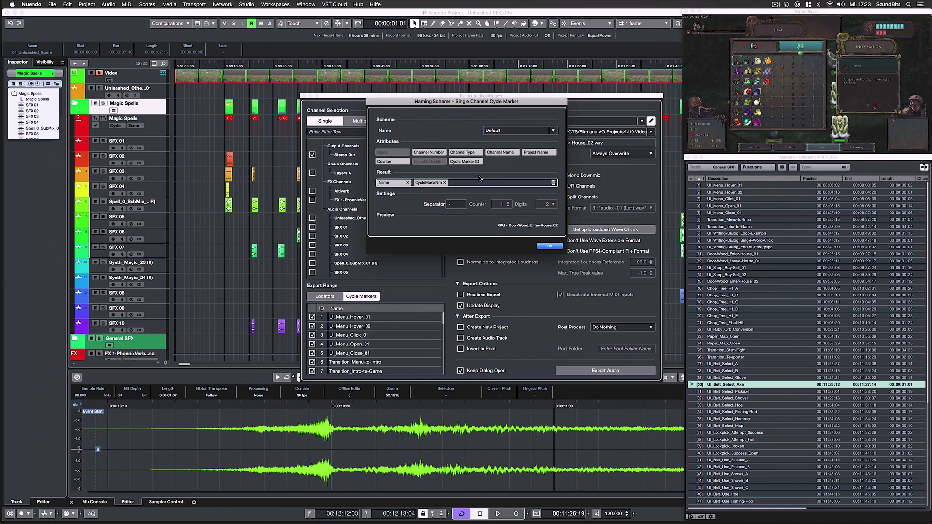
click(550, 247)
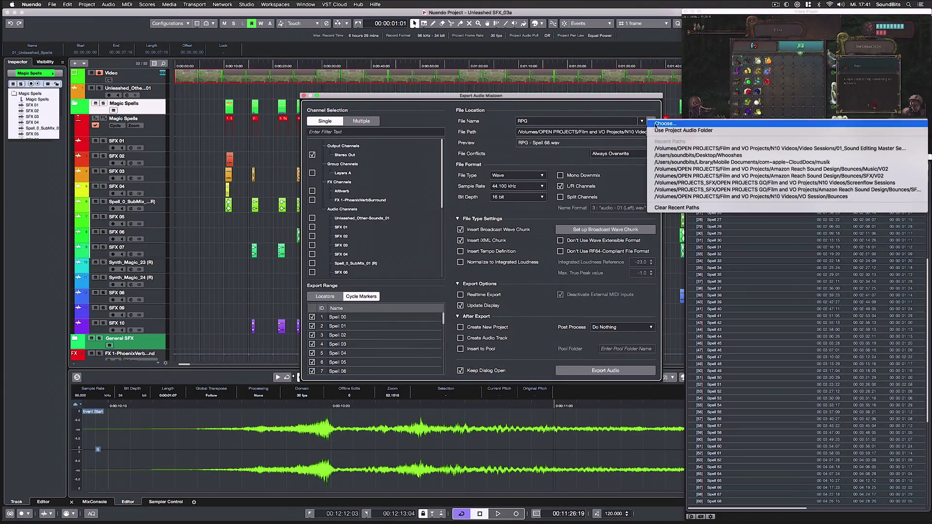
- Export the ticked Spell cycle markers as Wave files and look through the exported files in Finder's Spells folder
click(651, 131)
click(619, 359)
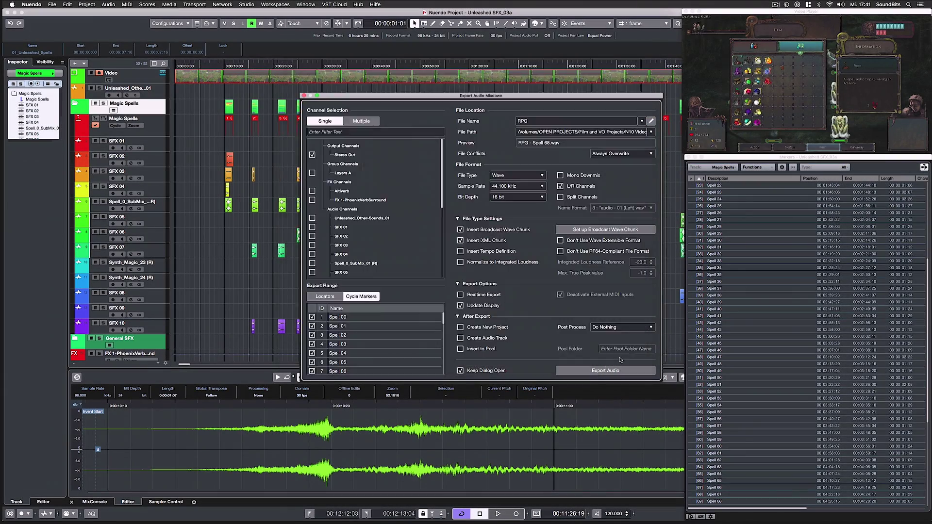
click(605, 370)
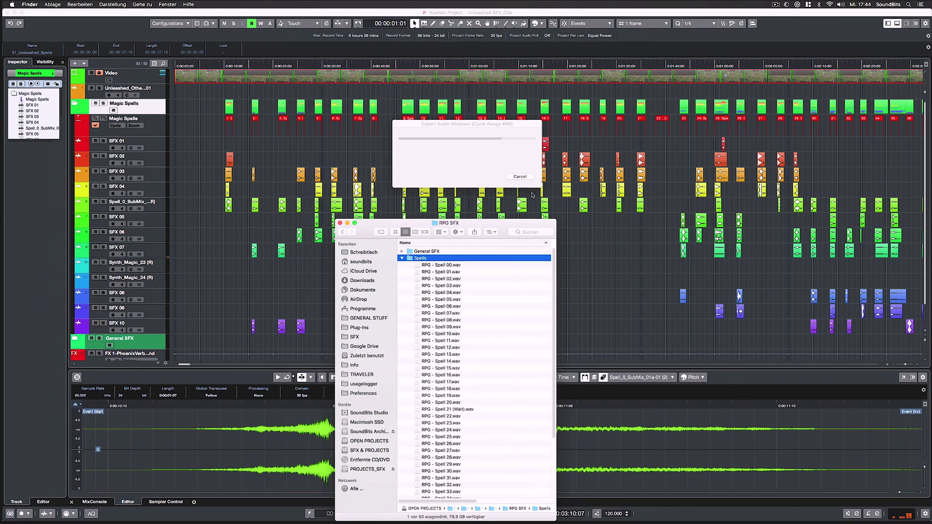
scroll(470, 315, down, 5)
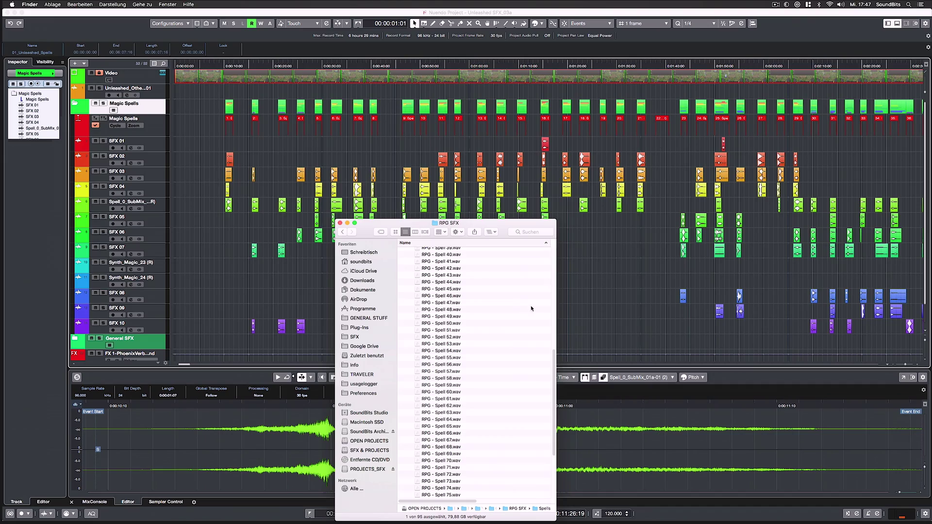
scroll(531, 309, down, 5)
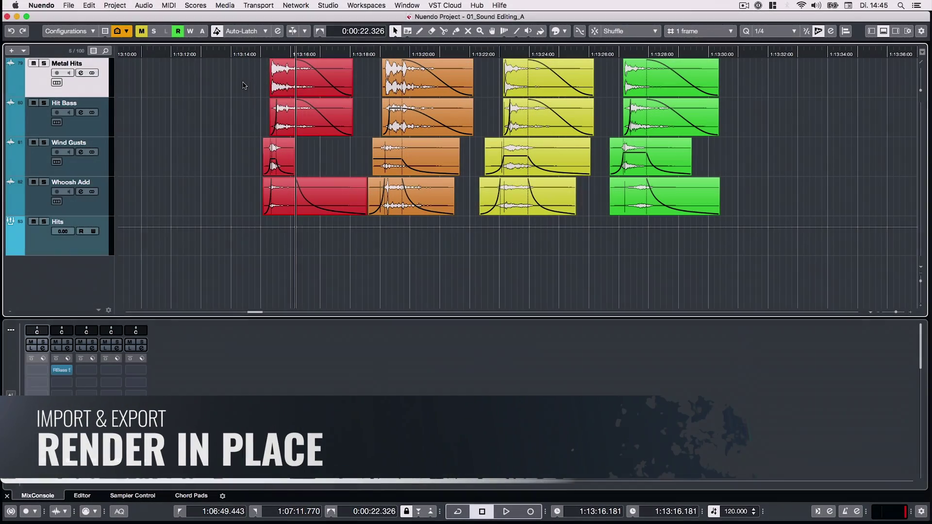
- Render the first group of red events as one event named Whoosh-Hit_01, using channel settings, a zero-second tail and muted source events
drag(242, 85, 303, 206)
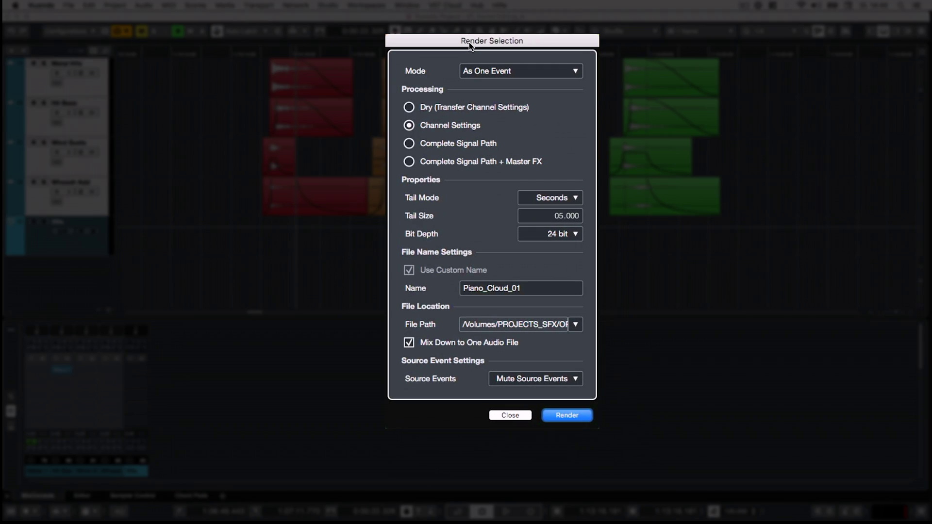
click(477, 73)
click(519, 95)
double_click(527, 287)
text(Whoosh-Hit_01)
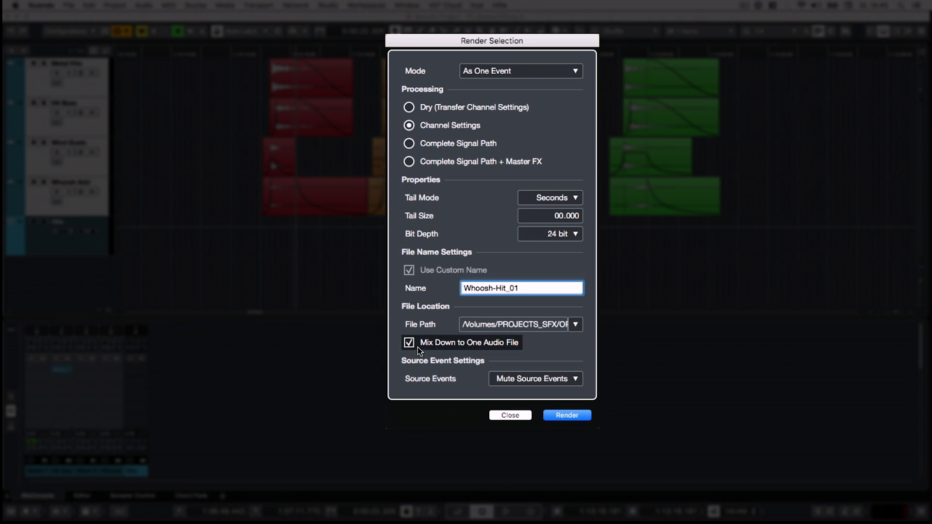
click(567, 416)
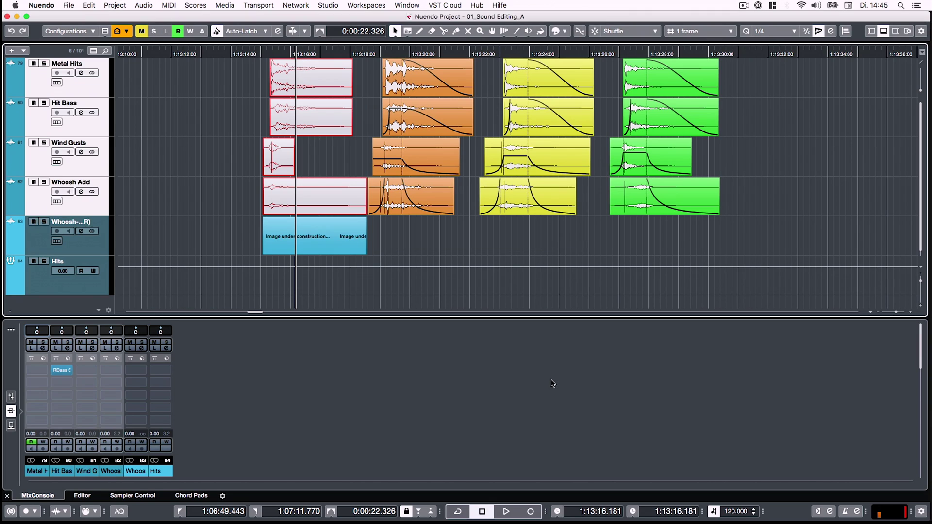
- Render the orange, yellow and green event groups as block events named Whoosh-Hit with the channel settings and muted source events
drag(419, 252, 662, 92)
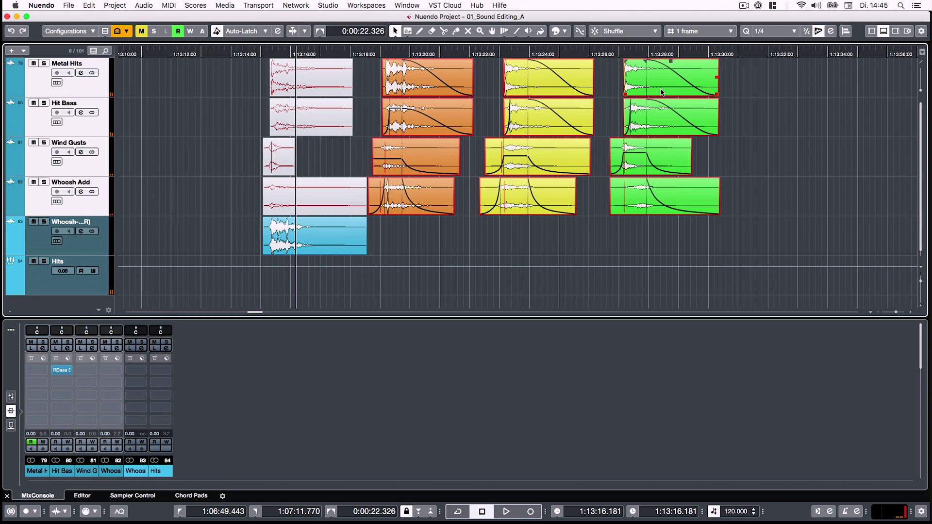
key(super+shift+r)
click(499, 57)
click(509, 67)
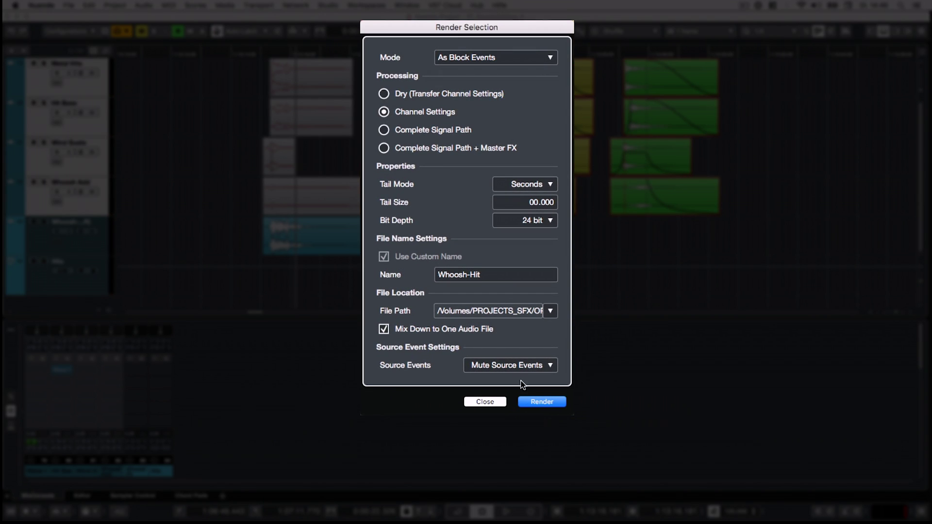
click(538, 402)
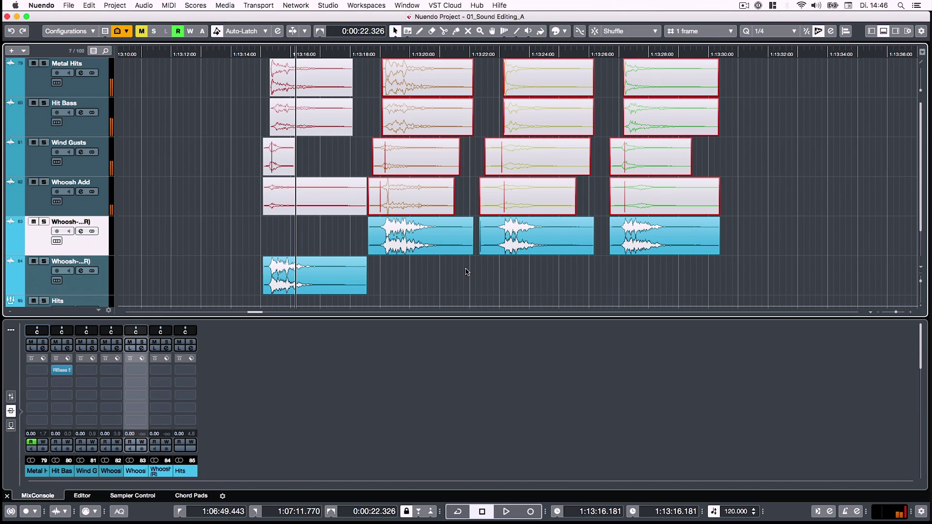
- Solo the rendered block-event track and play back its three Whoosh-Hit events one after another
click(447, 240)
key(s)
key(space)
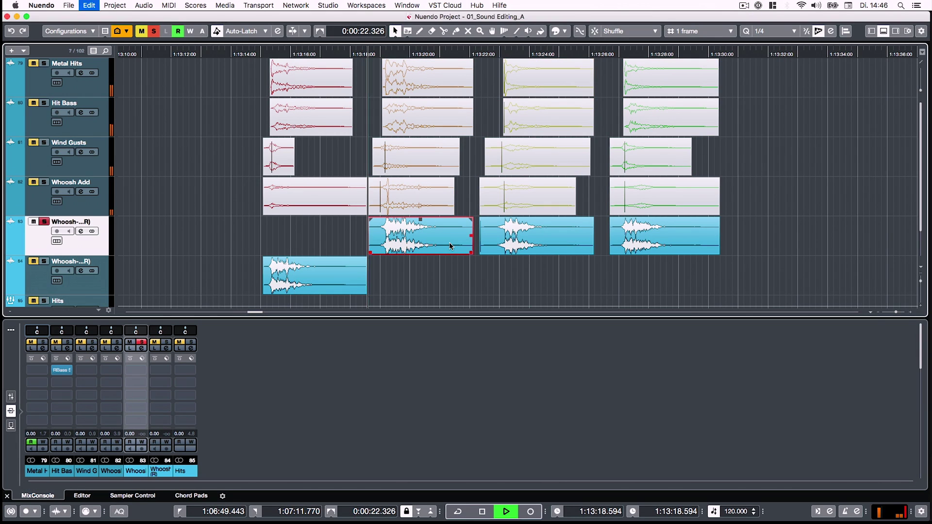
click(561, 248)
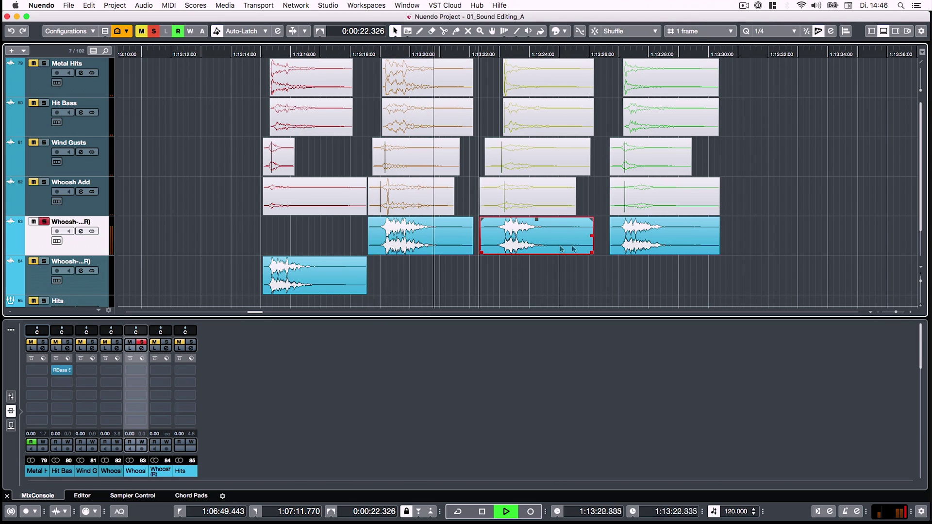
click(648, 248)
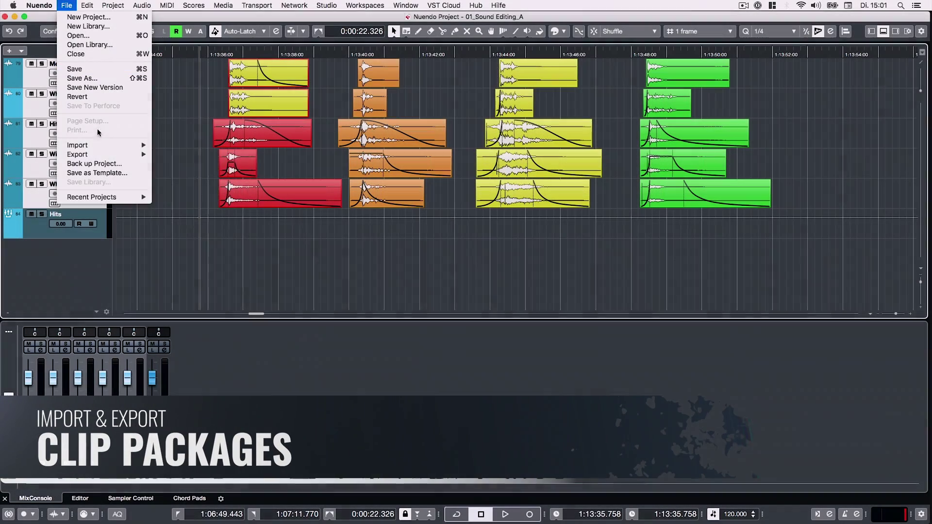
- Export the first layered event group as clip package Whoosh-Hit_01 in the project's Clip Packages folder
mouse_move(111, 155)
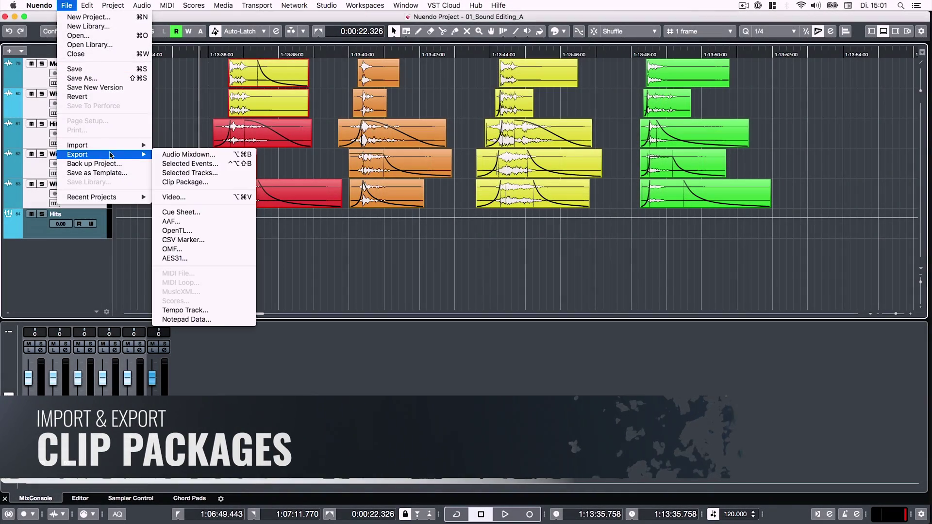
click(185, 182)
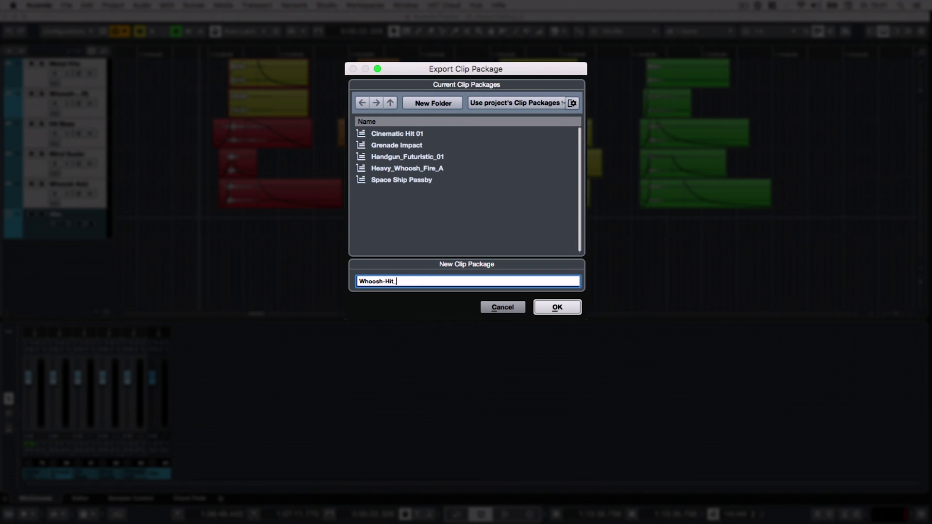
key(Return)
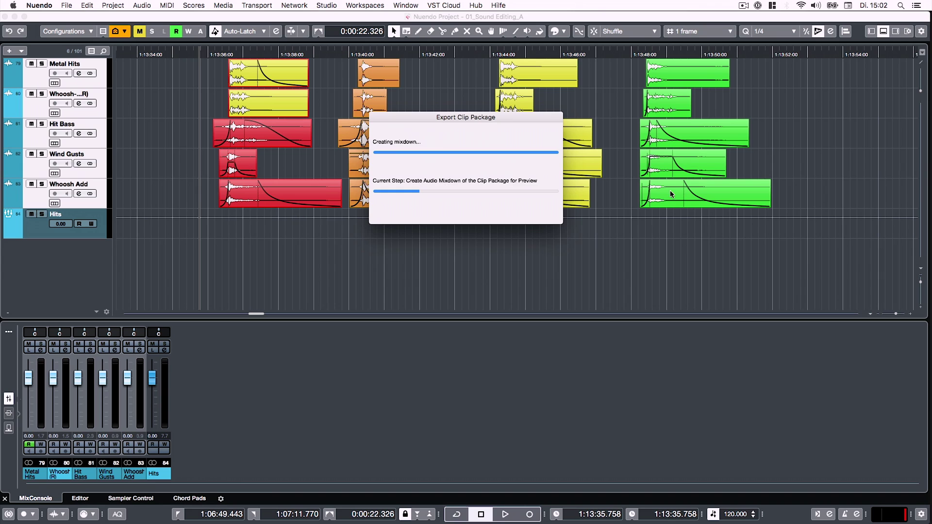
- Export the remaining layered event groups as clip packages Whoosh-Hit_02 to Whoosh-Hit_04
click(66, 5)
click(185, 182)
key(Return)
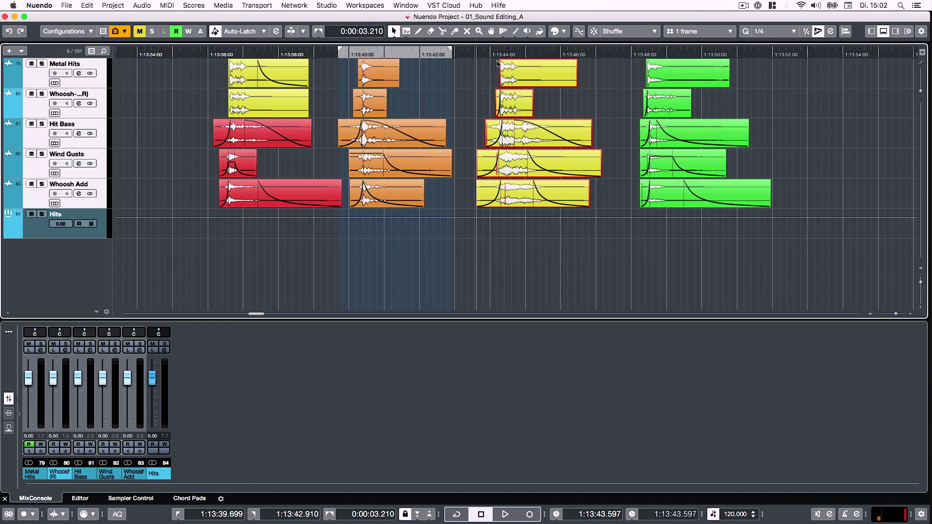
click(67, 5)
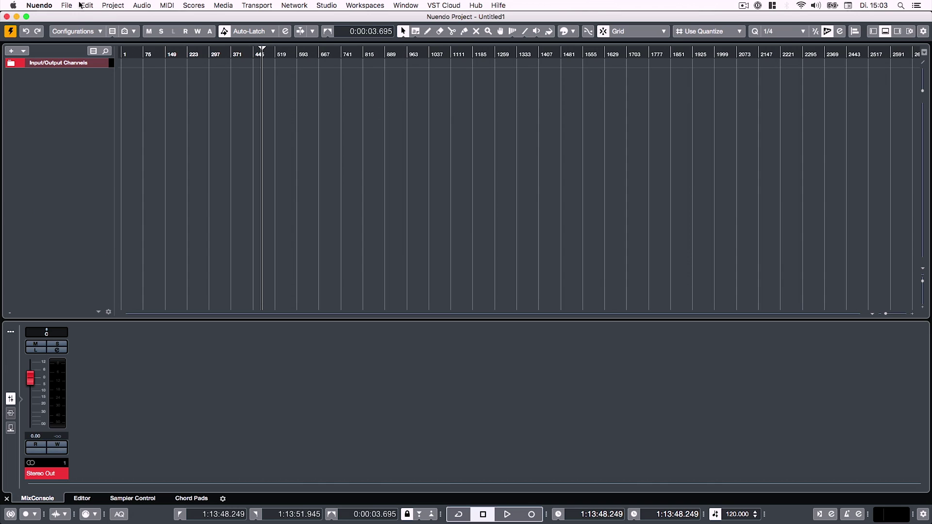
- Import the Whoosh-Hit_01 clip package from the master session's Clip Packages folder into the empty project and play it
click(66, 5)
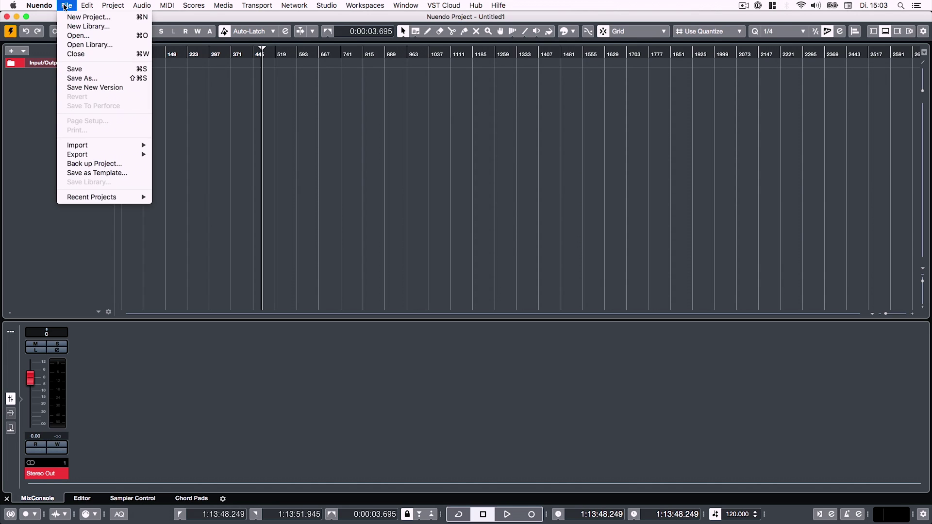
mouse_move(93, 145)
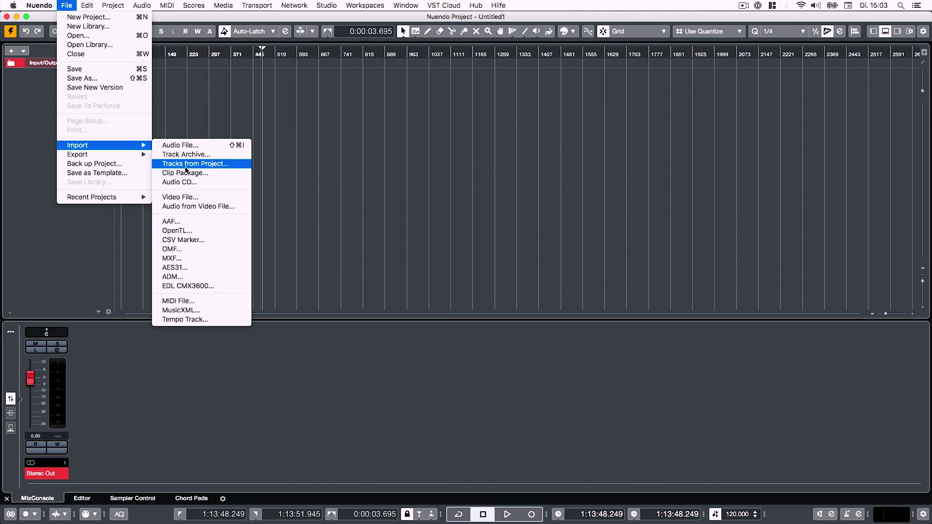
key(Return)
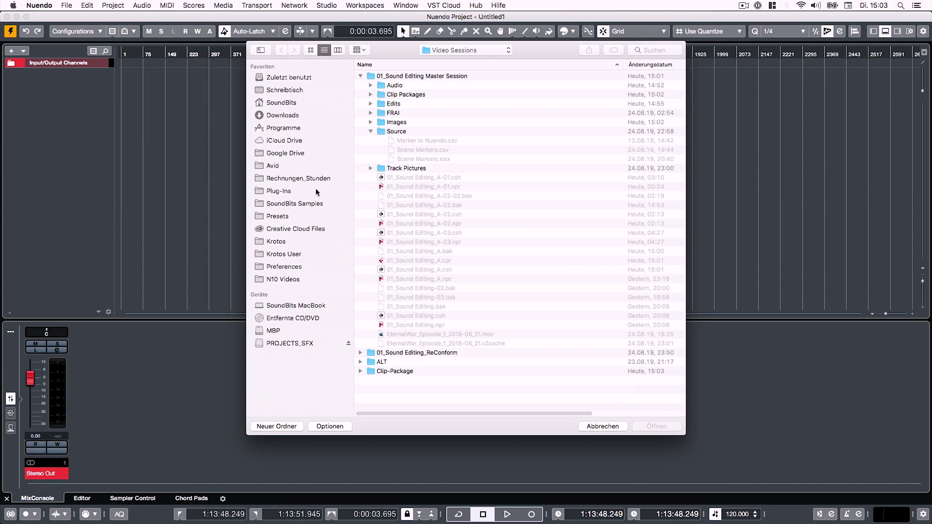
double_click(395, 95)
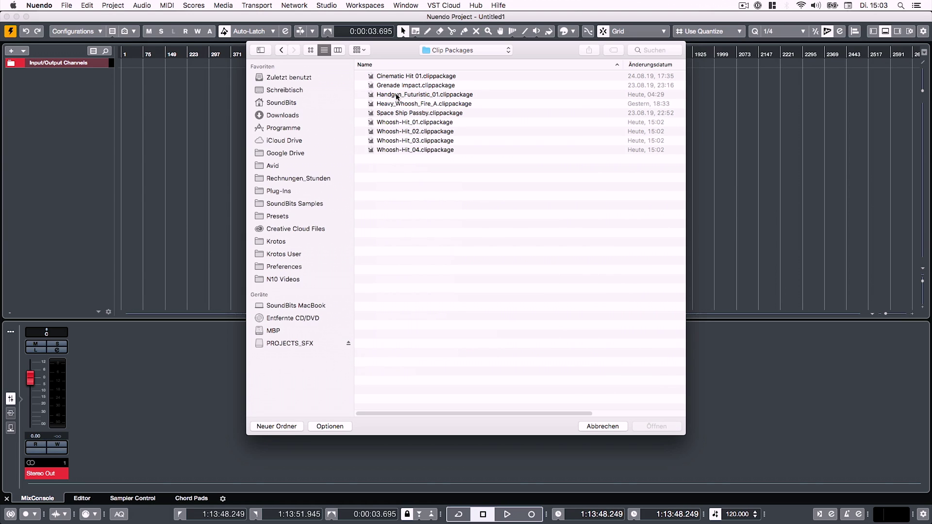
click(469, 125)
key(Return)
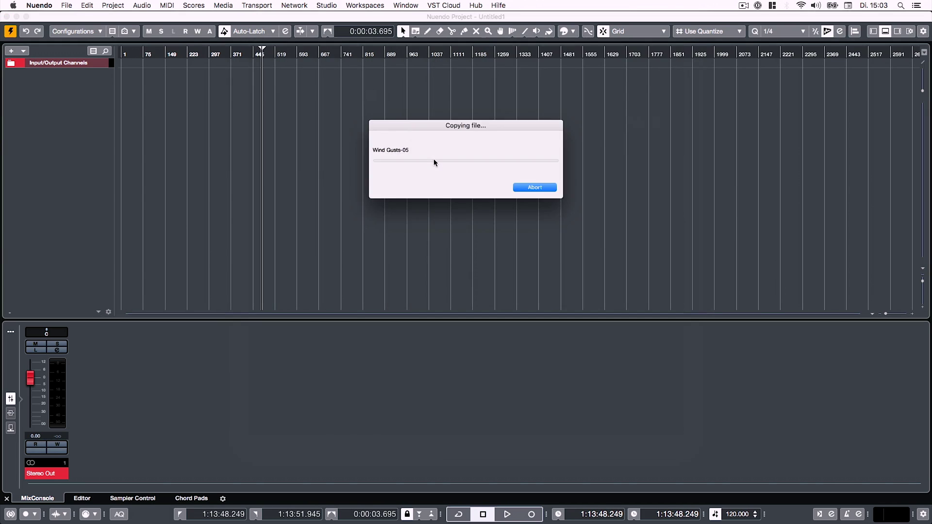
key(space)
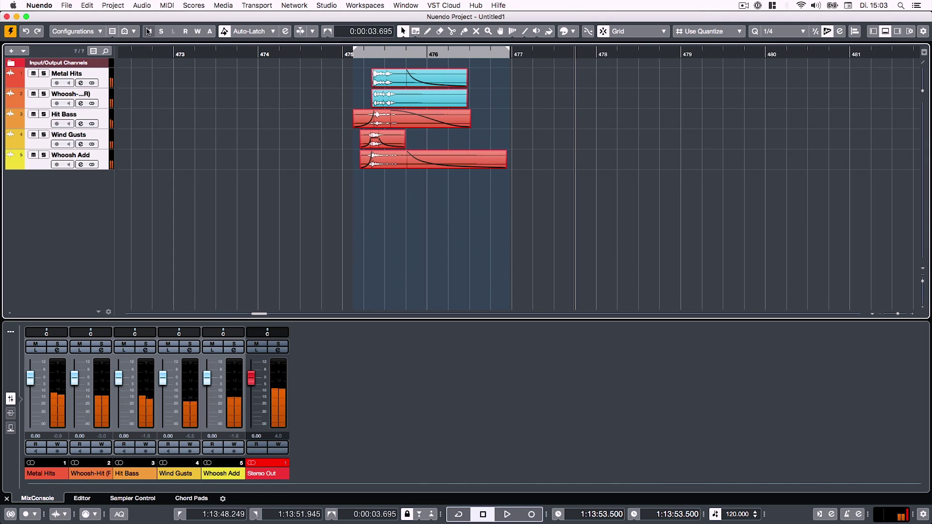
- Import the next Whoosh-Hit clip packages at successive cursor positions further along the timeline
key(ctrl+i)
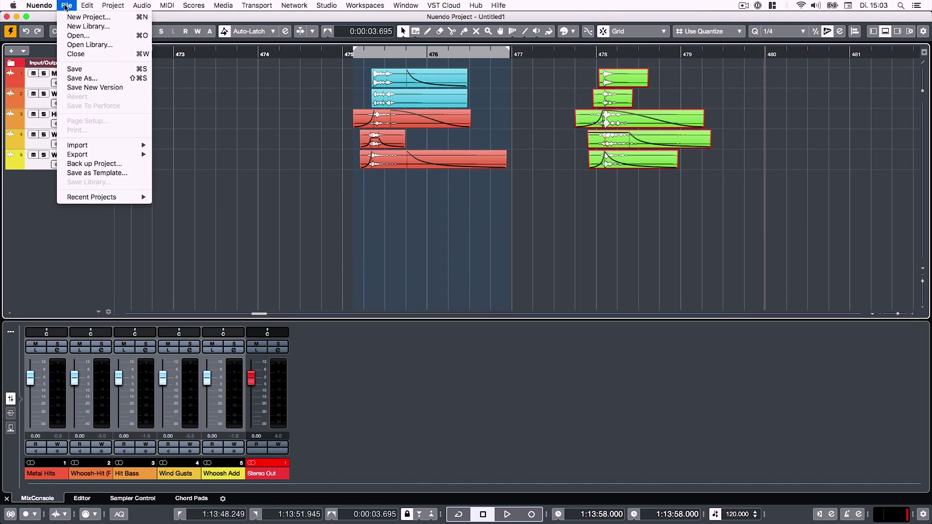
key(ctrl+i)
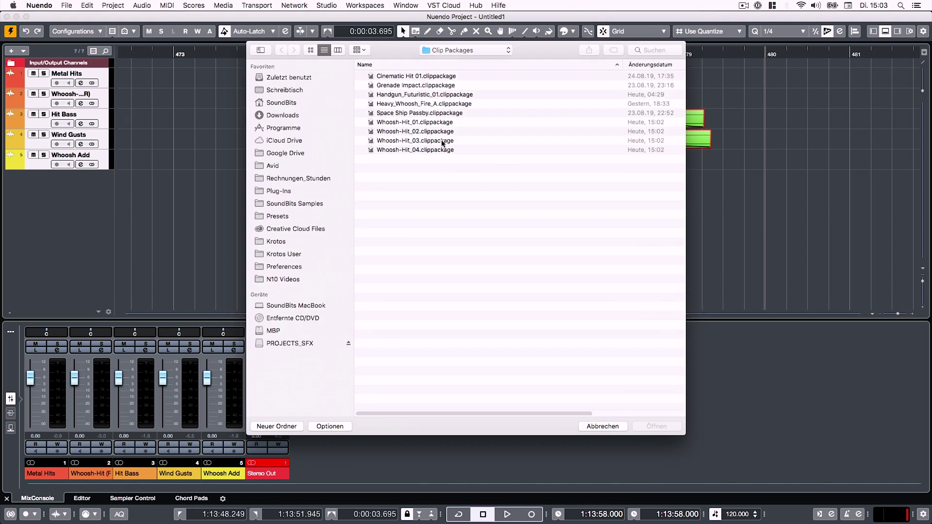
key(Return)
key(g)
scroll(375, 251, right, 3)
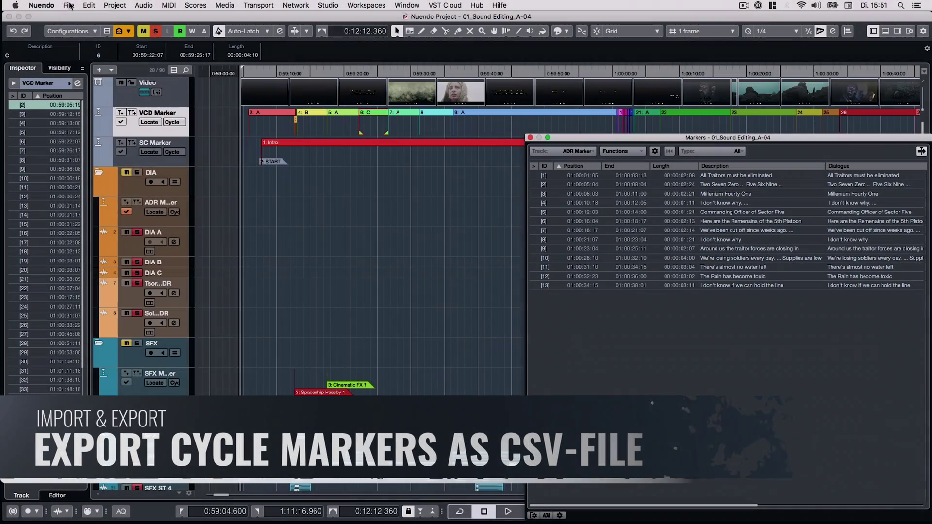
- Export only the ADR Marker track between the locators as the CSV marker file ADR-Markers
click(68, 5)
mouse_move(77, 154)
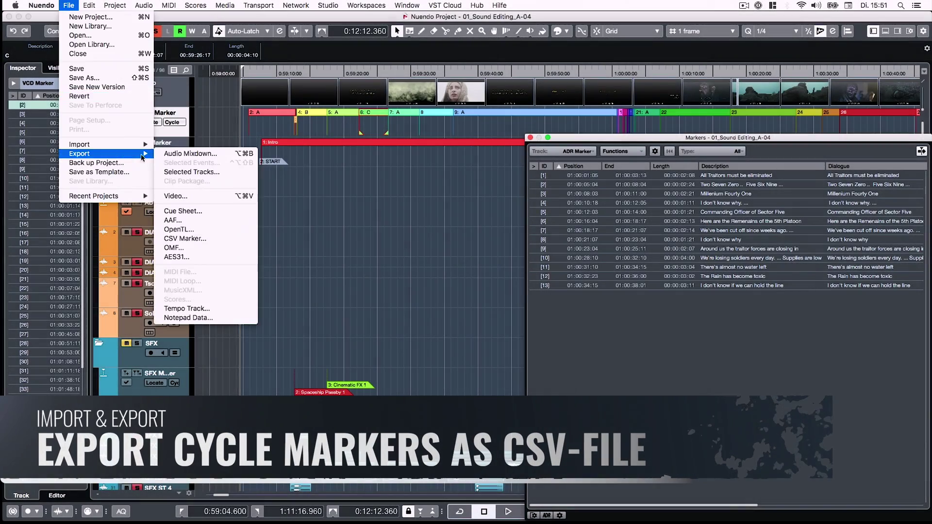
click(205, 238)
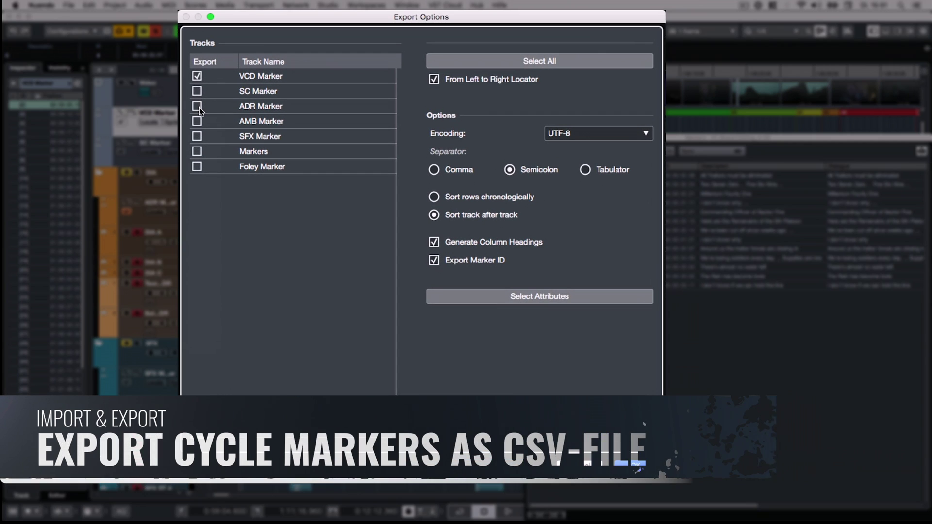
click(196, 106)
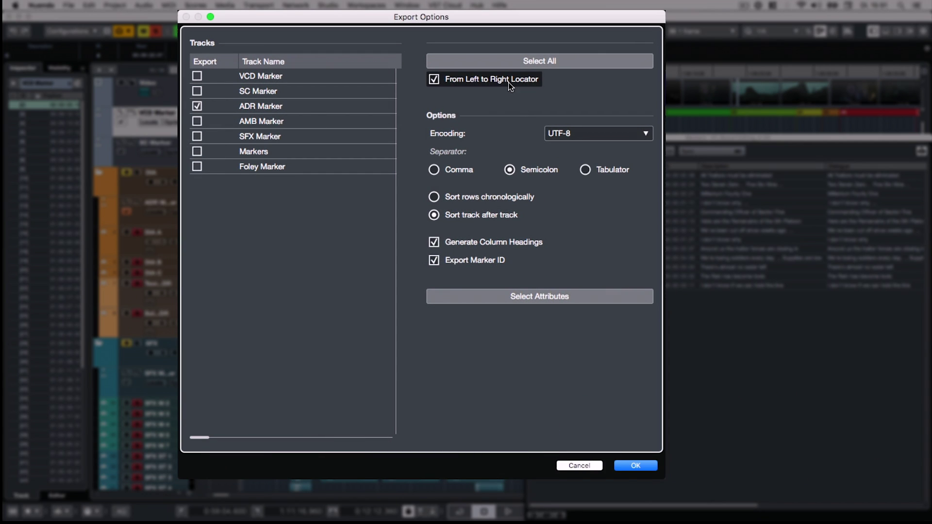
click(635, 466)
text(AD)
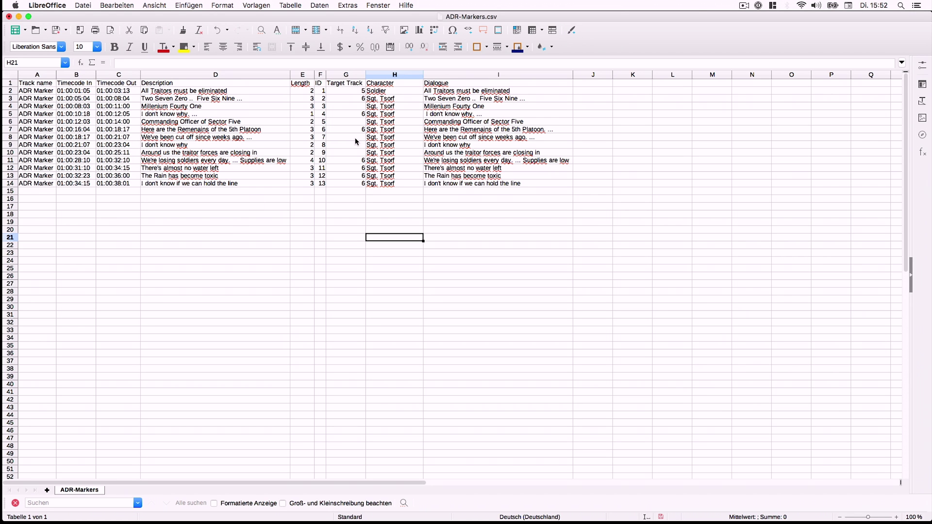
- Switch to ADR-Markers.csv in LibreOffice and fill the empty Target Track cells with 6
click(356, 100)
drag(359, 107, 362, 151)
text(6 6 6 6 6 6 6)
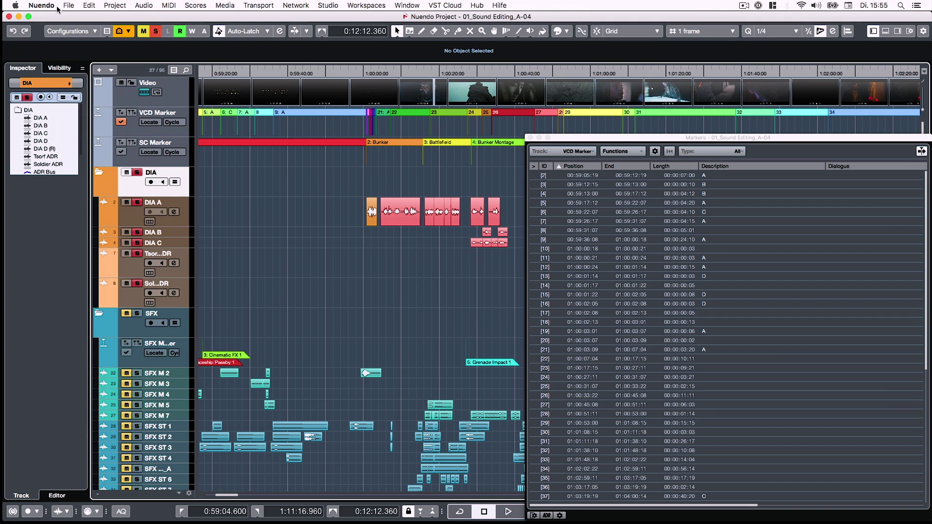
- Back in Nuendo, start a CSV marker import with the ADR-Markers.csv file from the project folder
click(68, 4)
mouse_move(97, 144)
click(204, 241)
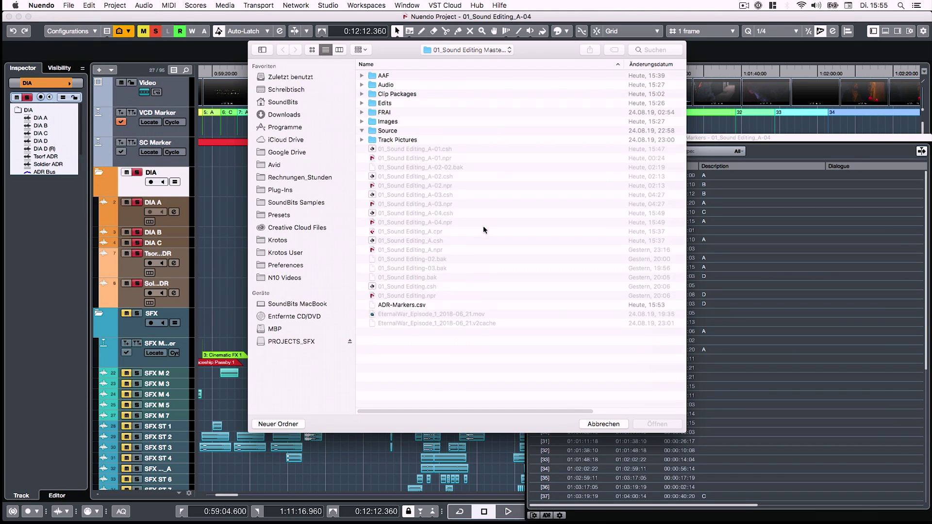
double_click(412, 341)
click(577, 292)
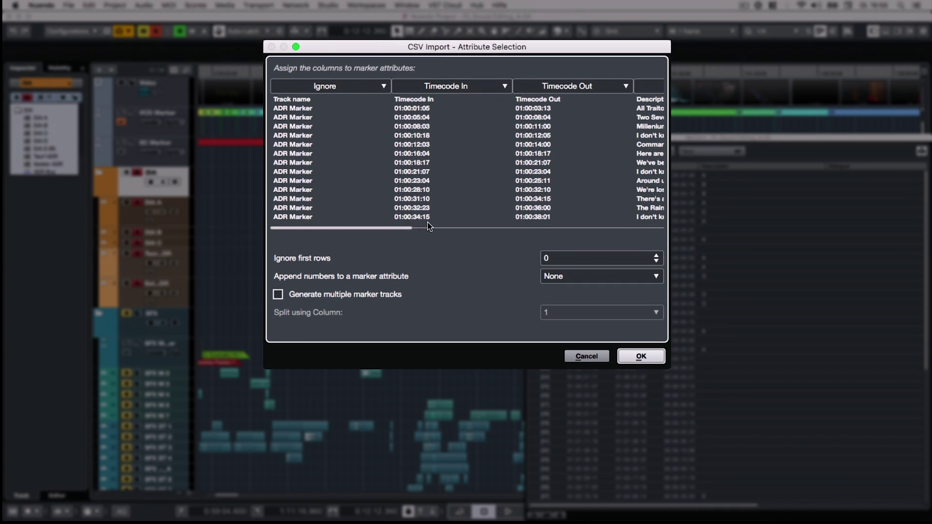
- Check the column-to-attribute assignments, ignore the first 1 row, and complete the CSV marker import
drag(423, 232, 661, 246)
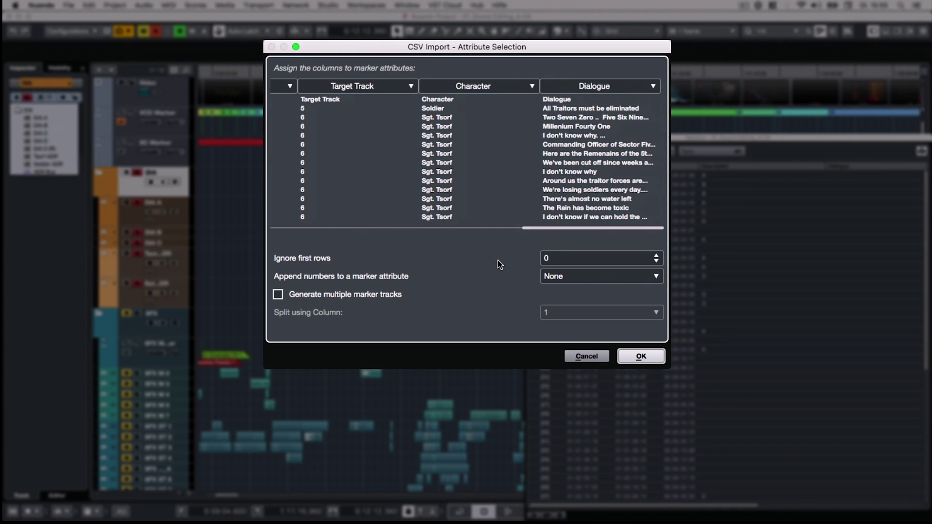
click(657, 256)
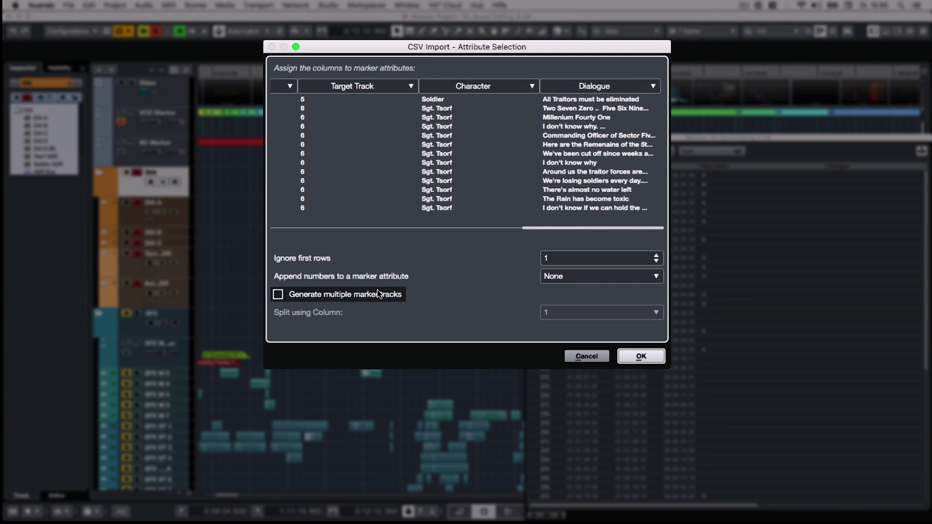
scroll(306, 220, left, 10)
click(641, 355)
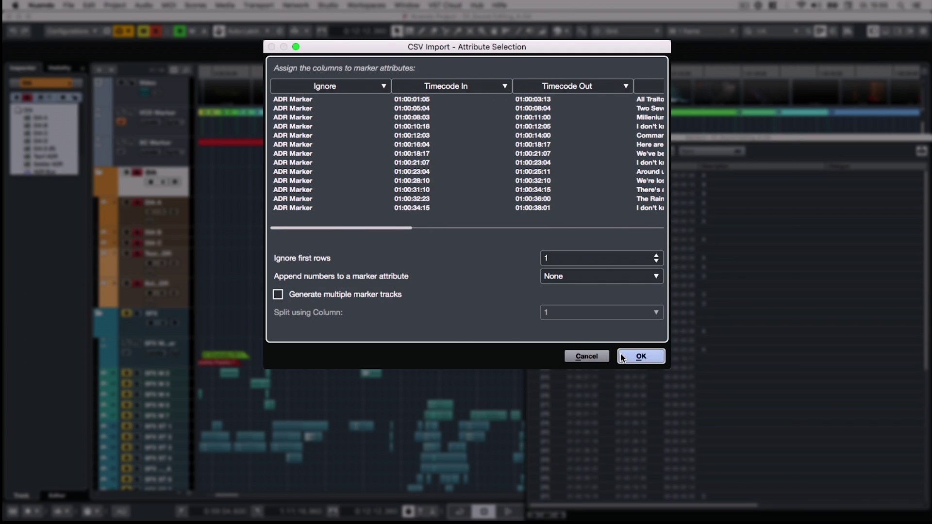
click(762, 483)
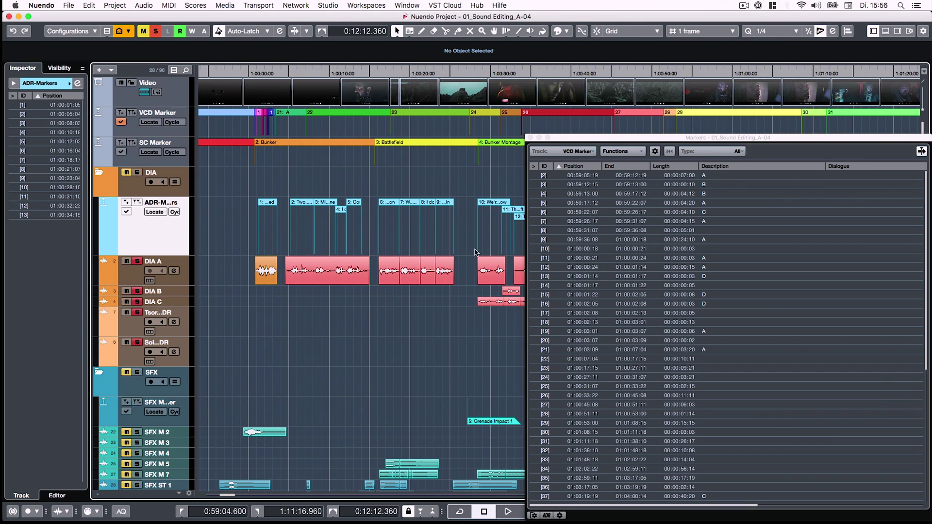
- Show the imported ADR-Markers track in the Markers window, including its further attribute columns
click(584, 152)
click(582, 173)
scroll(582, 335, right, 10)
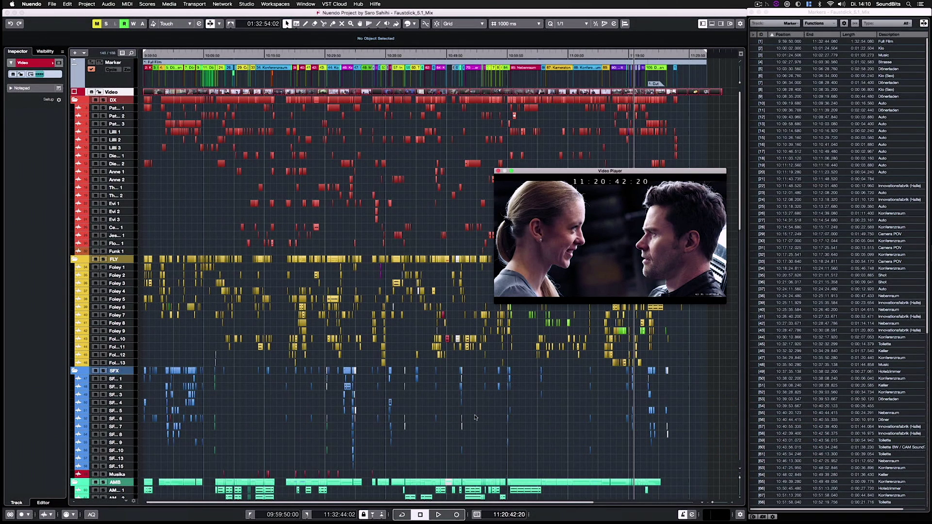
- Collapse the DX, FLY, SFX and AMB folders and select the Marker track together with the music tracks
click(75, 100)
click(74, 108)
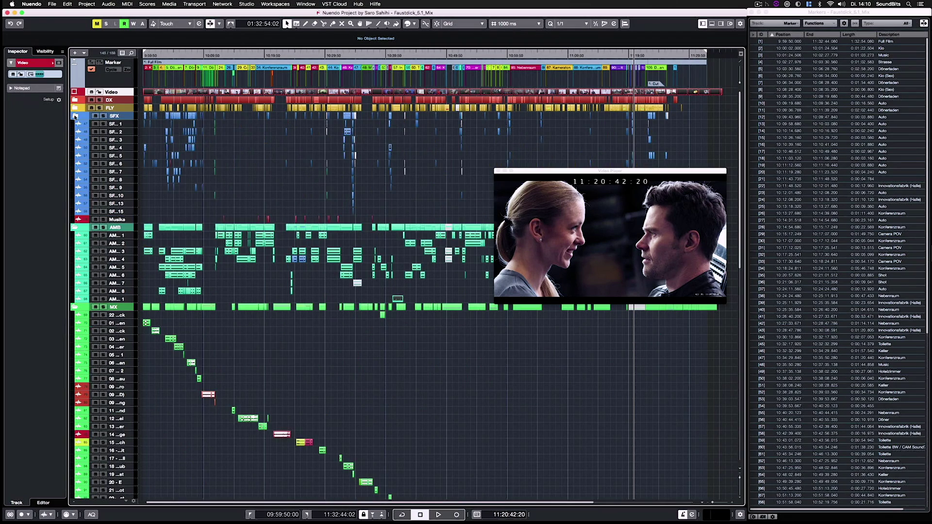
click(75, 116)
click(74, 123)
click(77, 65)
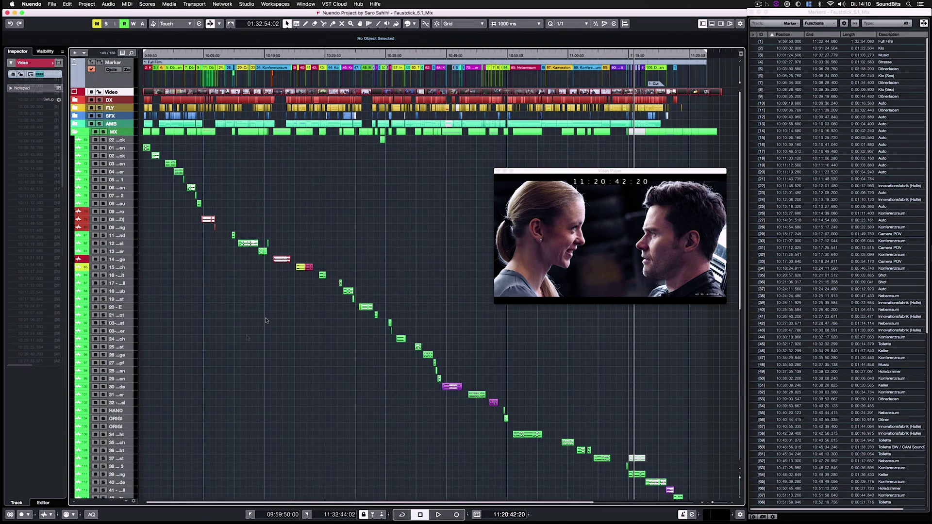
- Set up a CSV cue sheet export of the selected tracks with Semicolon separator and HH:MM:SS:FF time format
click(51, 4)
mouse_move(80, 115)
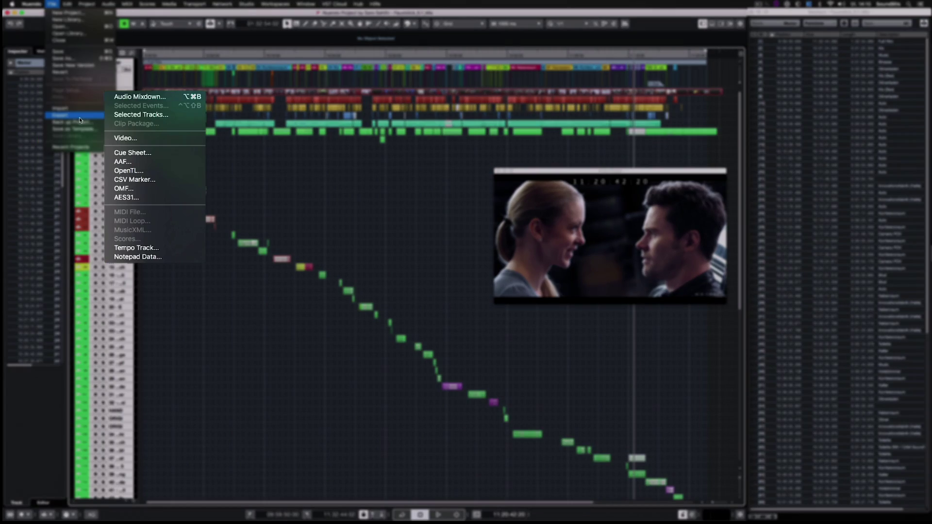
click(139, 154)
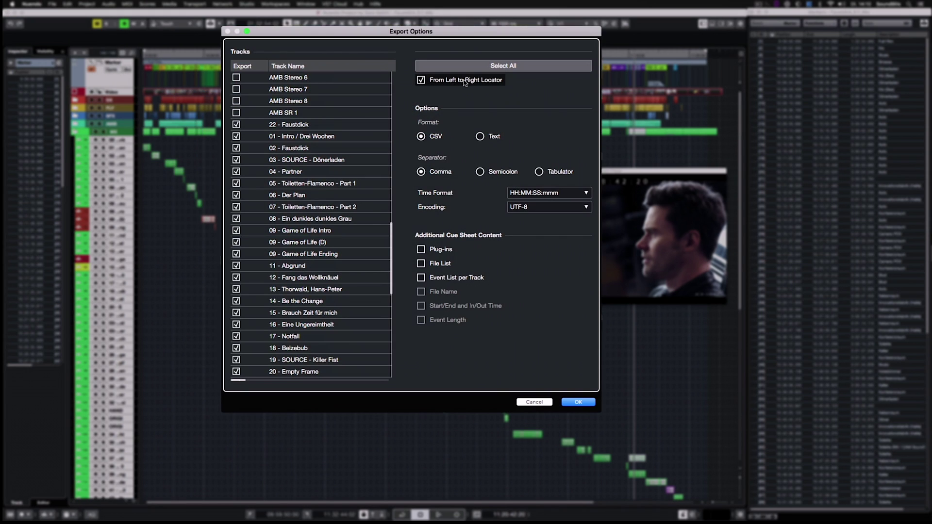
click(480, 172)
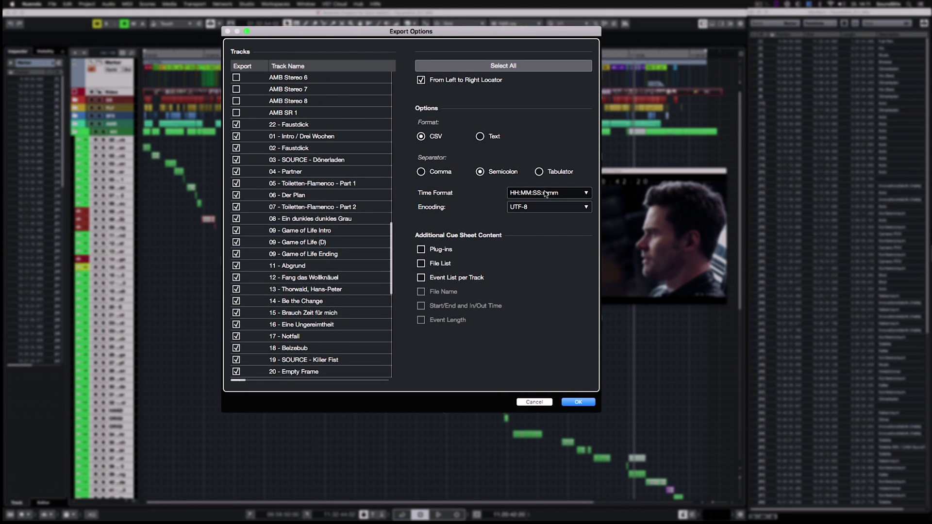
click(546, 194)
click(547, 202)
- Include plug-ins and the event list per track with file name, start/end and in/out times and event length, and save as Music-Cue-Sheet
click(437, 250)
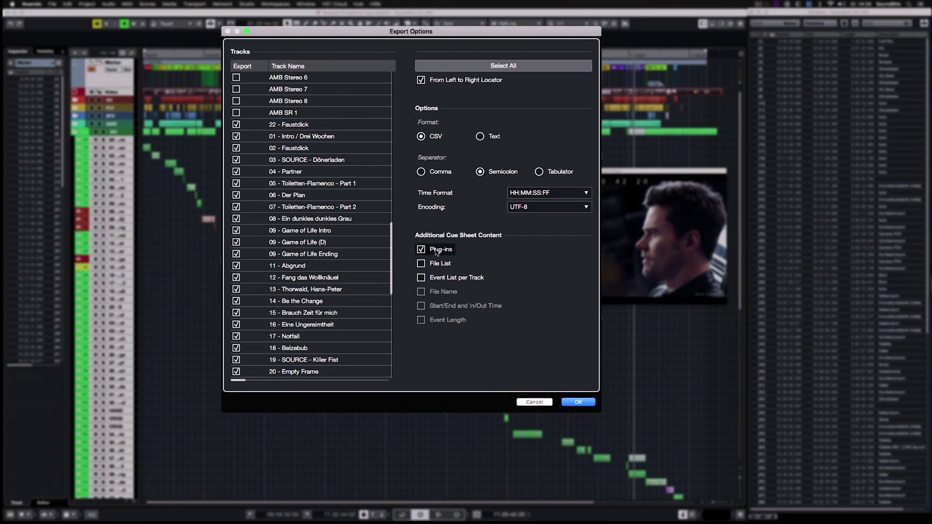
click(437, 277)
click(437, 291)
click(436, 306)
click(437, 319)
click(578, 402)
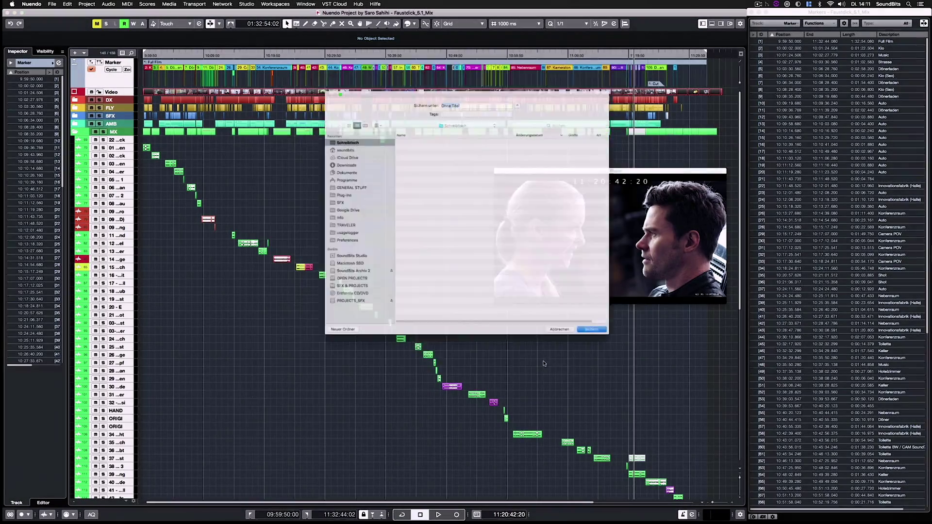
text(Music-Cue-Sheet)
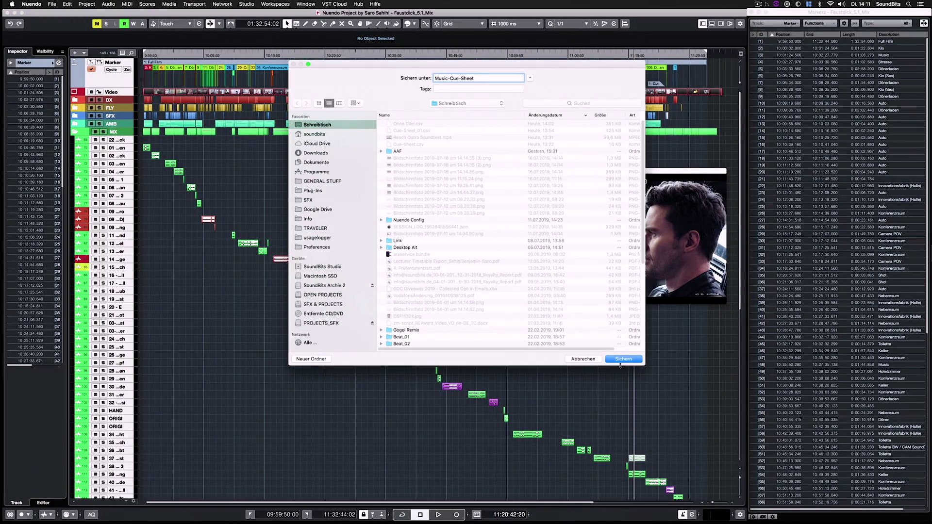
click(622, 359)
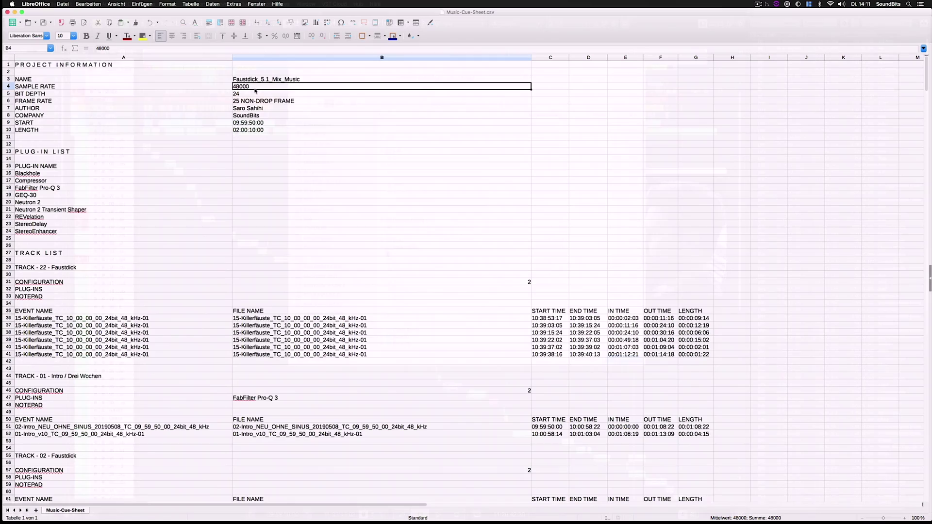
- Examine Music-Cue-Sheet.csv in LibreOffice from the project information and plug-in list through the track list to the marker list
scroll(476, 328, down, 5)
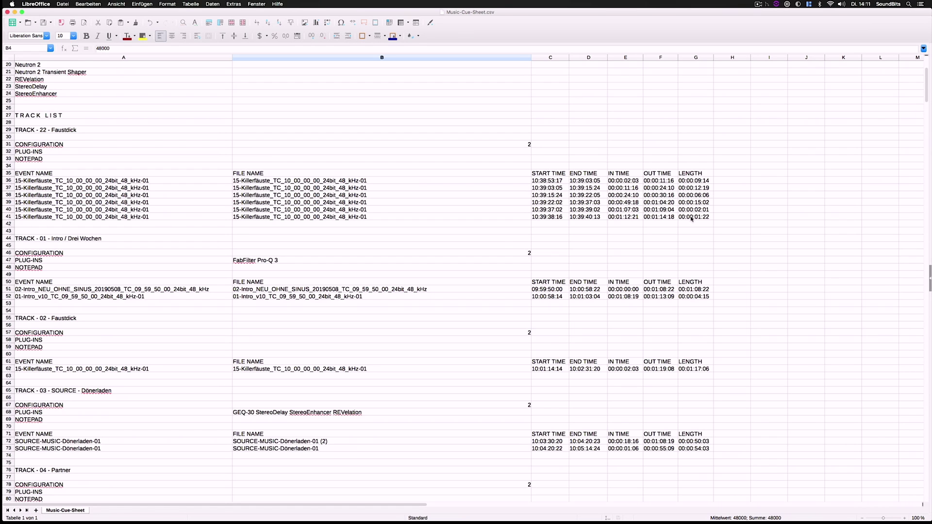
scroll(615, 282, up, 5)
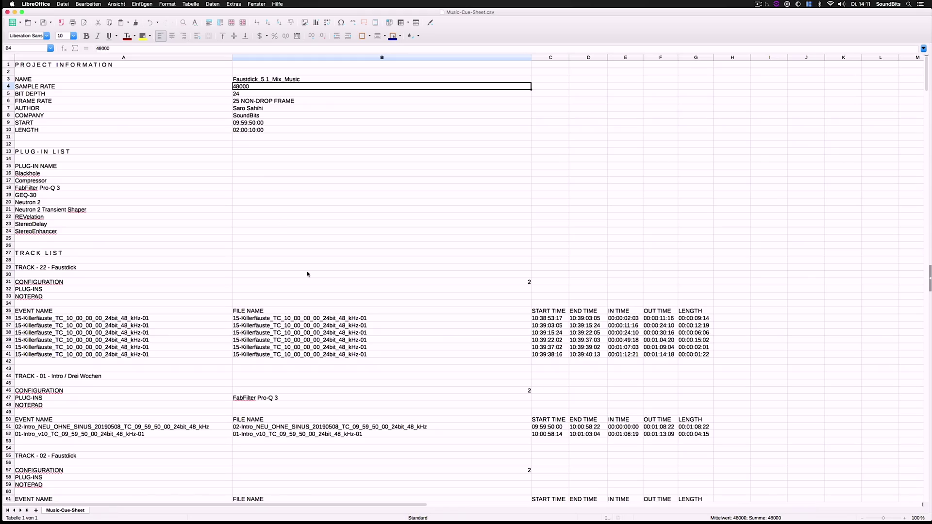
scroll(370, 309, down, 5)
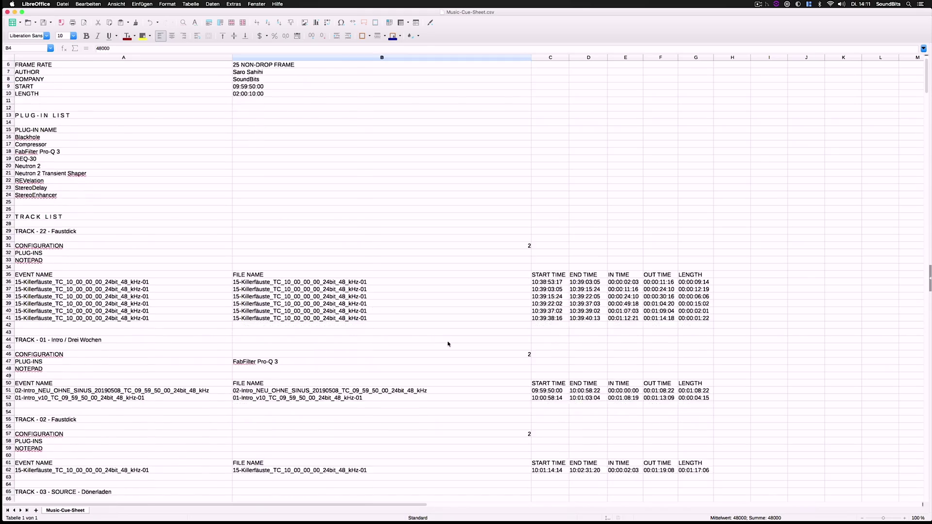
scroll(612, 286, down, 20)
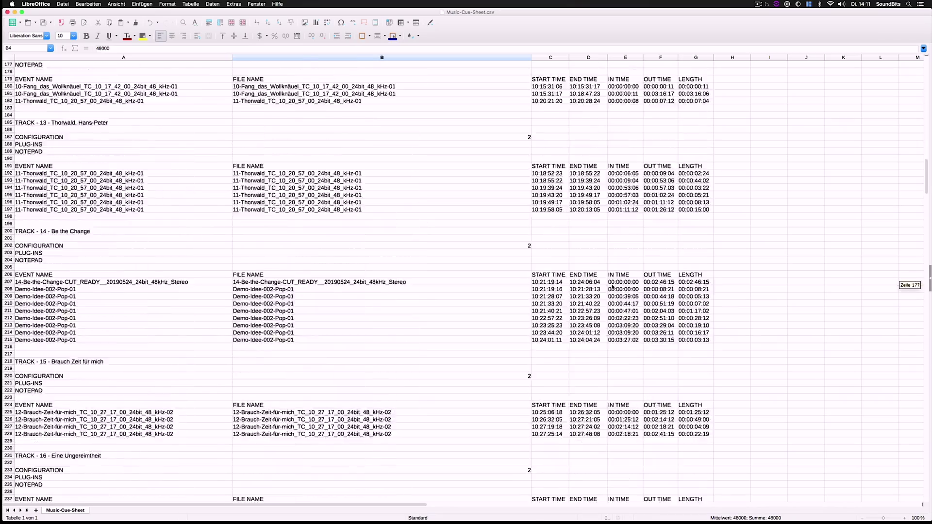
scroll(613, 286, down, 15)
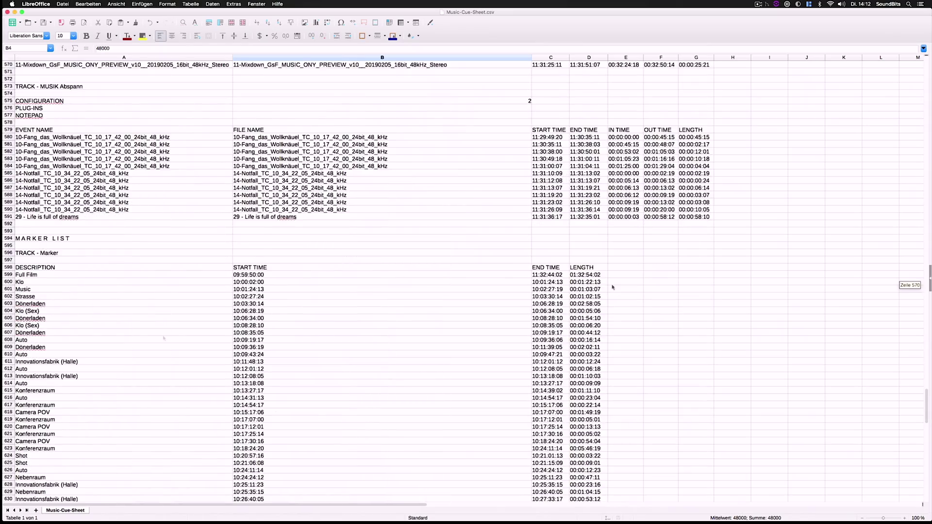
scroll(164, 339, down, 20)
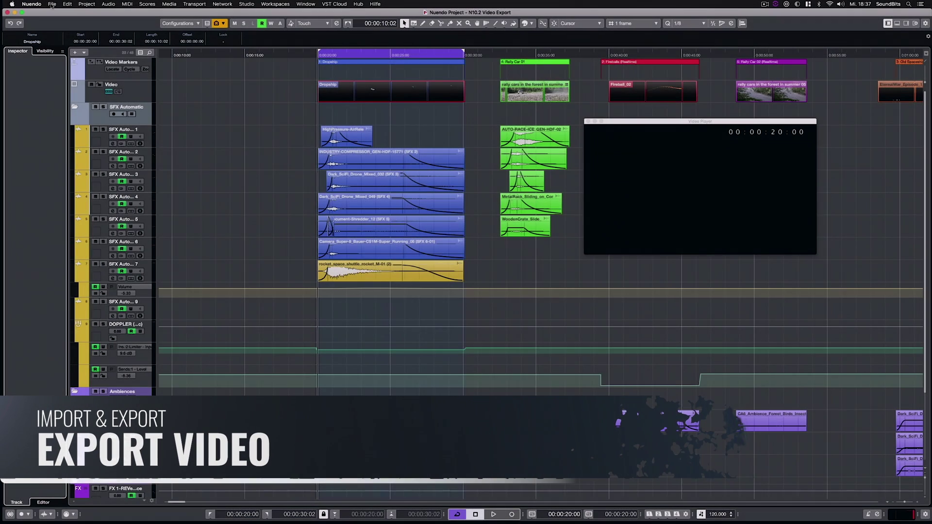
- Set up a video export of the Dropship range in the N10.2 Video Export project, named Doppler Spaceship Preview
click(44, 3)
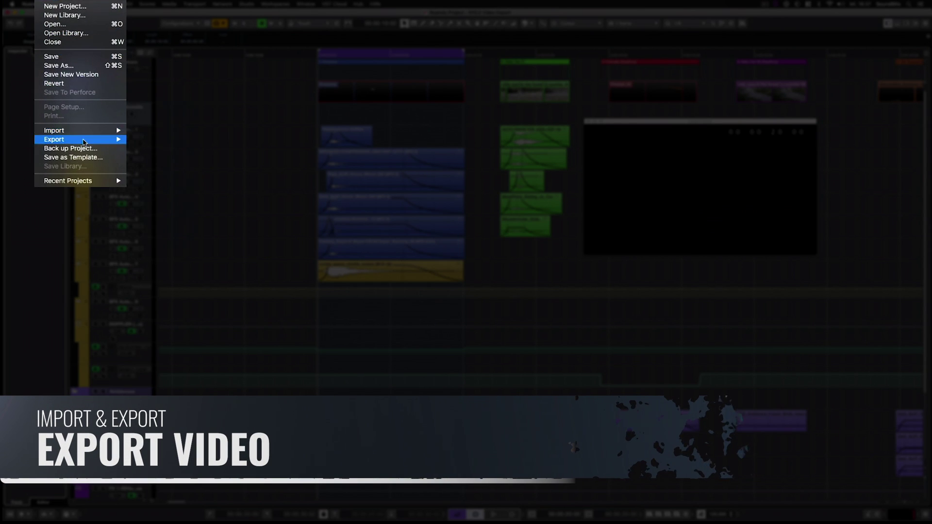
mouse_move(83, 142)
click(141, 140)
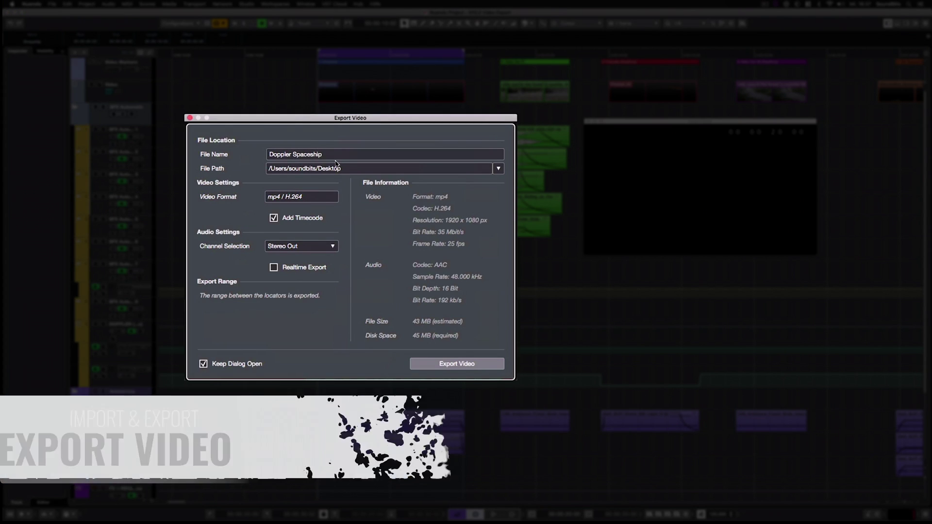
click(340, 153)
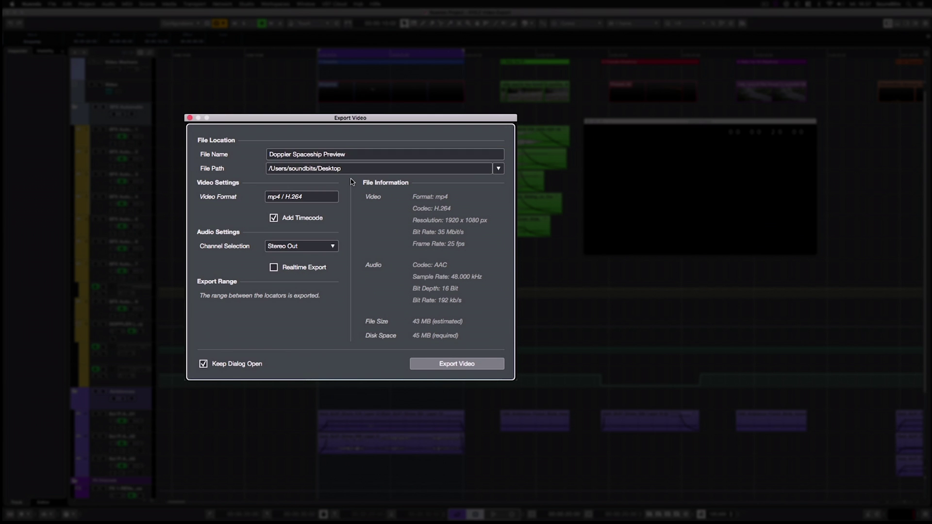
- Set the file path to the Exports folder inside 10_Video Export and export the video with timecode and Stereo Out
click(351, 169)
click(444, 103)
click(463, 152)
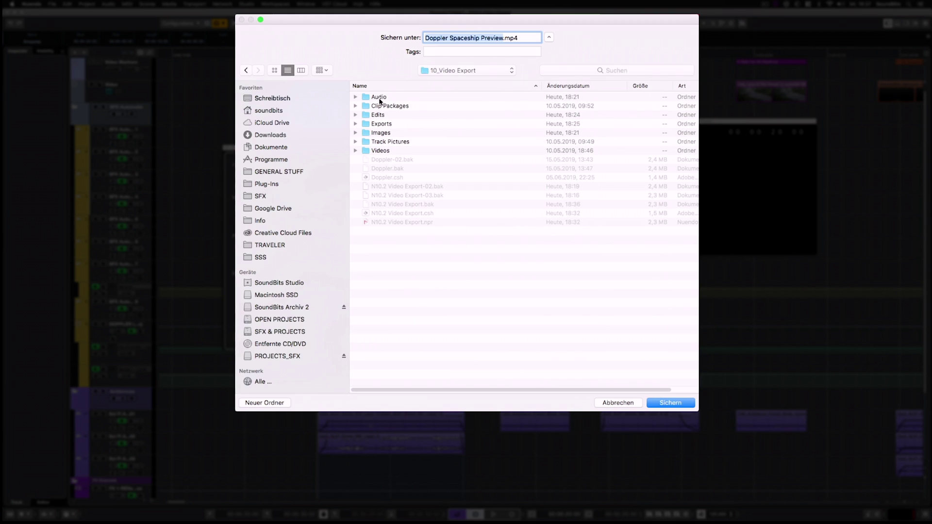
double_click(383, 124)
click(667, 403)
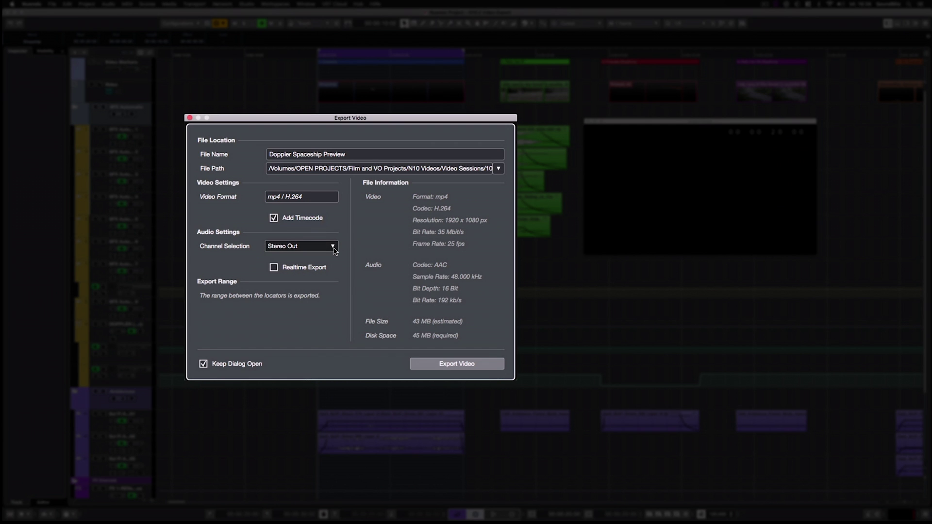
click(456, 363)
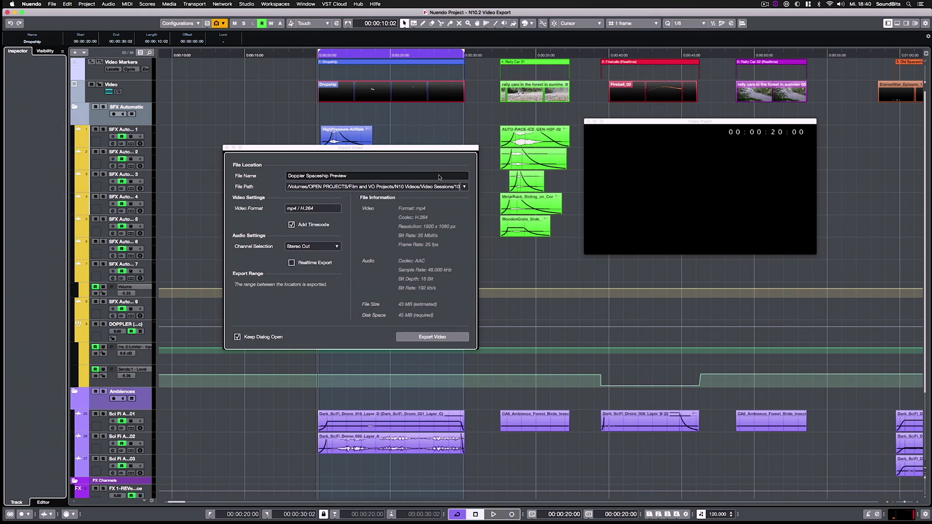
- Switch to Finder and preview Doppler Spaceship Preview.mp4 from the Exports folder
key(super+Tab)
click(320, 71)
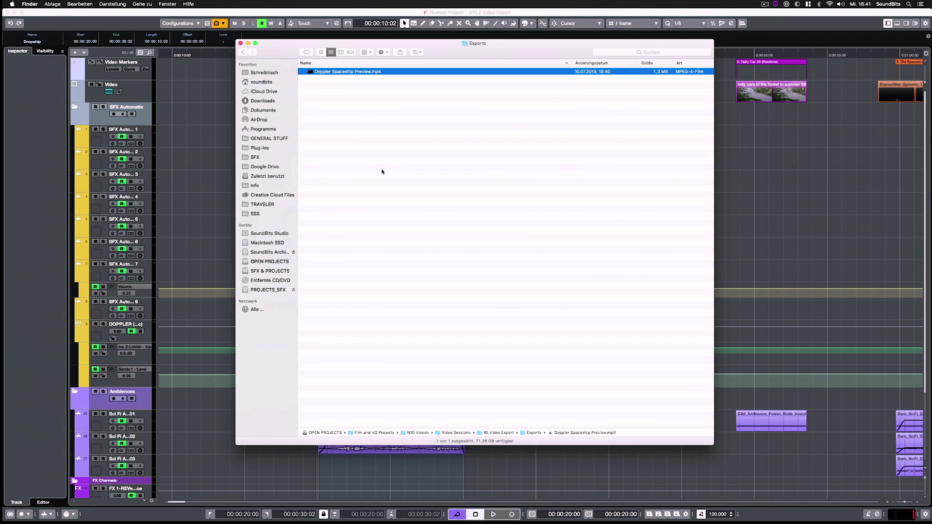
key(space)
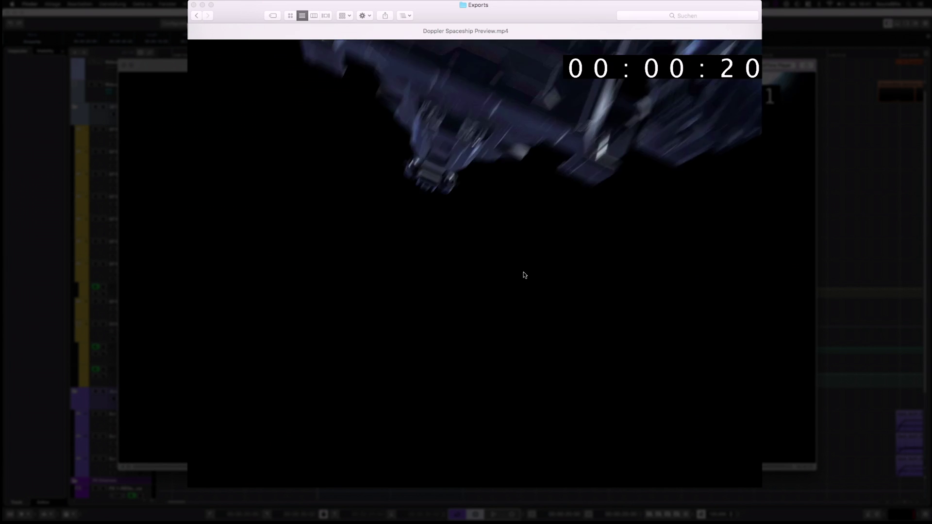